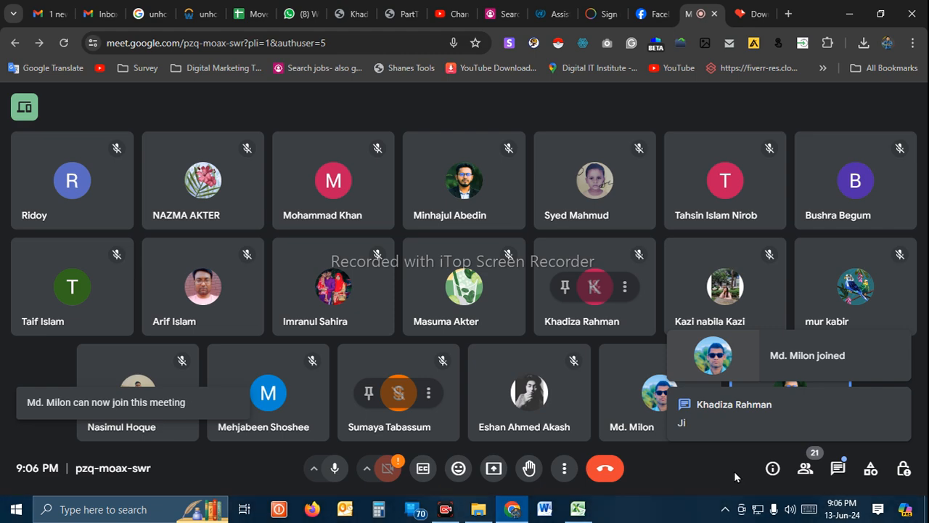
Step: Start Microsoft Word from the Run command with a blank document
left_click(480, 508)
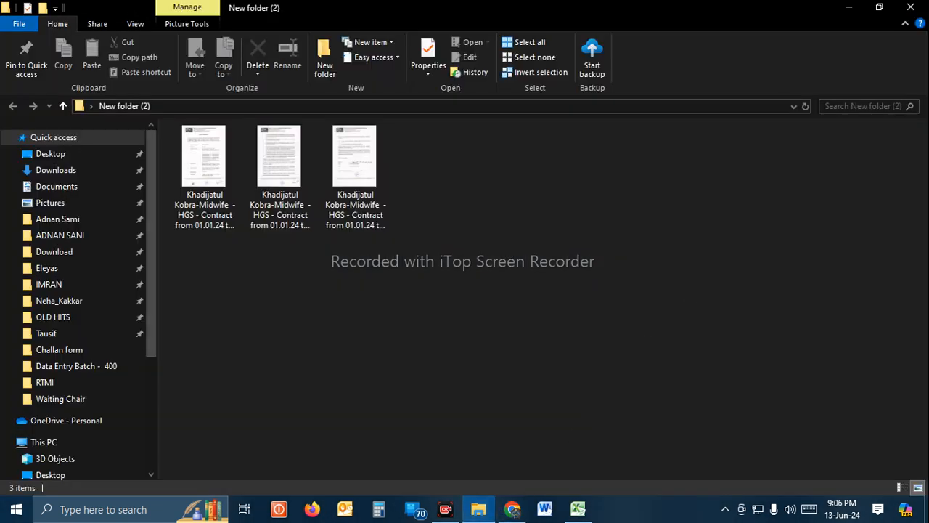
left_click(855, 14)
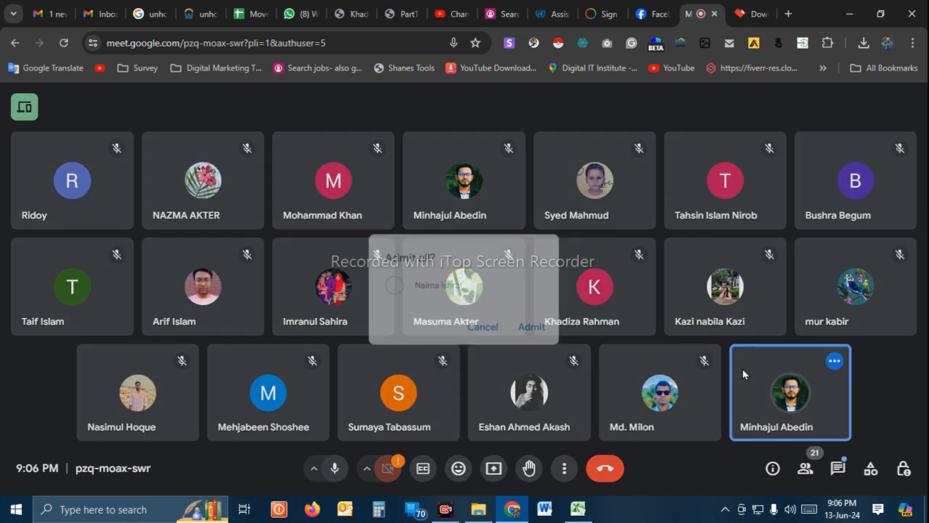
key("super+r")
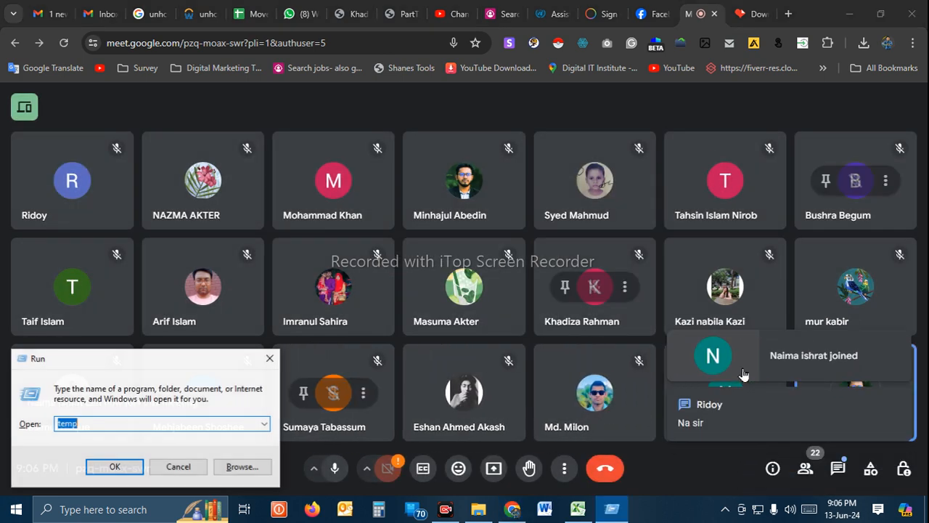
type("win")
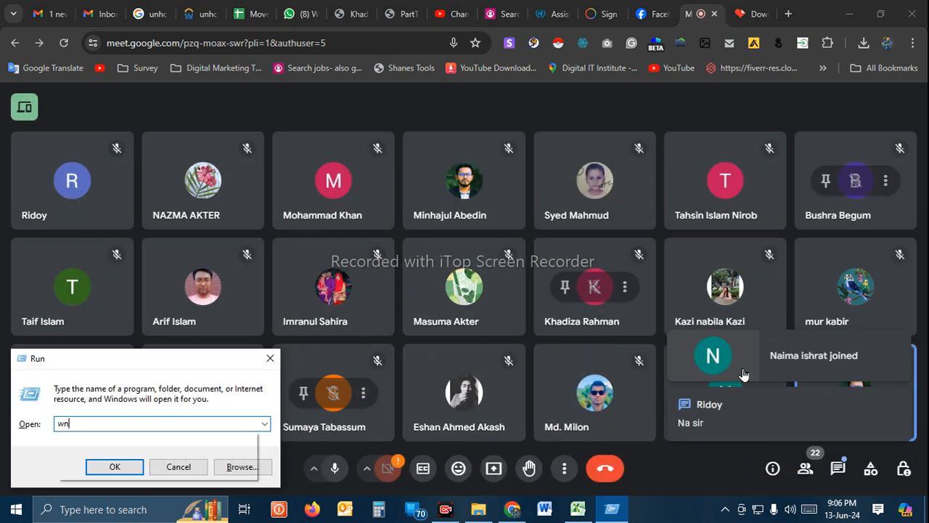
key("Down")
key("Return")
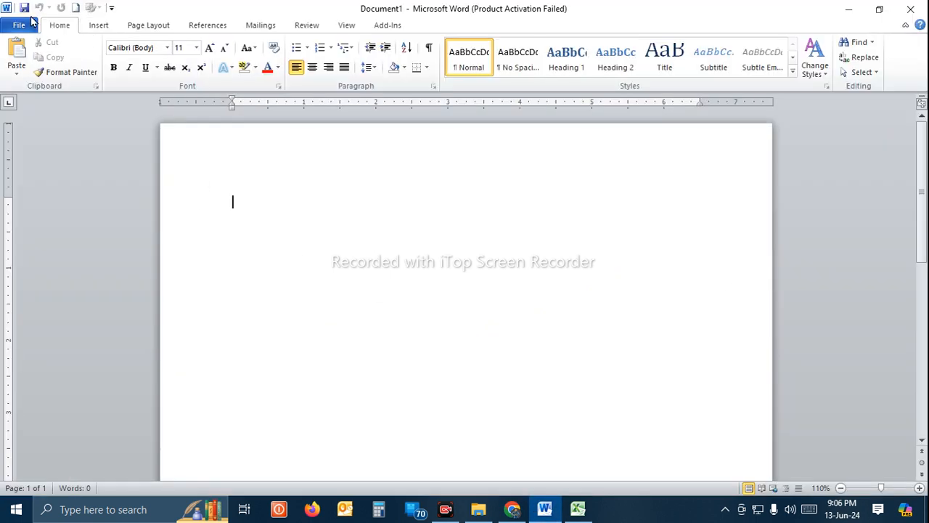
Step: Open the recent document Class Practice and dismiss the Office activation wizard
left_click(17, 29)
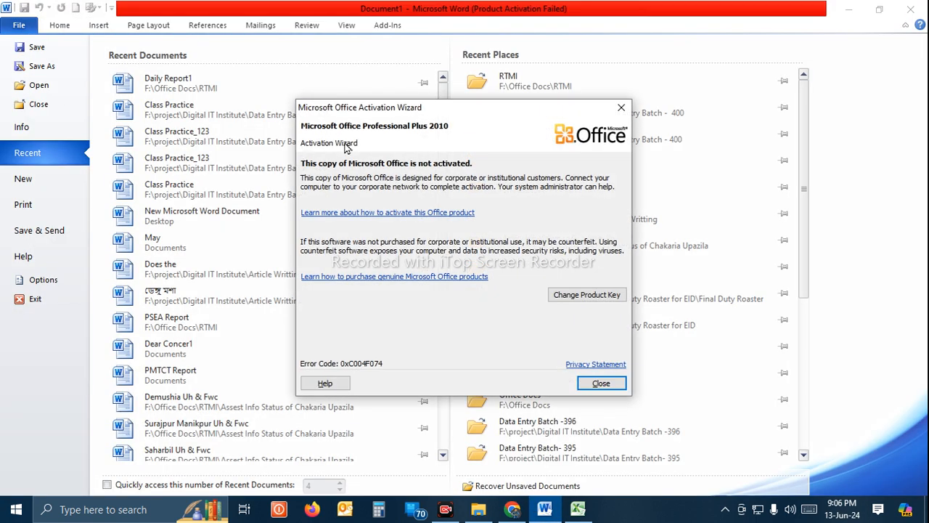
left_click(622, 109)
left_click(245, 116)
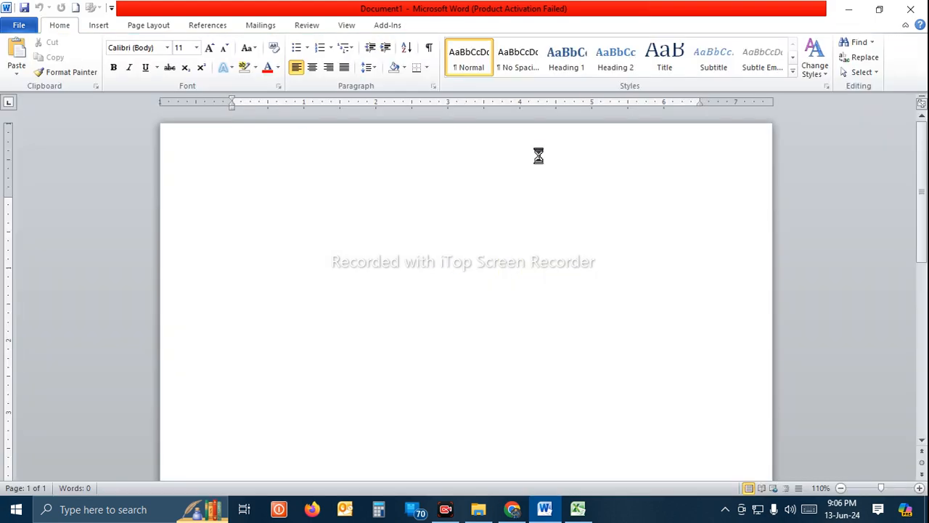
left_click(595, 292)
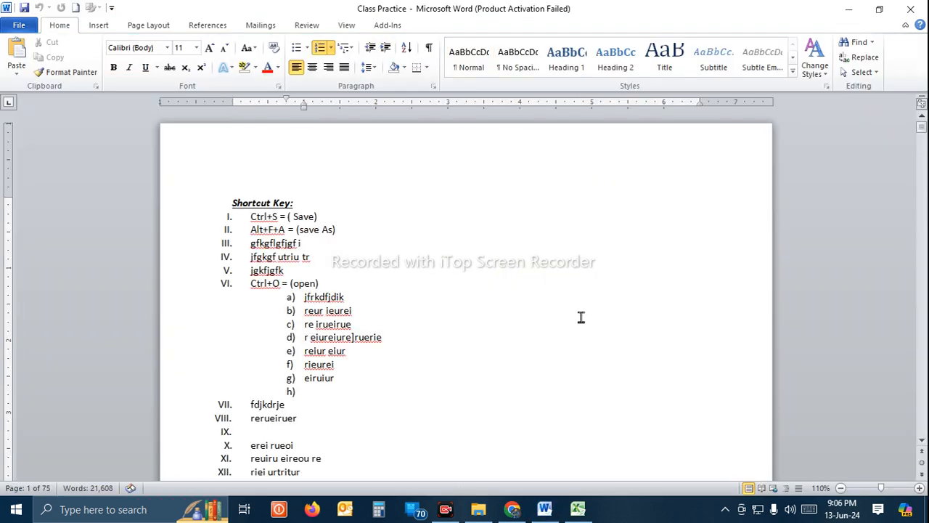
Step: Switch to the Google Meet call in Chrome and present the entire screen
left_click(507, 504)
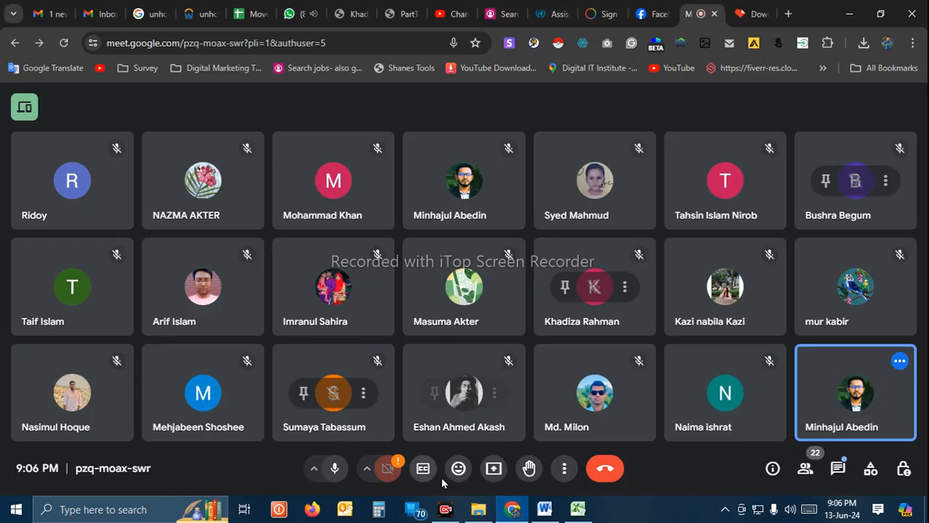
left_click(494, 468)
left_click(588, 121)
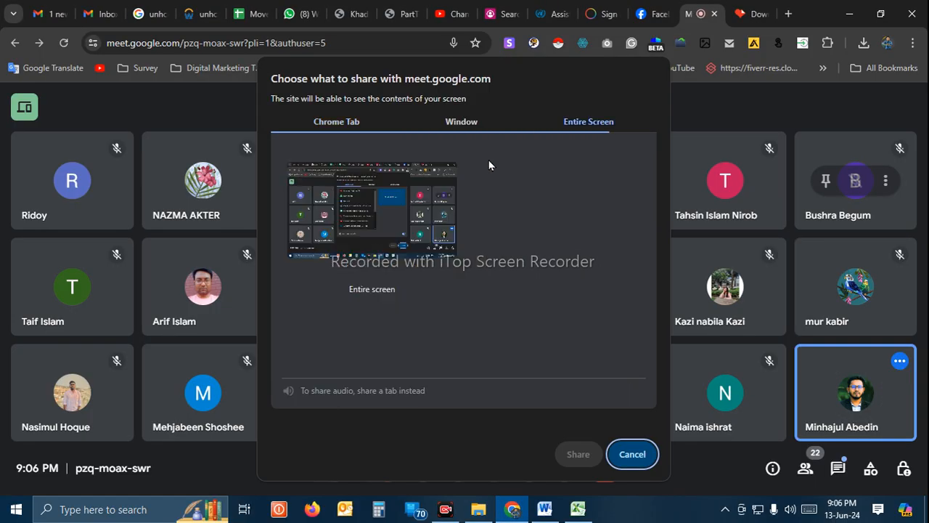
left_click(443, 261)
left_click(578, 455)
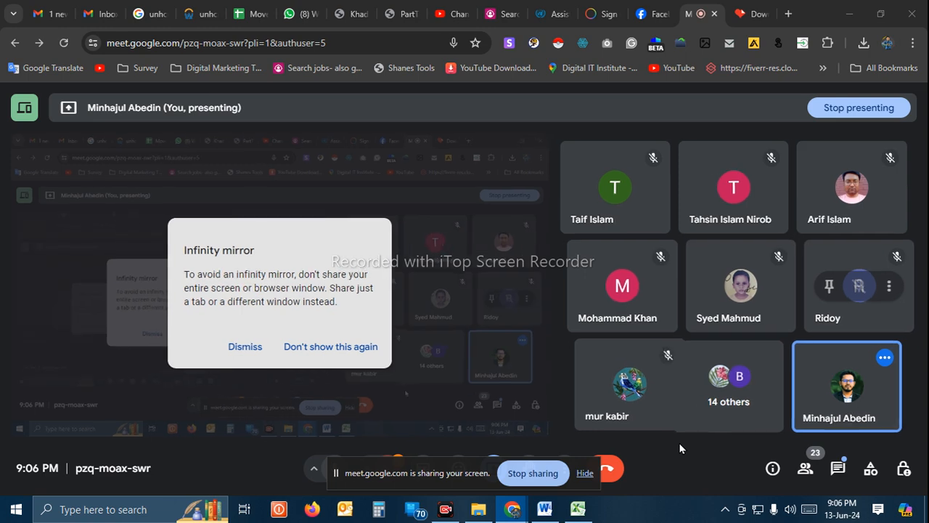
Step: Dismiss the infinity mirror warning and sharing bar, and close the browser tab after the Meet tab
left_click(246, 347)
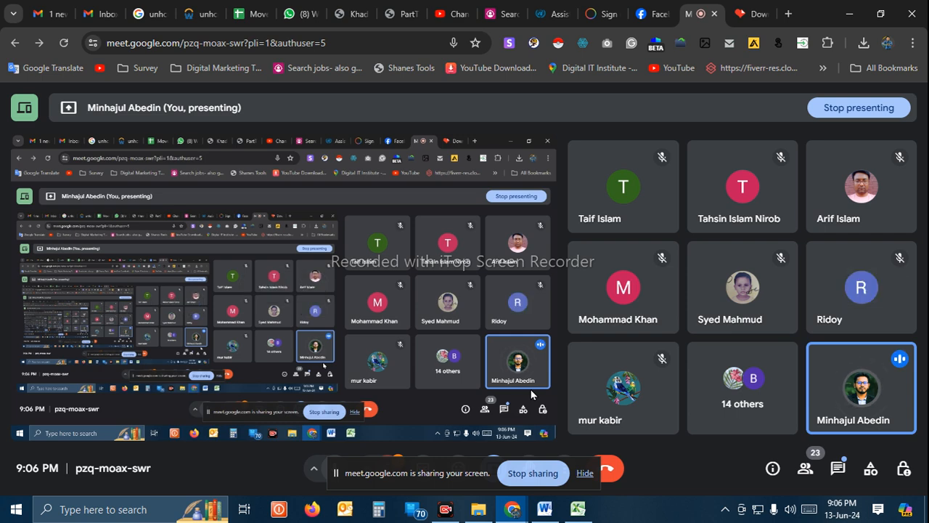
left_click(580, 477)
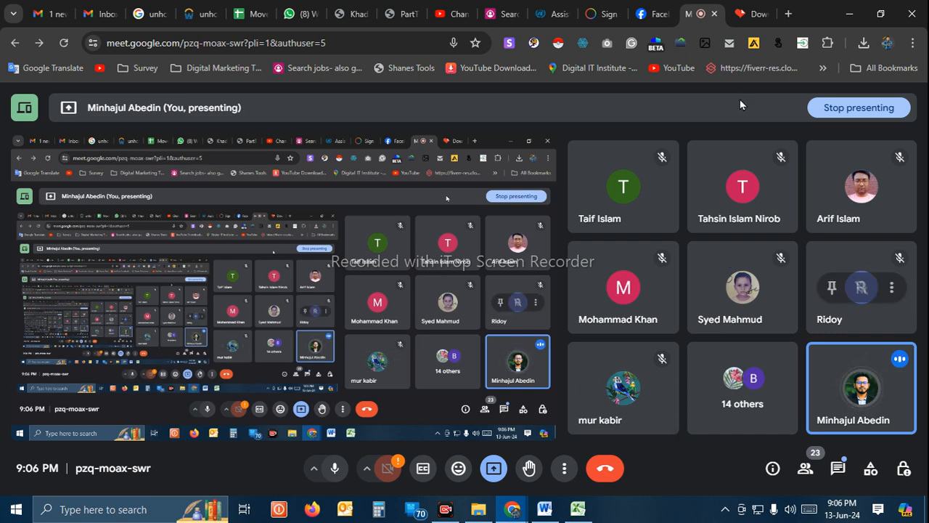
left_click(740, 14)
left_click(763, 14)
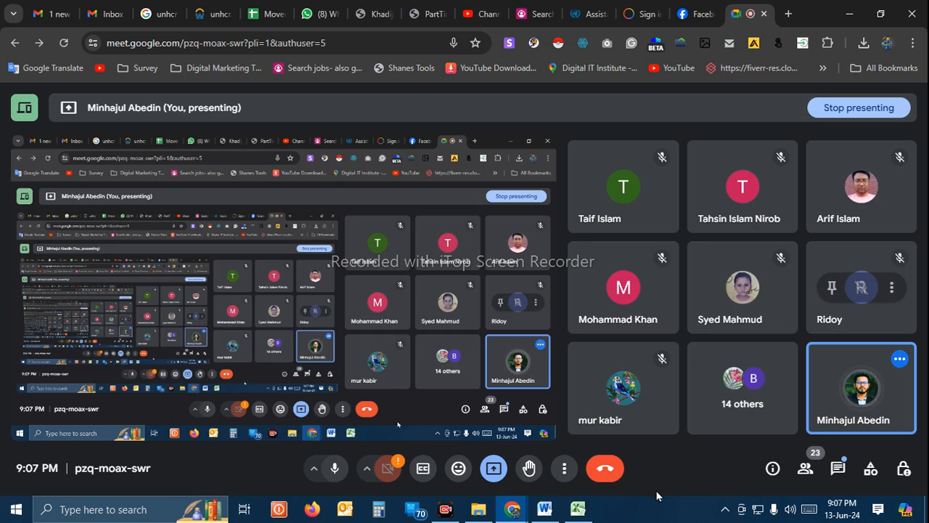
Step: Switch to the Class Practice document in Word and remove the empty table below the purple text on page 3
left_click(544, 509)
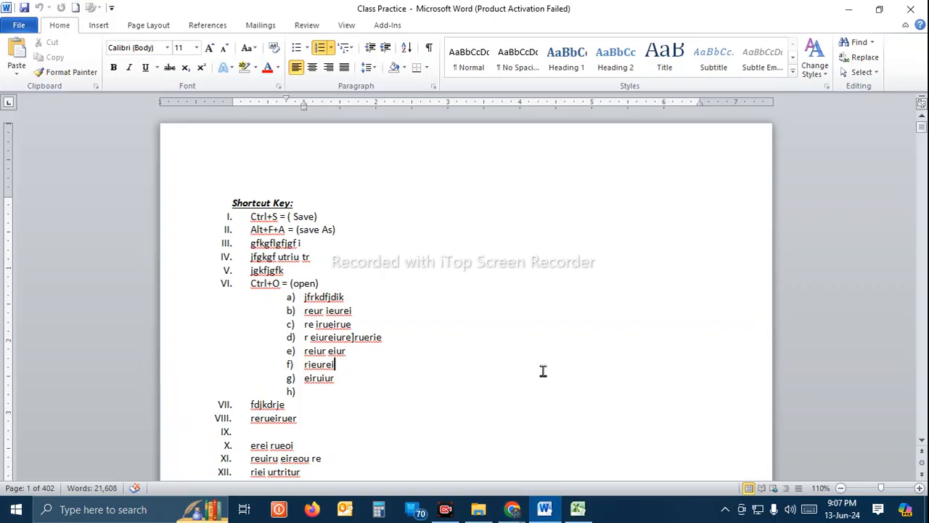
scroll(522, 336, "down", 15)
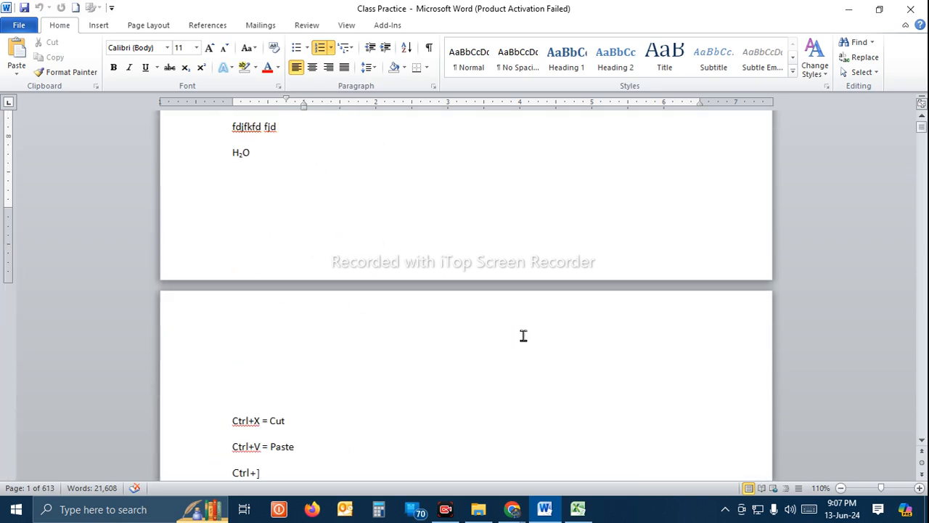
scroll(523, 335, "down", 20)
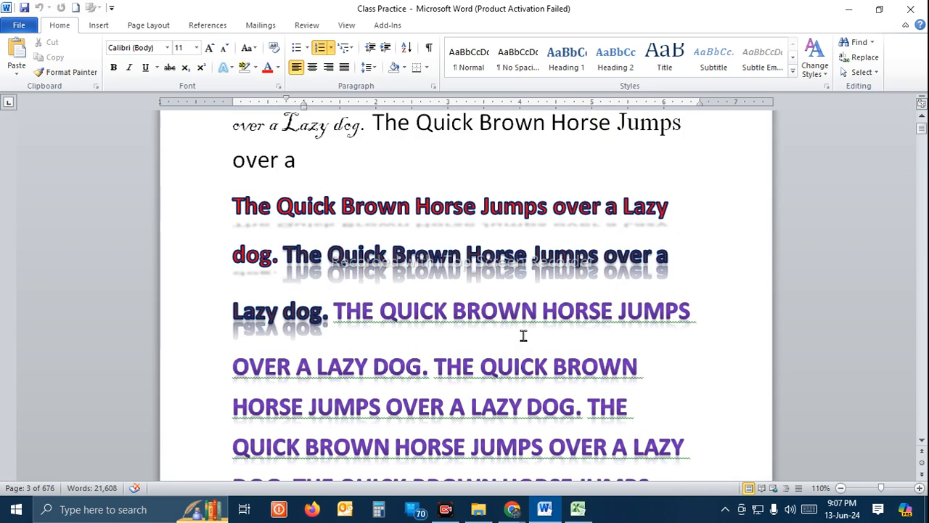
scroll(522, 336, "down", 8)
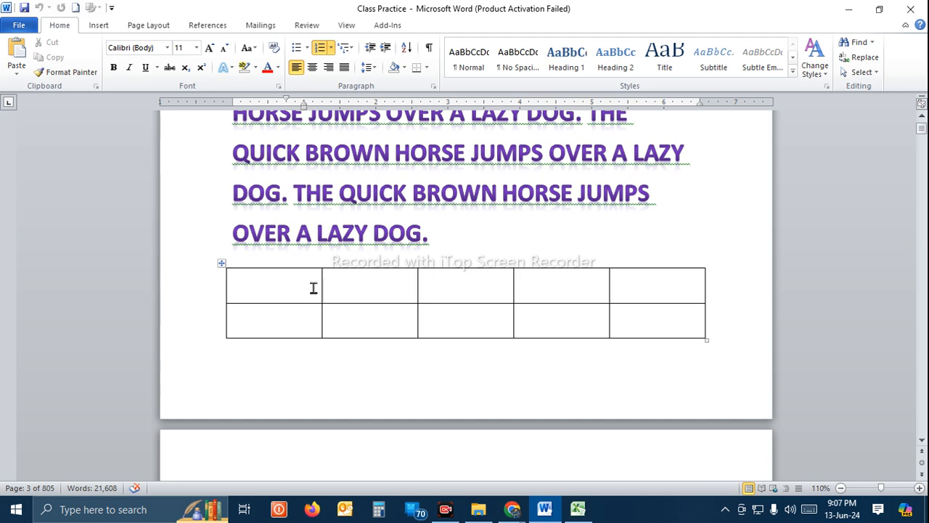
left_click(93, 27)
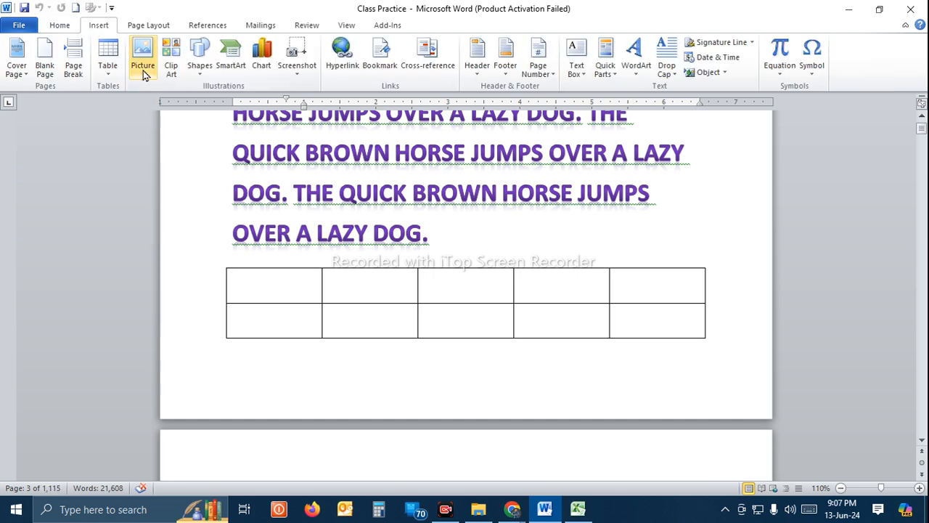
left_click(457, 245)
left_click(463, 298)
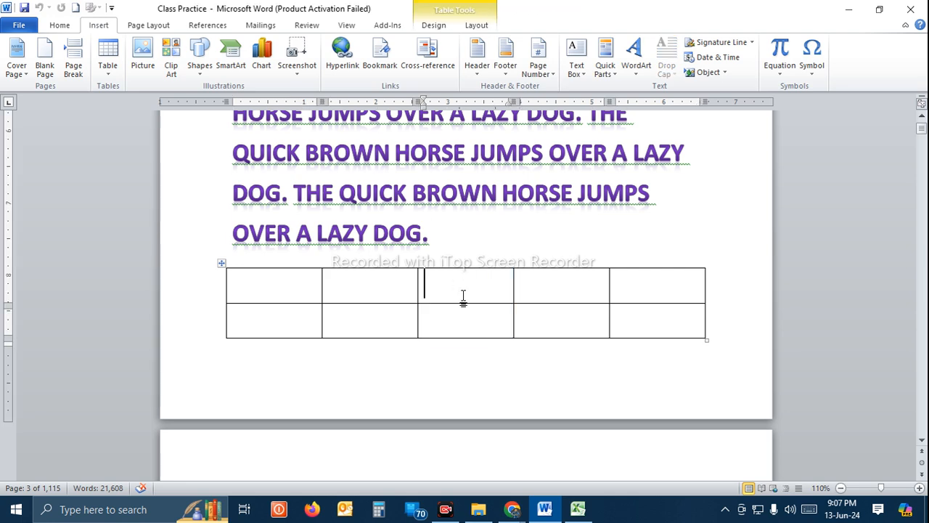
scroll(463, 295, "down", 8)
scroll(429, 294, "up", 7)
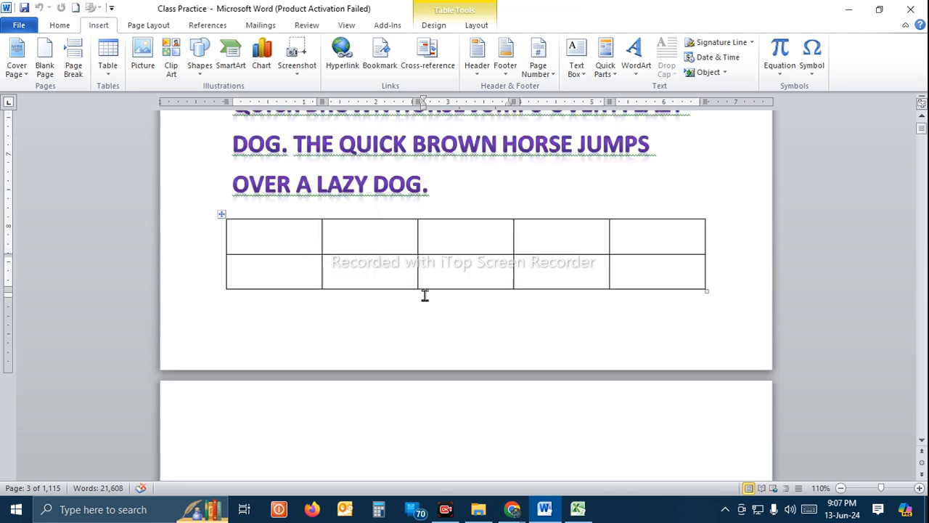
scroll(424, 295, "up", 1)
left_click(222, 264)
key("BackSpace")
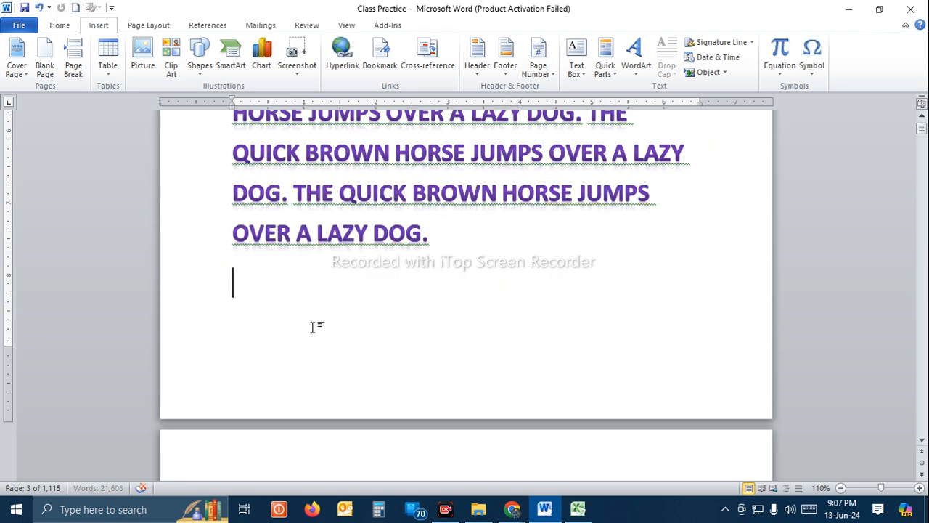
Step: Insert a page break after the purple paragraph and paste the empty table on the new page
key("ctrl+Return")
key("ctrl+v")
left_click(486, 258)
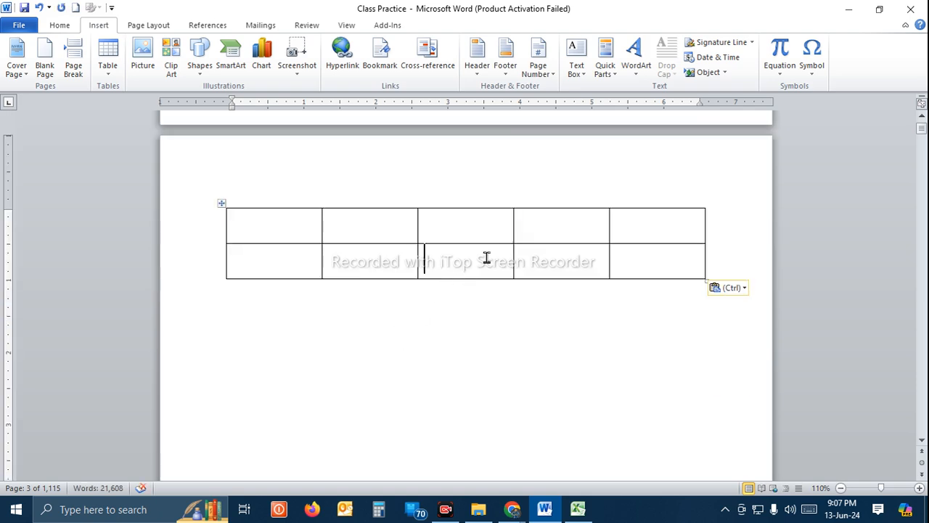
left_click(651, 258)
left_click(267, 232)
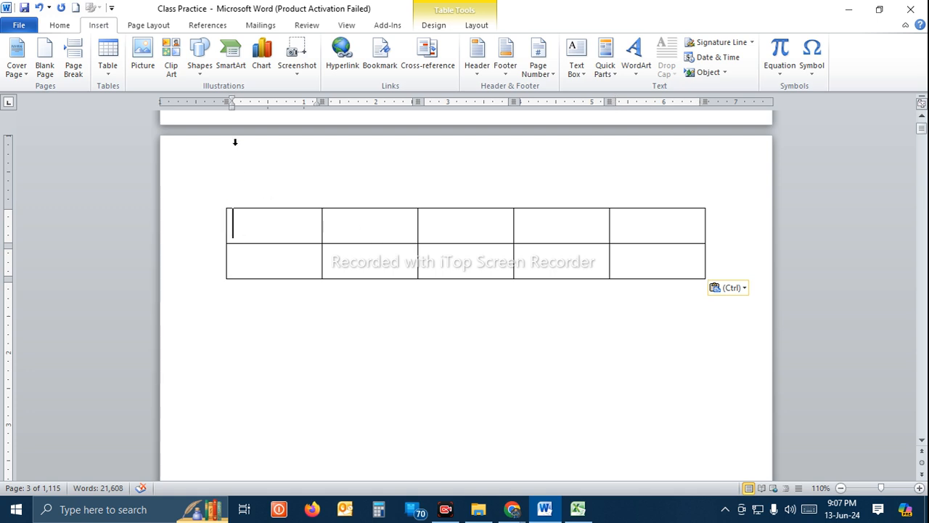
left_click(108, 76)
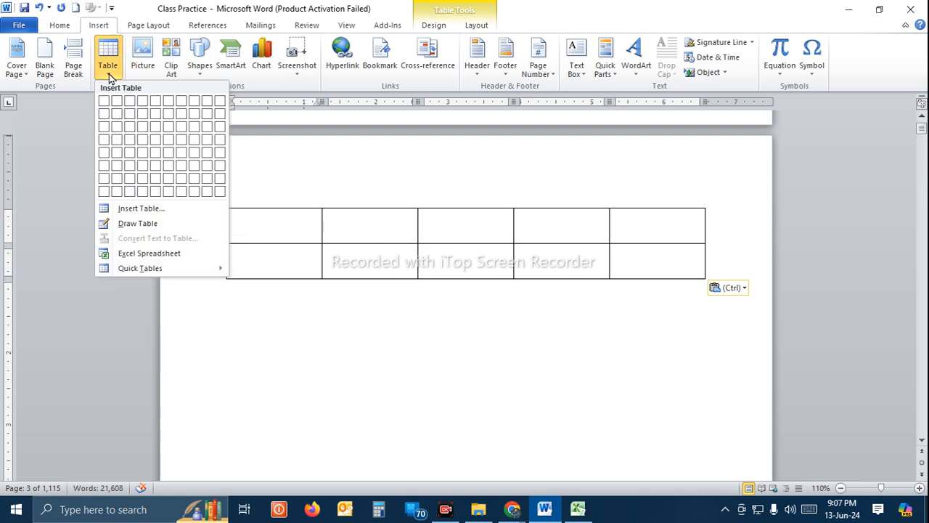
left_click(138, 208)
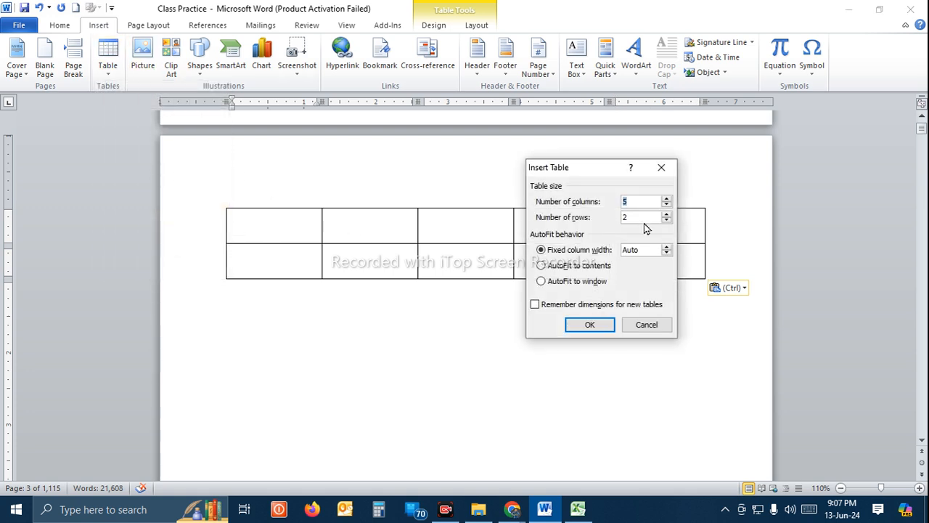
left_click(661, 173)
Step: Delete the whole pasted table from page 4
left_click(222, 203)
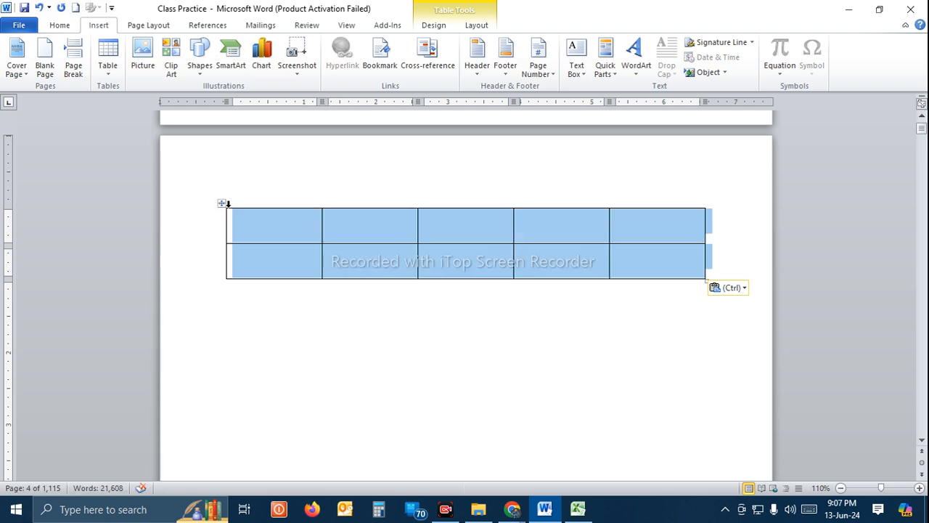
key("Return")
left_click(228, 205)
key("BackSpace")
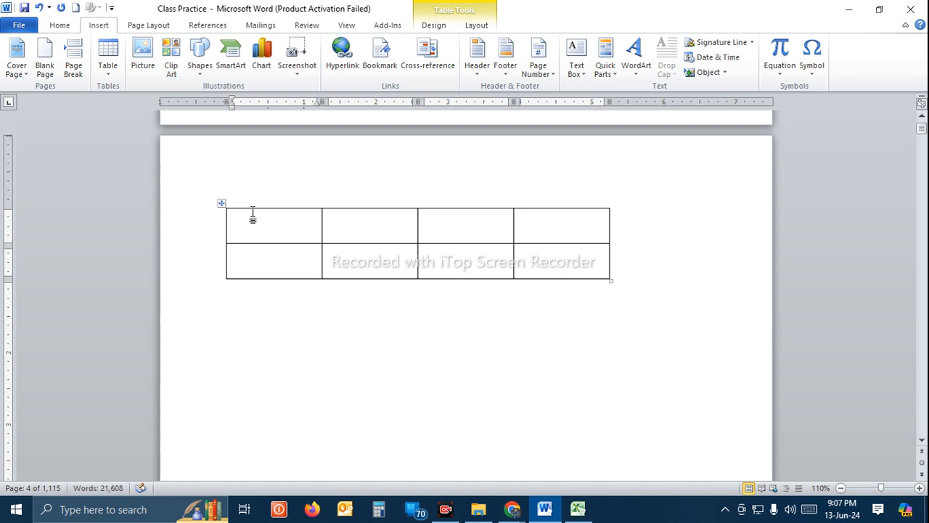
left_click(221, 203)
key("BackSpace")
Step: Enter the text DFD at the start of the blank page and begin a new line below it
type("D")
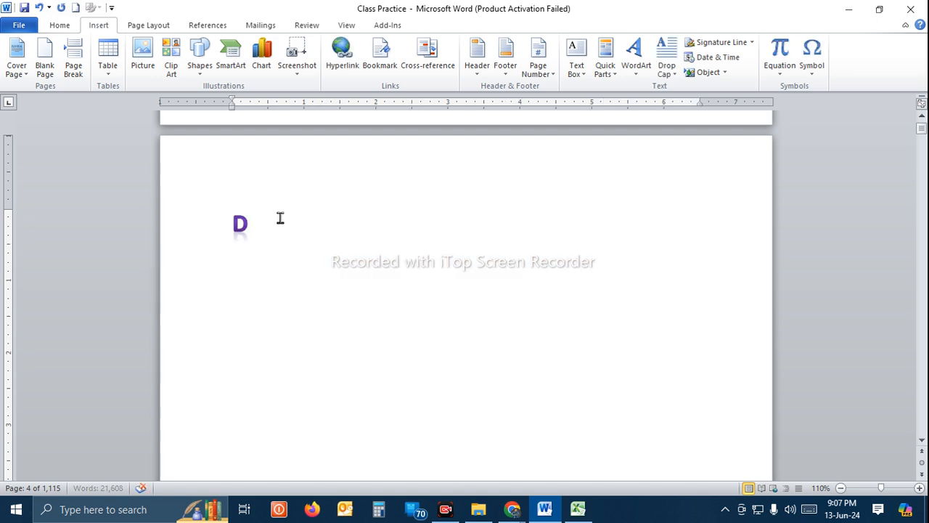
type("FD")
key("Return")
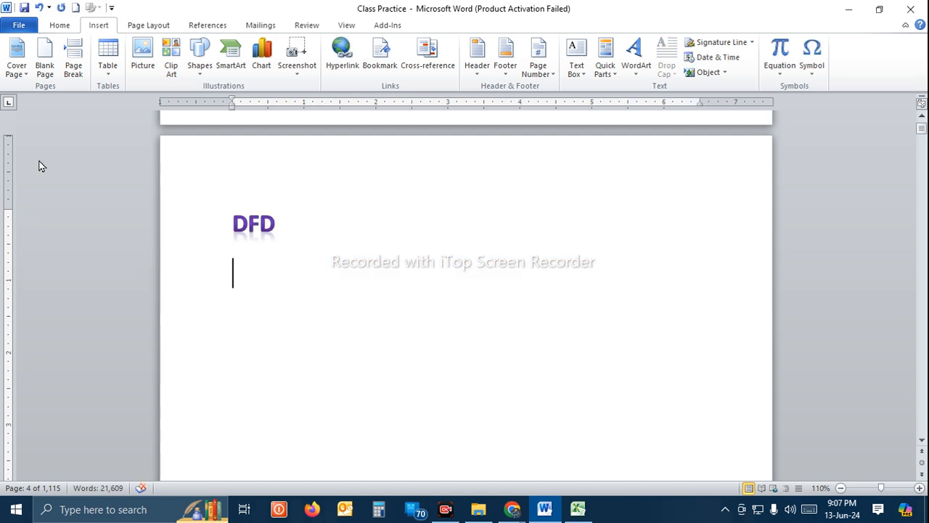
Step: Insert a table with 5 columns and 2 rows below the DFD line
left_click(105, 66)
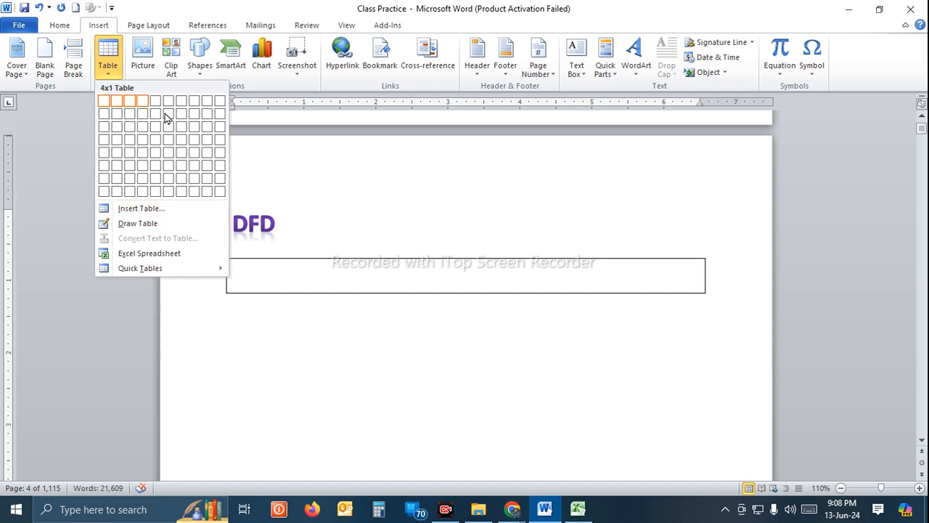
left_click(139, 208)
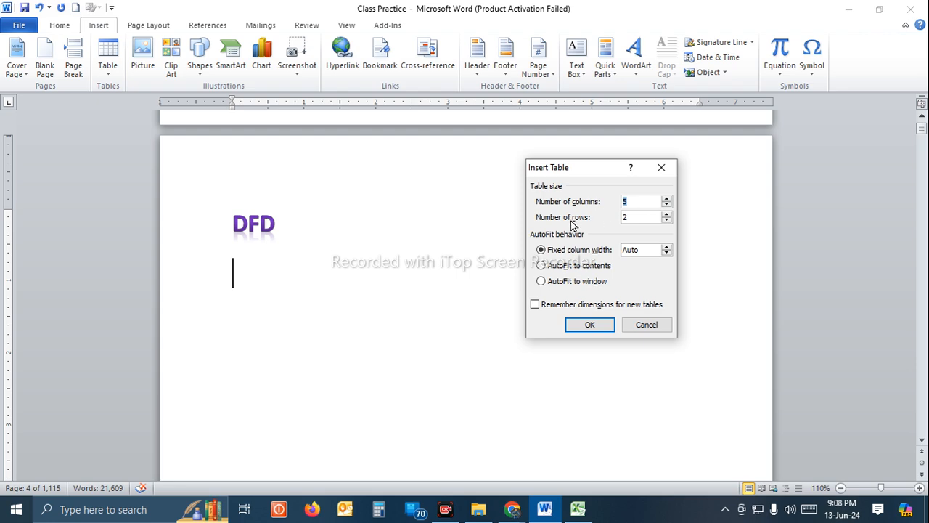
left_click(594, 319)
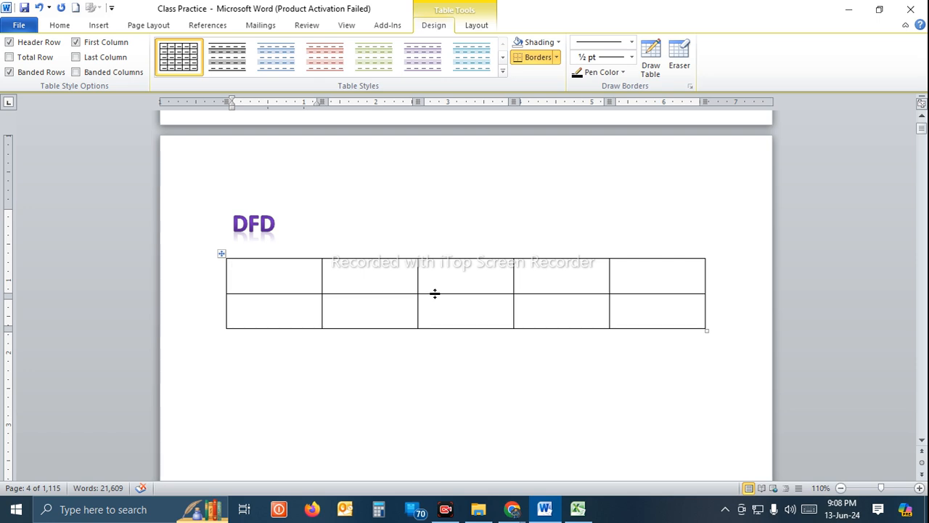
Step: Replace the DFD line above the table with the heading ACADEMIC QUALIFICATIONS
left_click(305, 222)
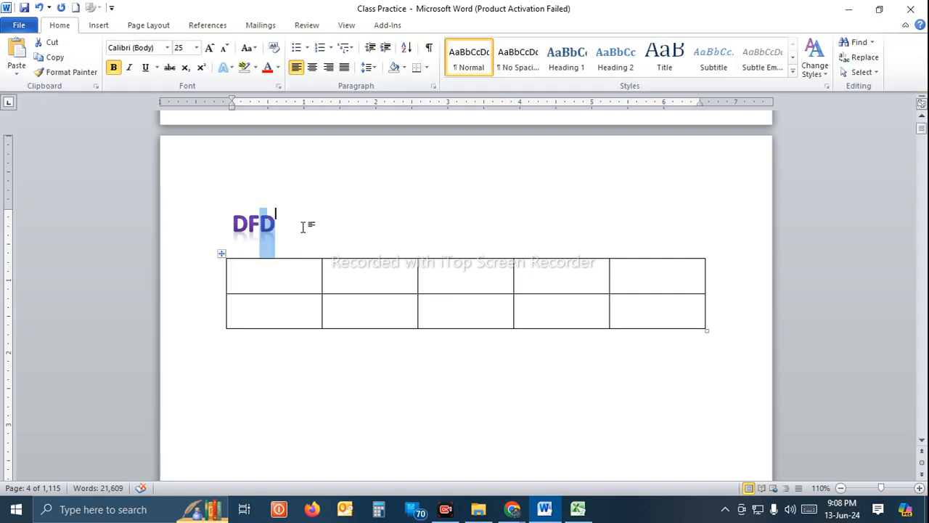
left_click(209, 232)
type("ACA")
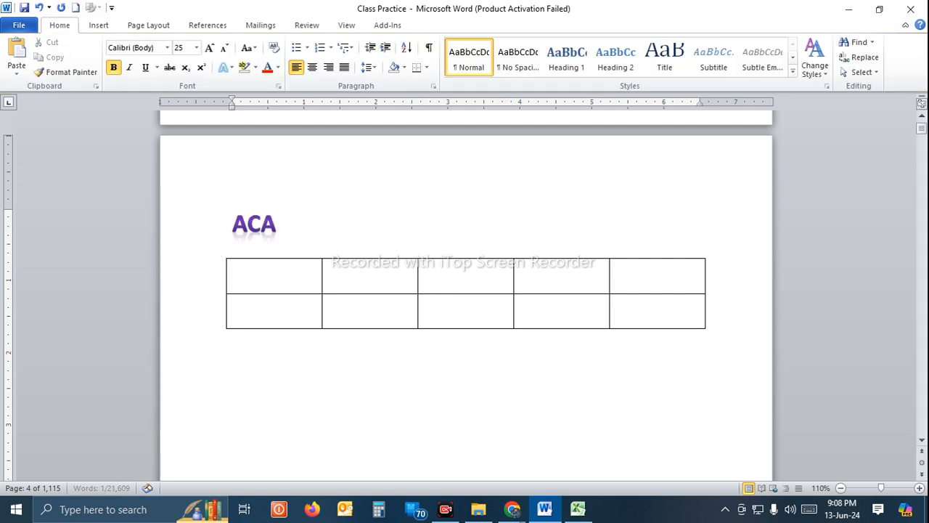
type("DEMIC QUAL")
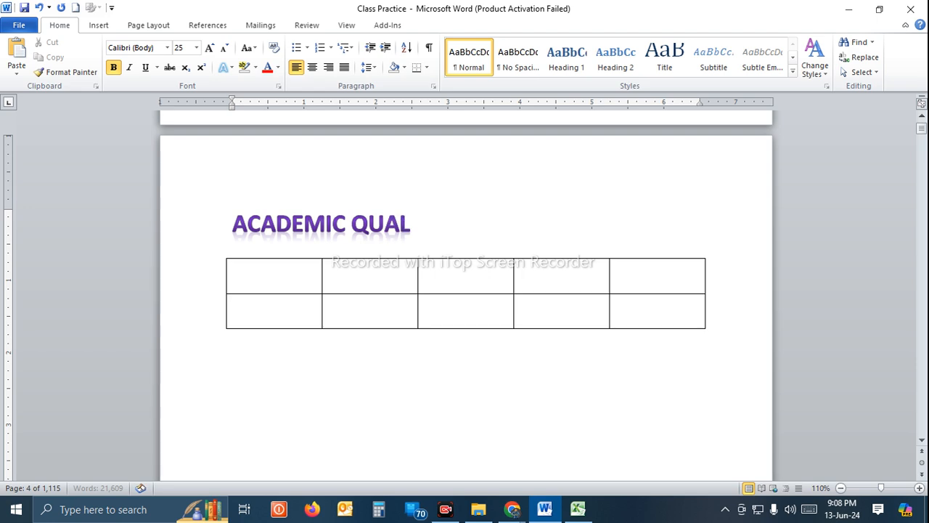
type("IFICATIONS")
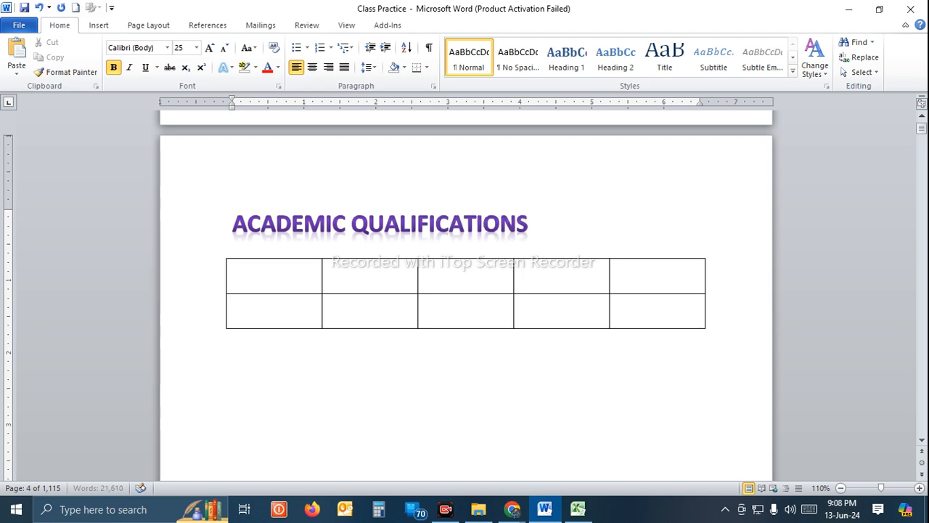
Step: Clear the heading's formatting and insert a blank line before it so it sits directly above the table
left_click(216, 232)
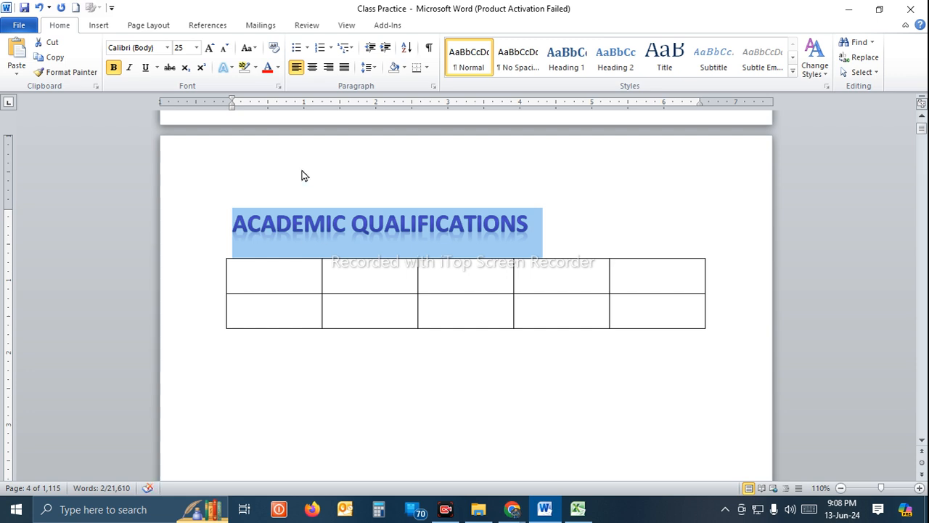
left_click(275, 55)
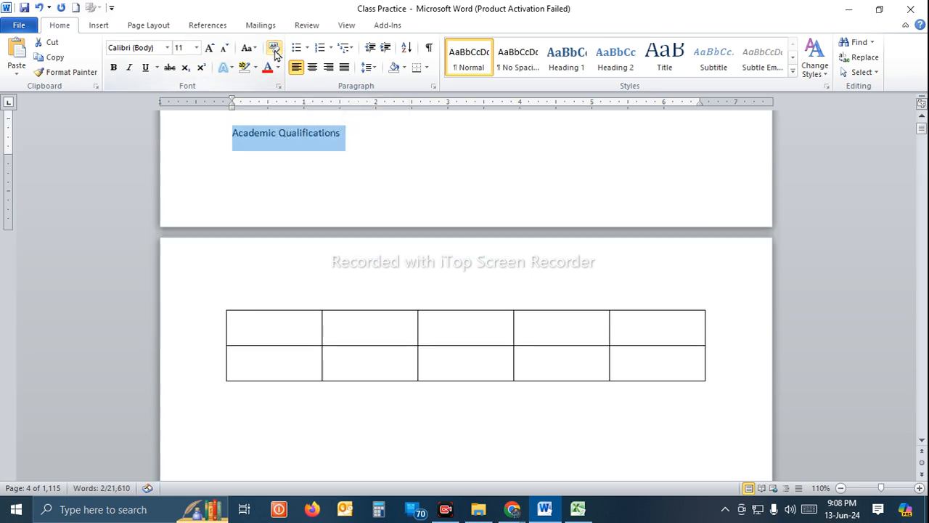
left_click(387, 138)
key("Home")
key("Return")
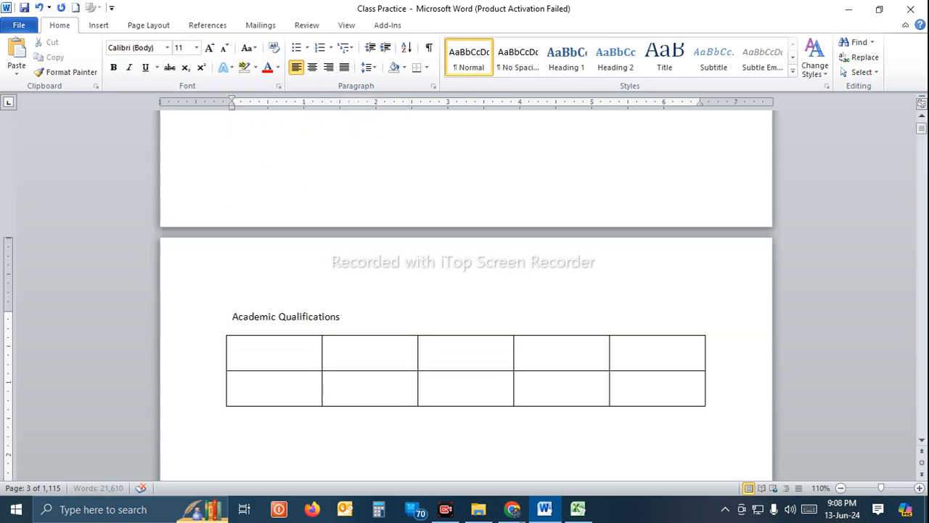
Step: Make the Academic Qualifications heading bold, underlined and 14 pt, and add a colon at its end
left_click(189, 317)
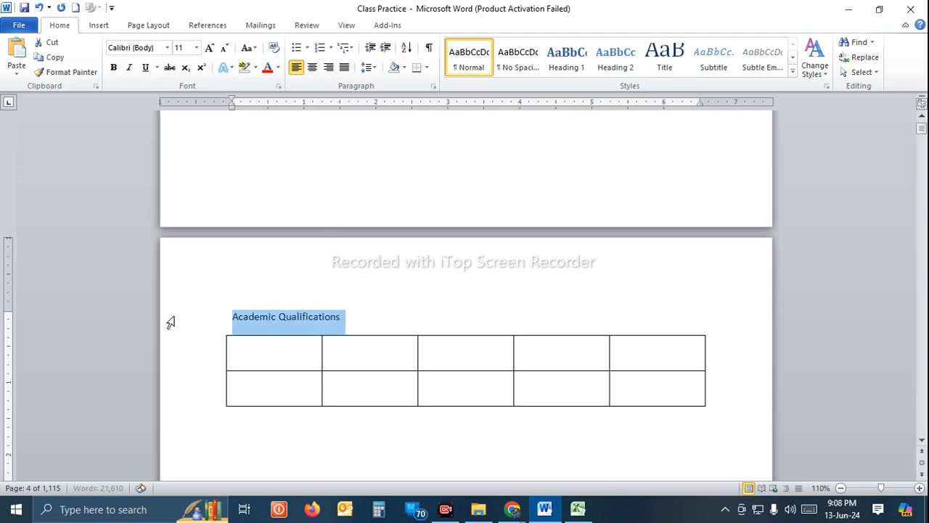
key("ctrl+b")
key("ctrl+shift+period")
key("ctrl+shift+period")
key("ctrl+u")
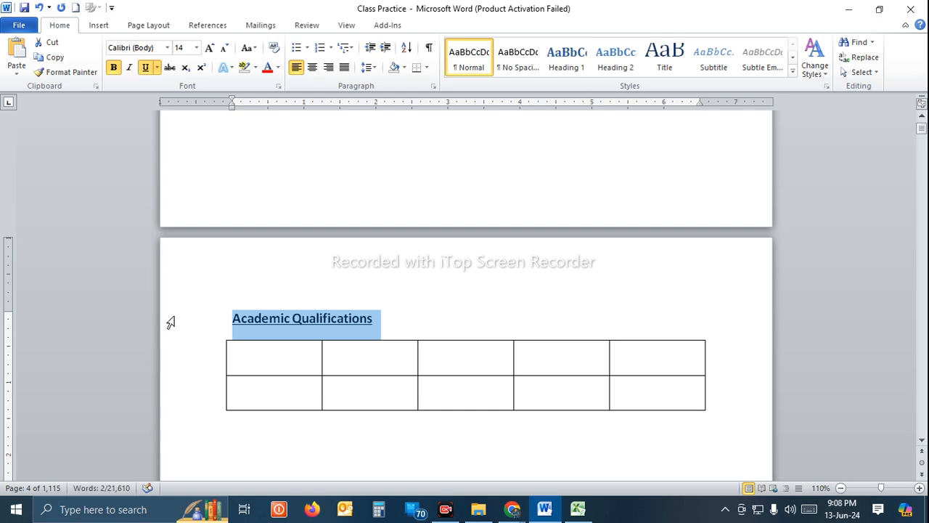
key("End")
type(":")
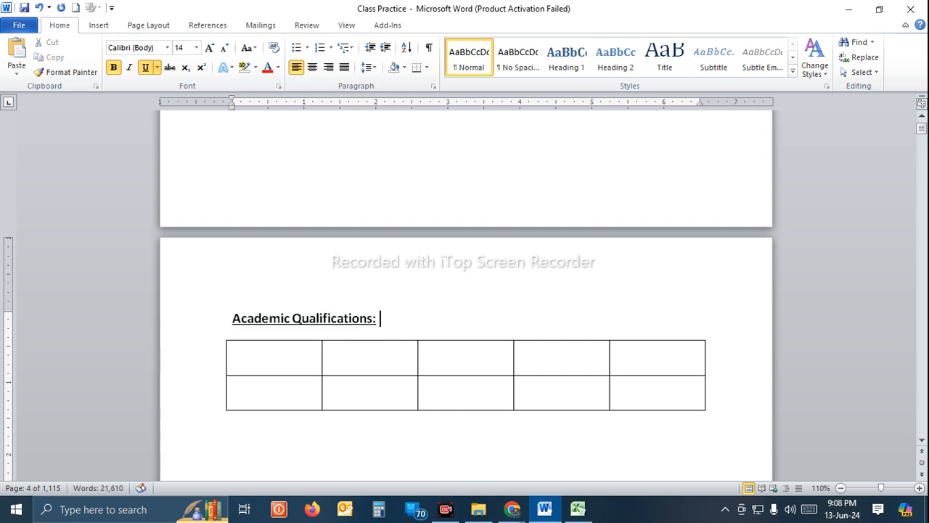
Step: Enter SL in the table's first header cell and clear the formatting of the whole table
left_click(428, 392)
left_click(638, 359)
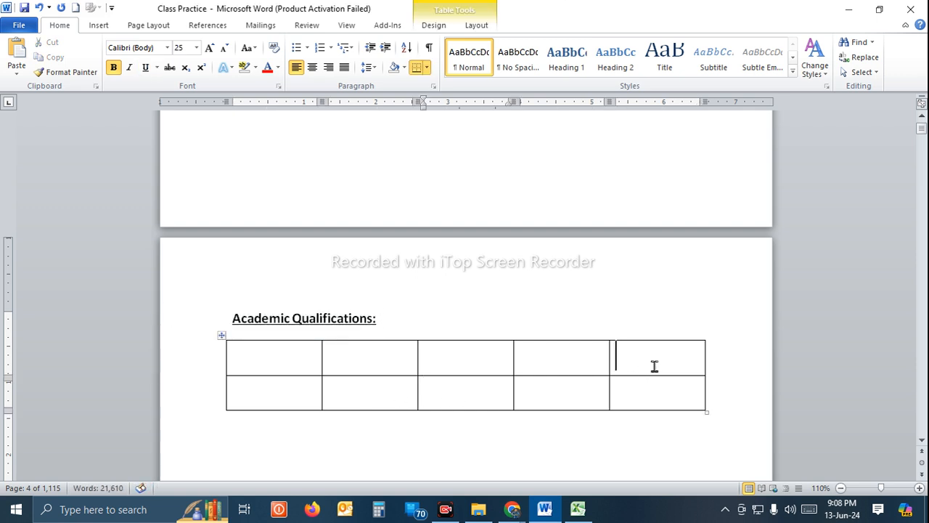
left_click(295, 361)
type("SL")
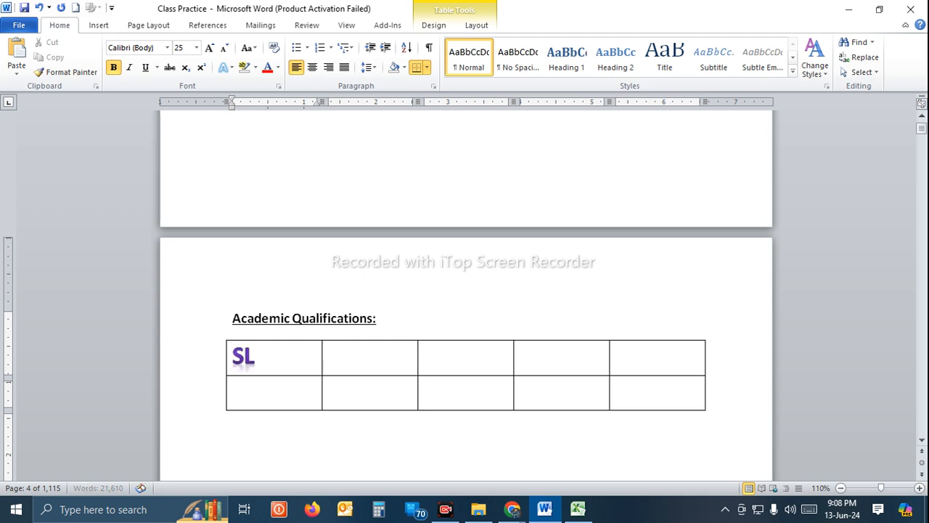
key("Tab")
left_click(221, 334)
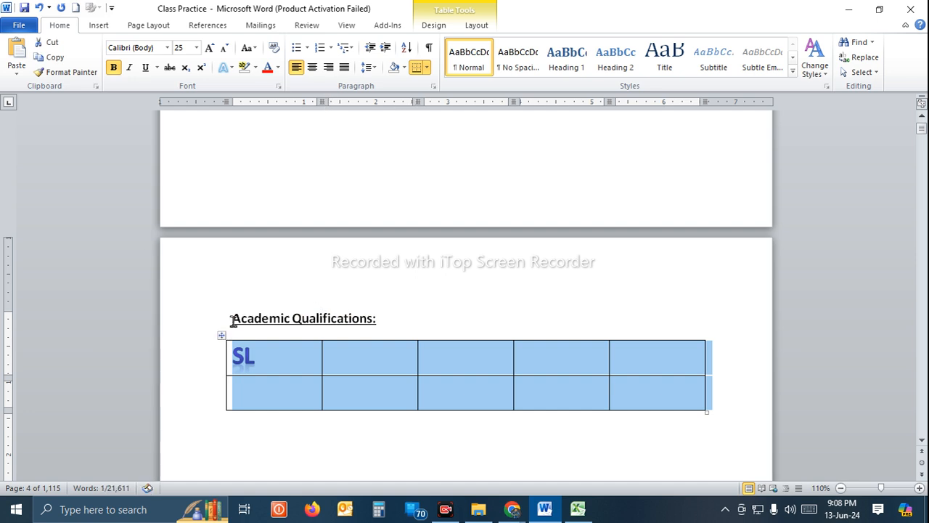
left_click(275, 48)
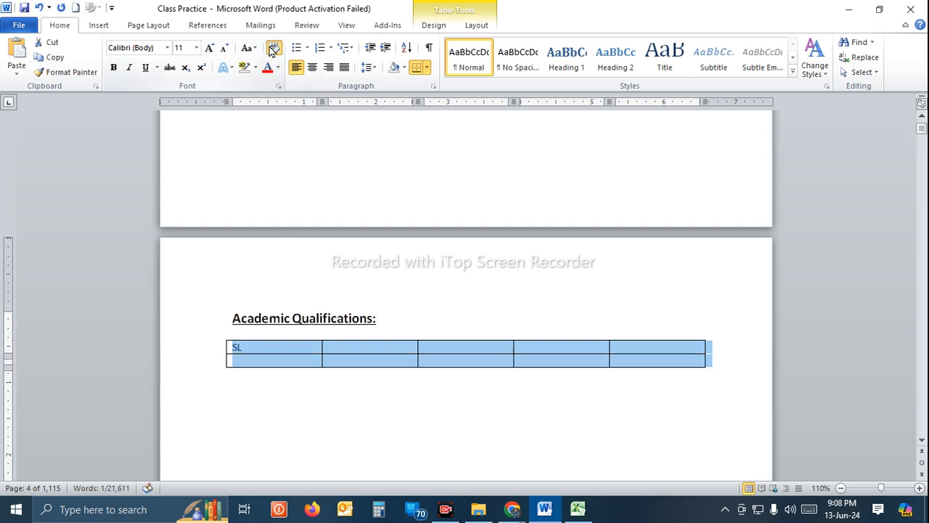
Step: Enter Exam Name in the second header cell of the table
left_click(284, 353)
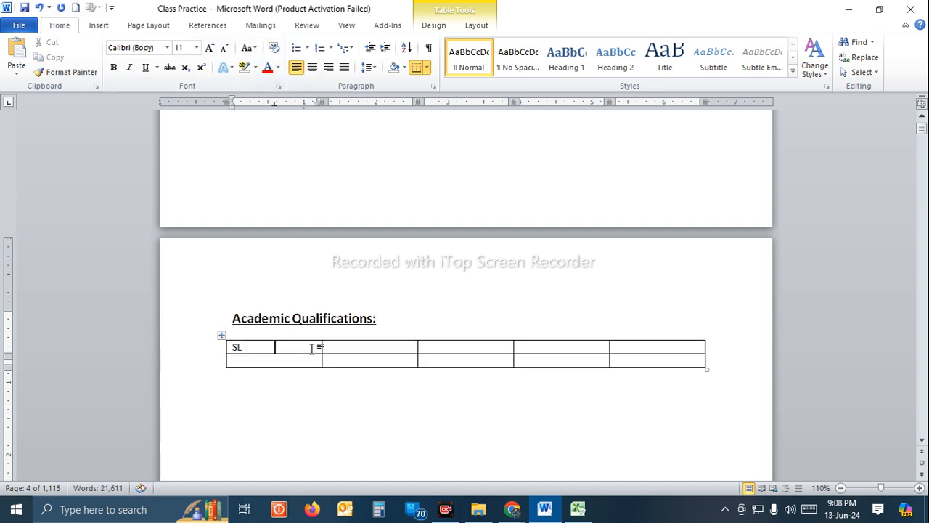
key("Tab")
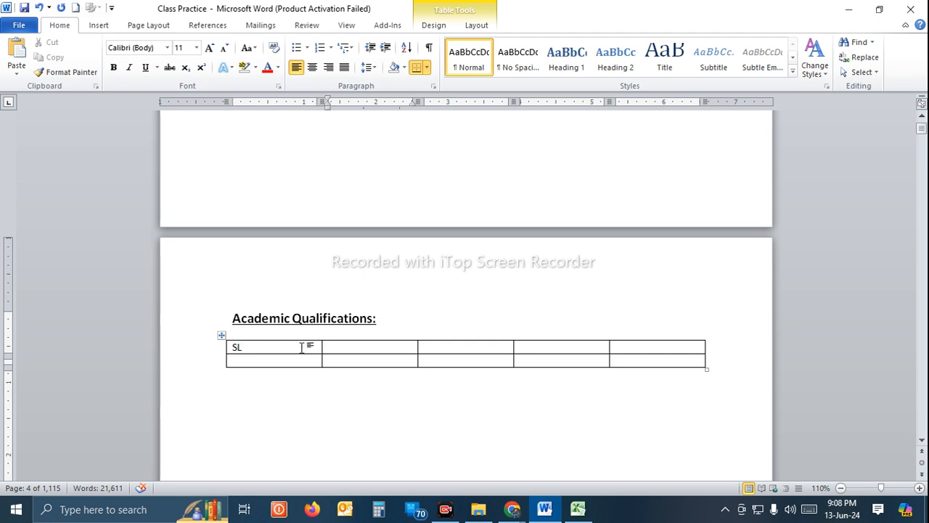
type("Passing")
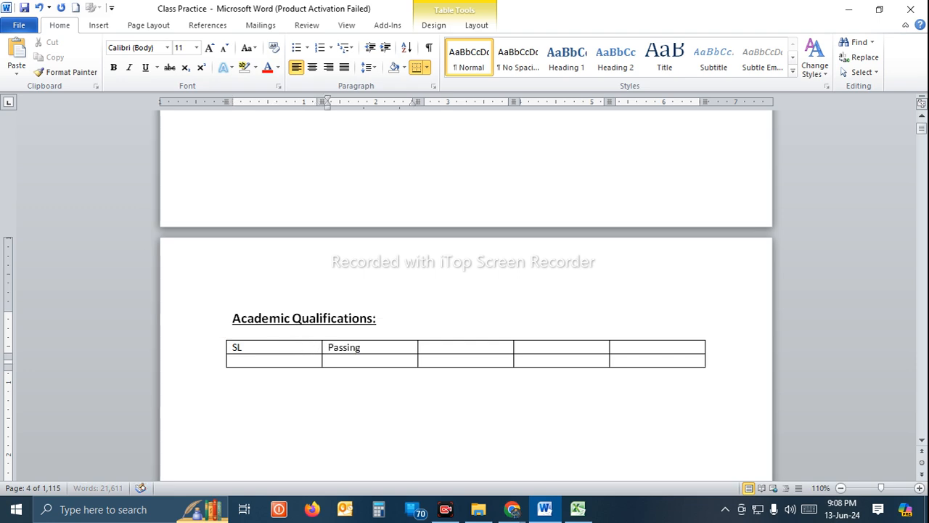
key("BackSpace")
key("BackSpace")
key("BackSpace")
key("BackSpace")
key("BackSpace")
type("E")
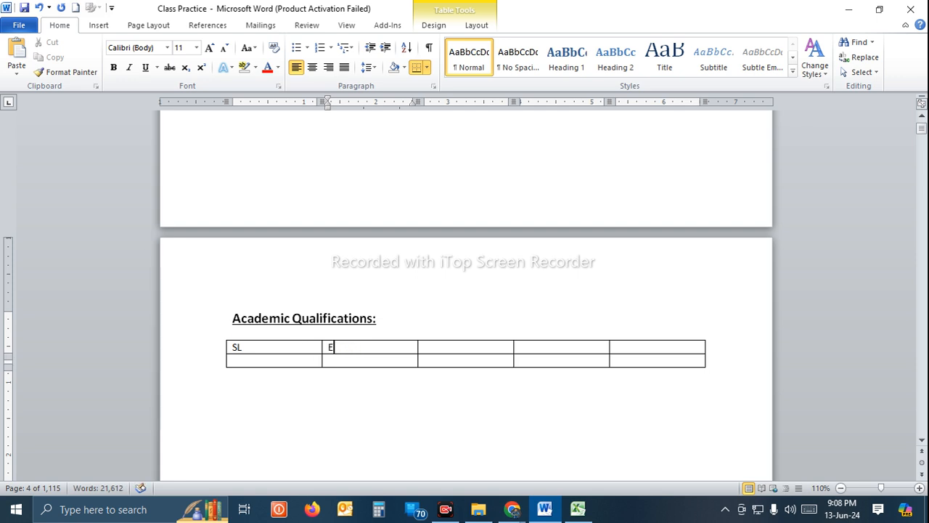
type("xam Name")
Step: Fill the remaining header cells with Passing Year, Result and Board
scroll(417, 404, "up", 4, "ctrl")
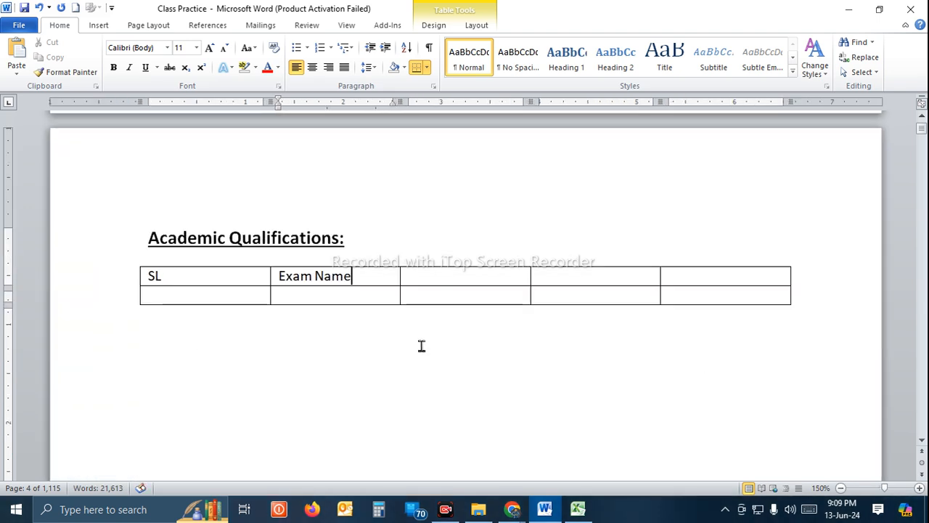
key("Tab")
type("Passing Y")
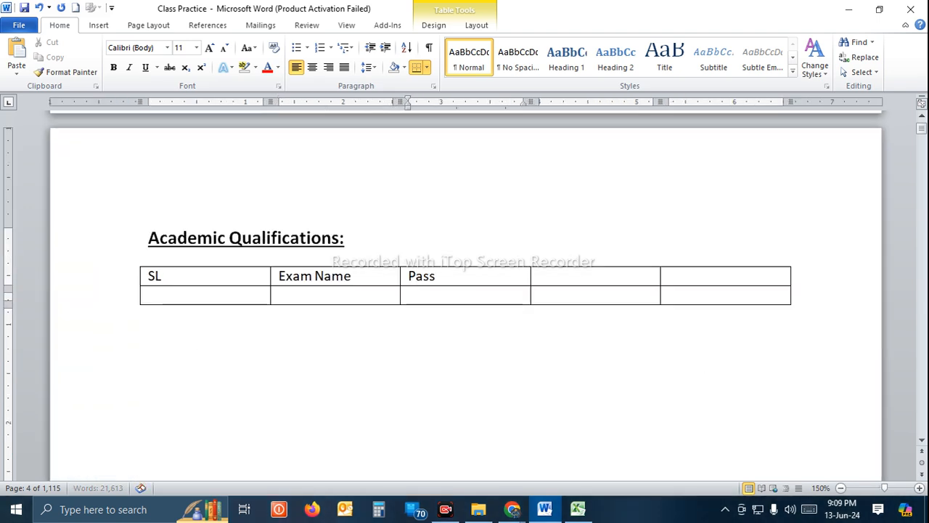
key("Tab")
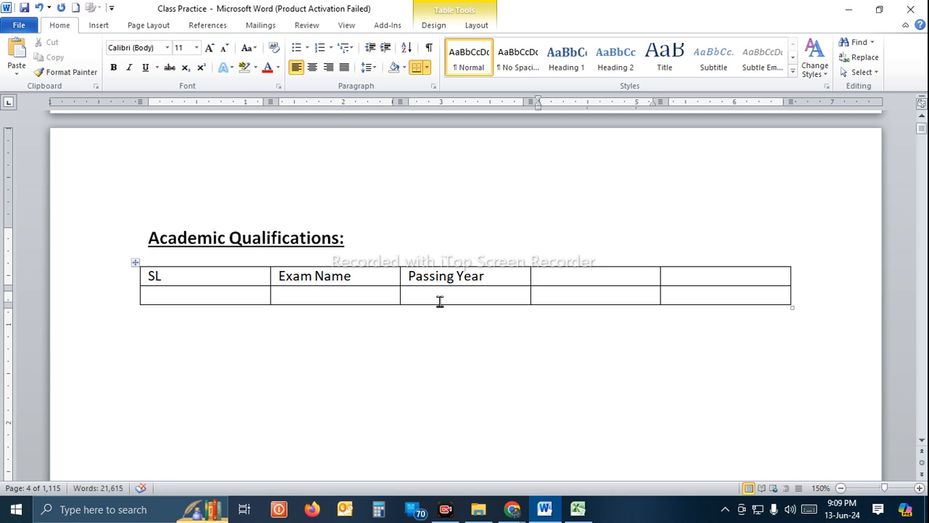
type("Result")
type("Board")
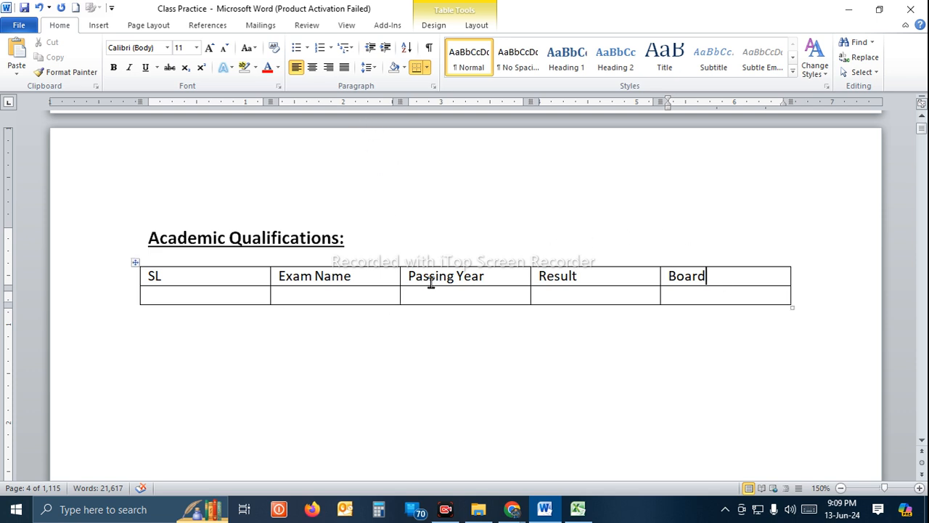
left_click(643, 292)
left_click(495, 374)
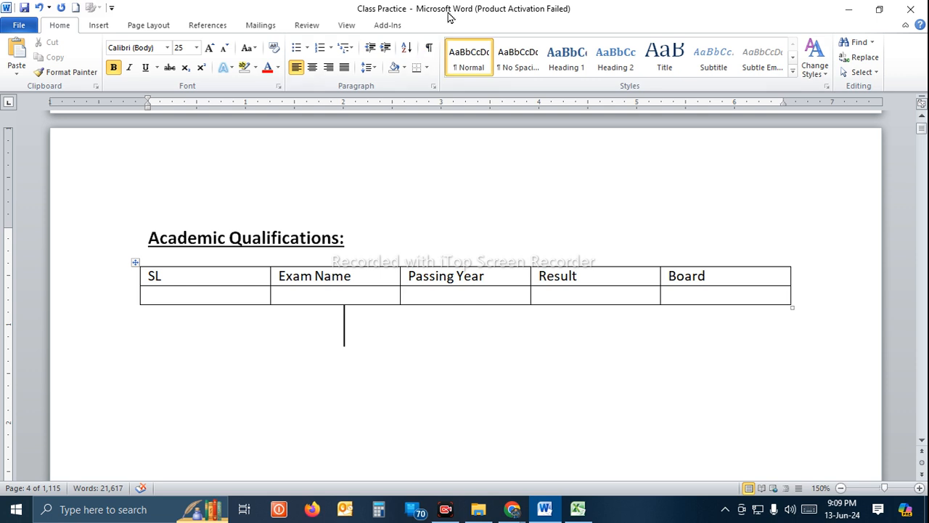
left_click(682, 291)
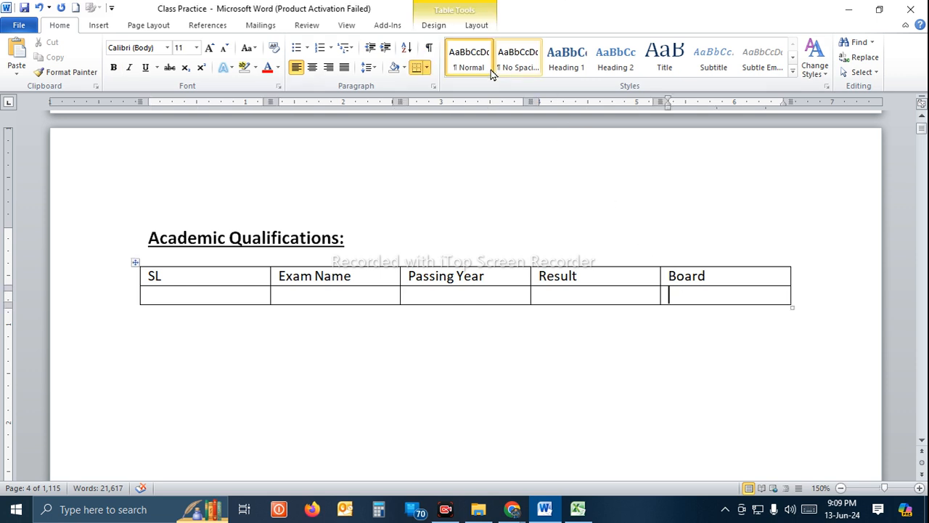
left_click(433, 25)
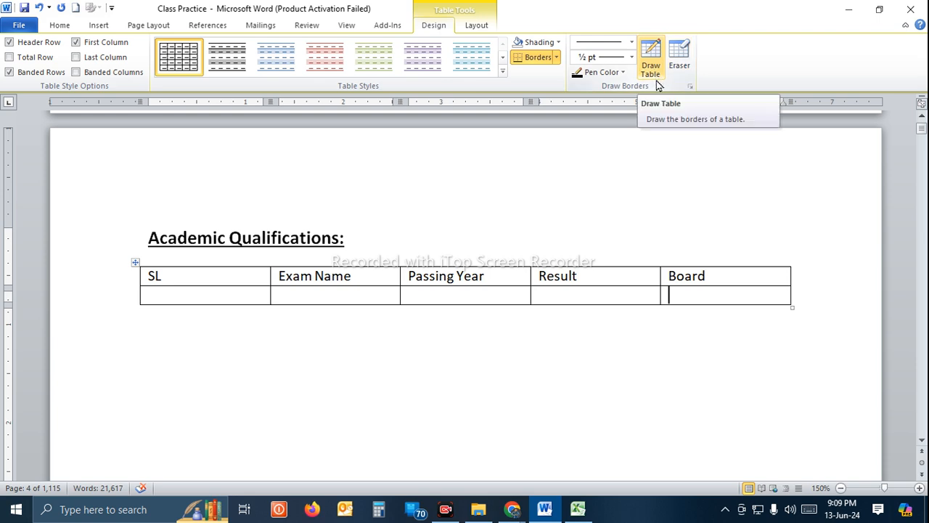
left_click(64, 26)
Step: With Draw Table, split the Board and Result columns with vertical lines and divide the cell below Result with a horizontal line
left_click(105, 27)
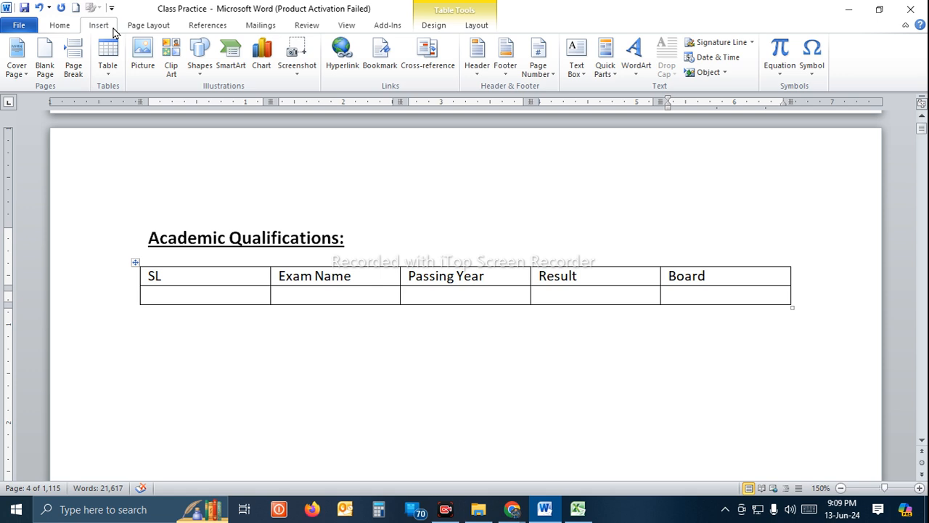
left_click(113, 75)
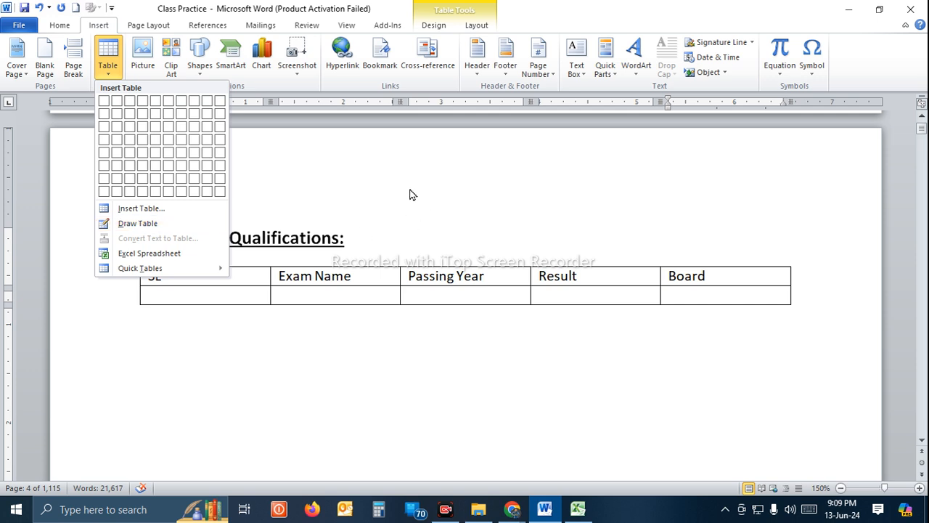
left_click(152, 231)
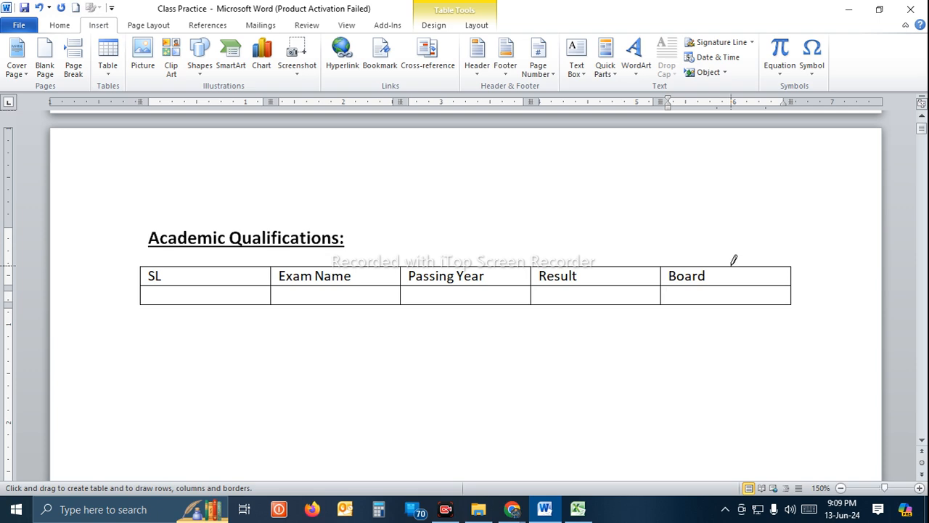
left_click_drag(733, 265, 732, 303)
left_click_drag(530, 297, 648, 293)
left_click_drag(603, 268, 609, 320)
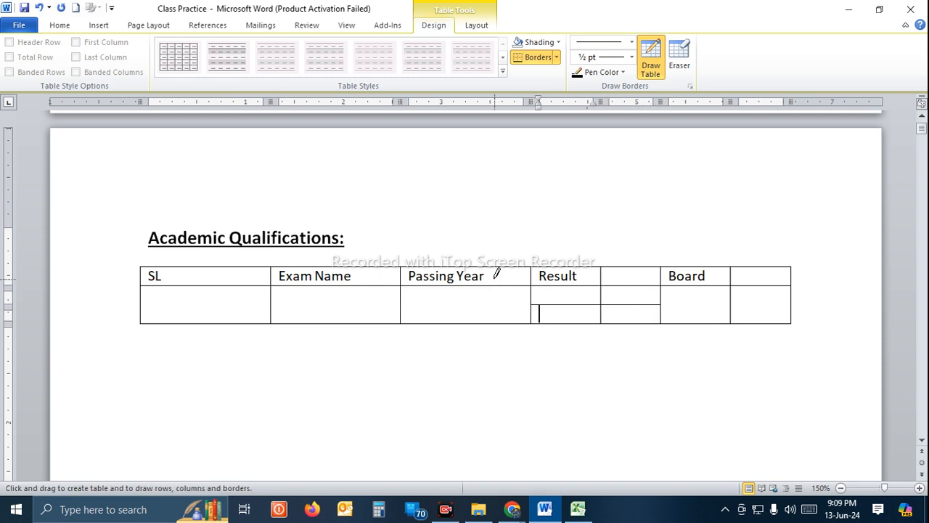
Step: Draw vertical lines splitting the Passing Year and SL columns and a horizontal line across the lower row, then stop drawing
left_click_drag(496, 273, 494, 322)
left_click_drag(149, 294, 758, 294)
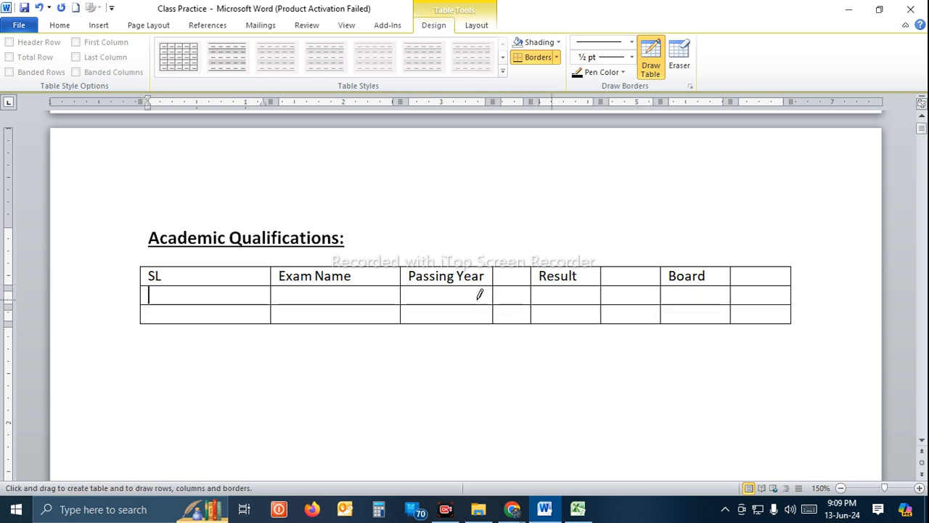
left_click_drag(245, 266, 243, 324)
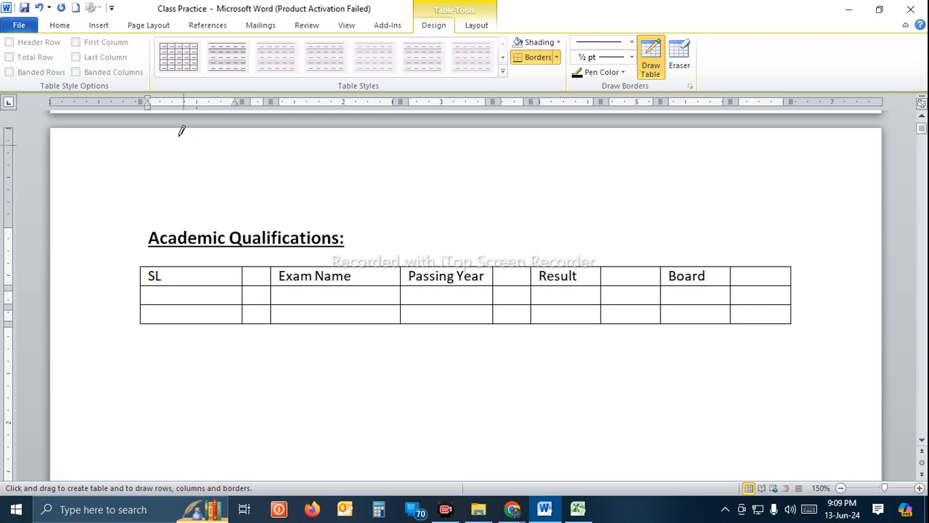
key("Escape")
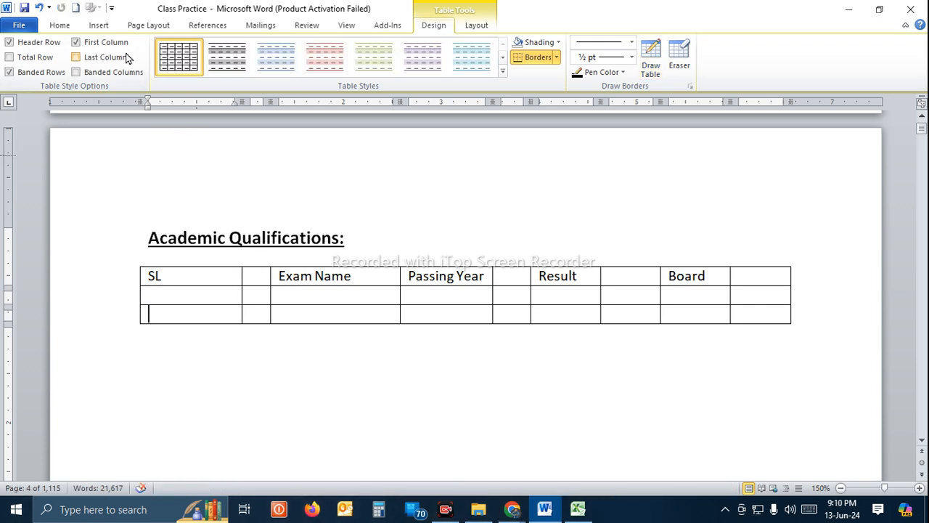
left_click(102, 27)
left_click(107, 57)
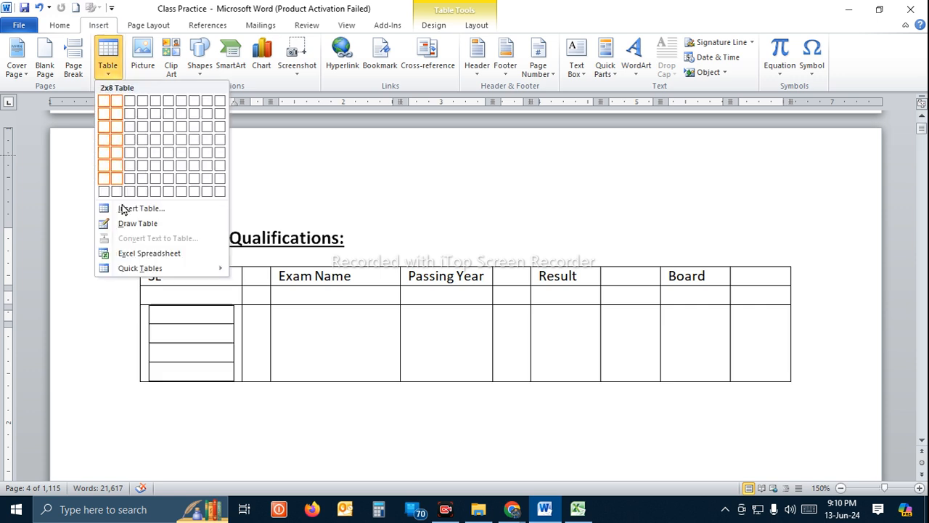
left_click(61, 26)
Step: Undo the hand-drawn lines to restore the plain table of five columns and two rows, and save the document
left_click(679, 295)
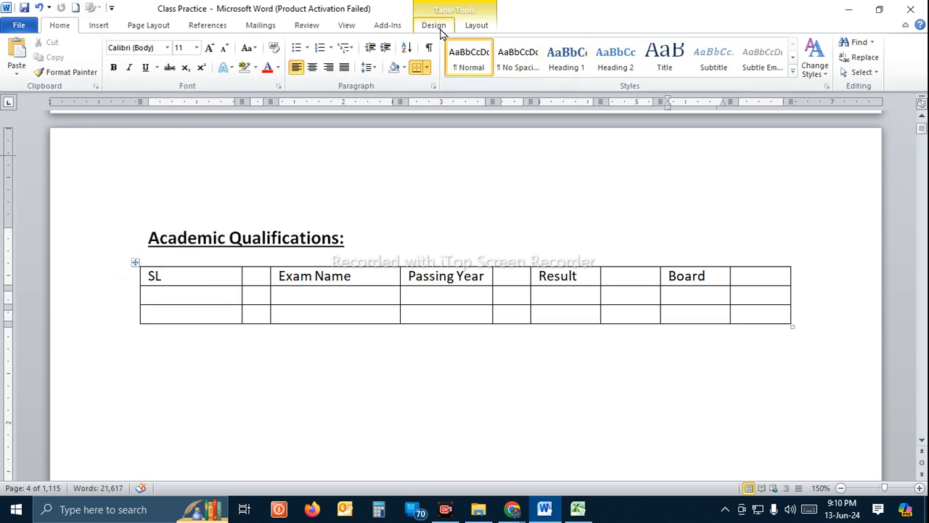
left_click(440, 27)
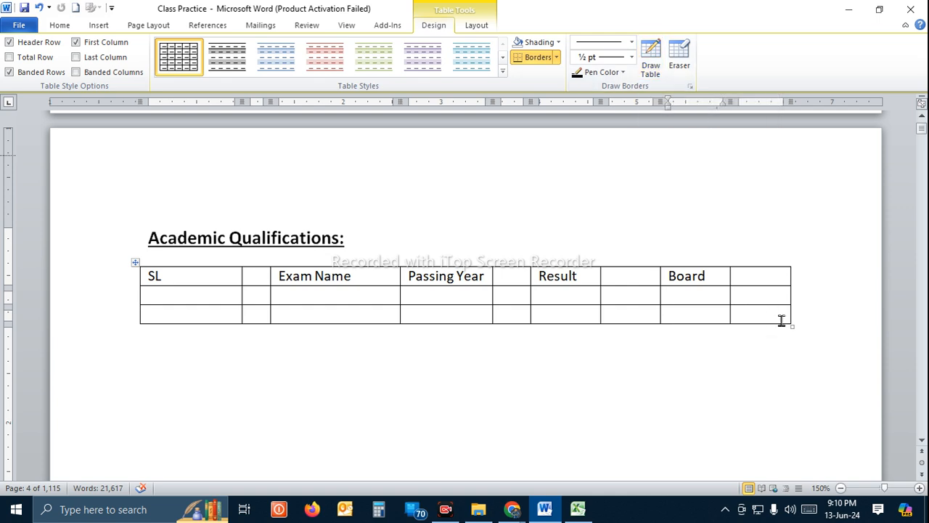
key("ctrl+z")
key("ctrl+z")
key("ctrl+z")
key("ctrl+z")
key("ctrl+z")
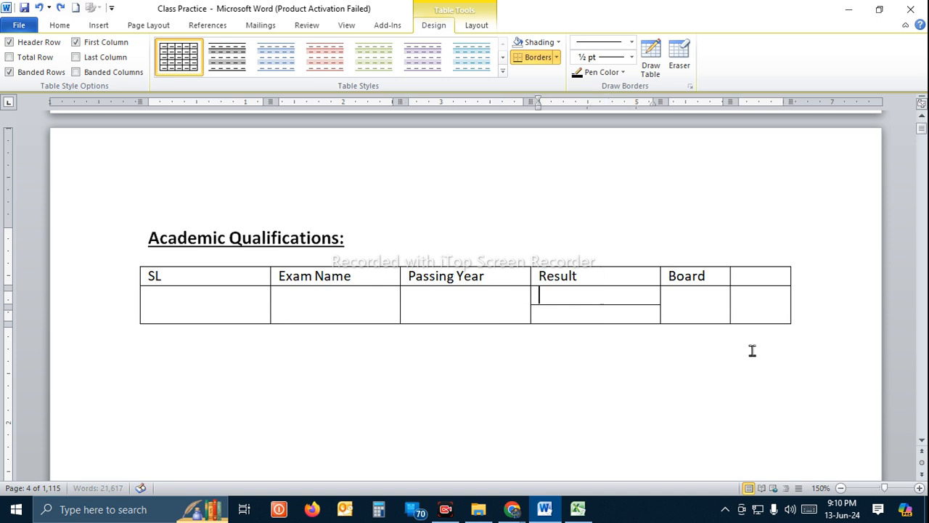
key("ctrl+z")
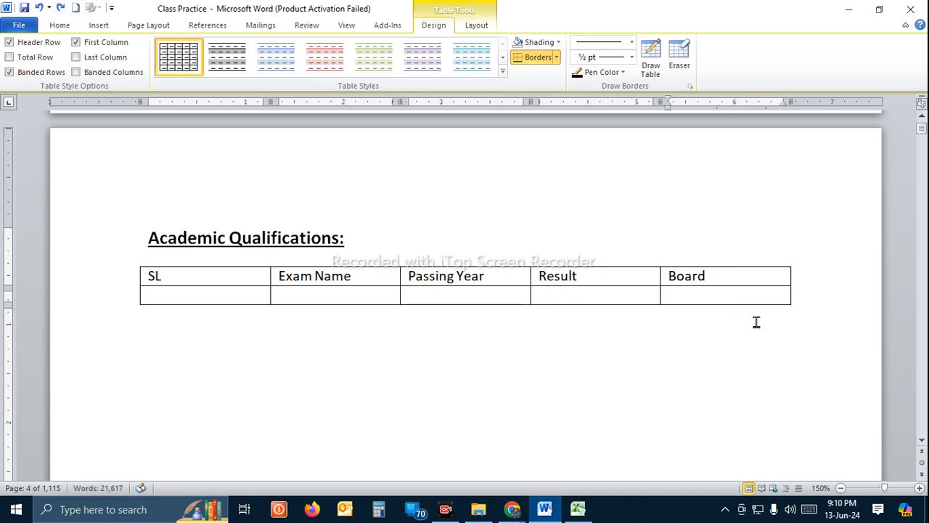
key("ctrl+s")
Step: Insert a row above the header row of the table
left_click(473, 30)
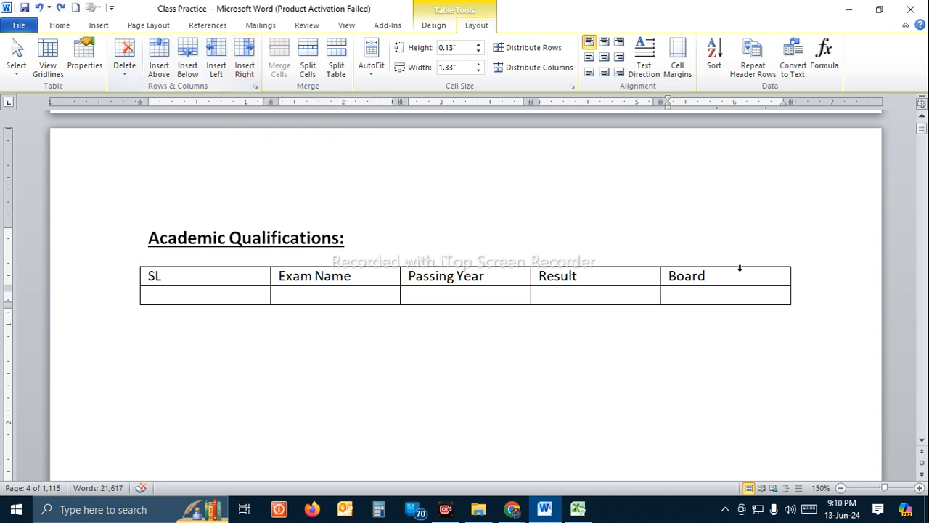
left_click_drag(741, 275, 639, 275)
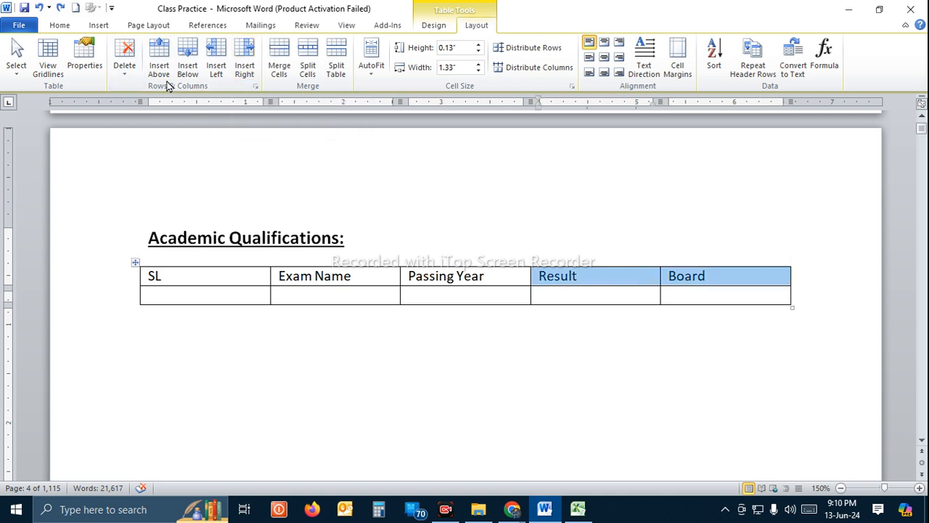
left_click(159, 67)
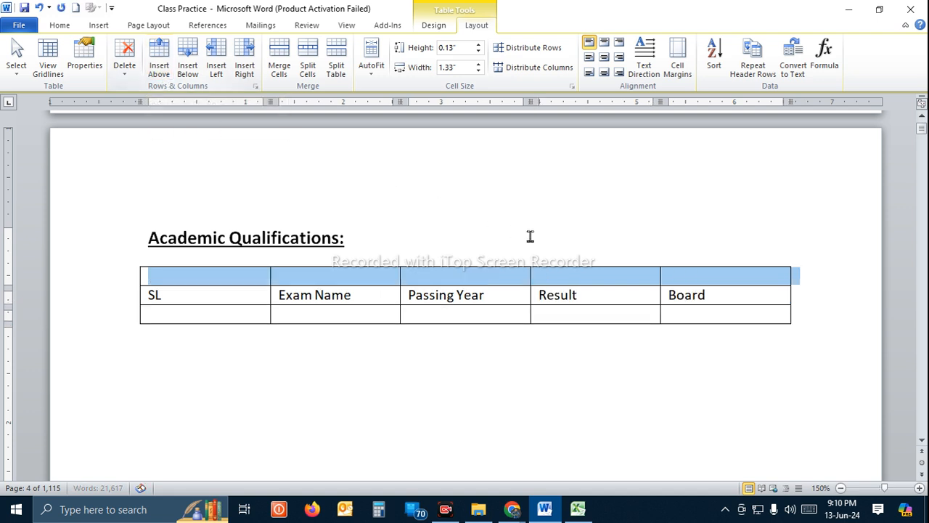
Step: Insert a row below the last row of the table
left_click(711, 303)
left_click_drag(711, 303, 643, 288)
left_click(691, 320)
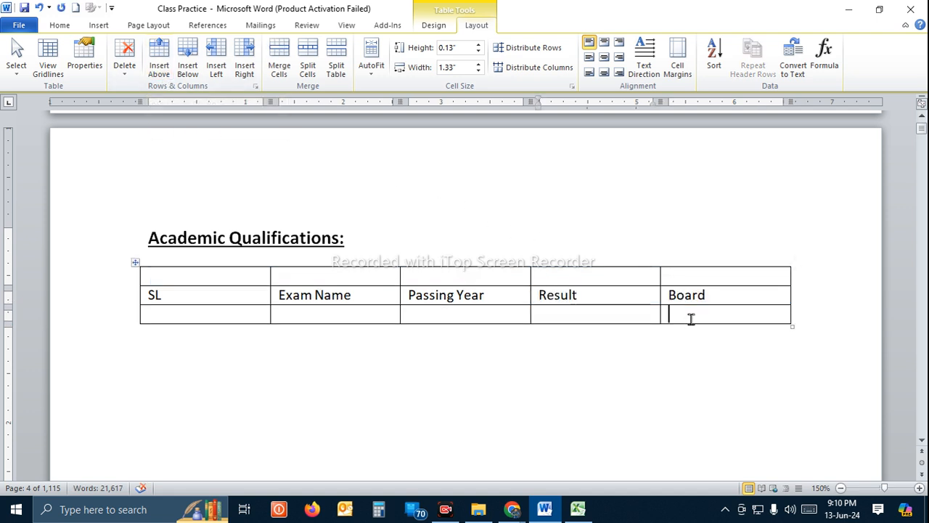
left_click_drag(691, 319, 388, 317)
left_click(488, 317)
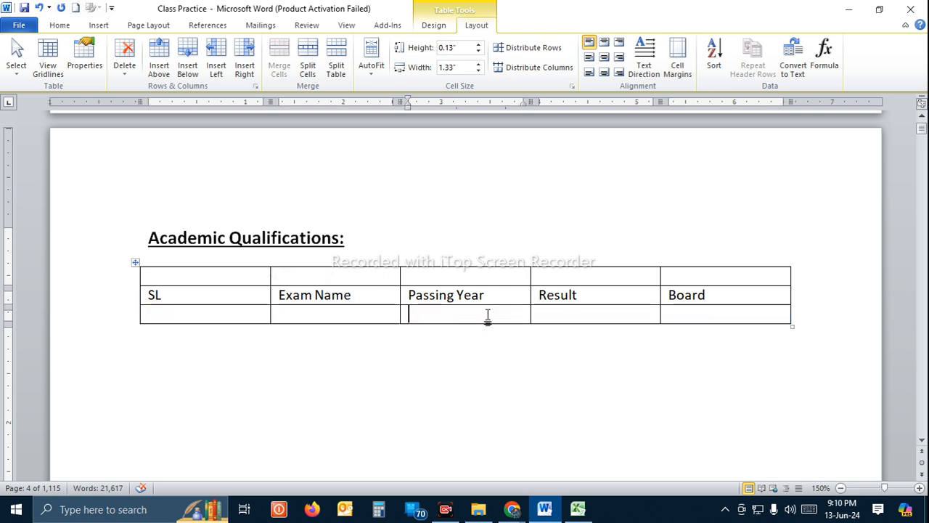
left_click(190, 65)
Step: Insert one column to the left and another to the right of the Board column
left_click(729, 312)
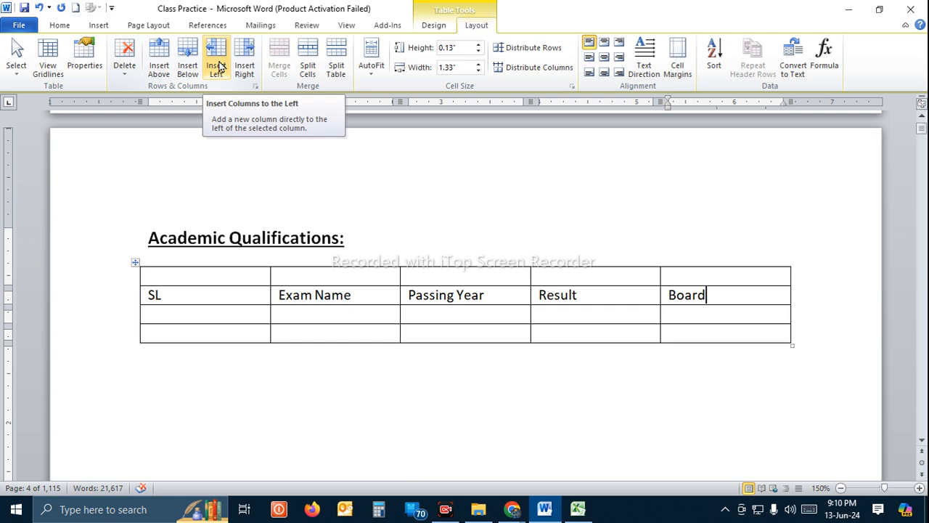
left_click(218, 67)
left_click_drag(740, 294, 706, 290)
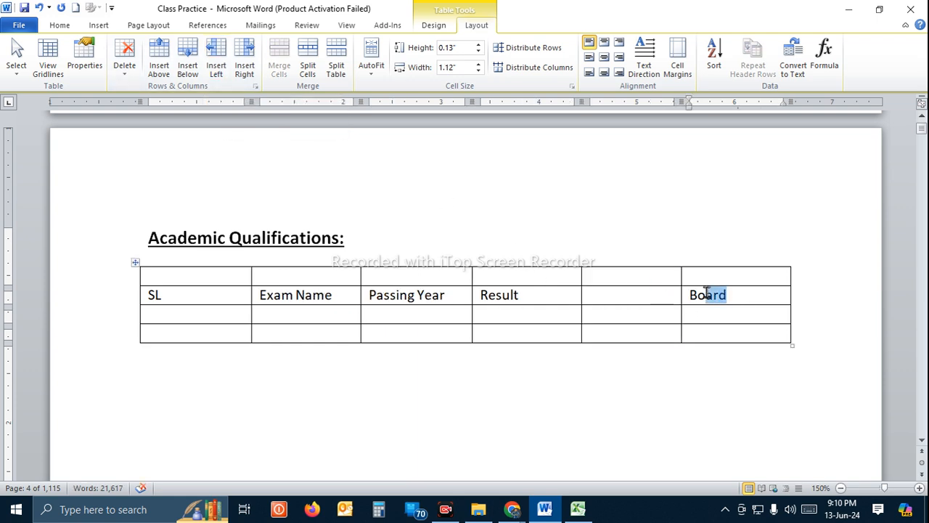
left_click(245, 67)
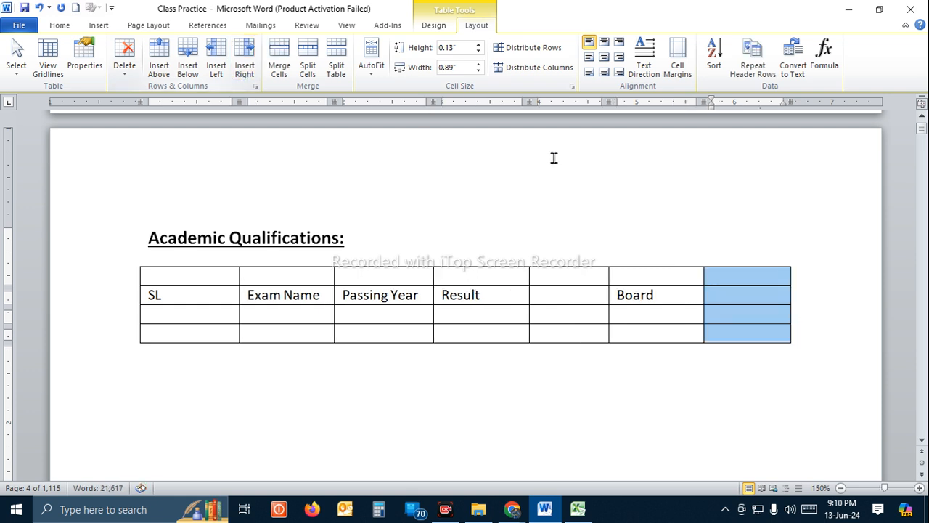
Step: Undo the inserted columns and rows
key("ctrl+z")
key("ctrl+z")
key("ctrl+z")
key("ctrl+z")
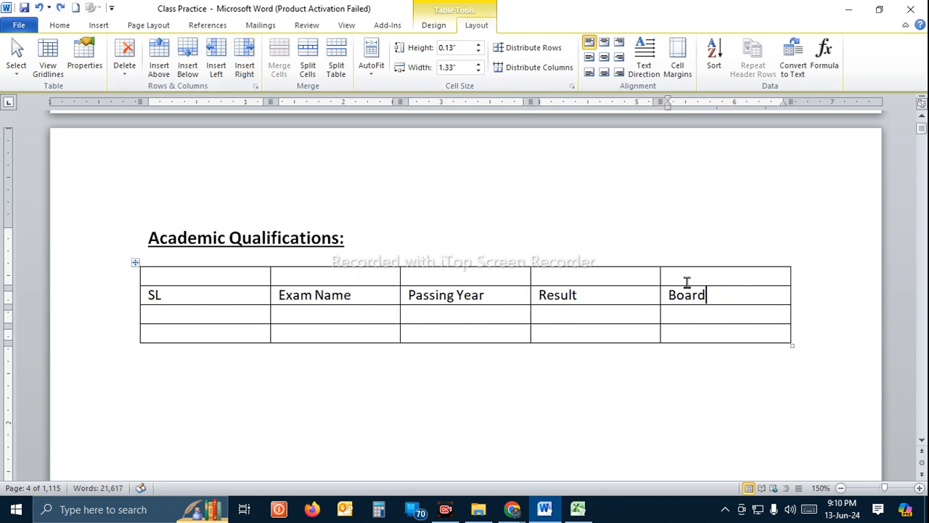
Step: Add a column to the right of Board and enter the heading Institute in its header cell
left_click(725, 282)
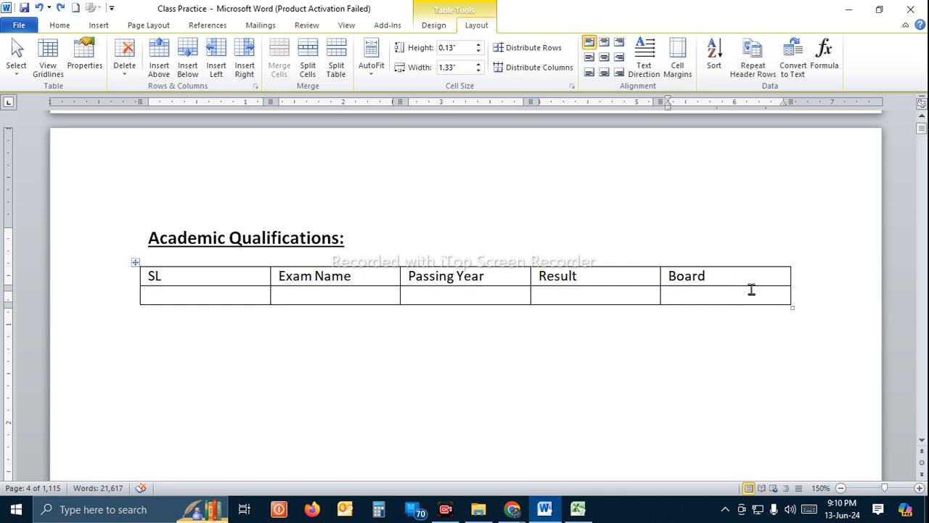
left_click(244, 58)
left_click(744, 292)
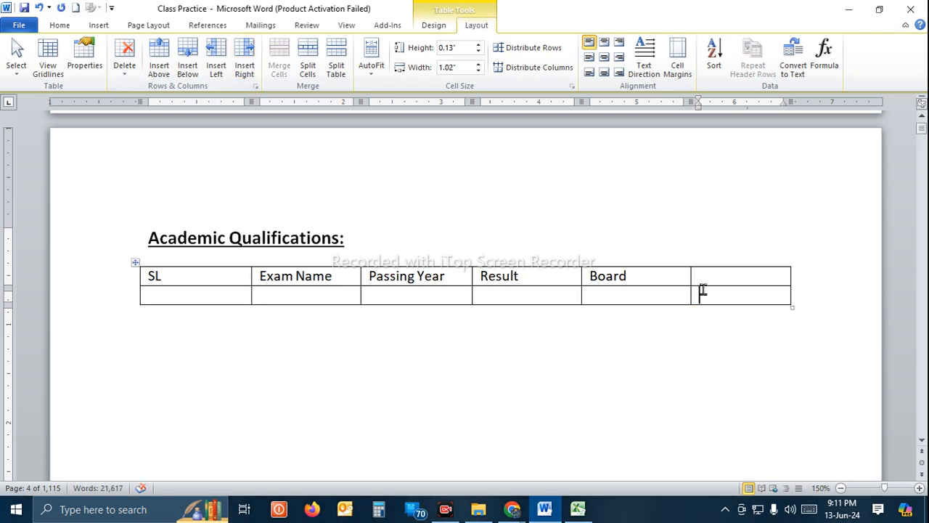
left_click(716, 274)
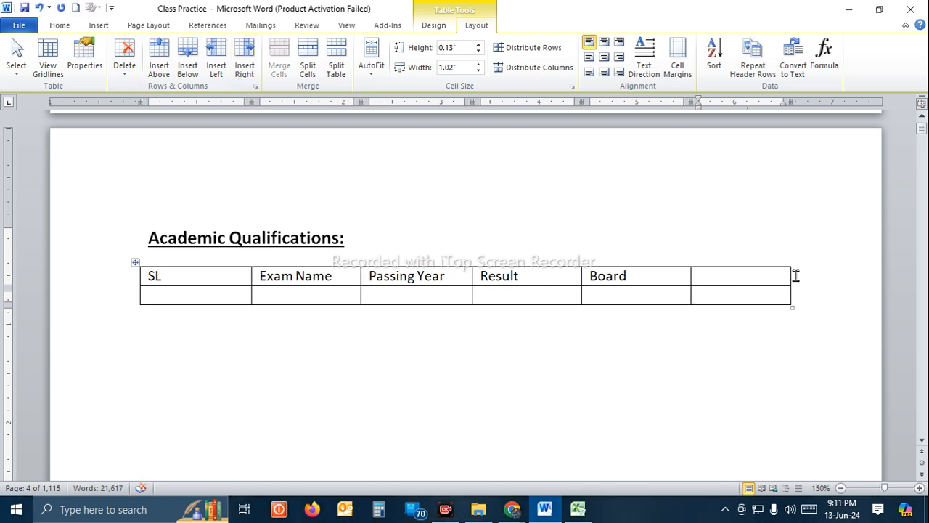
type("Institute")
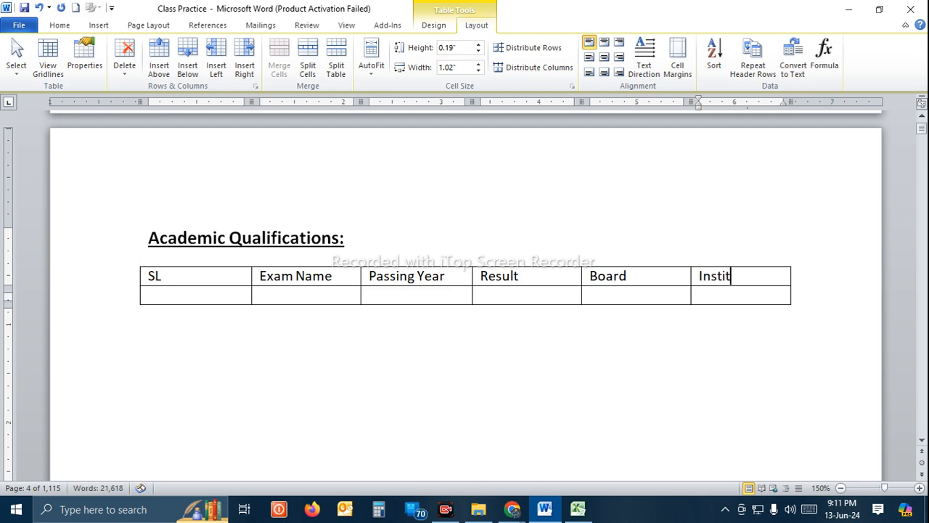
left_click(748, 290)
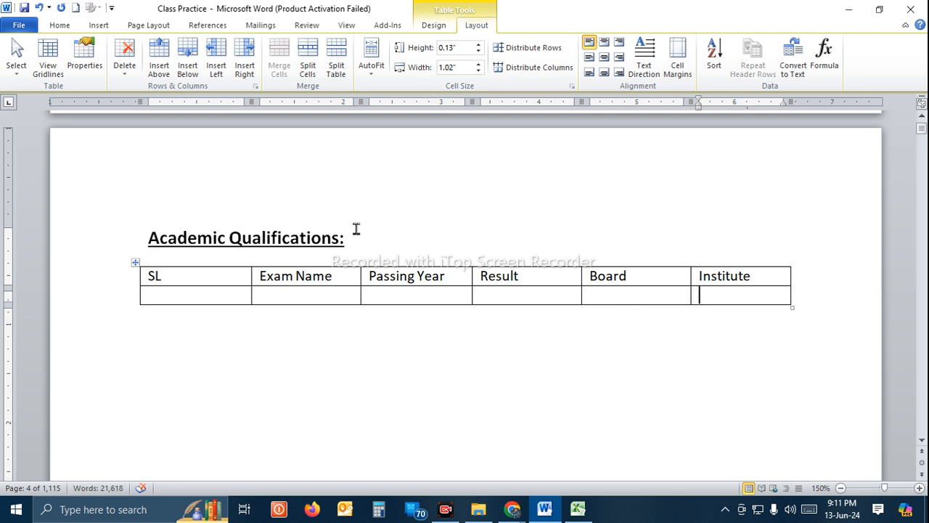
left_click_drag(366, 238, 181, 222)
left_click(491, 282)
left_click(695, 296)
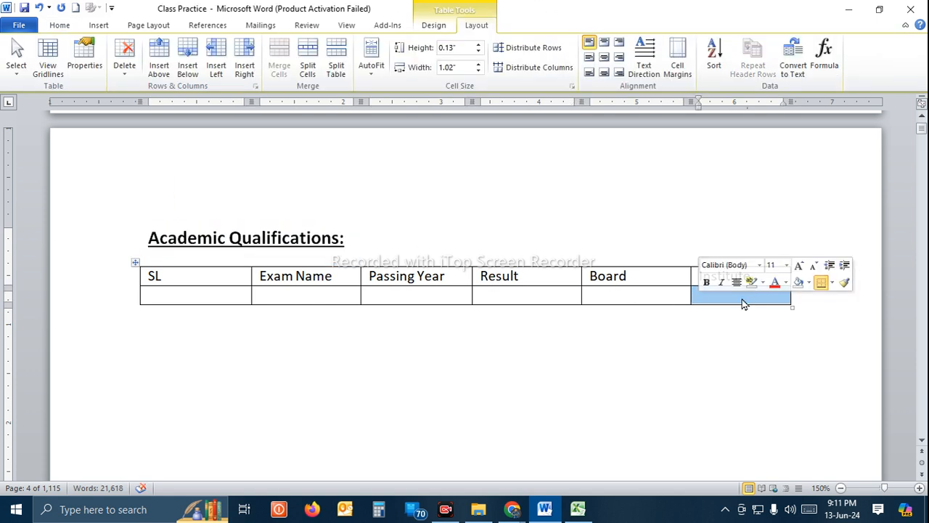
left_click(720, 297)
left_click(176, 278)
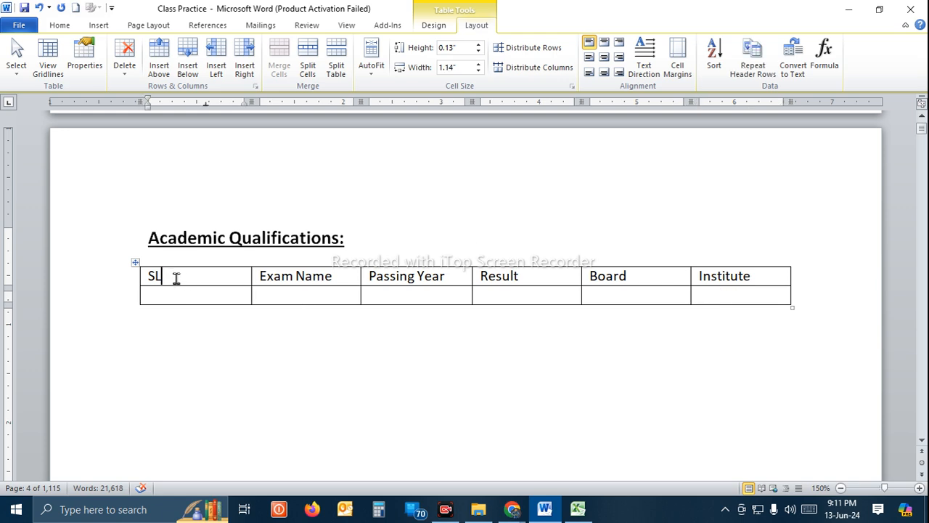
Step: Narrow the SL column so that it just fits its heading, leaving the freed width to Exam Name
left_click(216, 293)
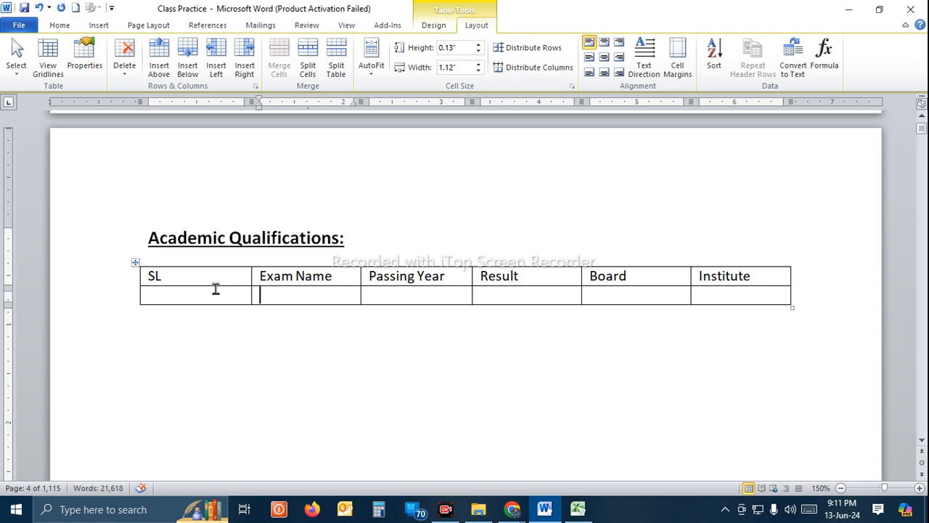
left_click(269, 294)
left_click(239, 293)
left_click(265, 291)
mouse_move(250, 294)
left_mouse_down()
mouse_move(166, 302)
mouse_move(197, 292)
mouse_move(171, 293)
left_mouse_up()
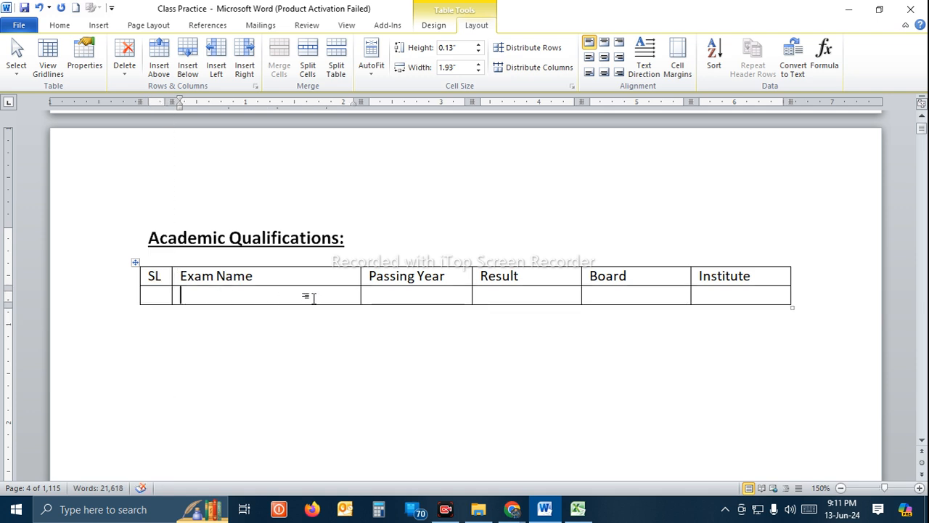
Step: Narrow Exam Name to about 1.19", then Passing Year, Result and Board, so that Institute widens to about 2.08"
left_click_drag(360, 294, 288, 295)
left_click_drag(470, 293, 392, 293)
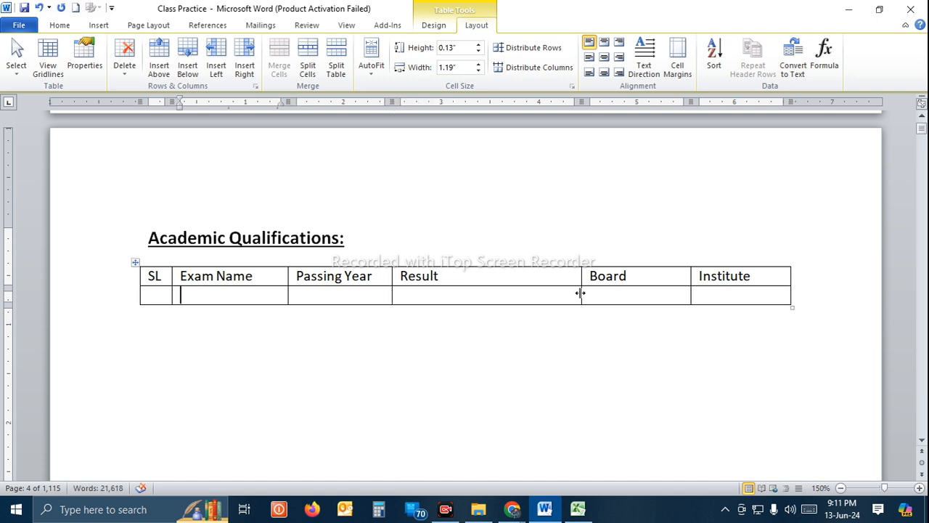
left_click_drag(581, 293, 478, 295)
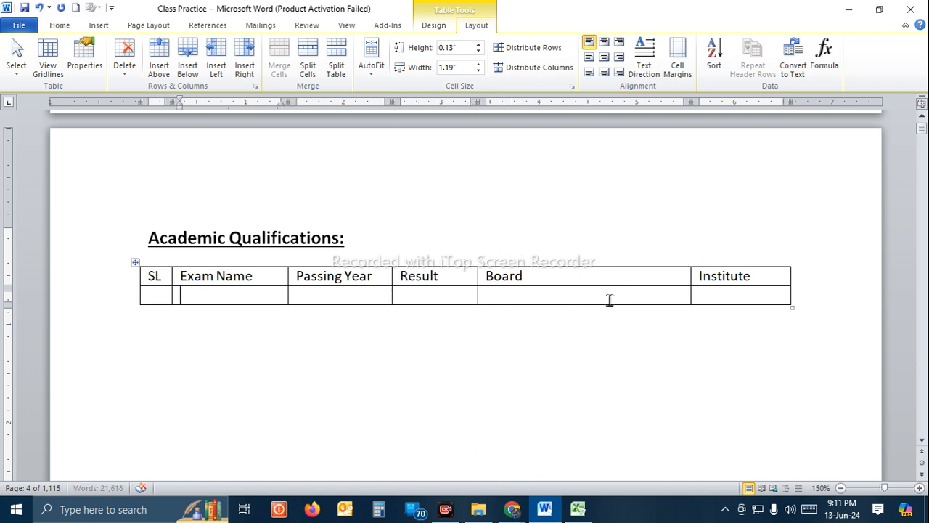
left_click_drag(691, 295, 588, 293)
left_click(655, 302)
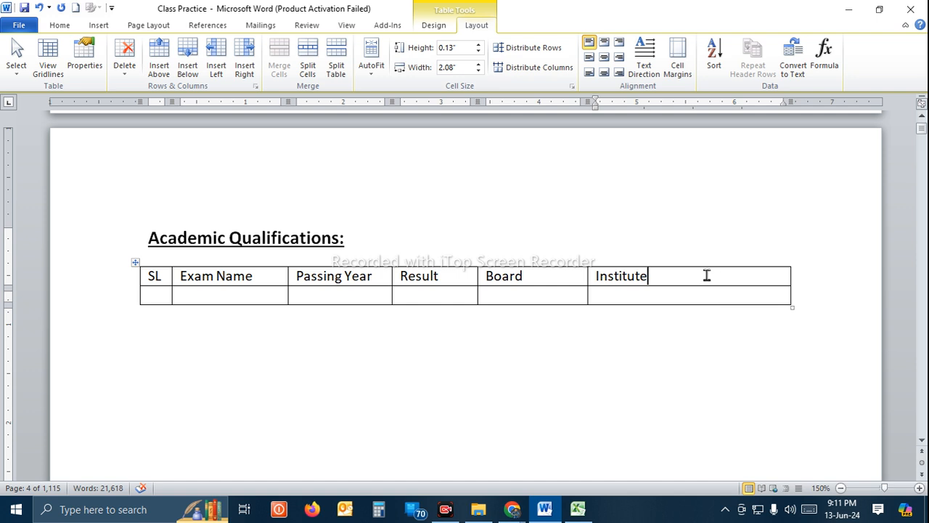
Step: Centre the headings from SL to Institute in the header row and make them bold
left_click_drag(708, 275, 153, 275)
left_click(59, 24)
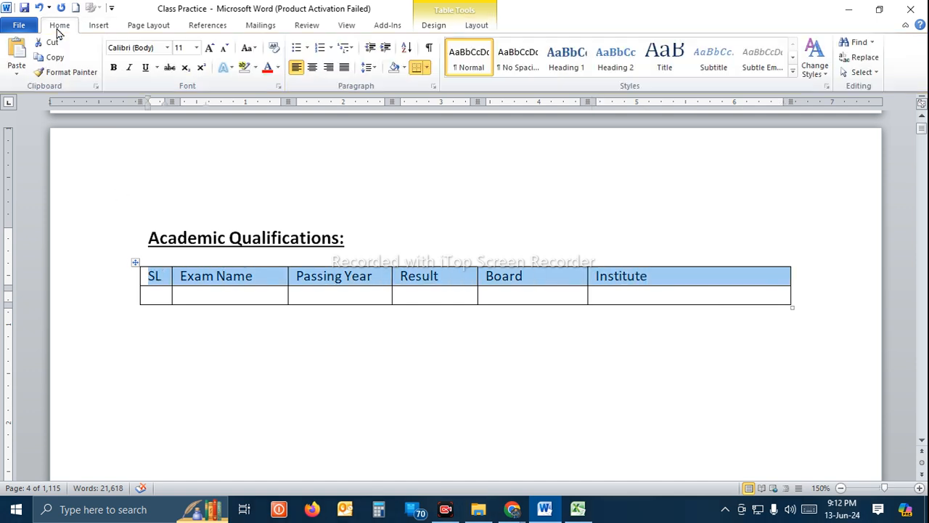
left_click(312, 67)
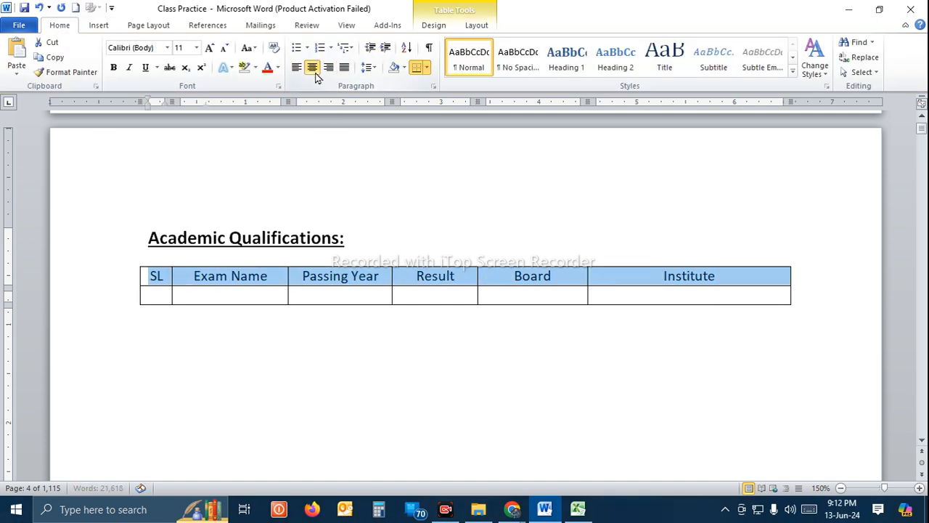
key("ctrl+b")
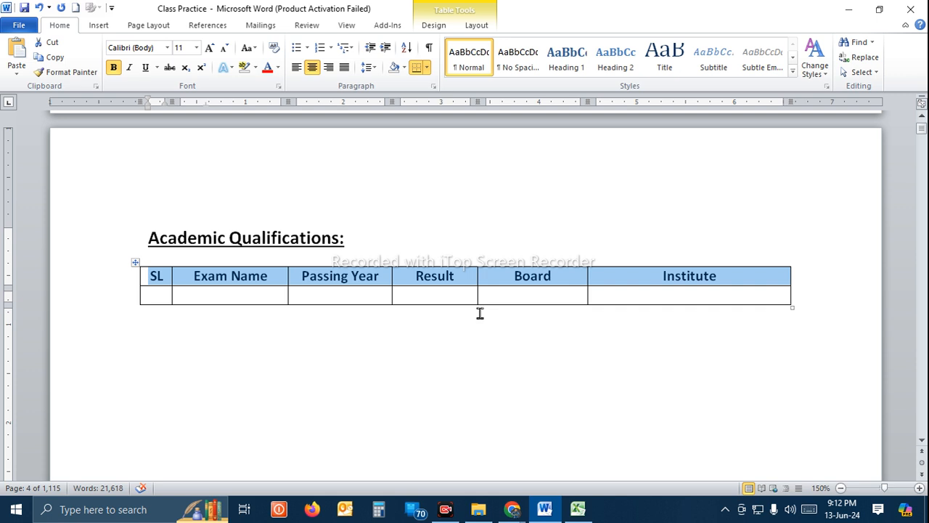
Step: Shade the header row with the darkest shade of the Red, Accent 2 theme color
left_click(403, 69)
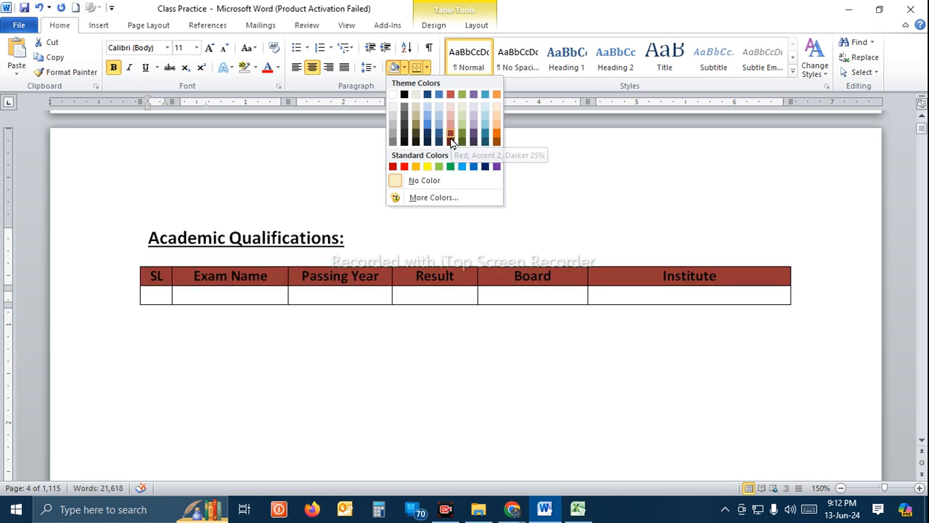
left_click(427, 138)
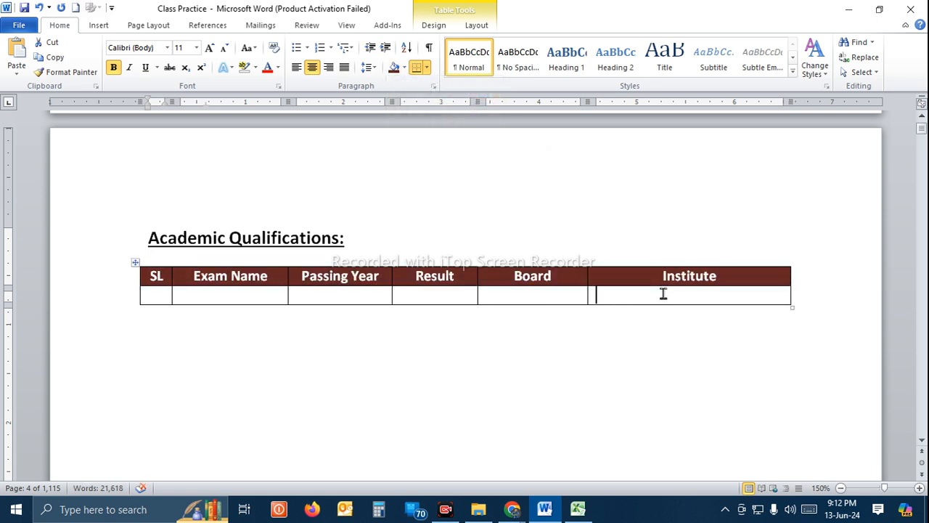
Step: Apply automatic numbering to the cell below SL and widen the SL column enough to show its number
left_click(158, 294)
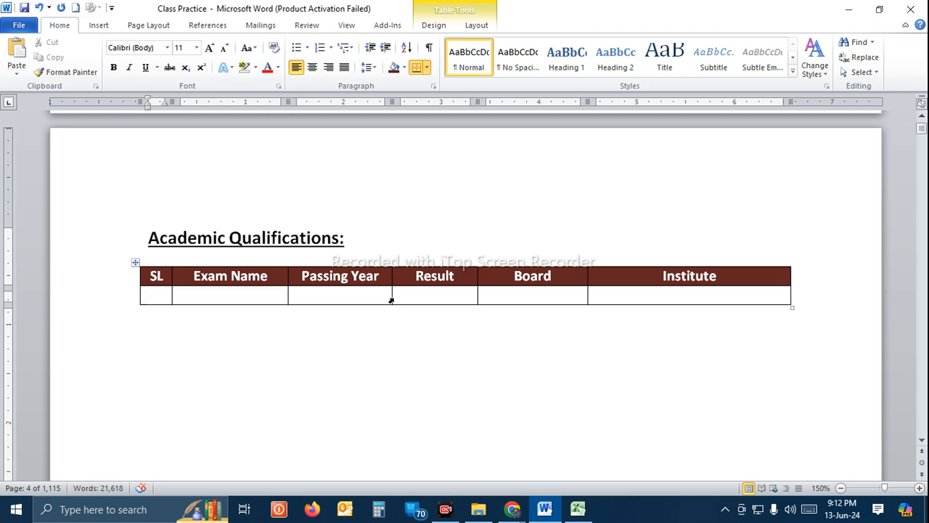
left_click(320, 53)
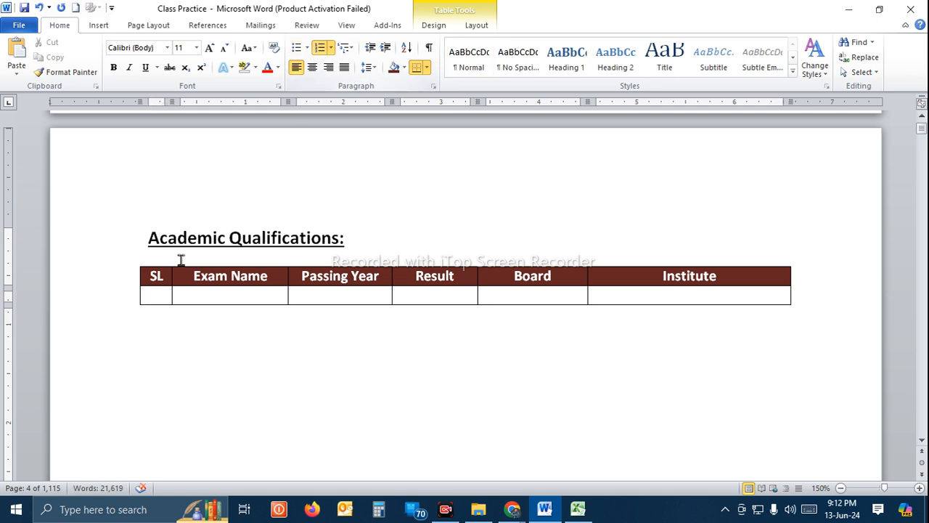
left_click(198, 298)
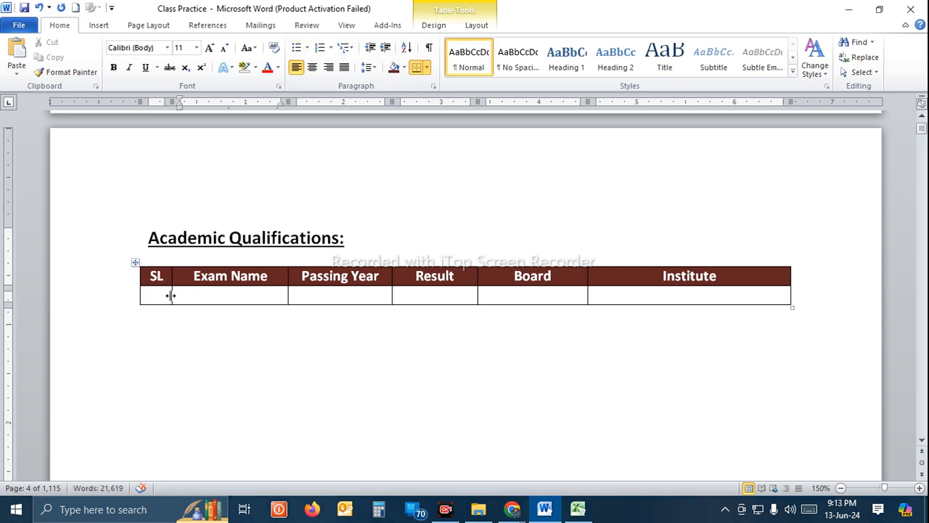
left_click_drag(172, 293, 203, 297)
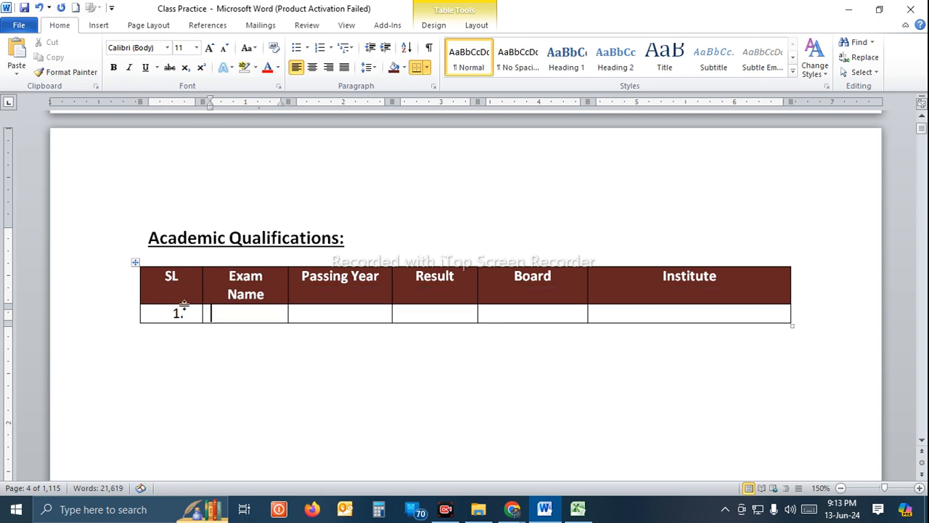
left_click(178, 313)
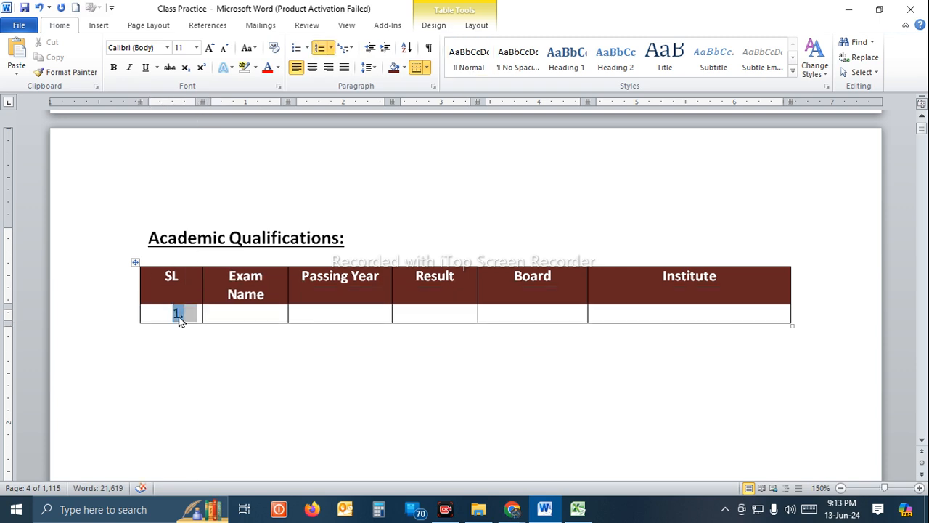
Step: Decrease the indent of the number below SL and narrow the SL column until the Exam Name heading fits on one line
left_click(371, 48)
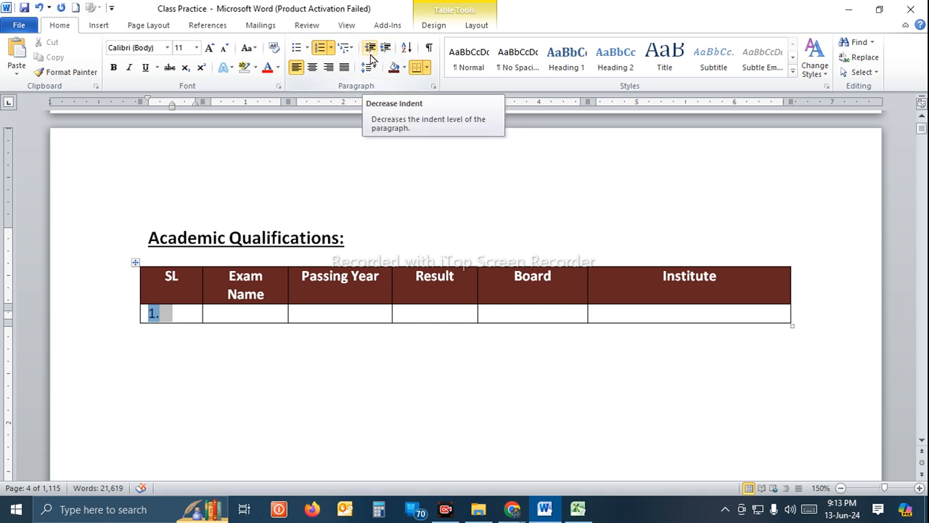
left_click(226, 313)
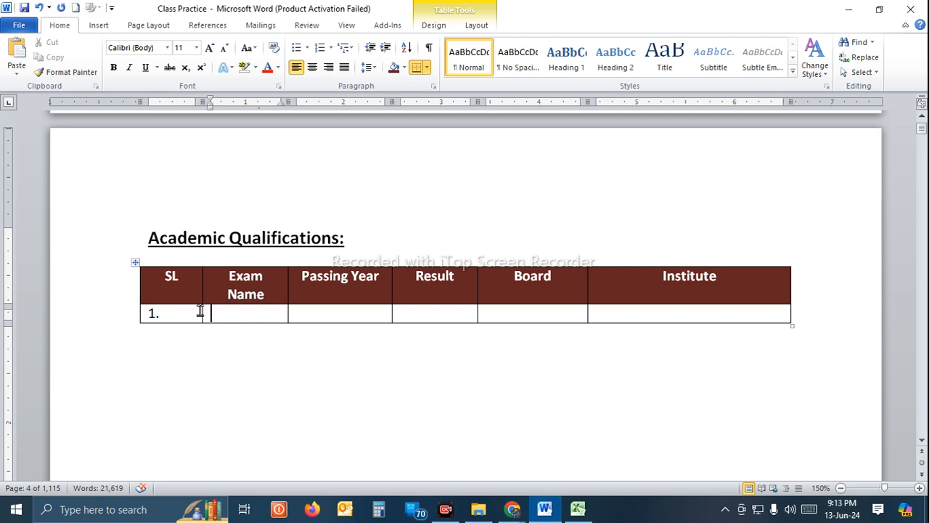
left_click_drag(198, 311, 172, 294)
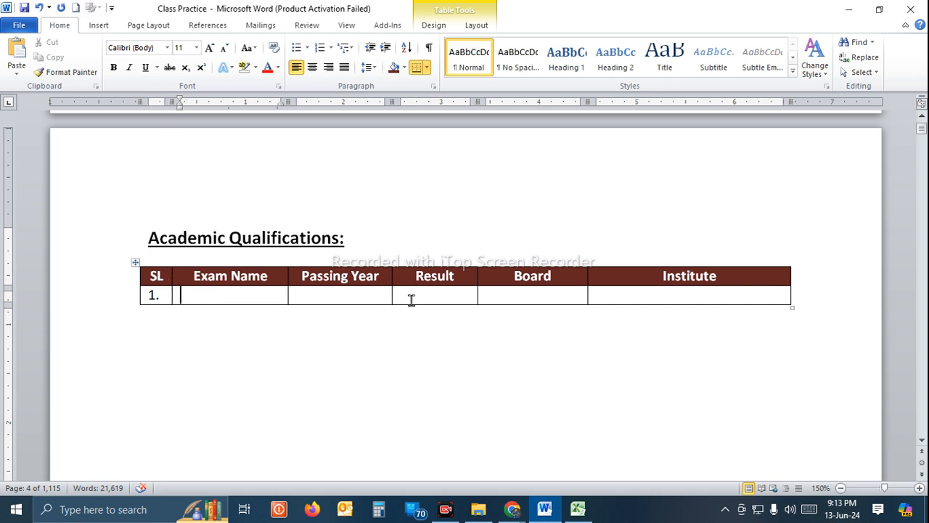
Step: Fill row 1 with SSC as exam name, 2006 as passing year, 5.00 as result and CTG as board
type("SSC ")
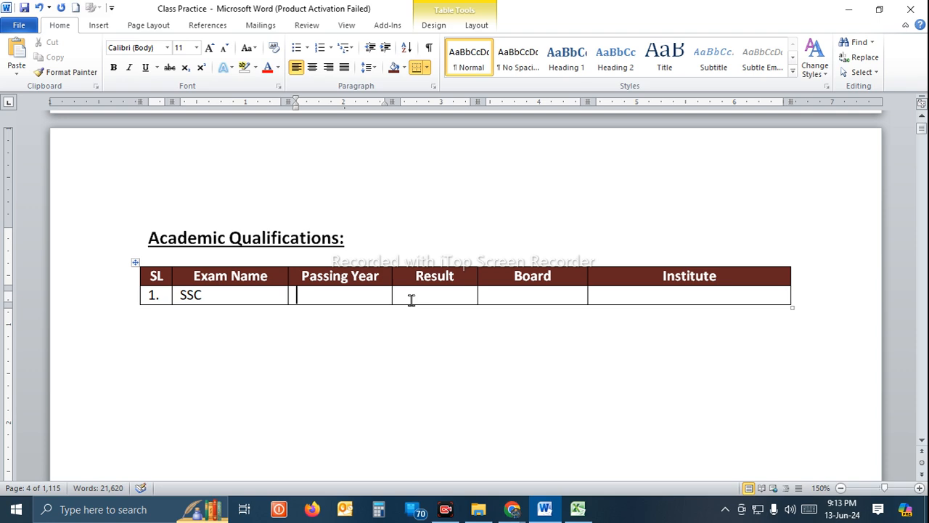
type("2006")
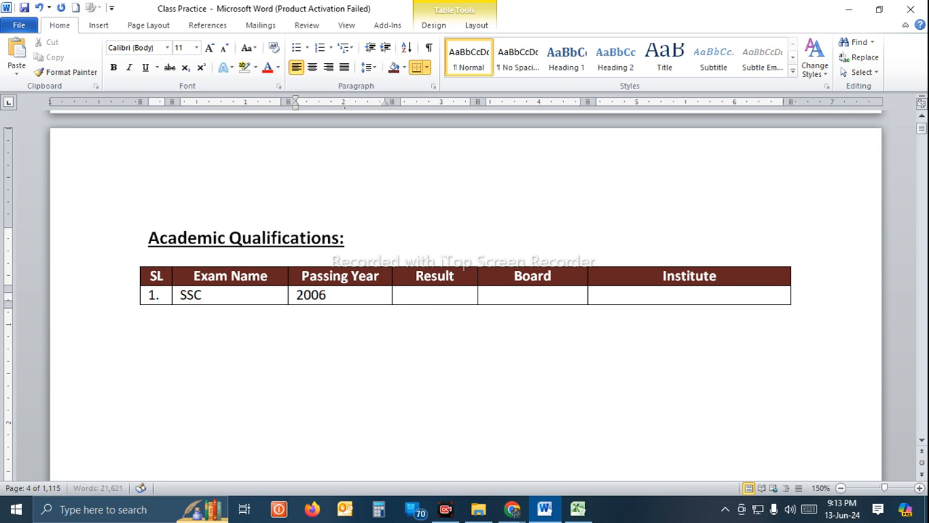
key("Tab")
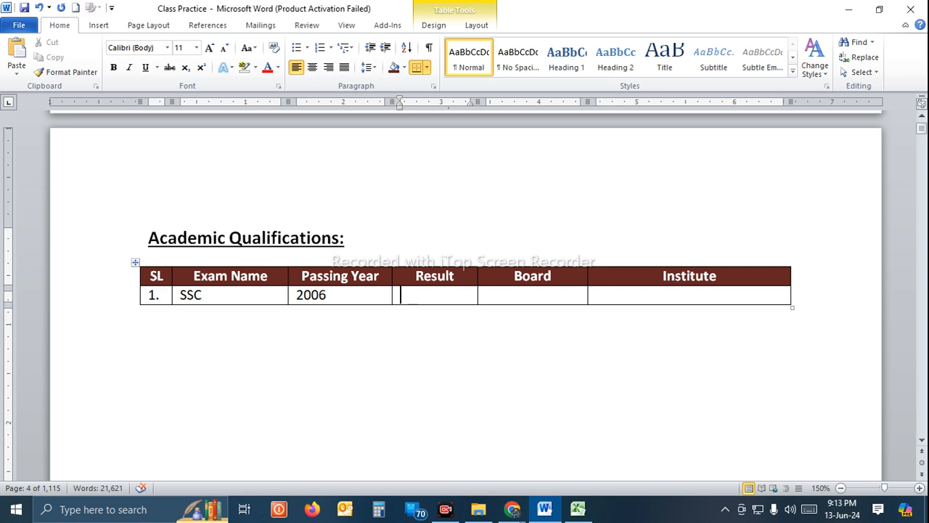
type("5.00")
key("Tab")
type("CTG")
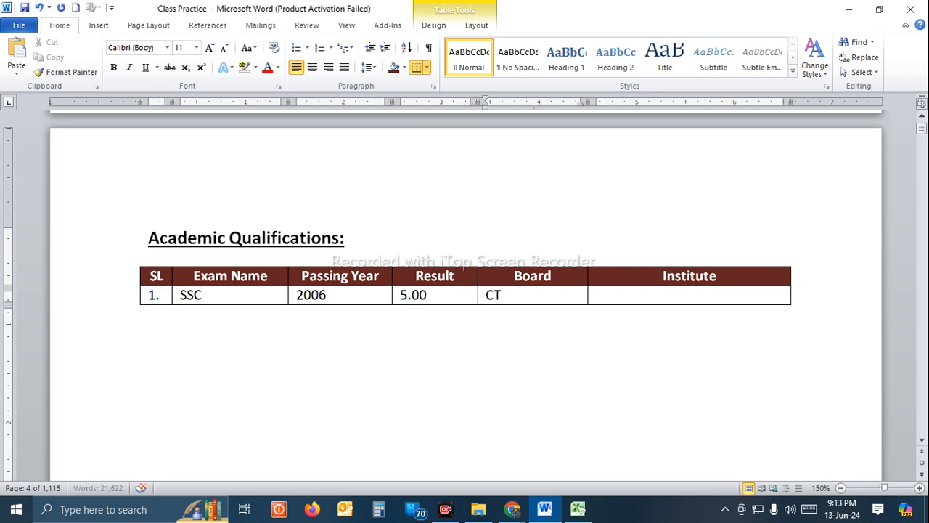
Step: Enter CTG Govt. High School as the institute in row 1
key("Tab")
type("CTG Gopt")
key("BackSpace")
key("BackSpace")
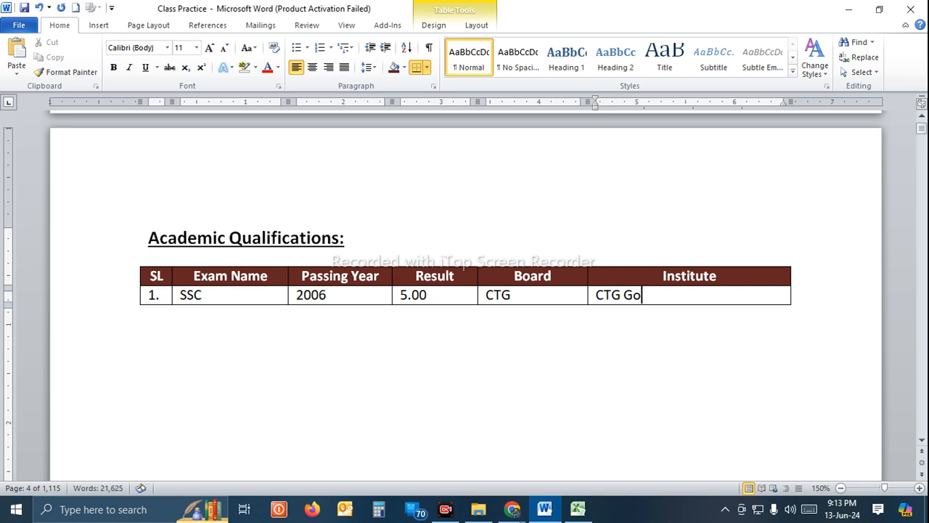
type("vt. High")
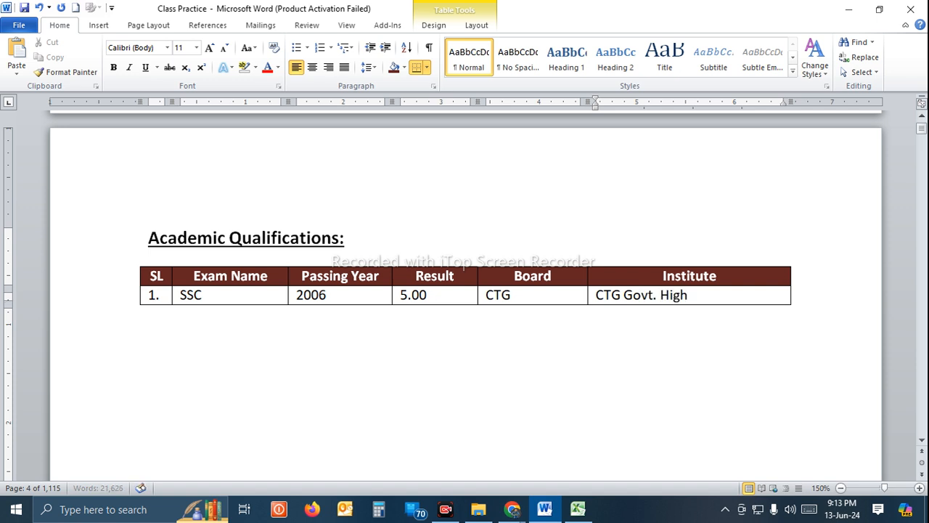
type(" School")
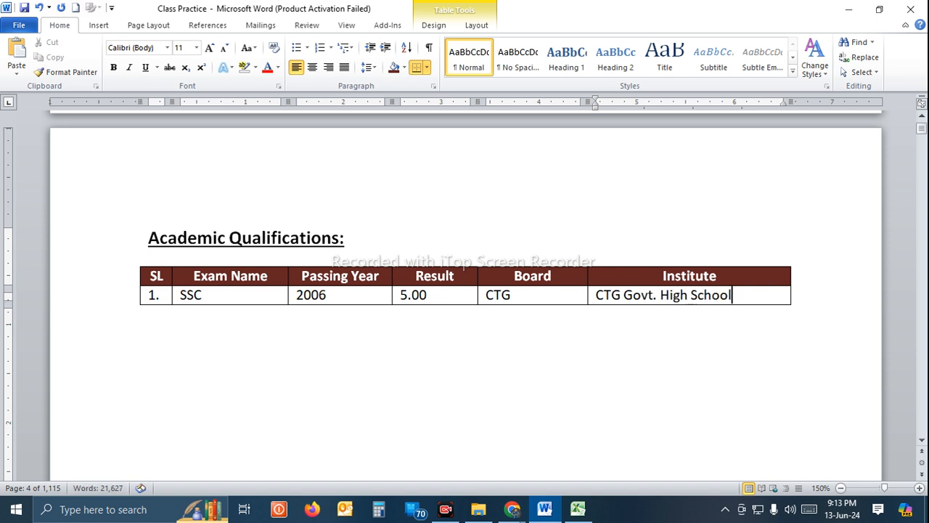
Step: Add a second numbered row to the table and centre the contents of both data rows
key("Tab")
left_click_drag(166, 292, 707, 309)
left_click(312, 69)
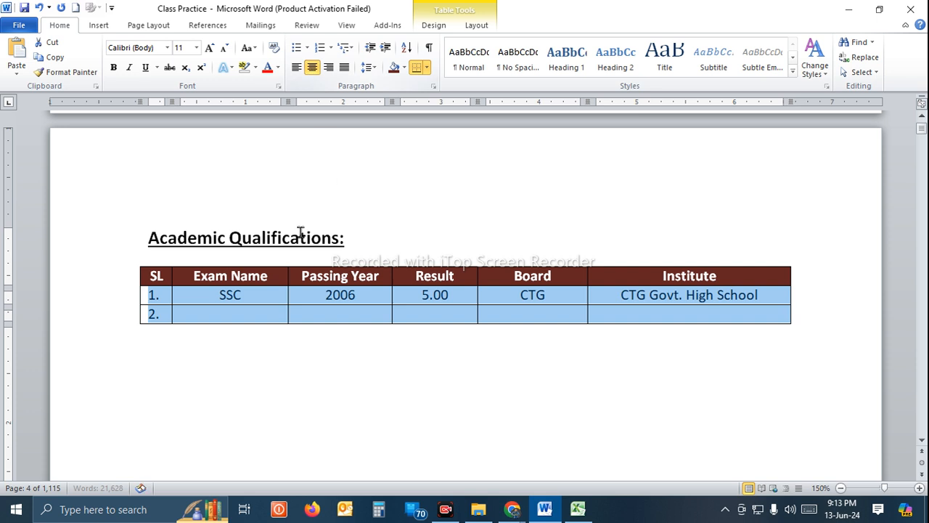
Step: Fill row 2 with HSC as exam name, 2008 as passing year, 4.50 as result and CTG as board
left_click(263, 316)
type("HSC")
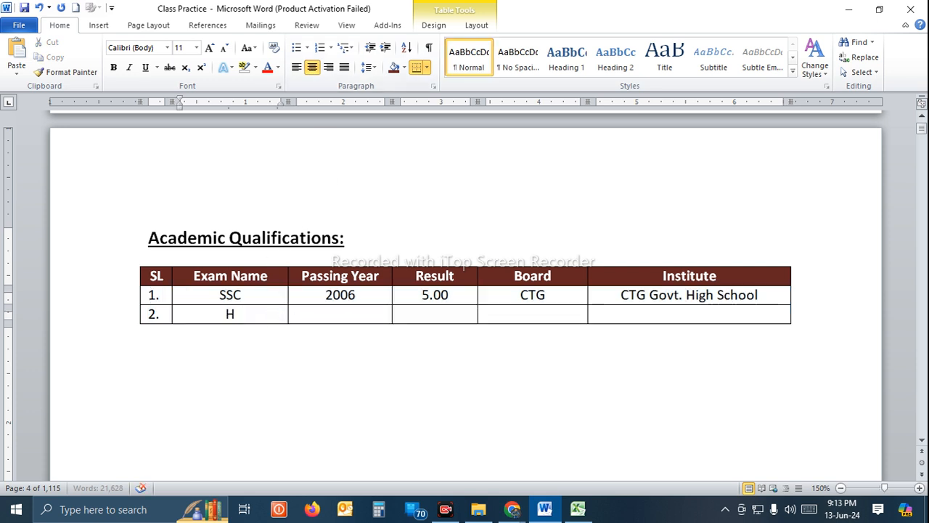
key("Tab")
type("2008")
key("Tab")
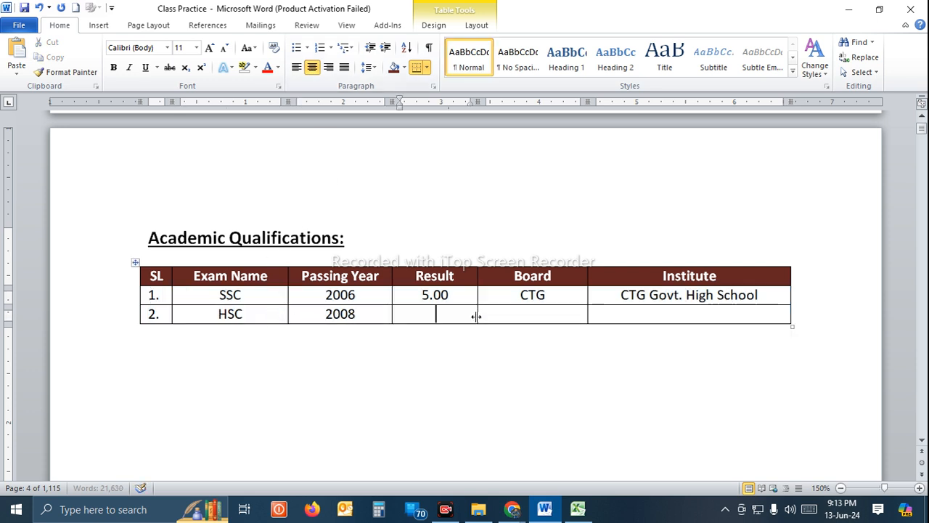
type("3.")
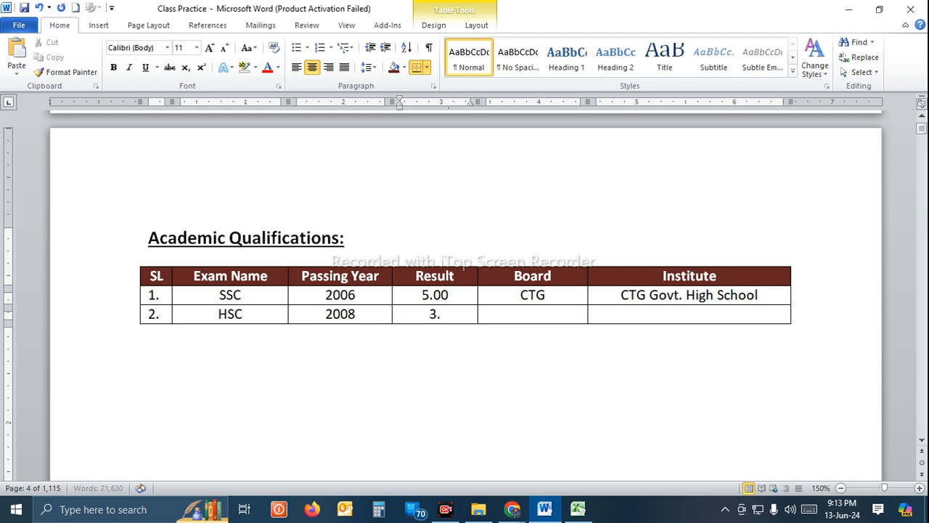
key("BackSpace")
key("BackSpace")
type("4.50")
key("Tab")
type("CTG")
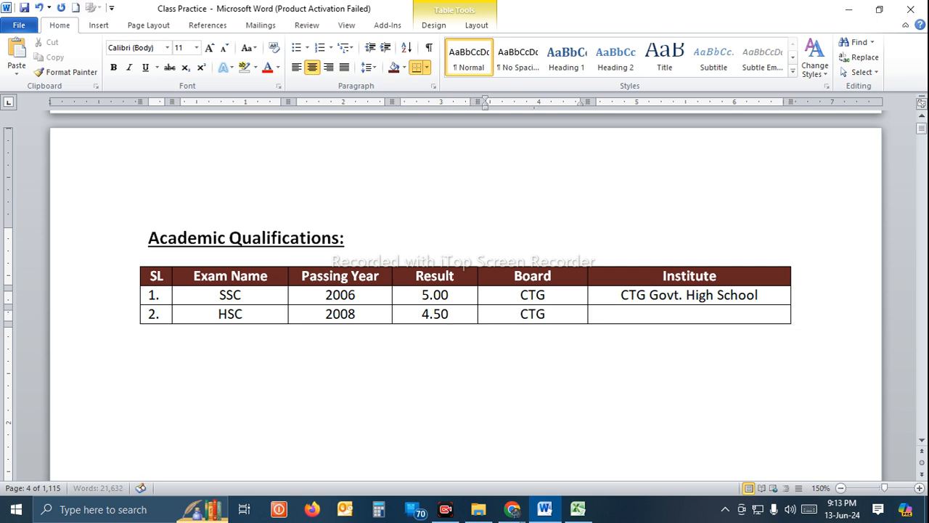
Step: Enter CTG Govt. College as the institute in row 2 and add a third numbered row
key("Tab")
type("CTG")
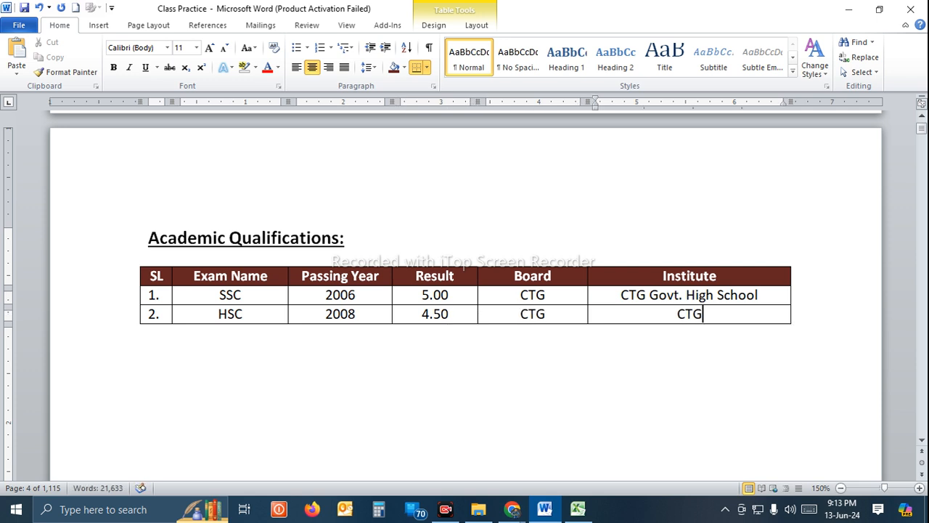
type(" Gotv")
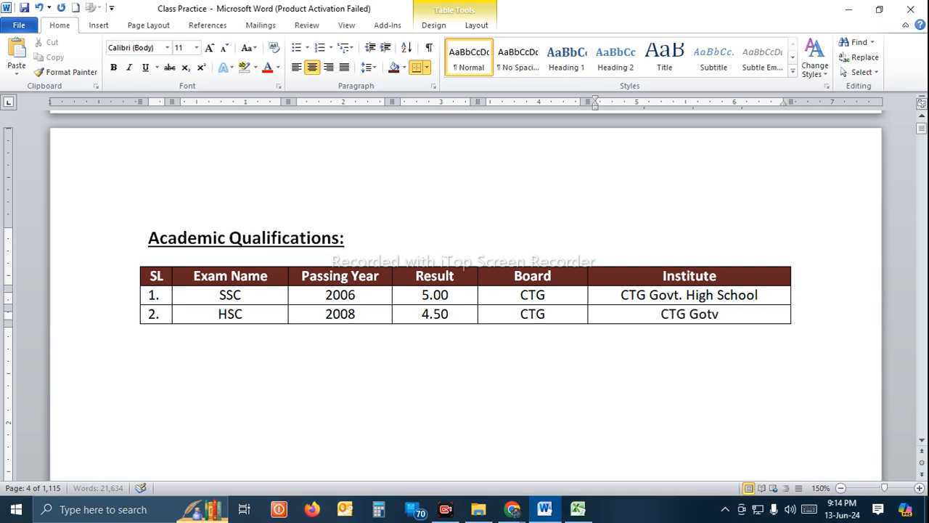
key("BackSpace")
key("BackSpace")
type("vt. ")
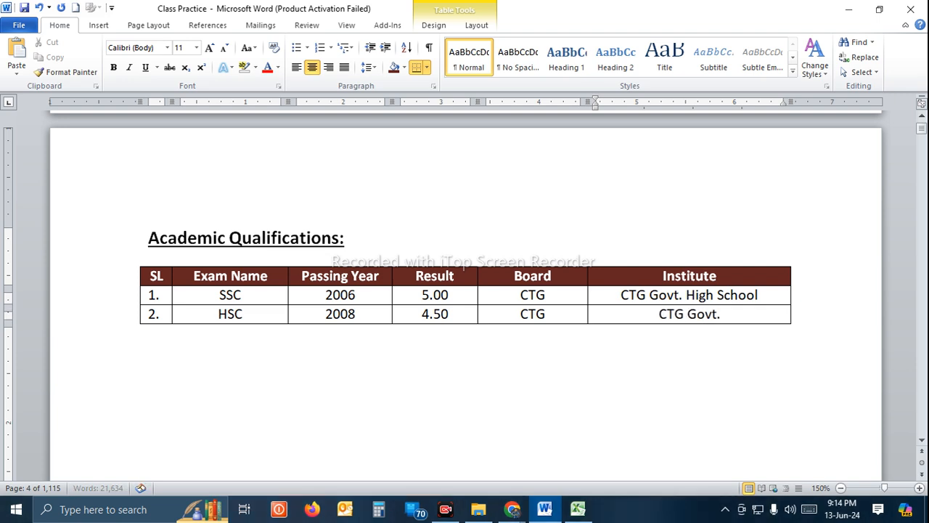
type("College")
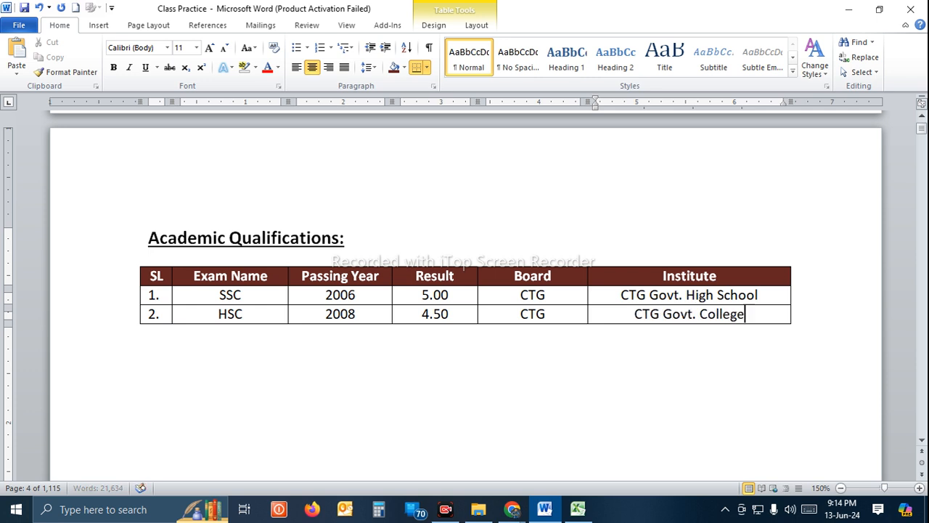
key("Tab")
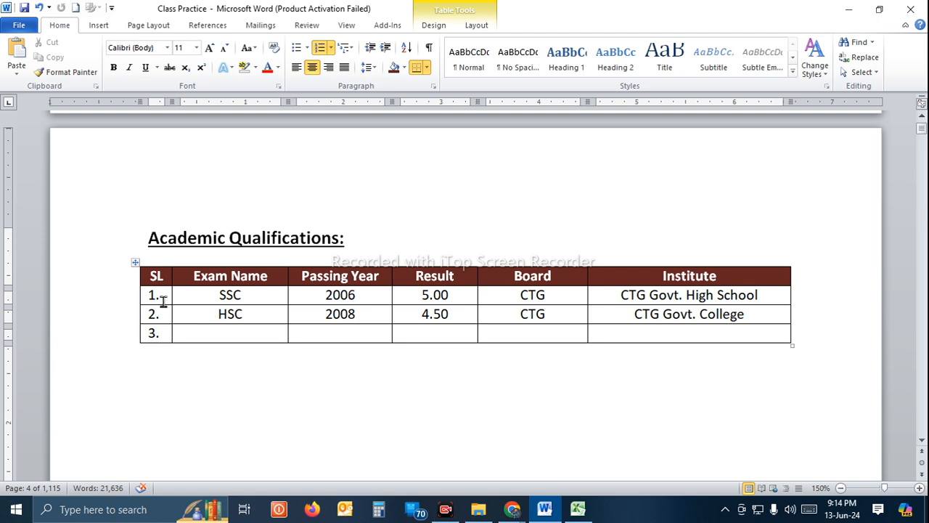
left_click_drag(162, 298, 710, 296)
left_click(710, 296)
left_click(410, 316)
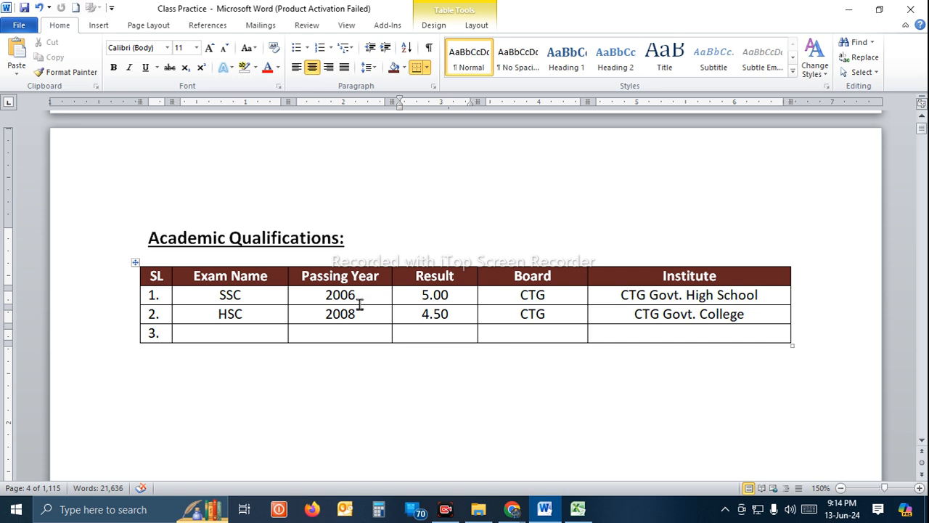
Step: Step through the table cell by cell from the SL number in row 1 to the Institute cell of row 3
left_click(169, 299)
left_click(160, 295)
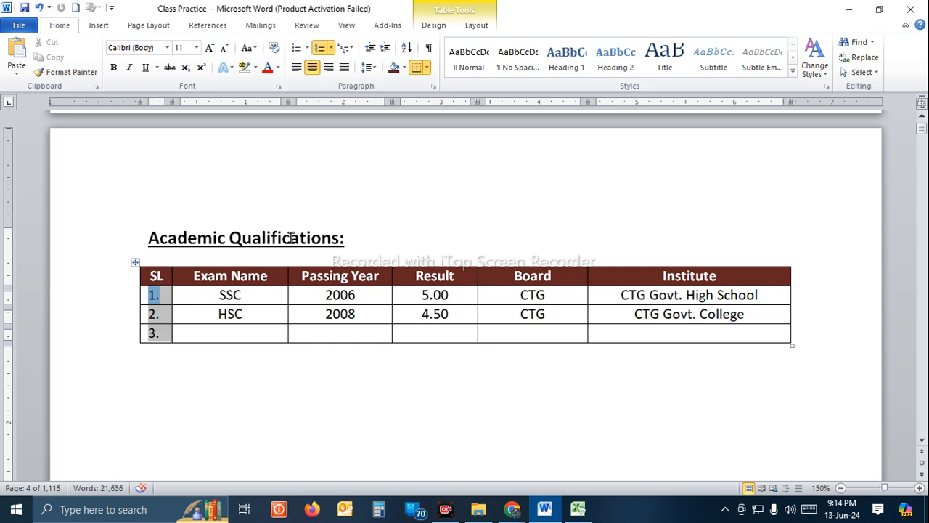
key("Tab")
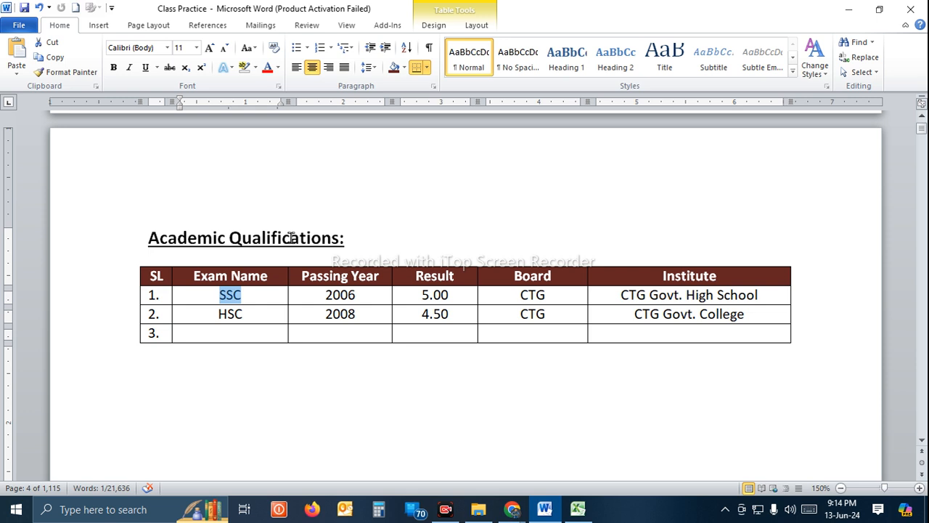
key("Tab")
key("Tab")
key("Tab")
key("Tab")
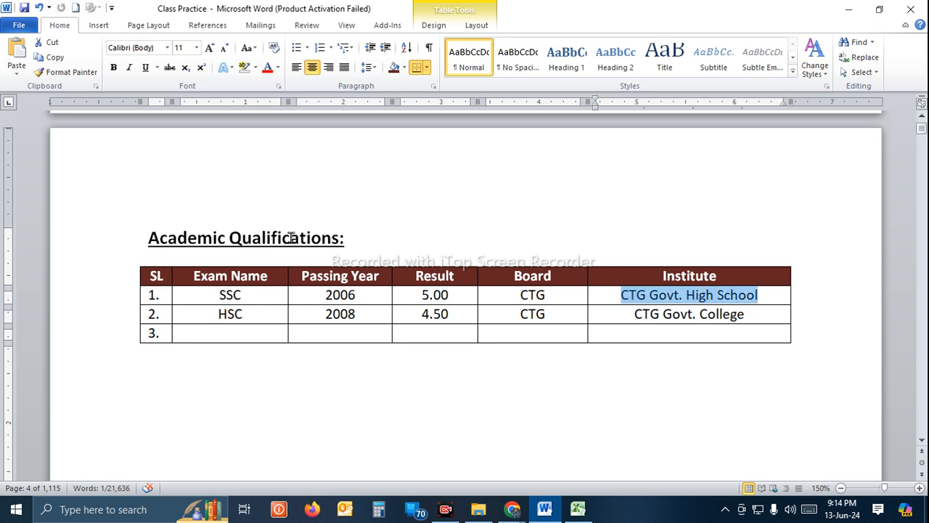
key("Tab")
key("Tab")
key("Tab")
key("Tab")
key("Tab")
key("Tab")
key("Tab")
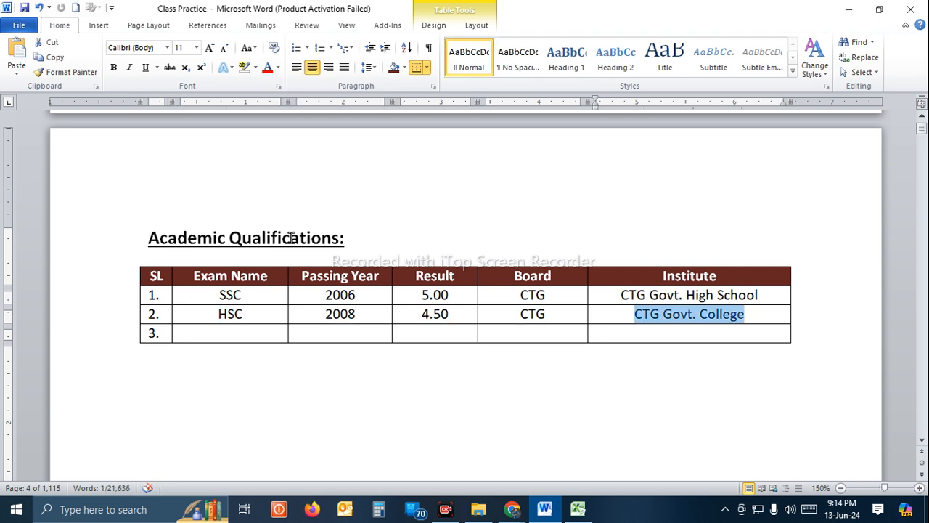
key("Tab")
key("Tab")
key("Tab")
key("Tab")
key("Tab")
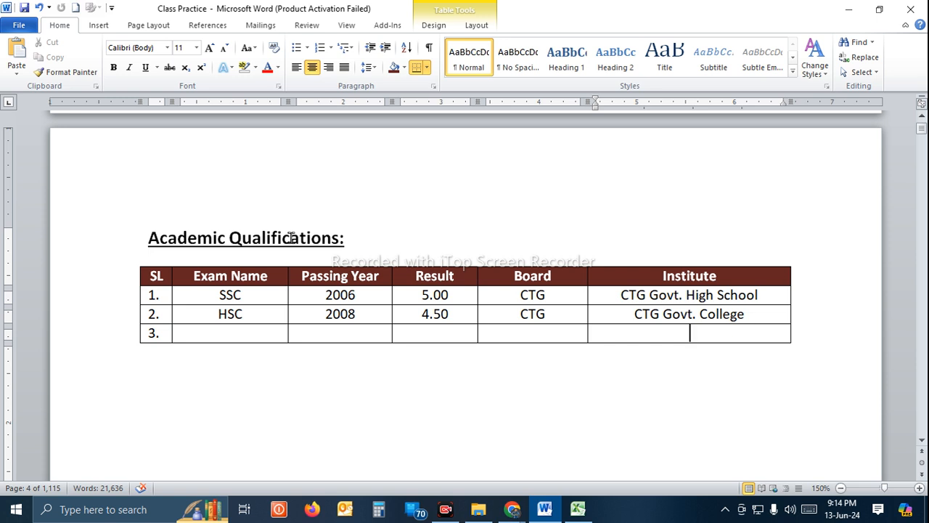
Step: Append 15 empty numbered rows to the end of the table below row 3
key("Tab")
key("Tab")
key("Tab")
key("Tab")
key("Tab")
key("Tab")
key("Tab")
key("Tab")
key("Tab")
key("Tab")
key("Tab")
key("Tab")
key("Tab")
key("Tab")
key("Tab")
key("Tab")
key("Tab")
key("Tab")
key("Tab")
key("Tab")
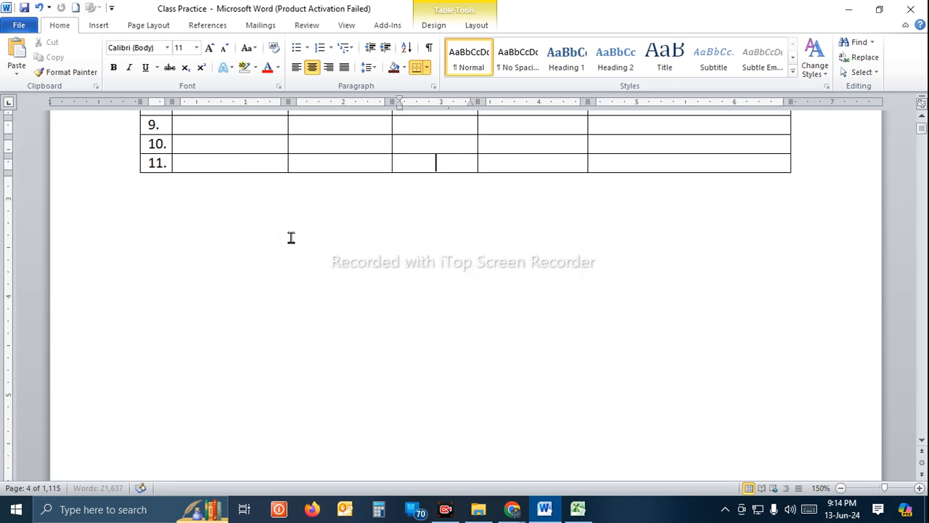
key("Tab")
key("Tab")
key("Tab")
key("Tab")
key("Tab")
key("Tab")
key("Tab")
key("Tab")
key("Tab")
key("Tab")
key("Tab")
key("Tab")
key("Tab")
key("Tab")
key("Tab")
key("Tab")
key("Tab")
key("Tab")
key("Tab")
key("Tab")
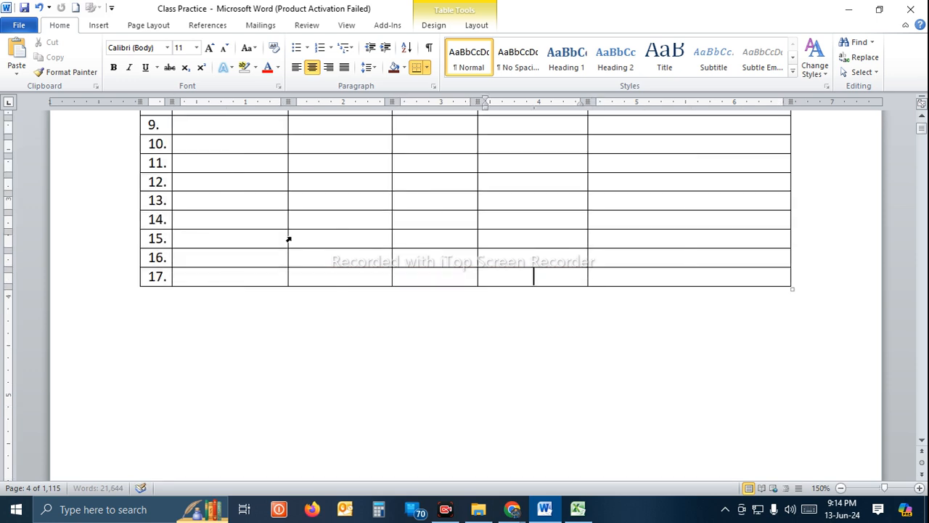
key("Tab")
key("Tab")
key("Tab")
key("Tab")
key("Tab")
key("Tab")
key("Tab")
Step: Delete all the empty rows below row 3 of the table
scroll(305, 293, "up", 3)
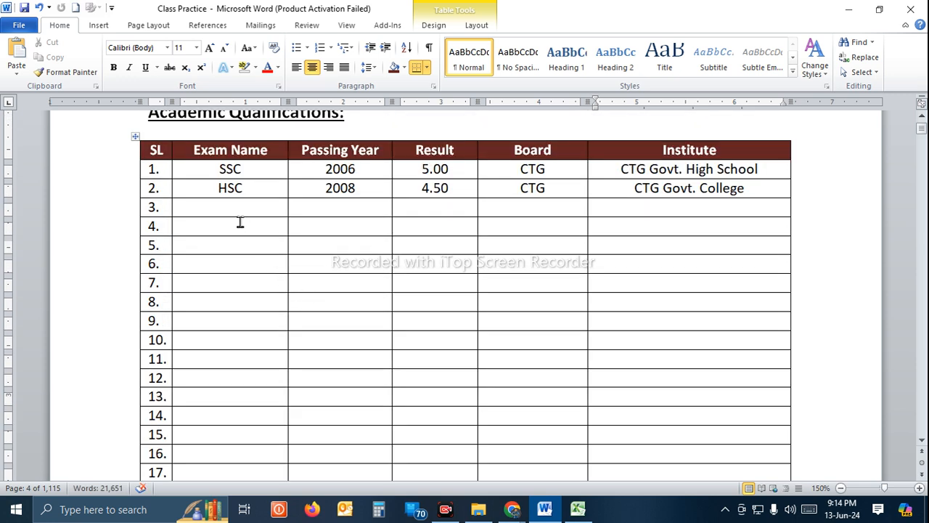
left_click_drag(170, 224, 730, 452)
key("BackSpace")
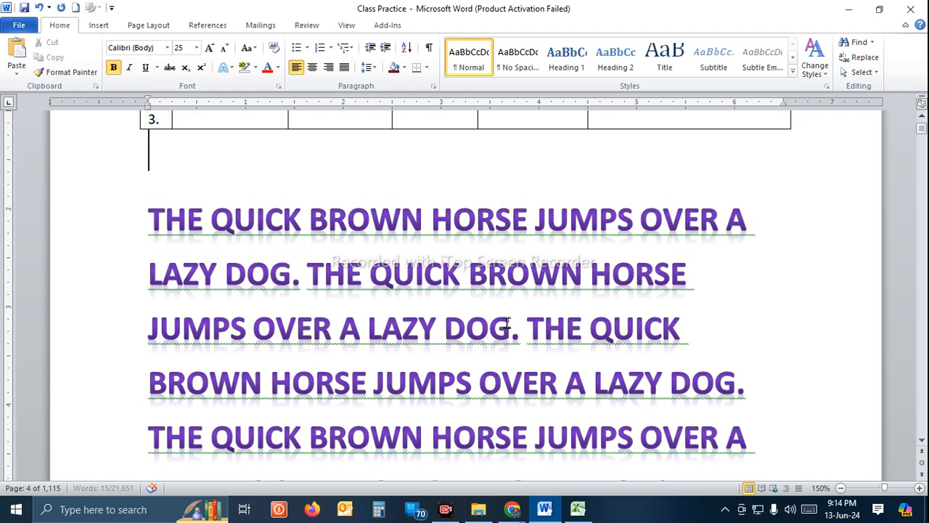
Step: Insert a page break below the table so that the purple text starts on the following page
scroll(507, 324, "up", 3)
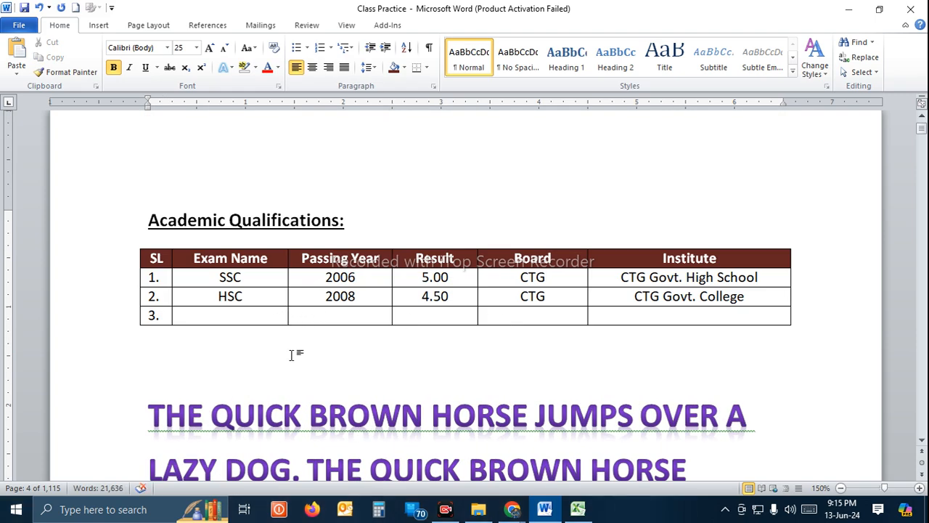
key("ctrl+Return")
scroll(279, 350, "up", 5)
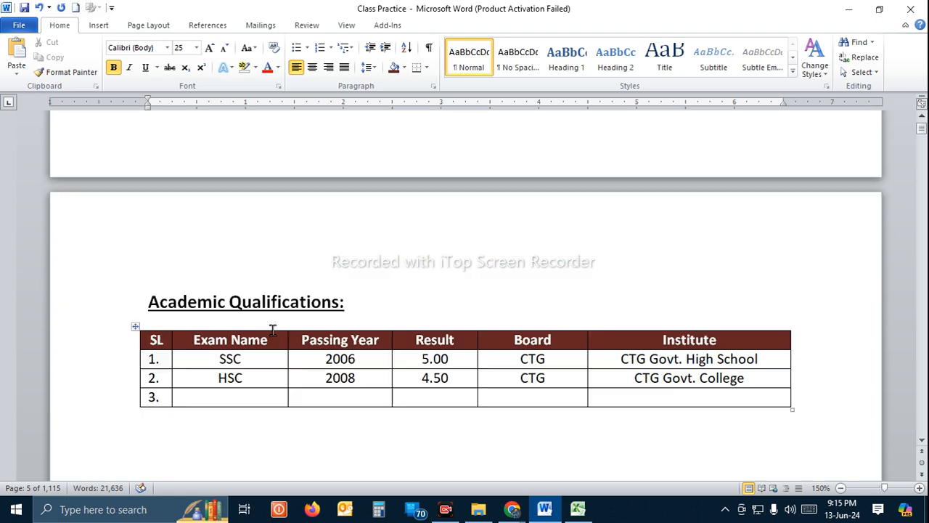
scroll(273, 331, "down", 1)
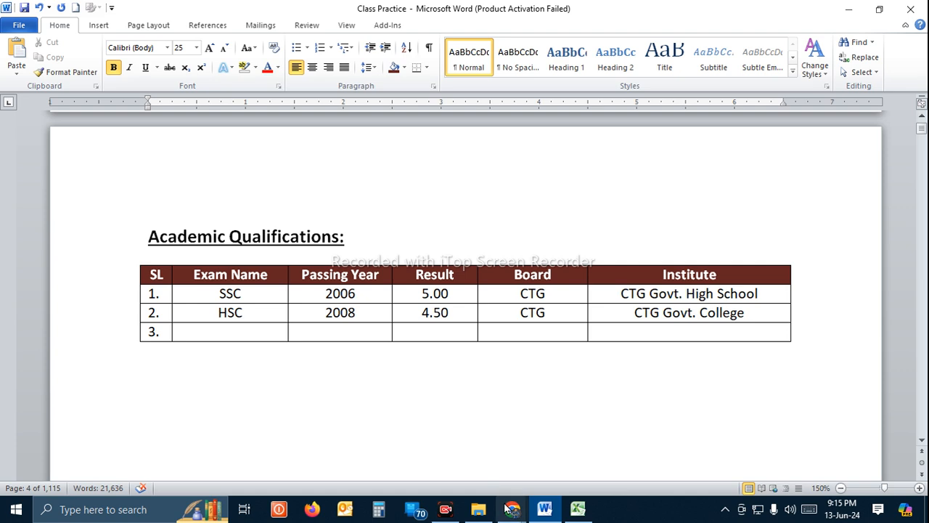
Step: Switch to the Google Meet call in Chrome and show the in-call messages
mouse_move(508, 508)
left_click(494, 400)
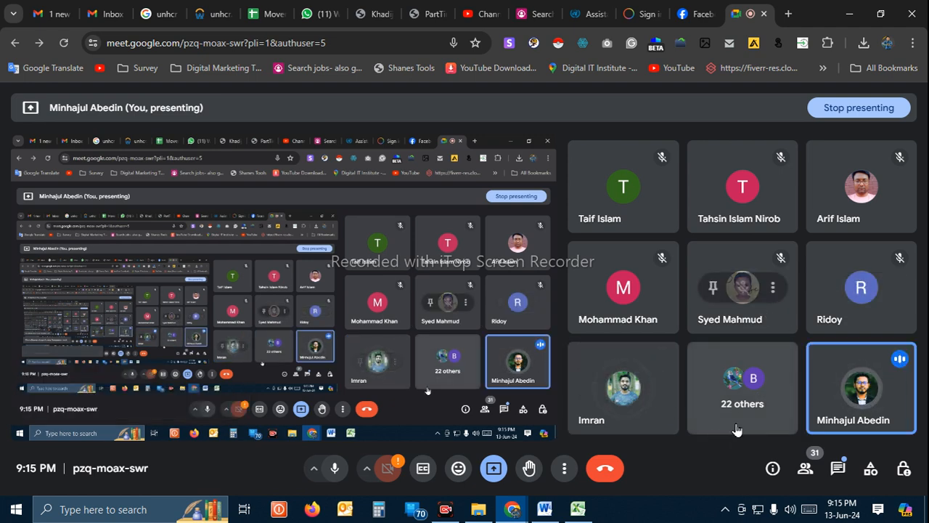
left_click(838, 468)
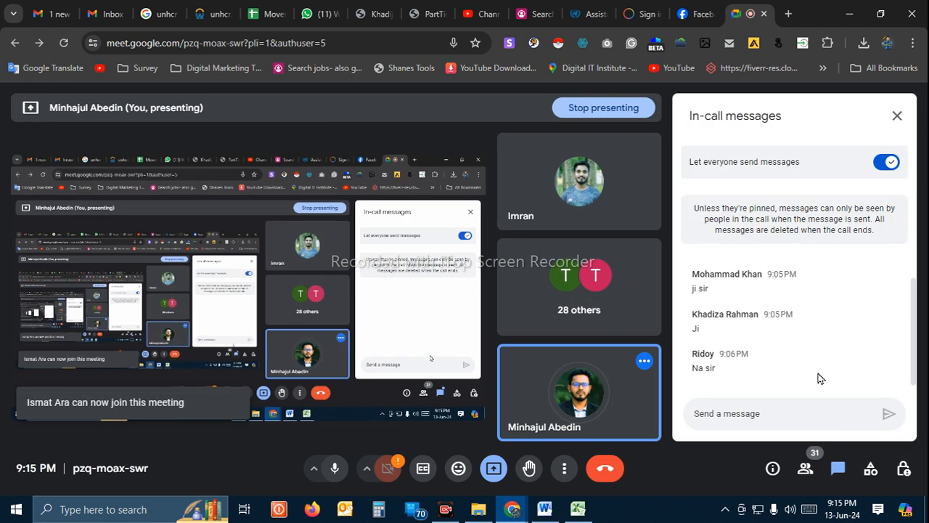
Step: Close the in-call messages, check the participants' microphone permission in the host controls, and switch back to the Word document
left_click(897, 115)
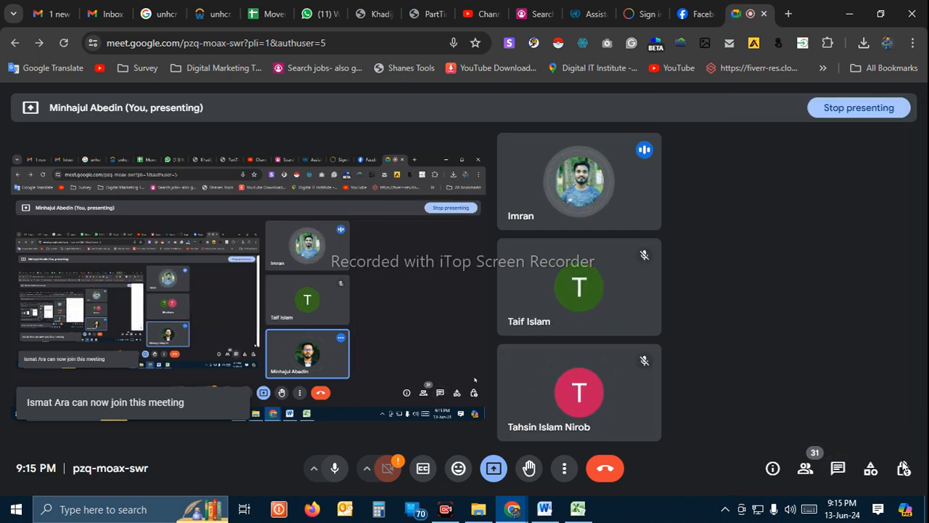
left_click(904, 468)
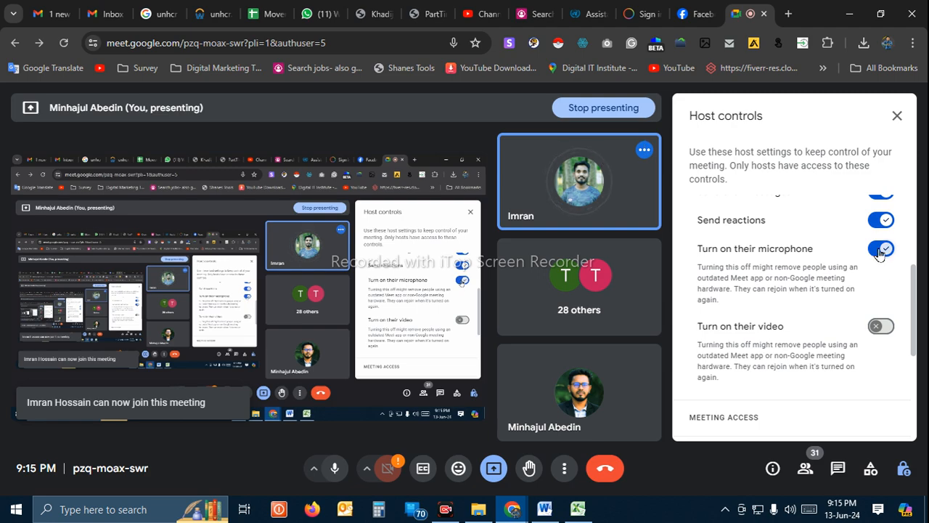
left_click(897, 115)
left_click(544, 508)
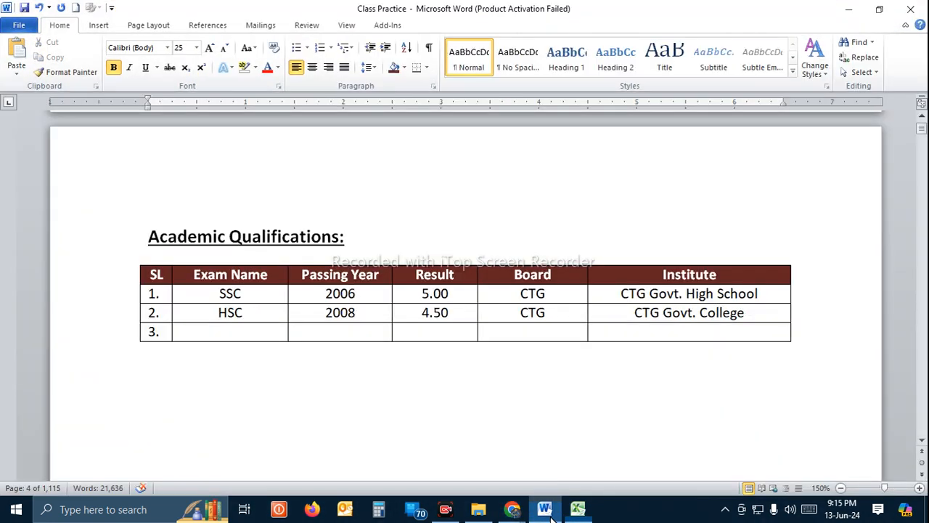
Step: Enter Honours as the exam name in row 3 of the Academic Qualifications table, correcting the spelling
left_click(256, 333)
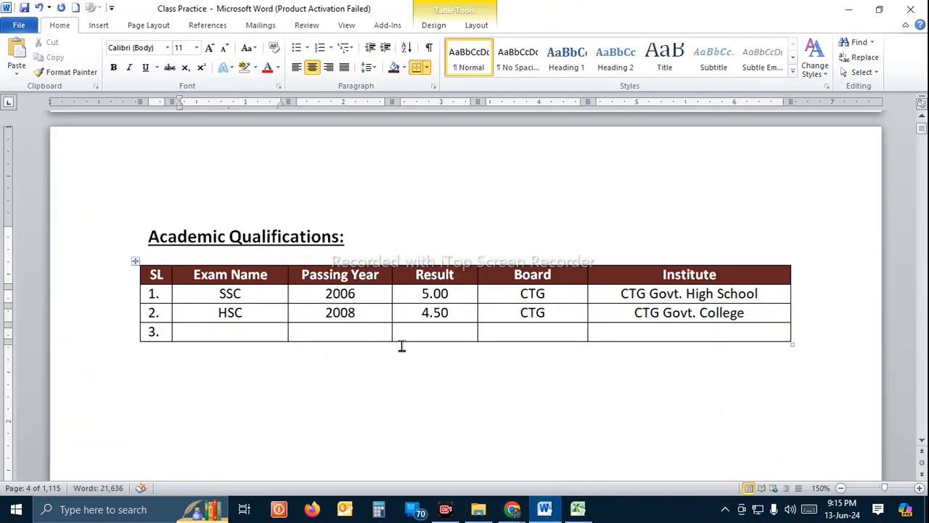
type("Hounrs")
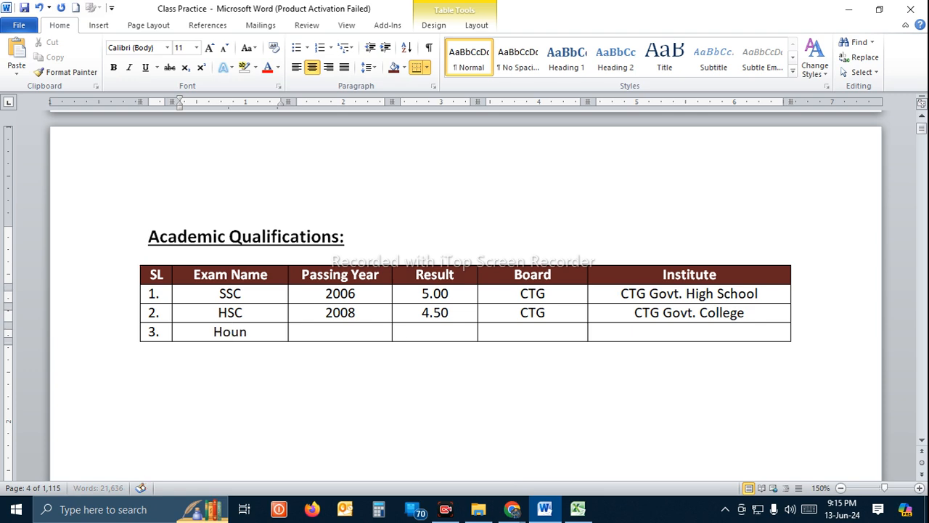
key("BackSpace")
key("BackSpace")
key("BackSpace")
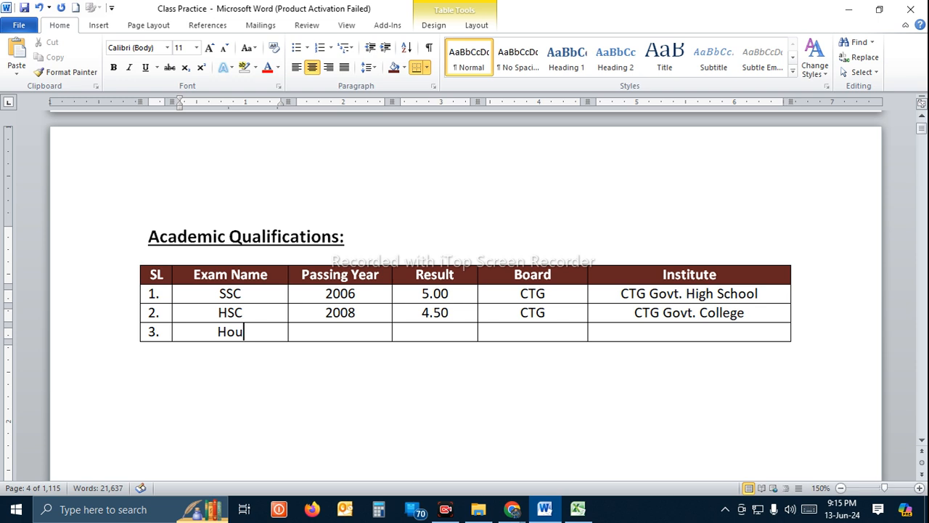
type("n")
type("ou")
key("BackSpace")
key("BackSpace")
type("r")
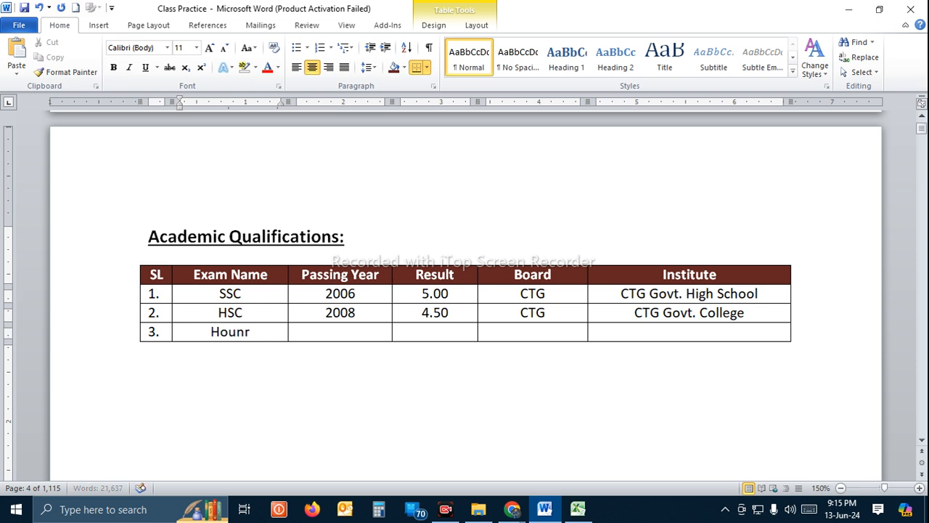
type("s")
key("BackSpace")
key("BackSpace")
key("BackSpace")
key("BackSpace")
type("nours")
key("Tab")
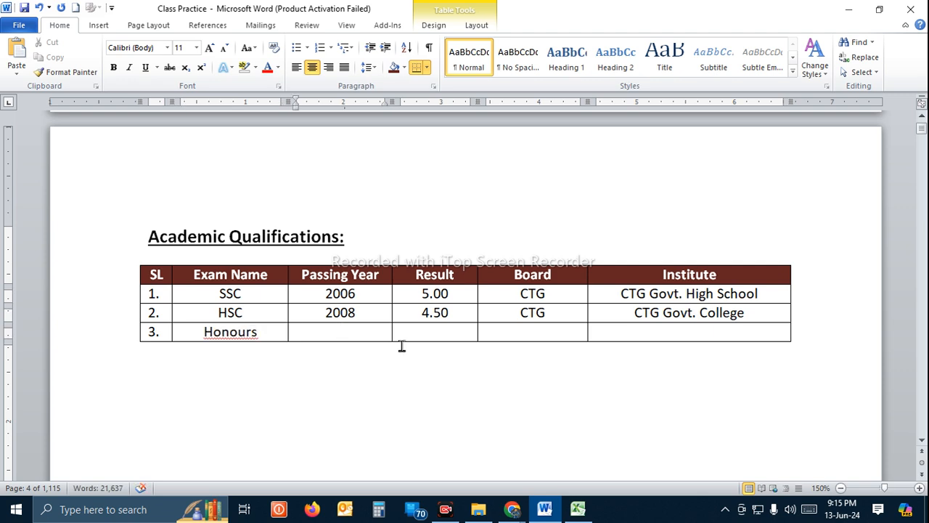
Step: Fill in the Honours row with passing year 2012, result 3.80 and board CU
type("2012")
key("Tab")
type("3.80")
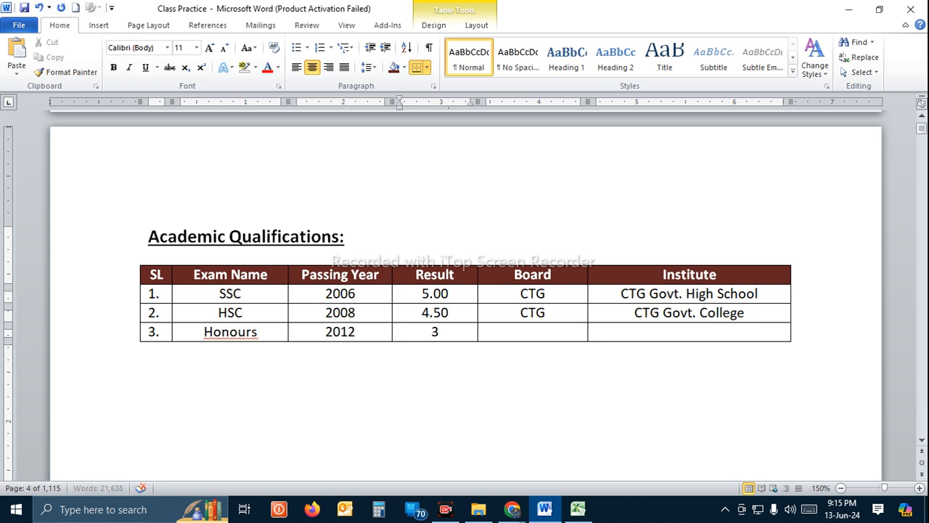
key("Tab")
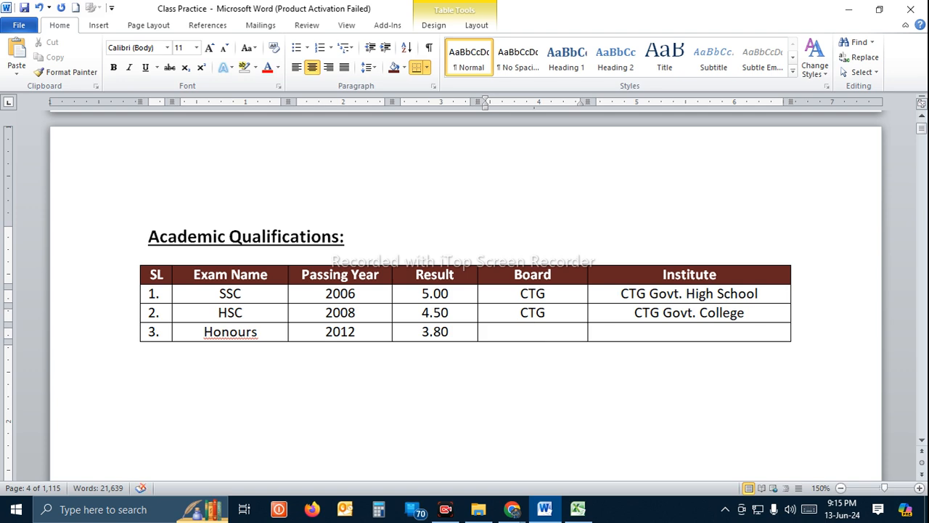
type("CU")
key("Tab")
Step: Enter University of Chittagong as the institute in the Honours row
type("Univ")
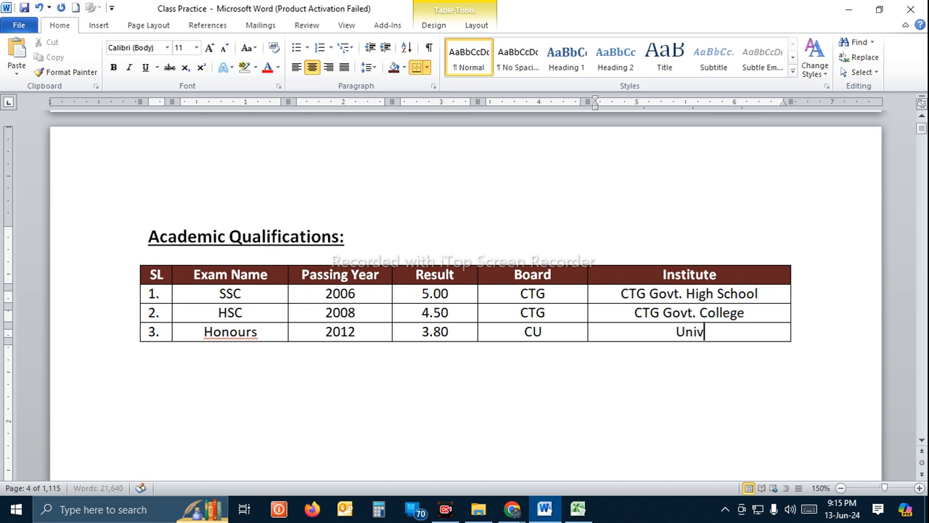
type("eris")
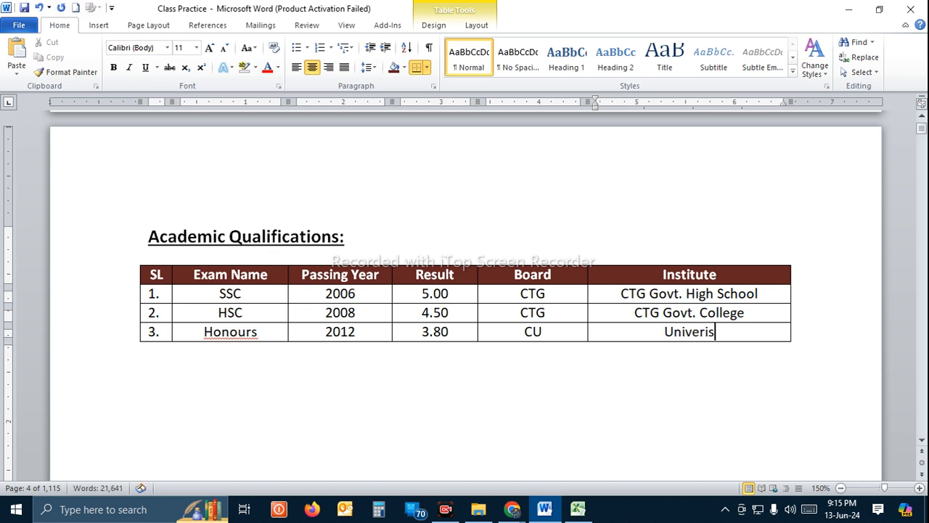
key("BackSpace")
key("BackSpace")
type("sity of")
type("Chittagong")
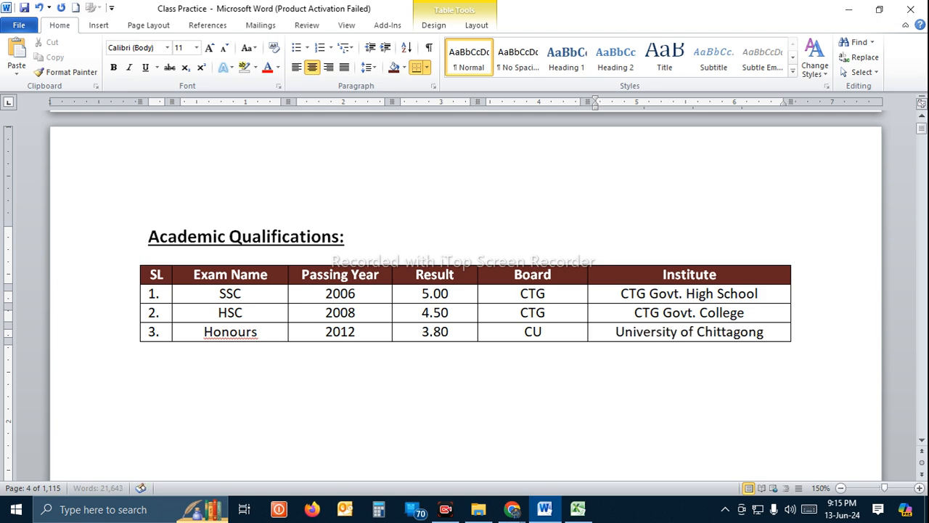
Step: Append a fourth table row and enter MBA/Masters, passing year 2013 and result 3.50
key("Tab")
key("Tab")
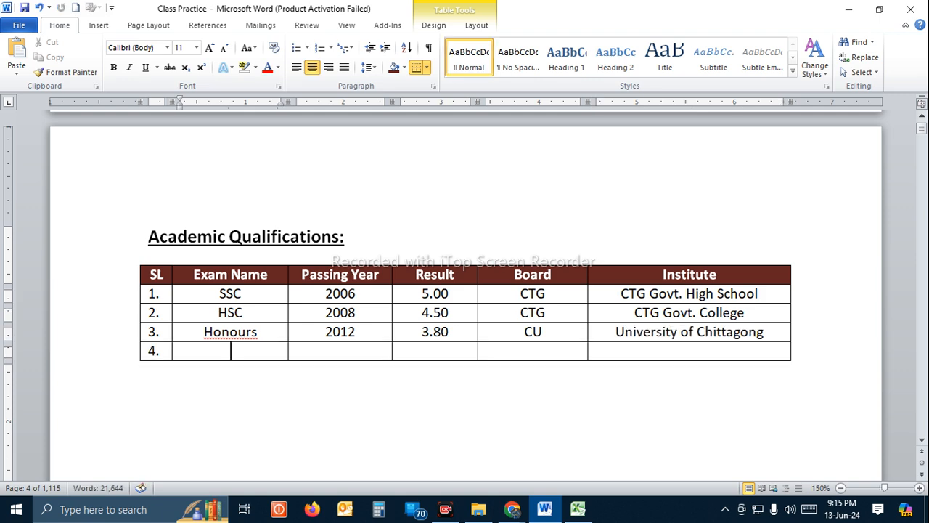
type("MBA/Masters")
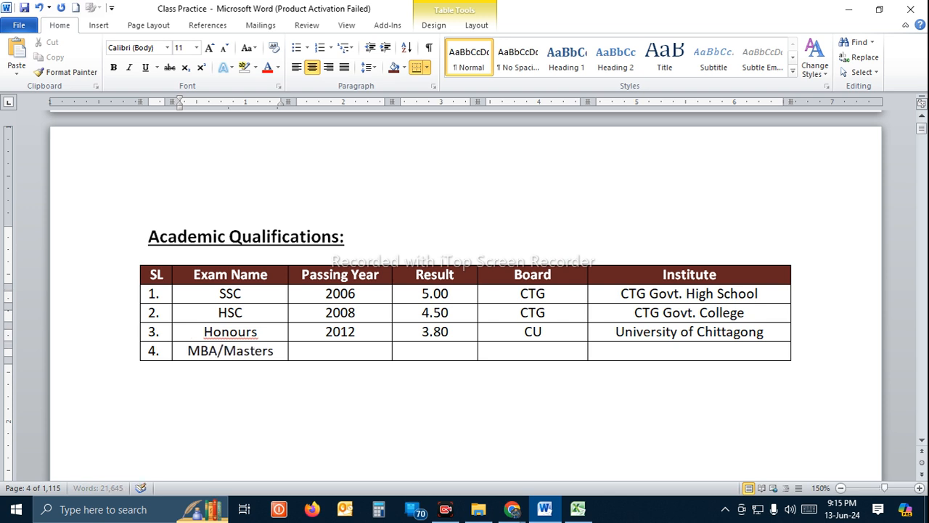
key("Tab")
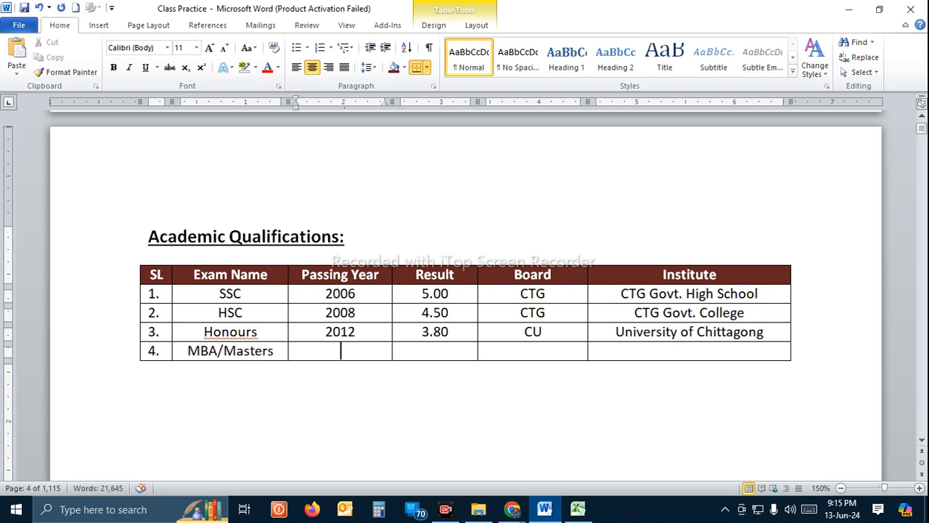
type("2013")
key("Tab")
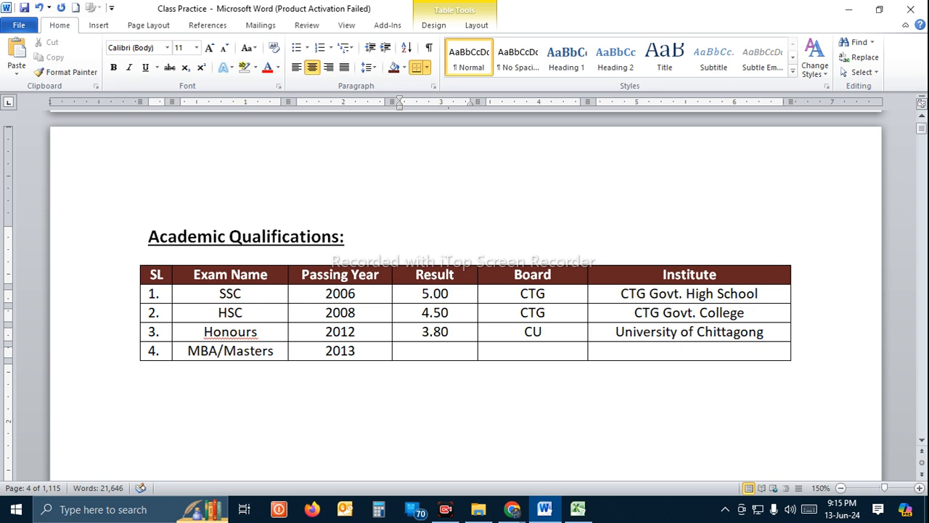
type("3.50")
key("Tab")
Step: Copy the board and institute cells, CU and University of Chittagong, from the Honours row into the MBA/Masters row
key("Up")
key("Left")
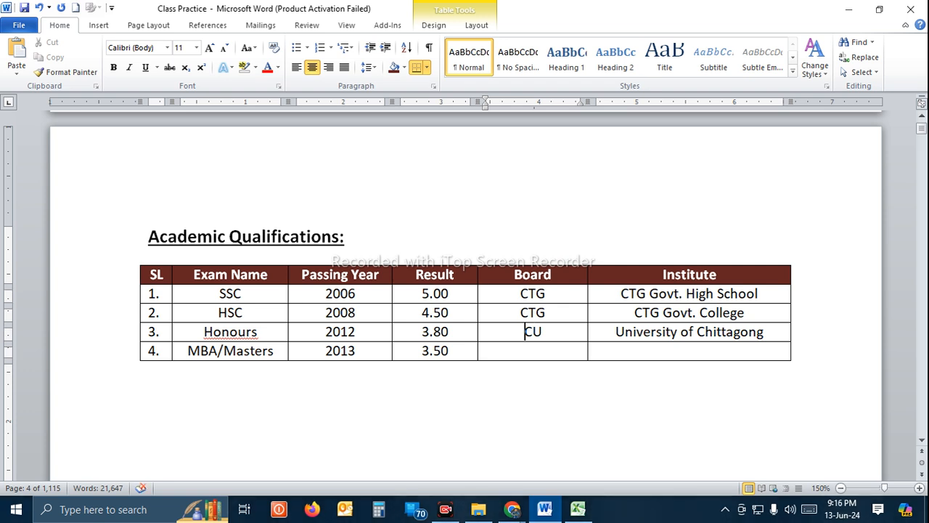
key("shift+End")
key("shift+Right")
key("ctrl+c")
key("Down")
key("ctrl+v")
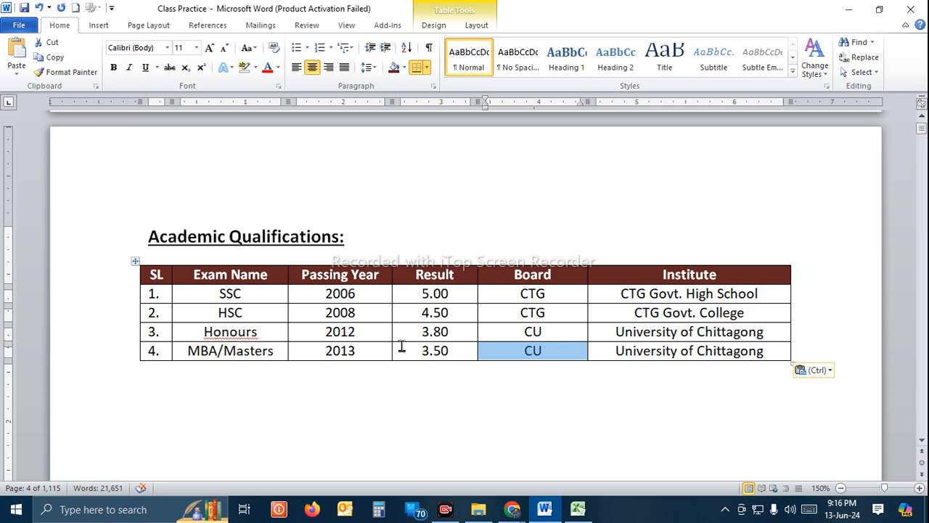
left_click(653, 392)
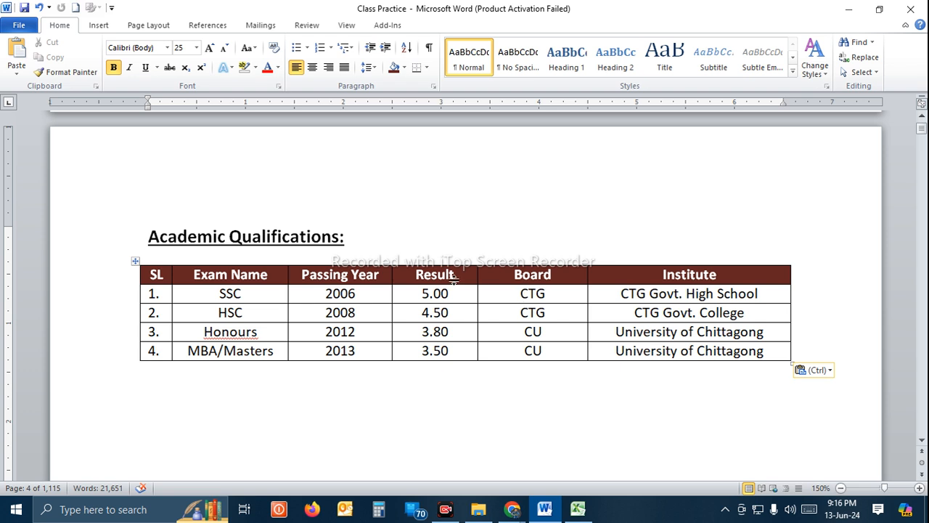
Step: Select the whole Academic Qualifications table and clear the selection, twice in a row
left_click(135, 261)
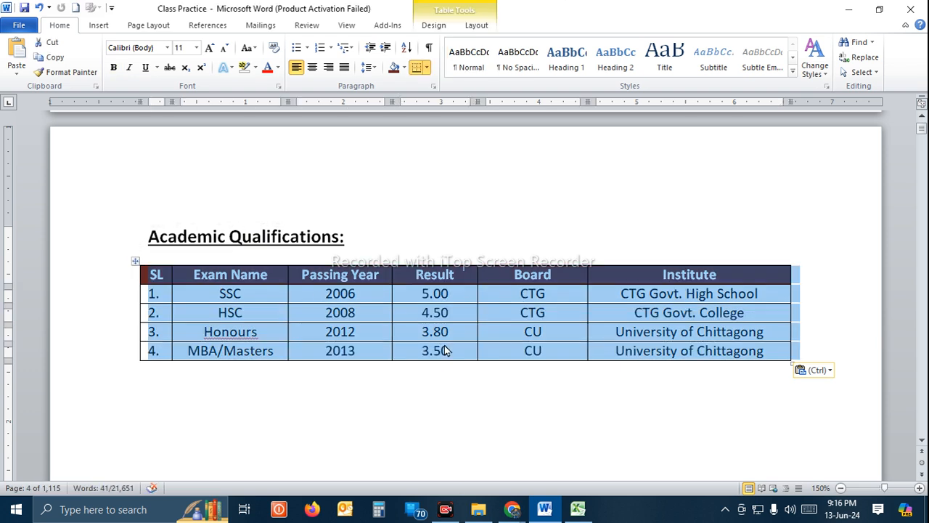
left_click(406, 355)
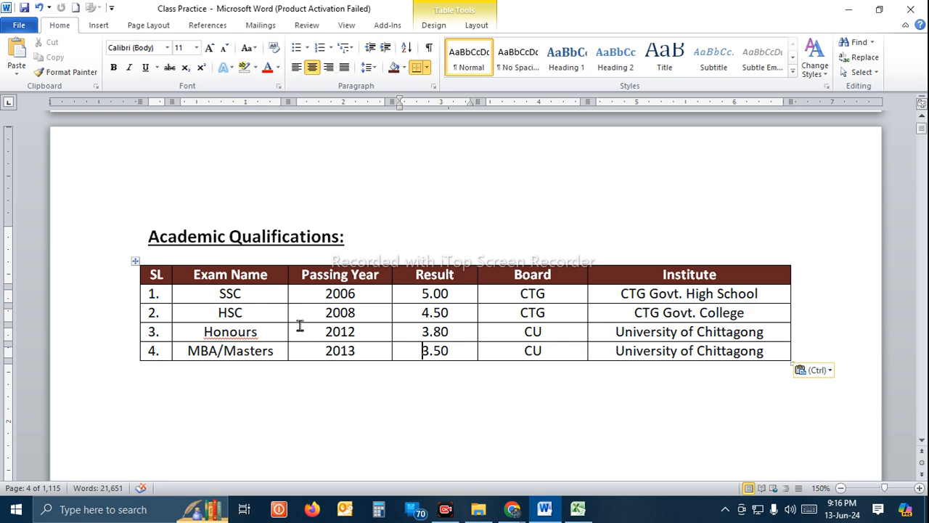
left_click(135, 261)
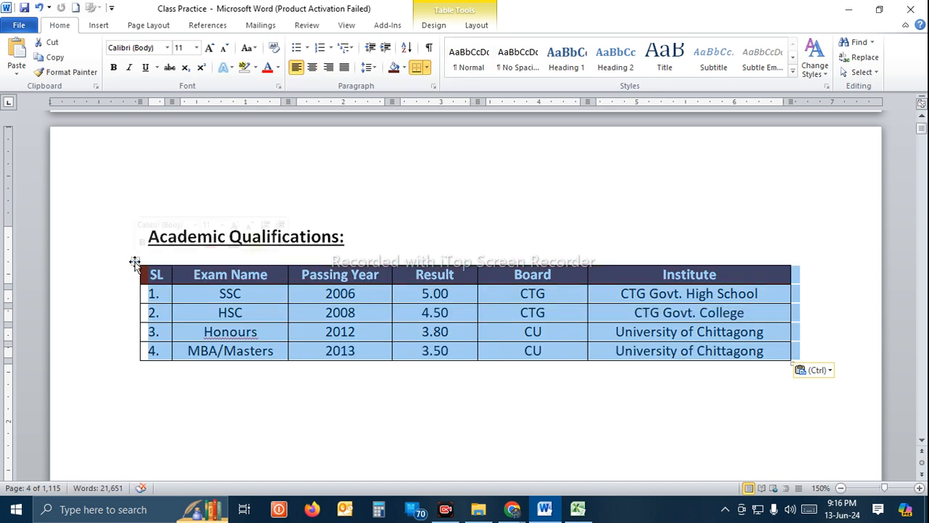
left_click(525, 332)
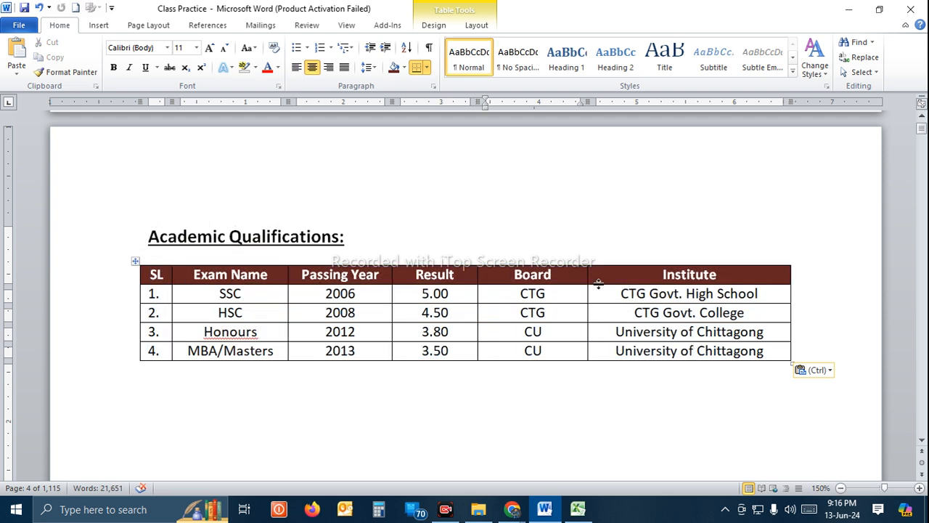
Step: Try the purple grid table style with banded rows on the whole table, and undo it
left_click(135, 261)
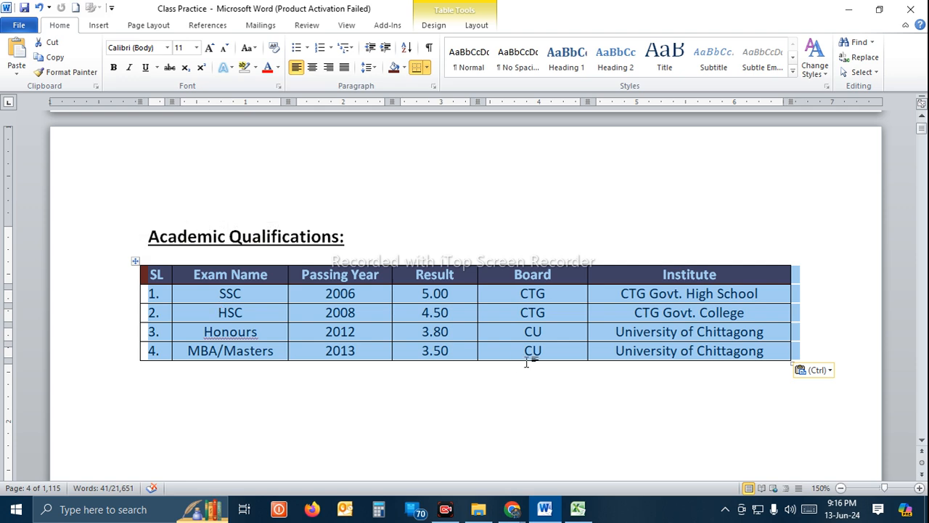
left_click(427, 27)
left_click(500, 71)
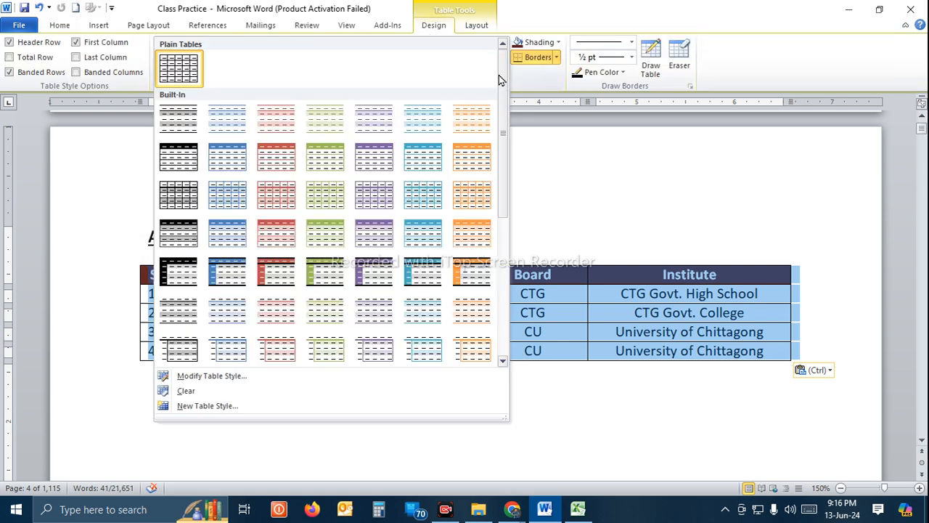
left_click(370, 206)
left_click(571, 387)
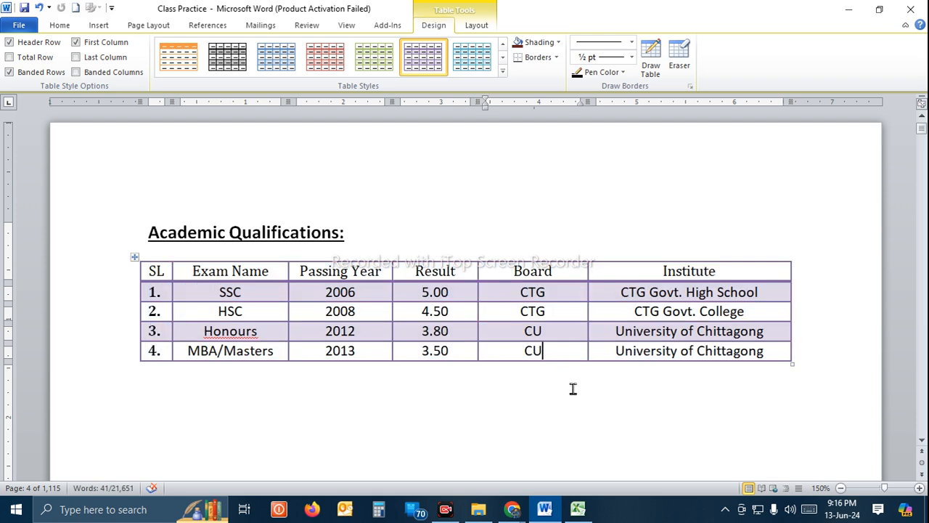
key("ctrl+z")
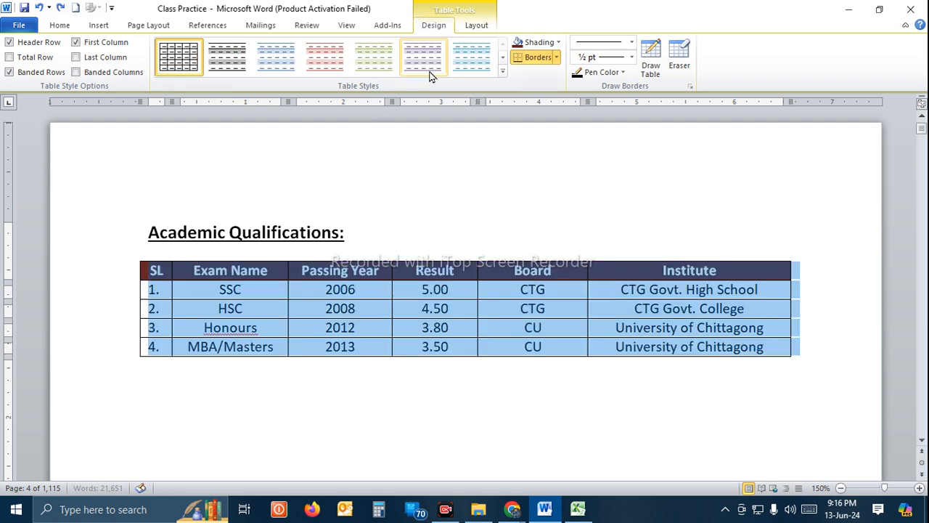
Step: Try the light aqua banded table style on the whole table, and undo it
left_click(476, 63)
left_click(560, 442)
key("ctrl+z")
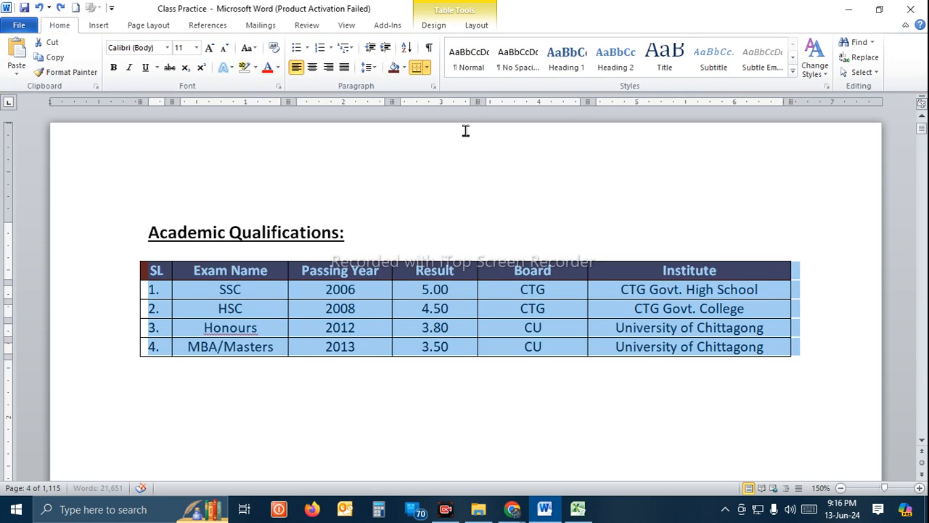
Step: Try the built-in table style with a red header row, red first column and black rules, and undo it
left_click(430, 27)
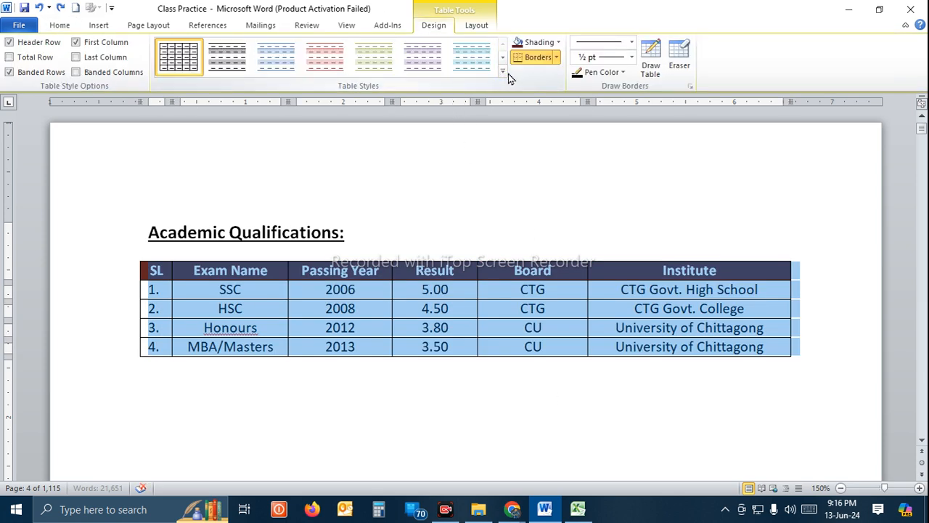
left_click(503, 73)
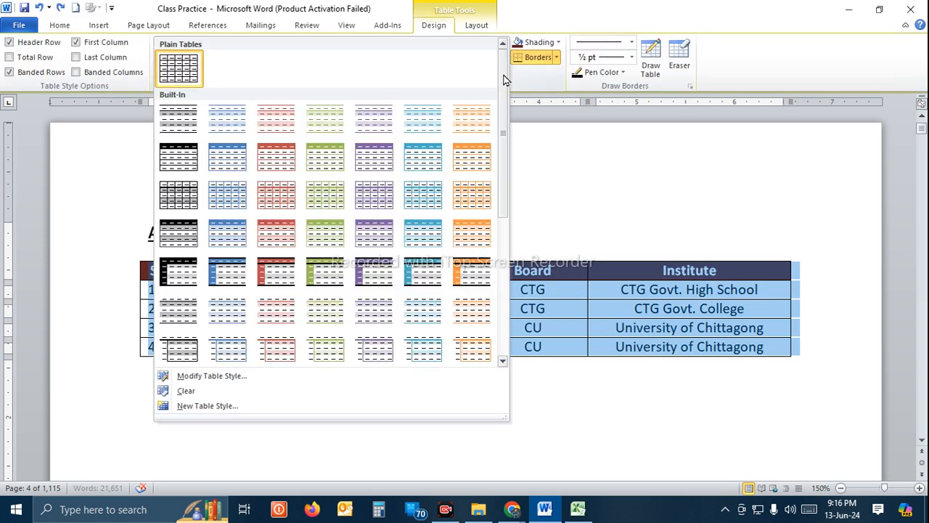
left_click(269, 270)
left_click(524, 460)
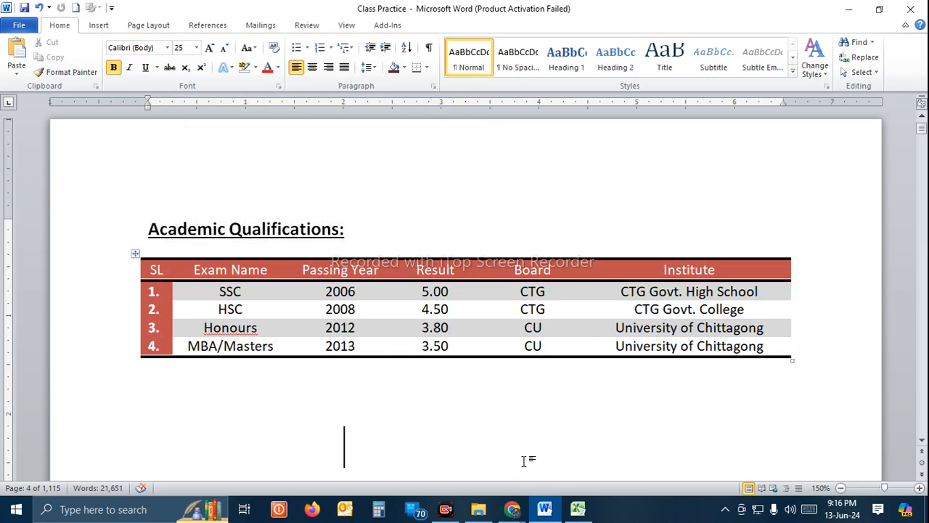
key("ctrl+z")
left_click(491, 404)
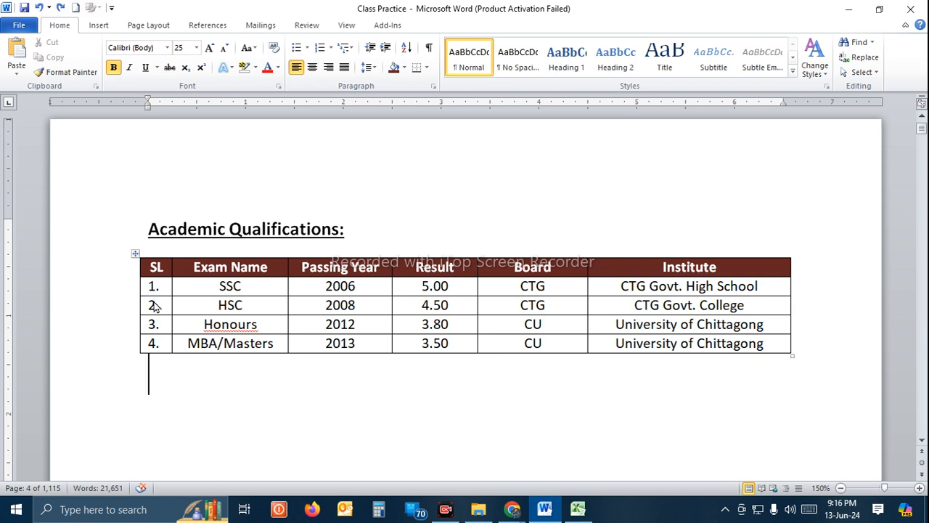
Step: Shade the HSC and MBA/Masters rows of the table light olive green
left_click_drag(172, 305, 776, 306)
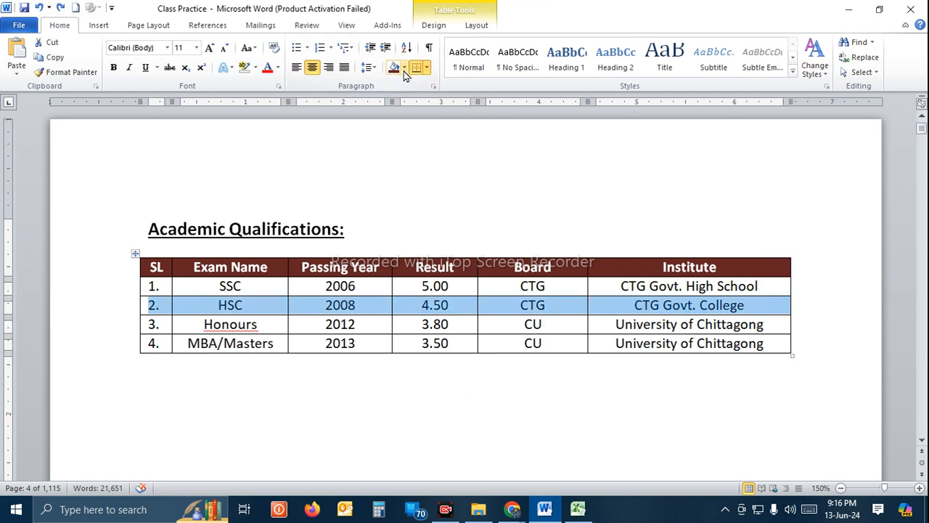
left_click(404, 67)
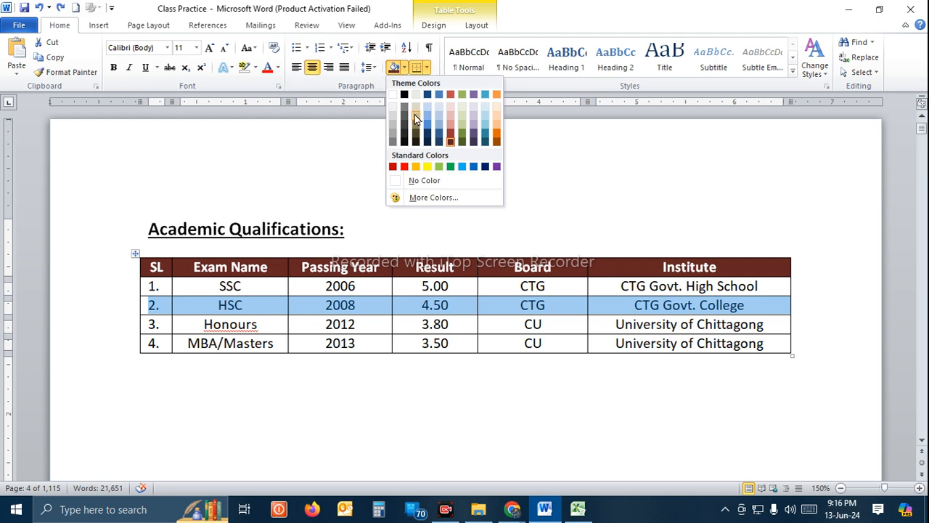
left_click(462, 117)
left_click(341, 325)
left_click_drag(170, 343, 715, 344)
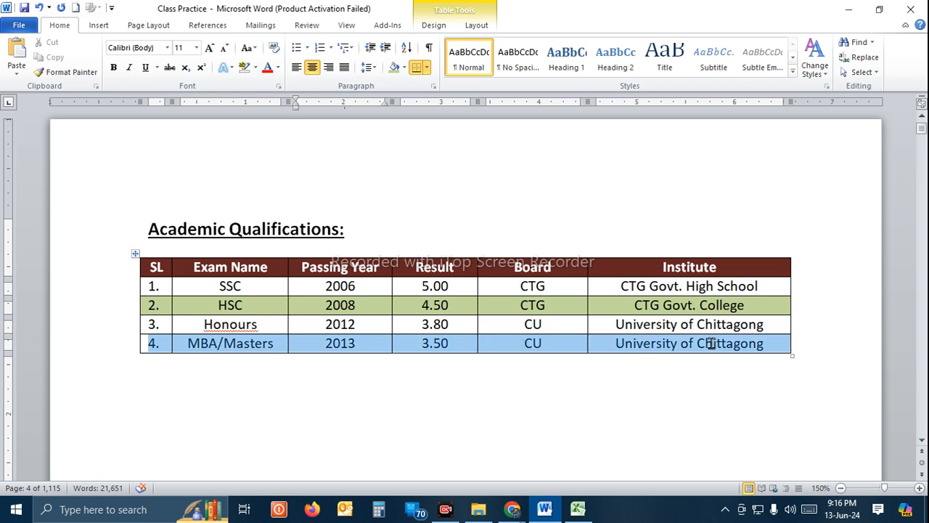
left_click(394, 70)
left_click(469, 232)
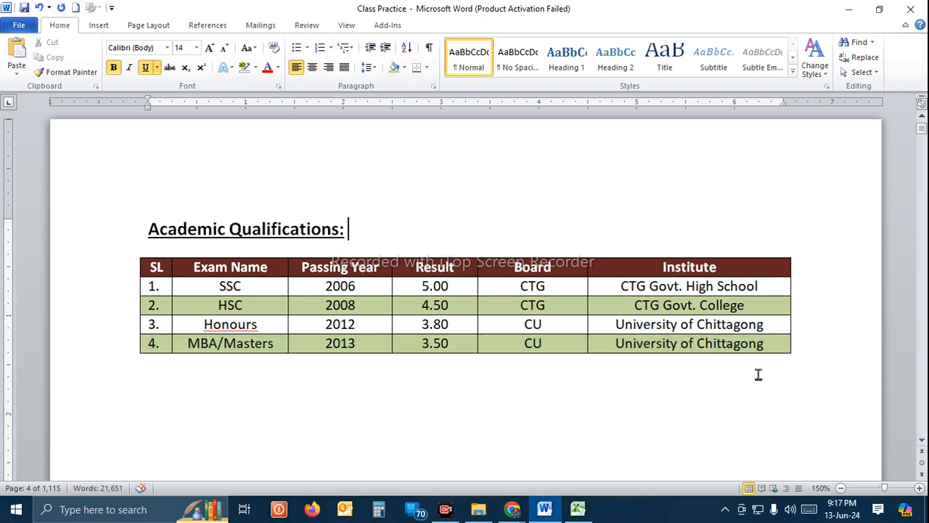
Step: Try deleting the Board cell of the HSC row with cells shifted left, and undo it
left_click(737, 346)
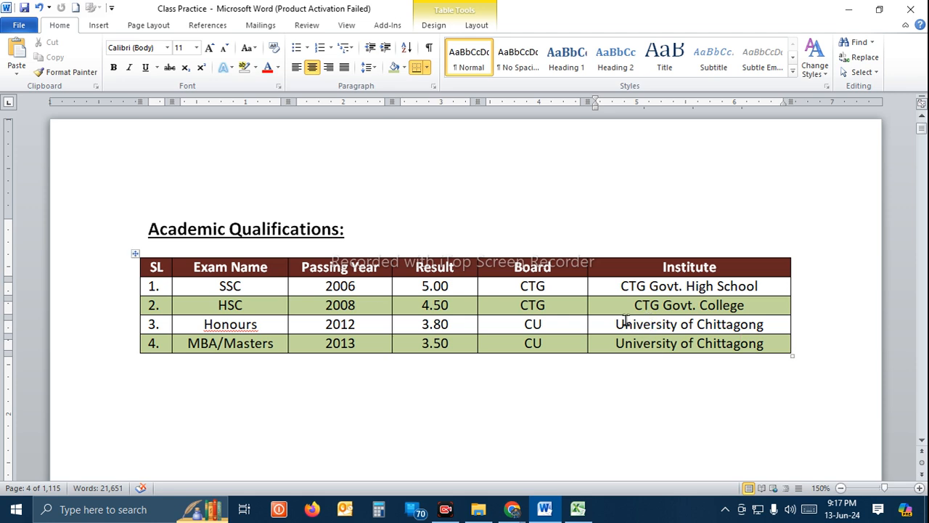
left_click(476, 24)
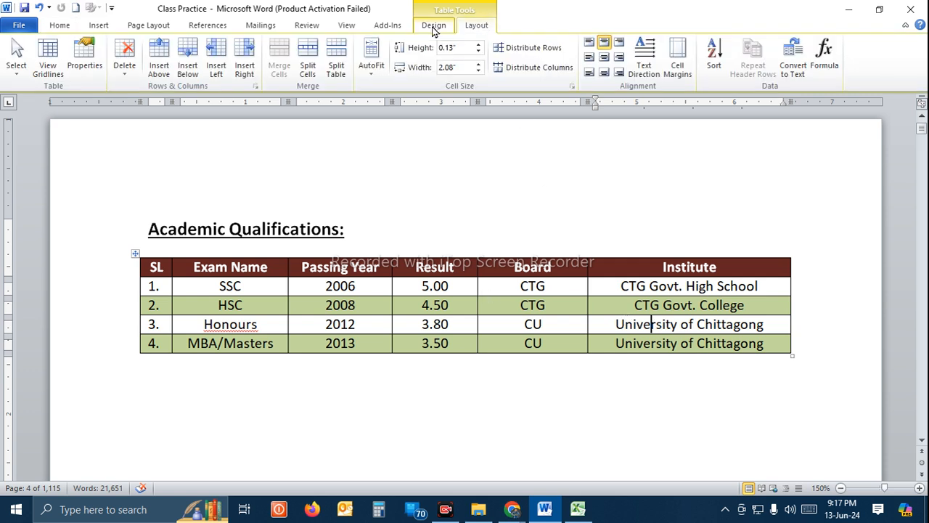
left_click(125, 73)
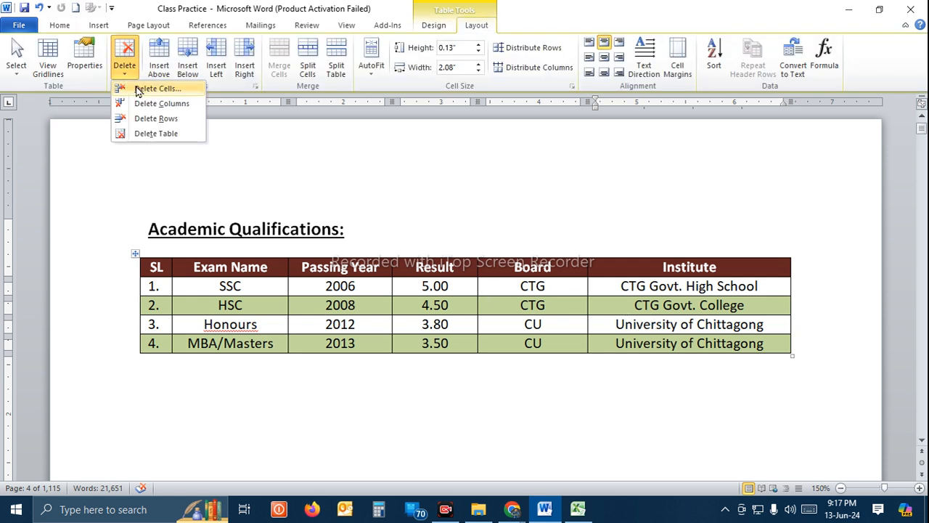
left_click(568, 307)
left_click_drag(569, 306, 512, 302)
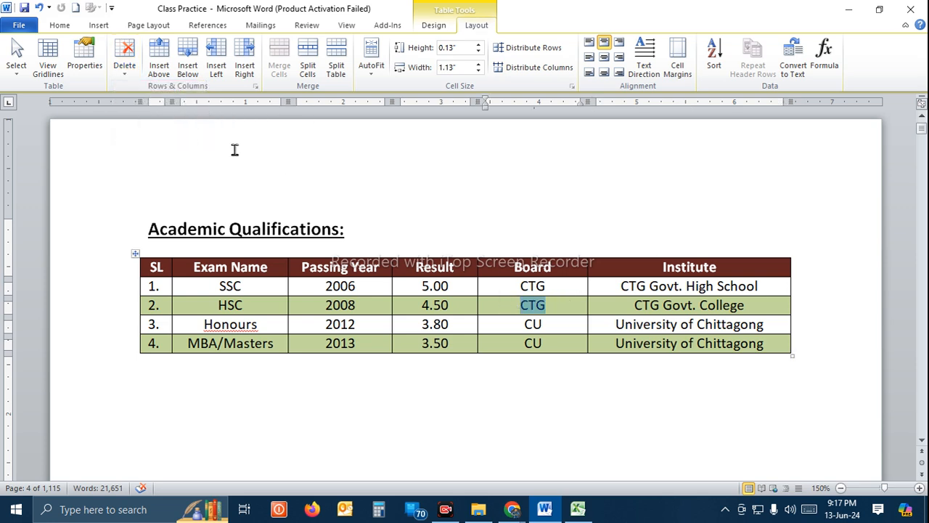
left_click(125, 69)
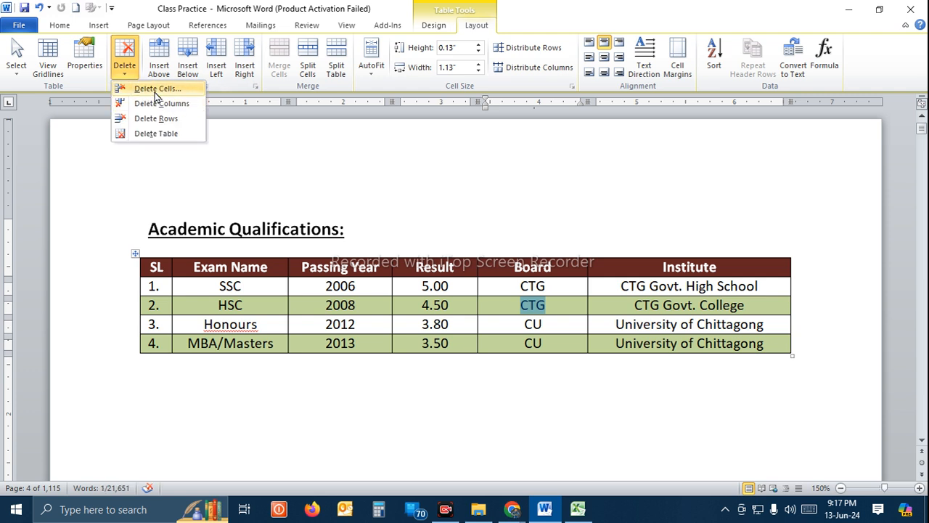
left_click(156, 88)
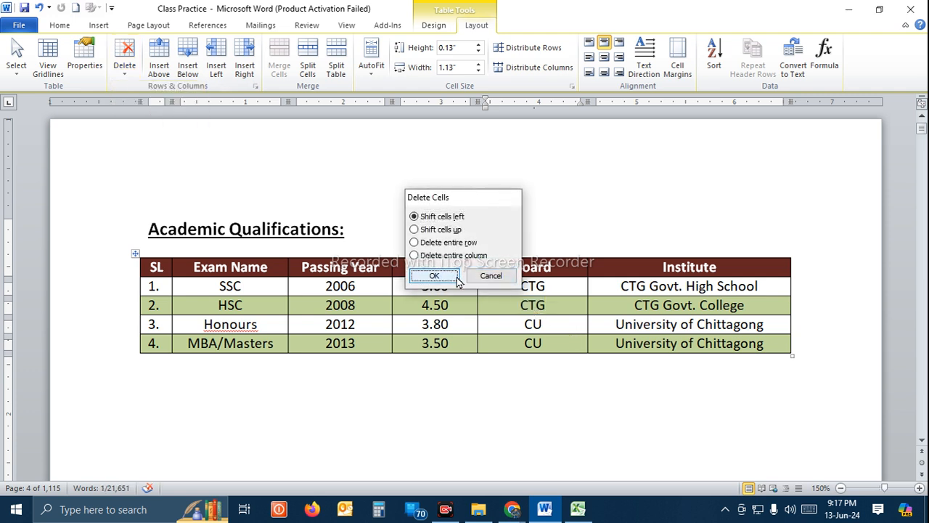
left_click(429, 275)
left_click(553, 307)
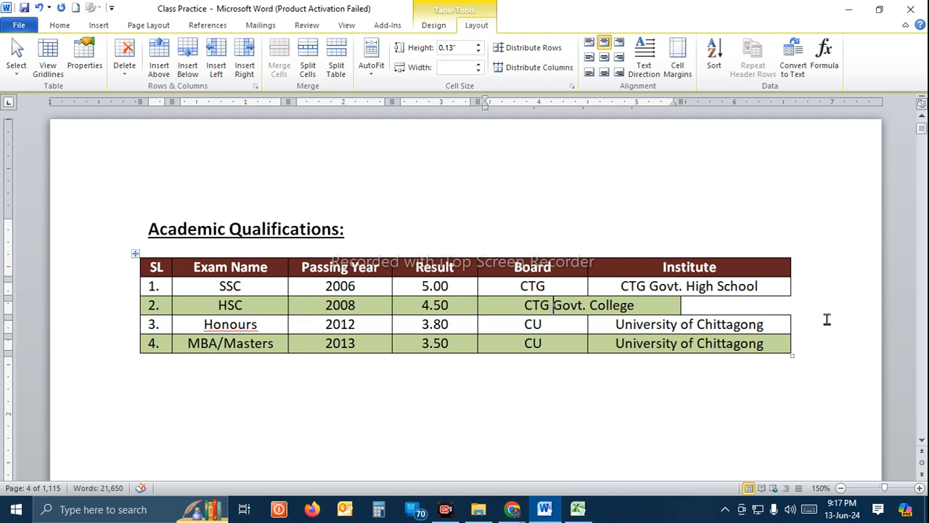
key("ctrl+z")
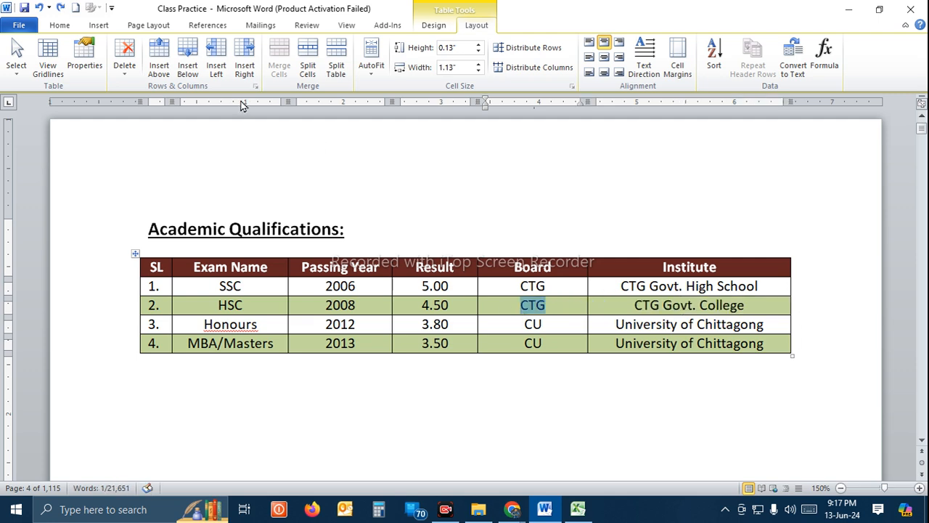
Step: Try deleting the whole Board column, and undo the deletion
left_click(129, 73)
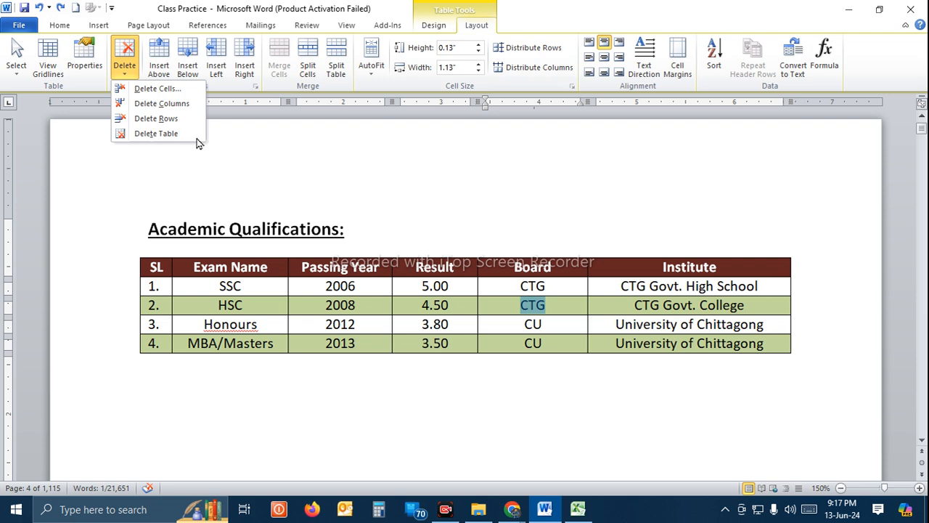
left_click(161, 103)
key("ctrl+z")
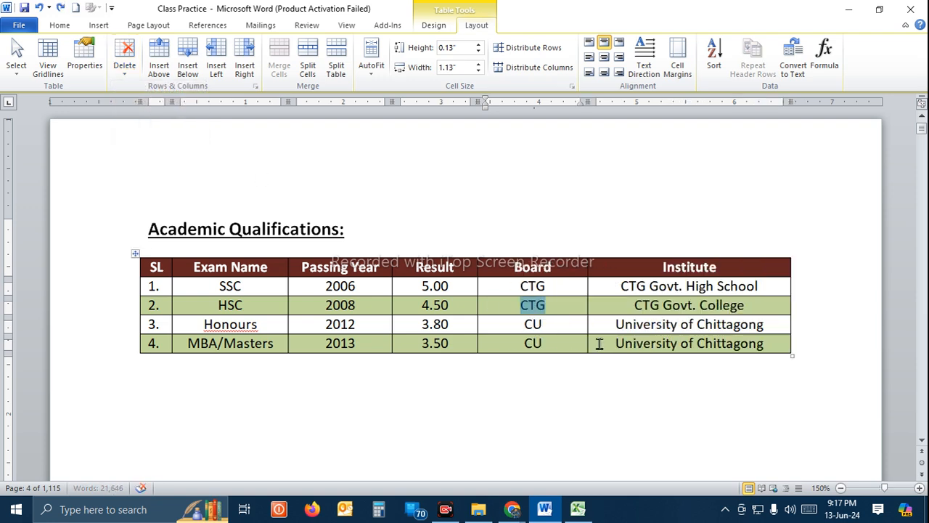
Step: Try deleting the entire HSC row, and undo the deletion
left_click(122, 72)
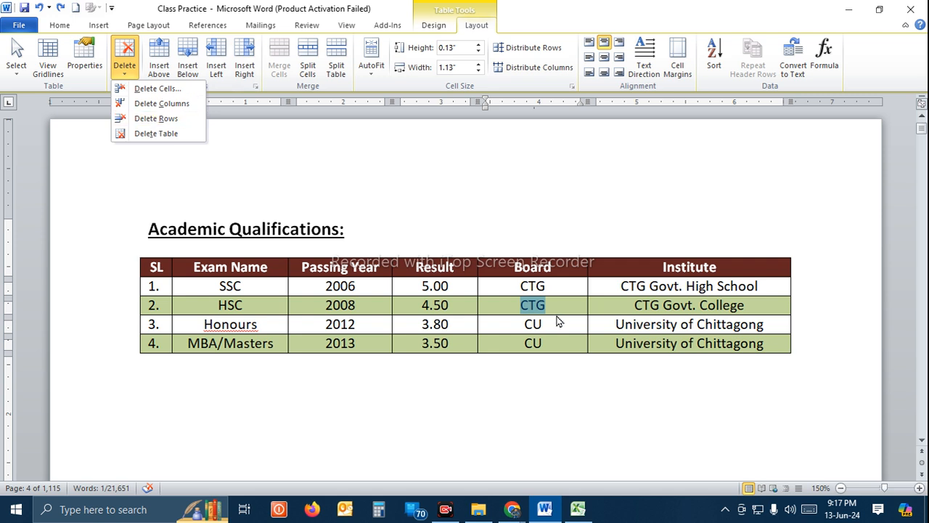
left_click(185, 119)
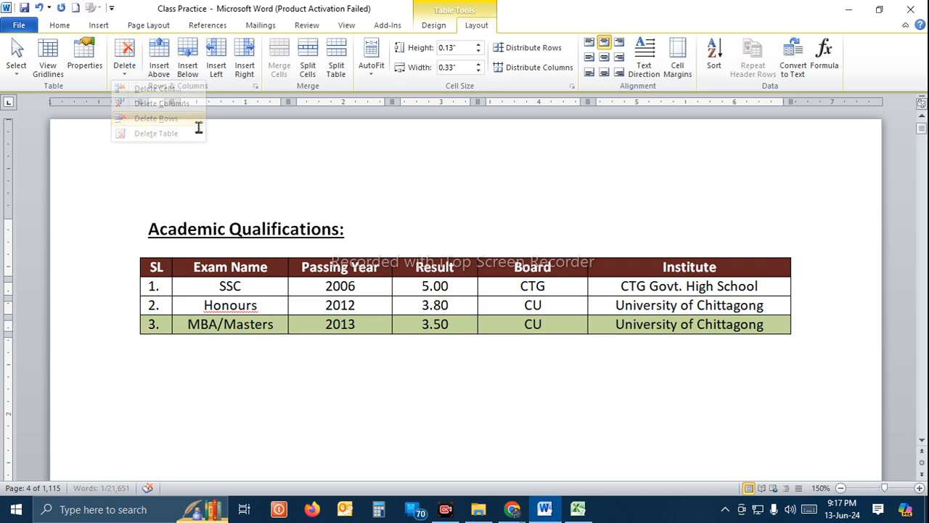
key("ctrl+z")
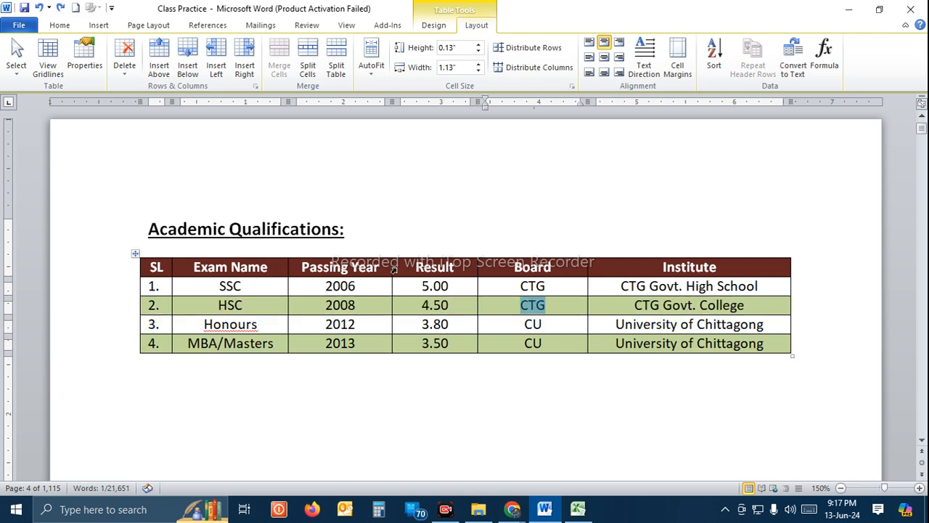
Step: Try deleting the entire Academic Qualifications table, and undo the deletion
left_click(127, 78)
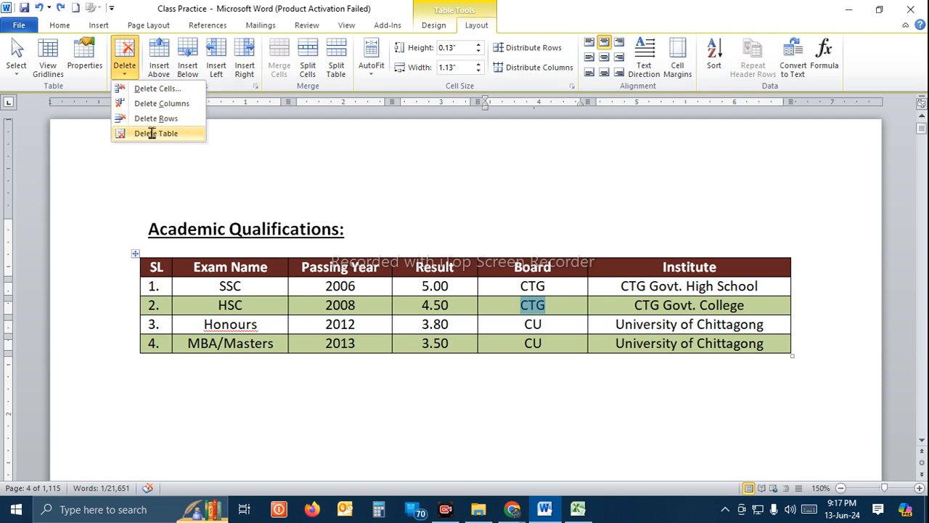
left_click(149, 133)
key("ctrl+z")
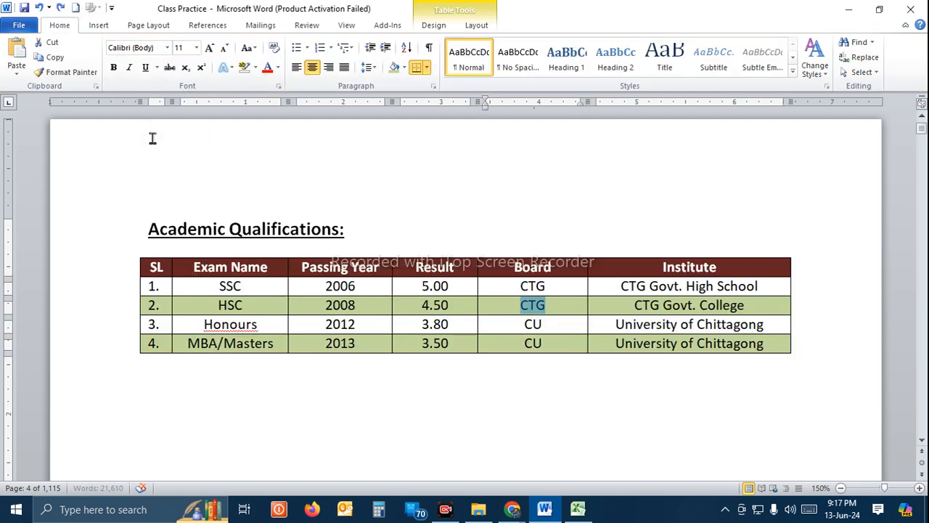
Step: Set the table border pen to dark red with a 3 pt line weight, and leave table drawing mode
left_click(566, 289)
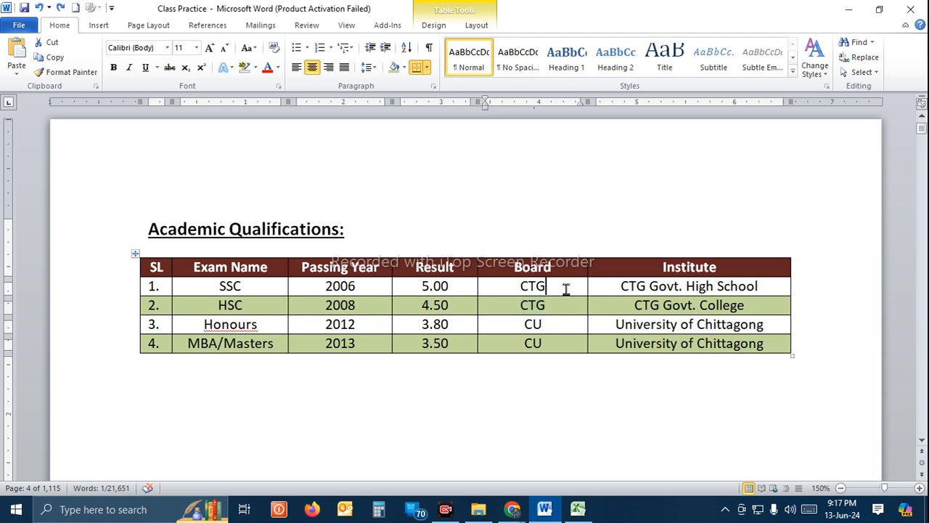
left_click(476, 28)
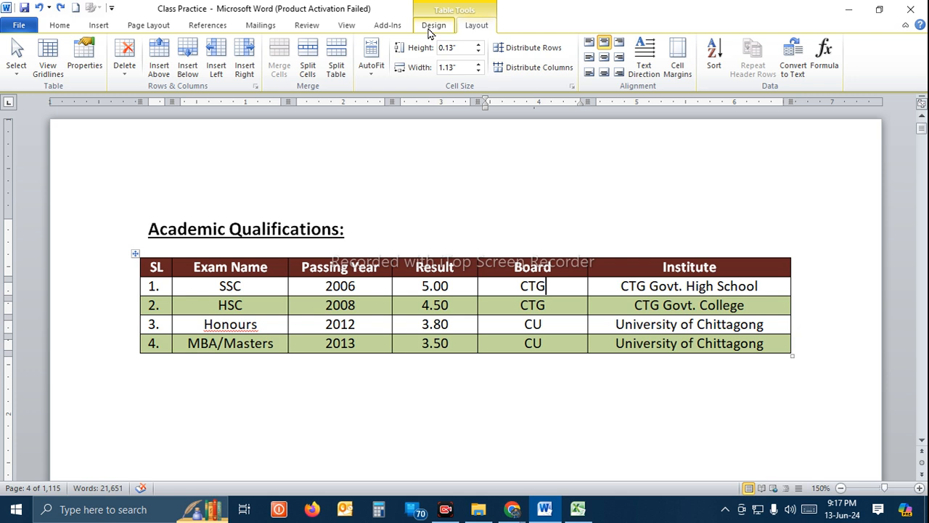
left_click(429, 28)
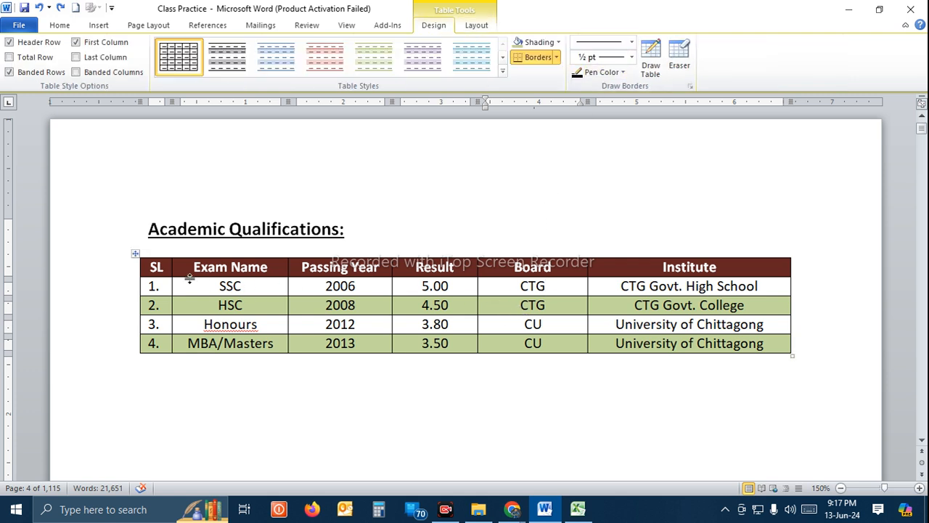
left_click(623, 74)
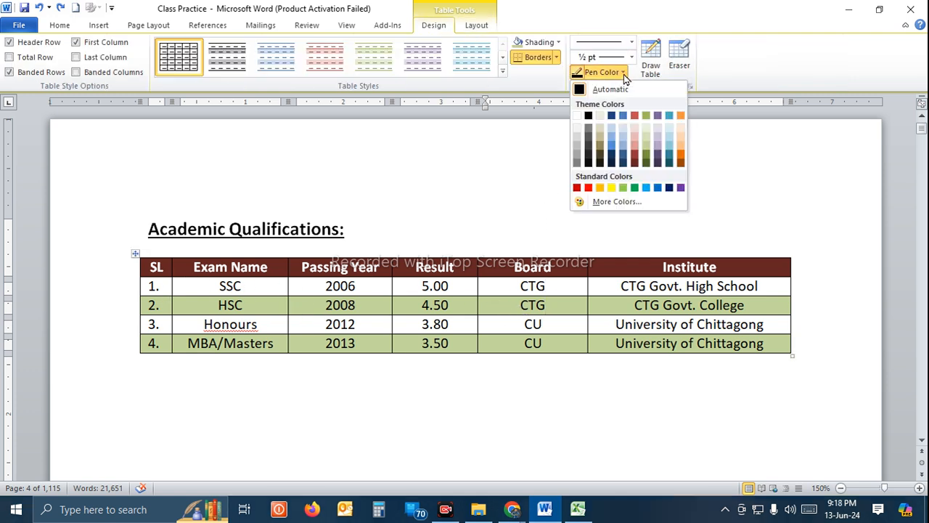
left_click(577, 188)
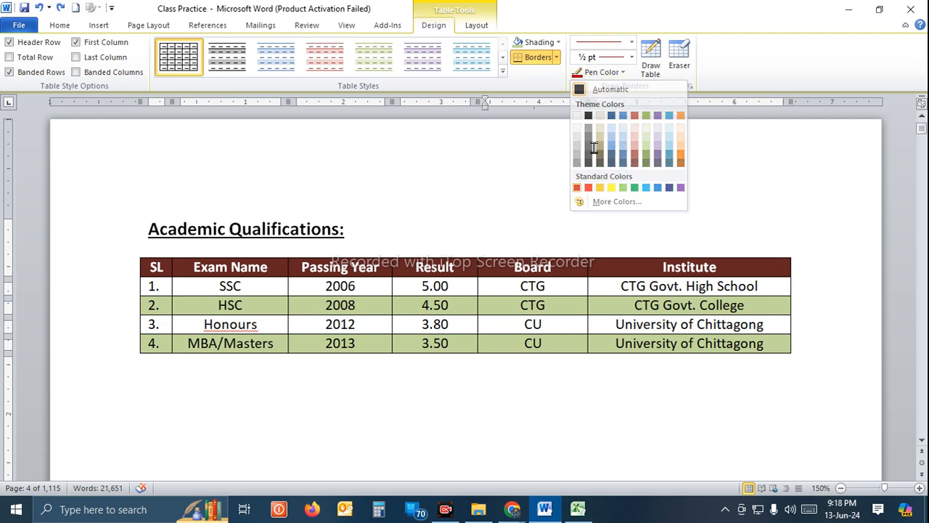
left_click(632, 57)
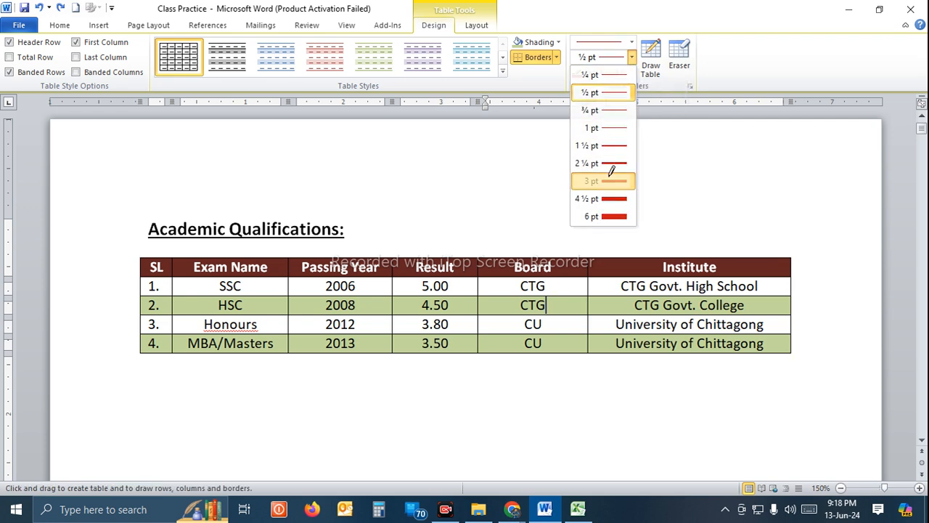
left_click(611, 176)
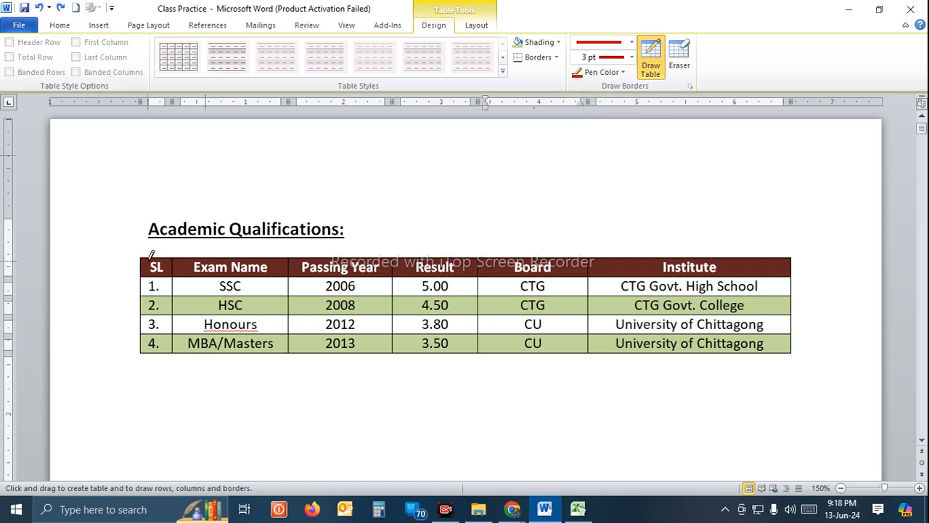
key("Escape")
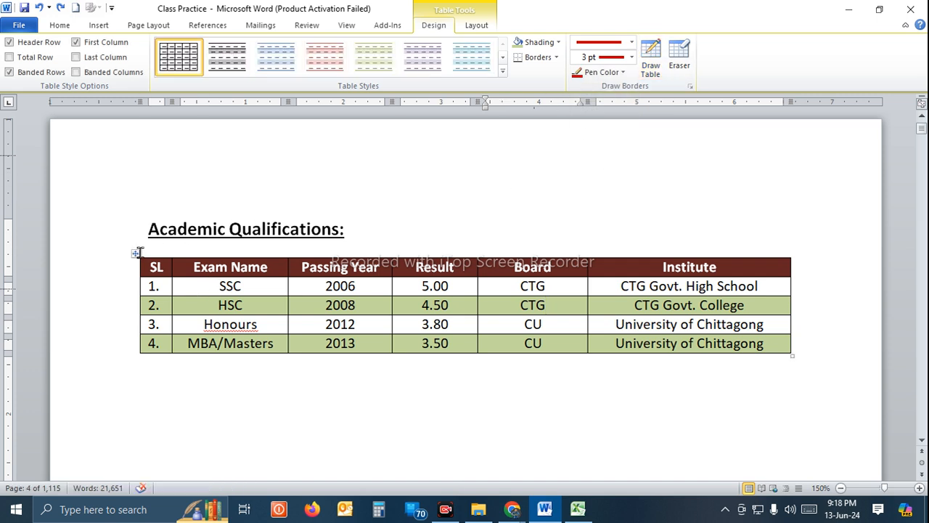
Step: Try dark red 4½ pt lines on all borders of the whole table, and undo the border change
left_click(136, 252)
key("ctrl+c")
left_click(621, 73)
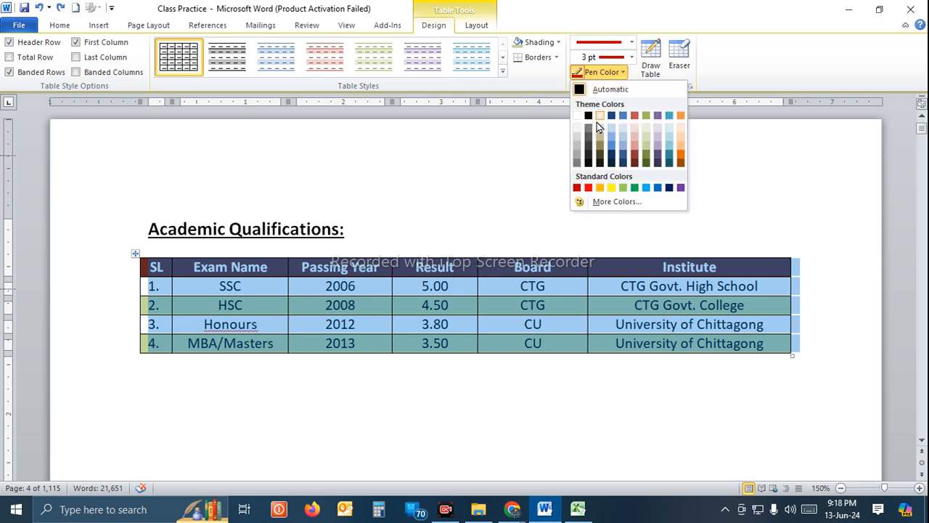
left_click(578, 188)
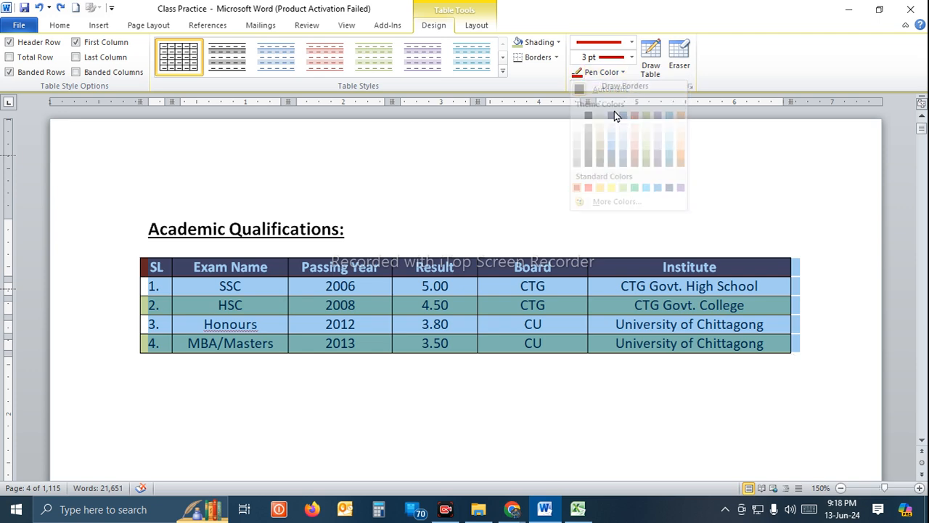
left_click(633, 61)
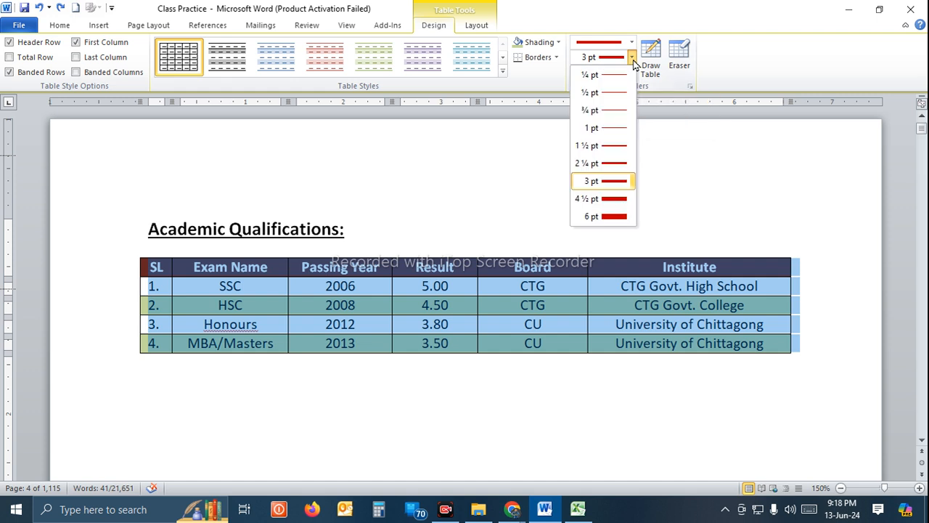
left_click(612, 199)
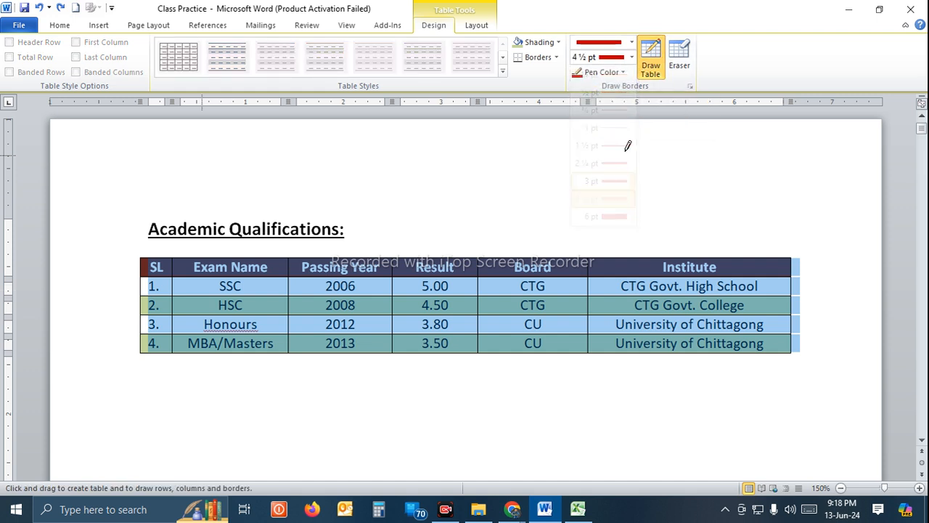
left_click(556, 57)
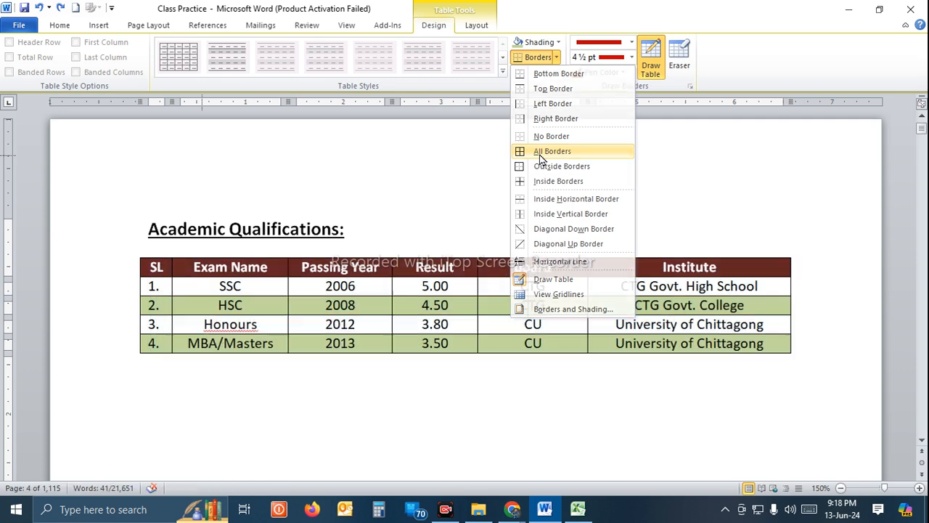
left_click(539, 154)
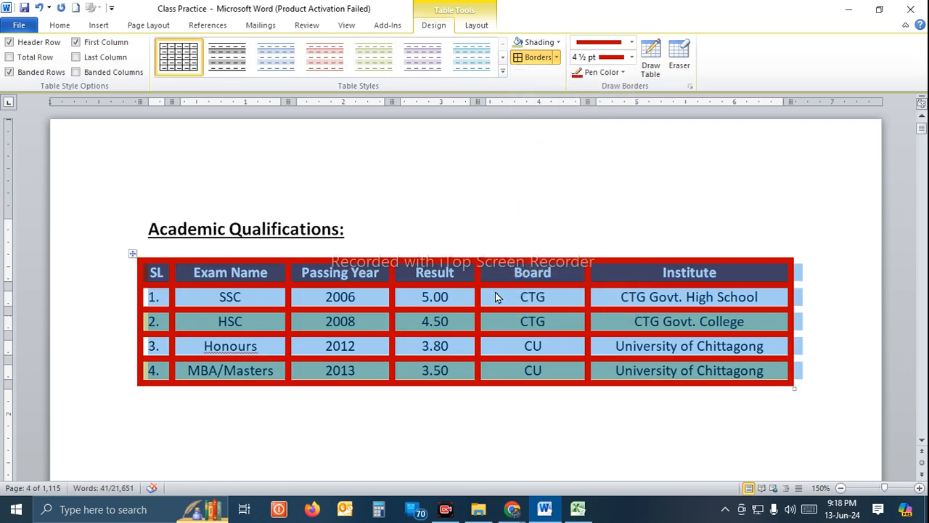
left_click(516, 346)
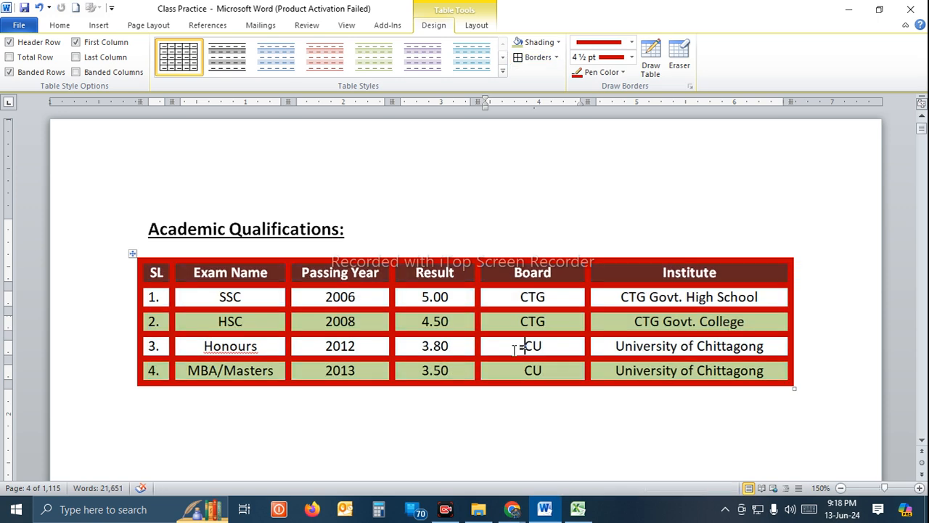
key("ctrl+z")
left_click(524, 342)
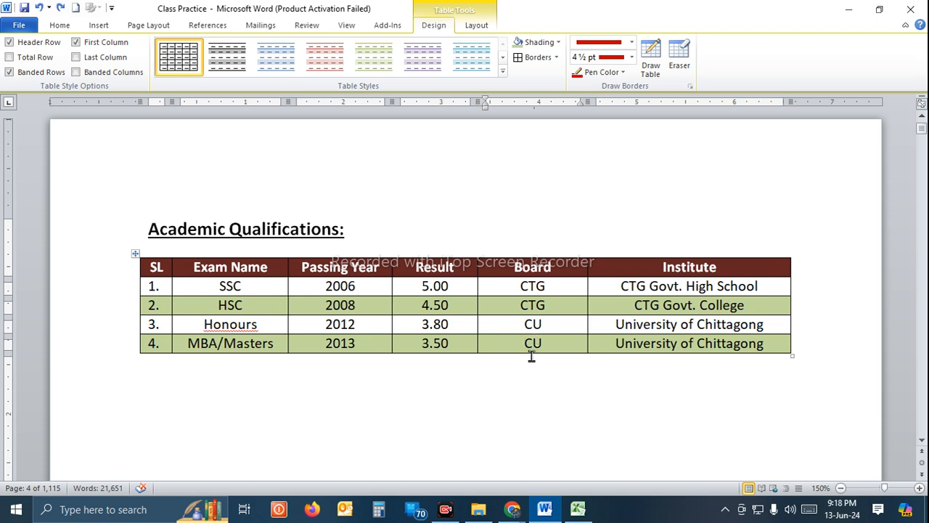
Step: Switch to Chrome to check the Google Meet call and the WhatsApp chat, and return to the Class Practice document in Word
mouse_move(511, 508)
left_click(439, 445)
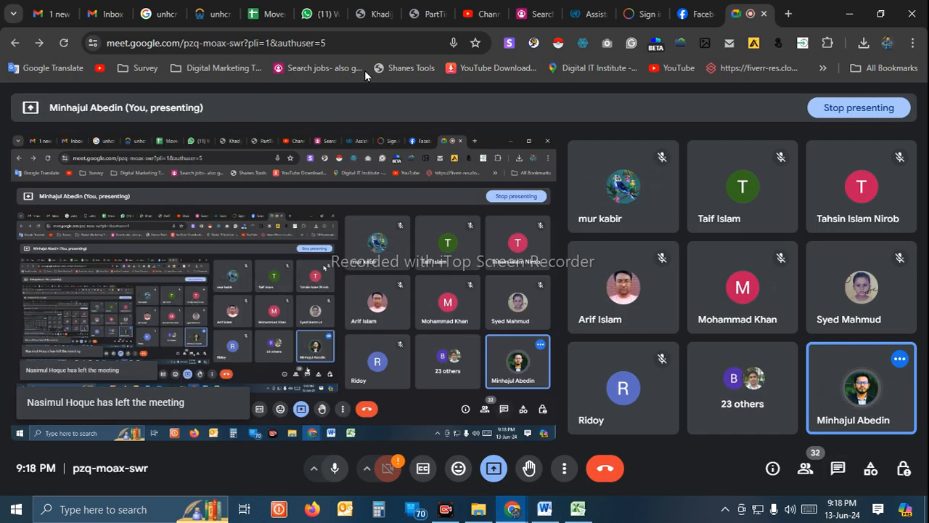
left_click(325, 15)
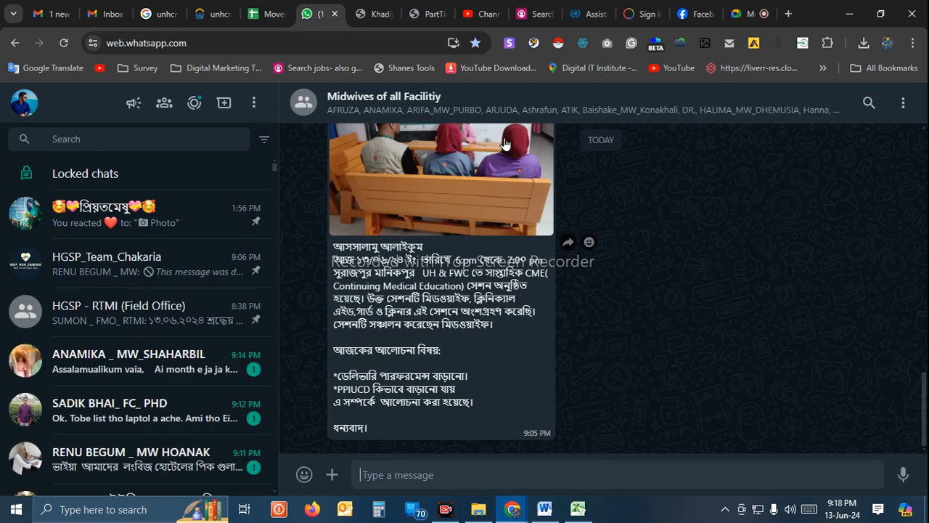
left_click(697, 13)
left_click(733, 9)
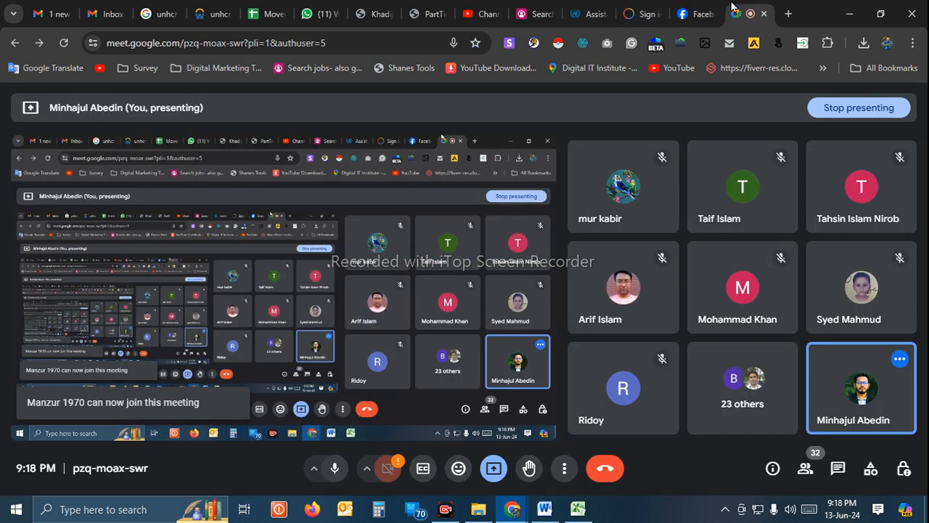
left_click(544, 508)
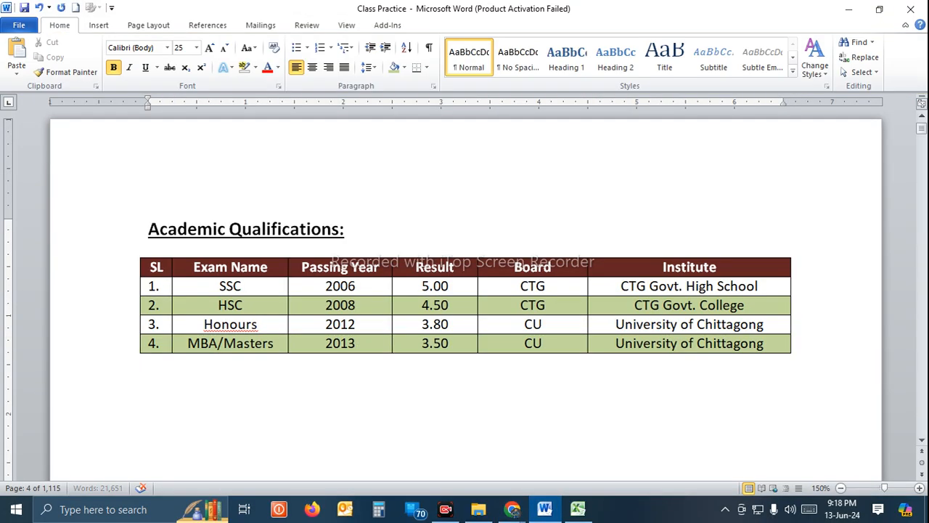
Step: Look through the pages after the Academic Qualifications table for body text that can hold a picture
scroll(533, 392, "down", 5)
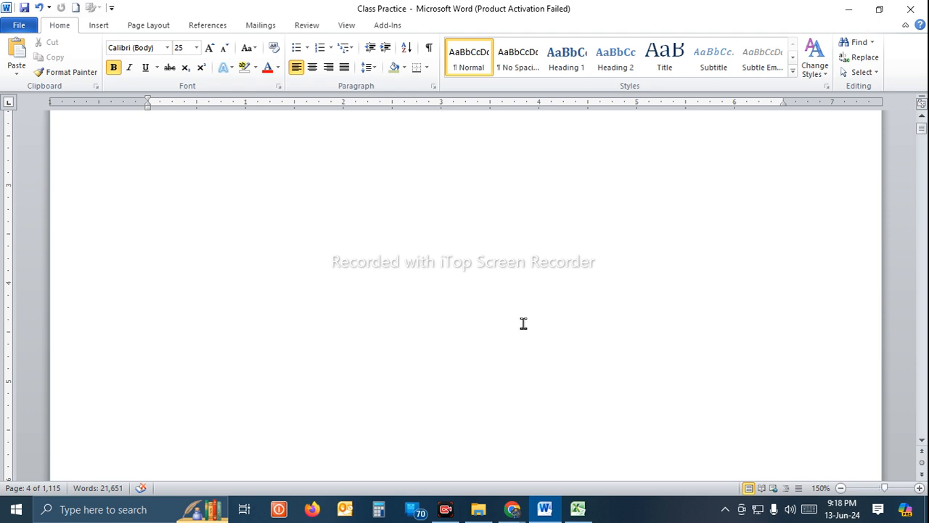
left_click(101, 30)
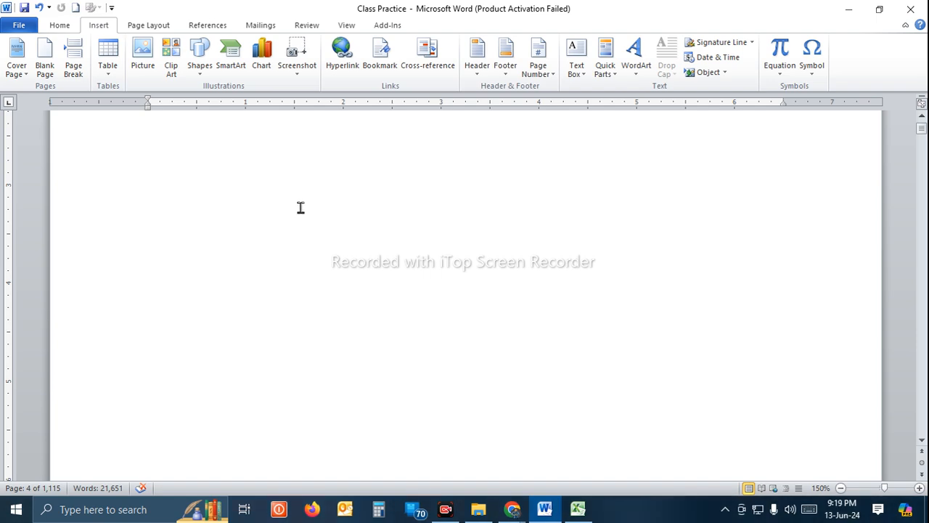
key("ctrl+v")
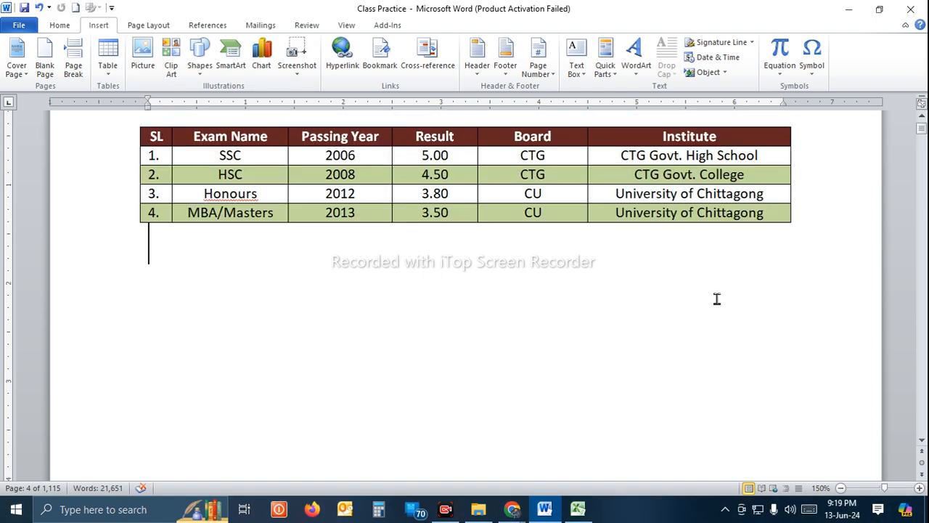
scroll(716, 298, "down", 8)
left_click(573, 293)
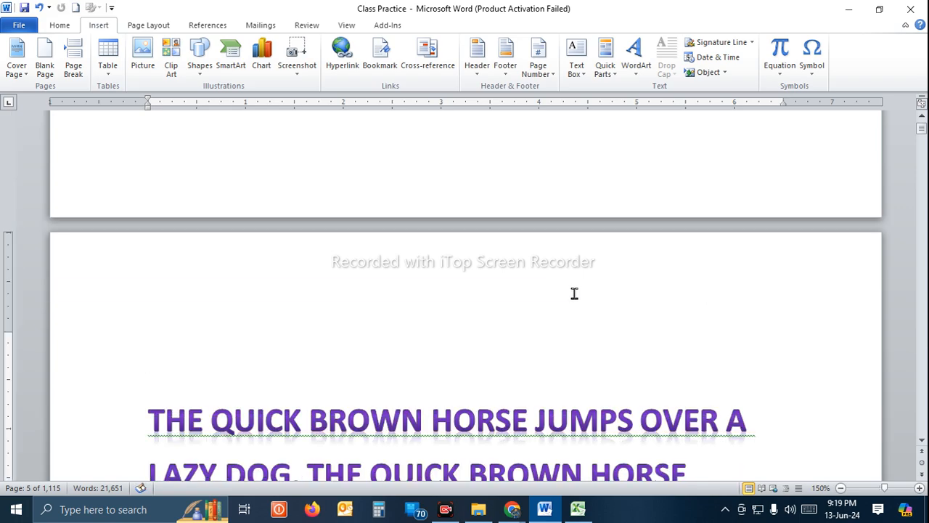
scroll(578, 234, "down", 15)
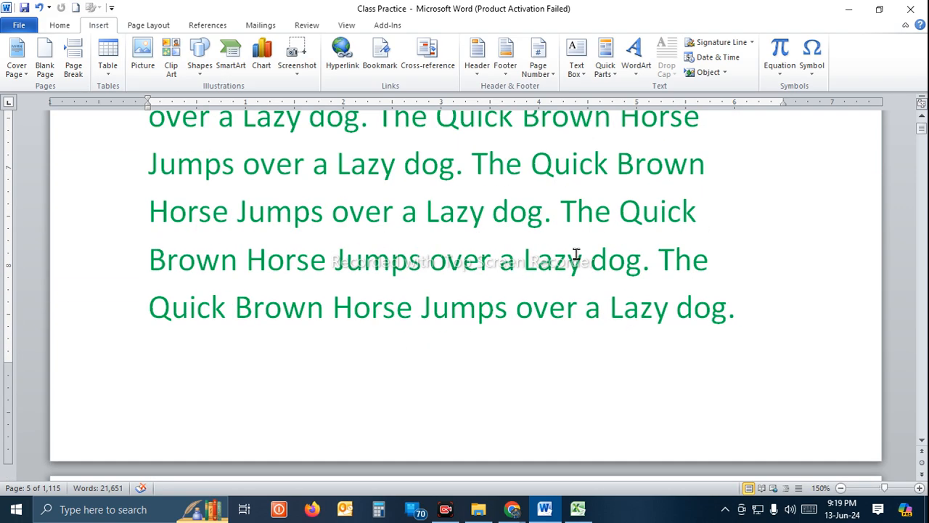
scroll(591, 313, "up", 10)
scroll(602, 324, "up", 3)
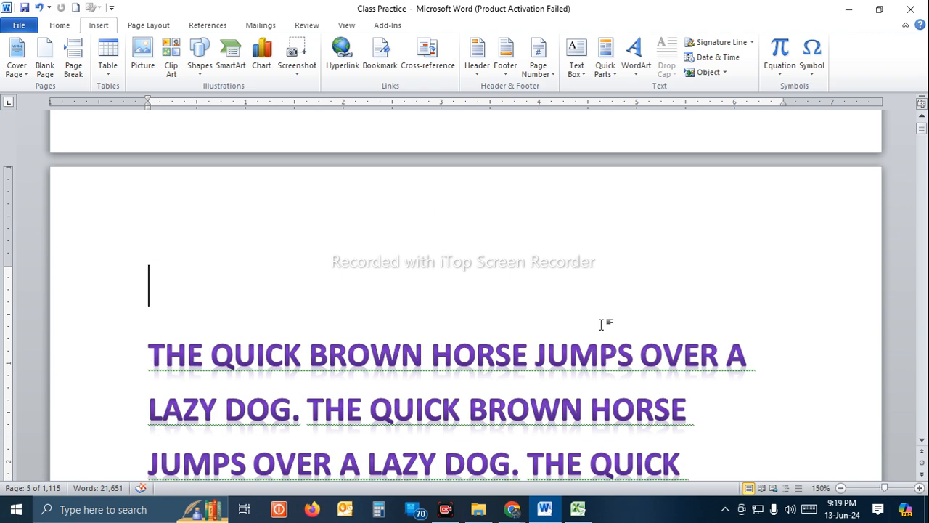
scroll(602, 324, "down", 6, "ctrl")
scroll(603, 327, "down", 2, "ctrl")
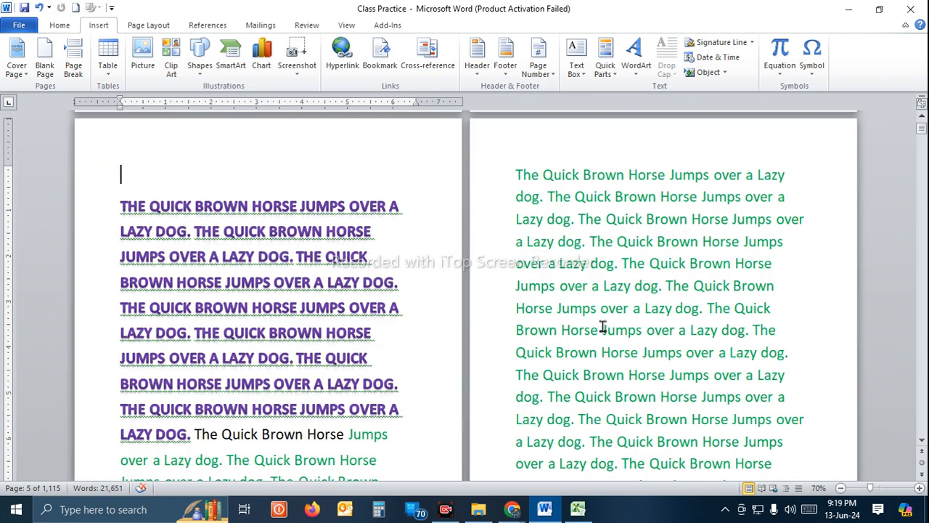
Step: Insert the portrait photo with the dark green background from the Desktop folder into the green body text, and dismiss the spelling warning
left_click(588, 249)
scroll(636, 265, "down", 1)
scroll(638, 264, "up", 2, "ctrl")
scroll(639, 265, "up", 1, "ctrl")
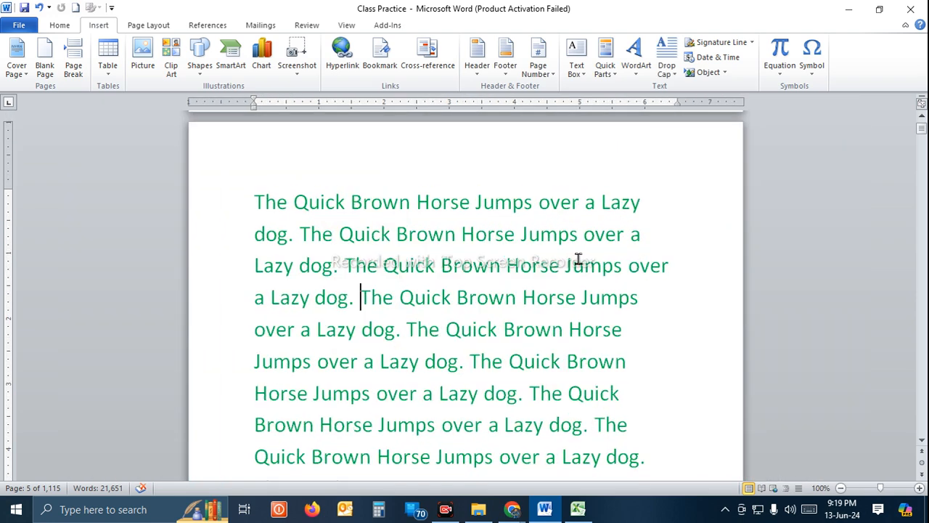
left_click(558, 255)
left_click(143, 58)
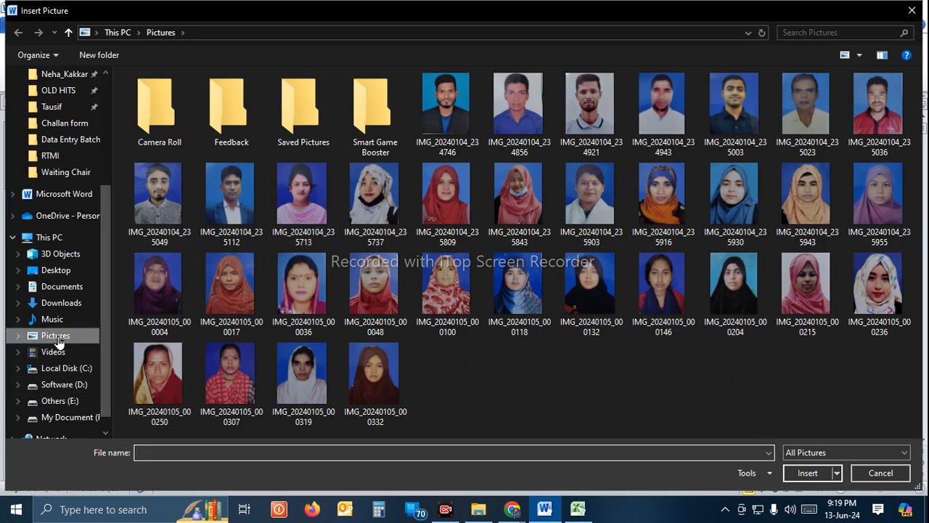
left_click(52, 270)
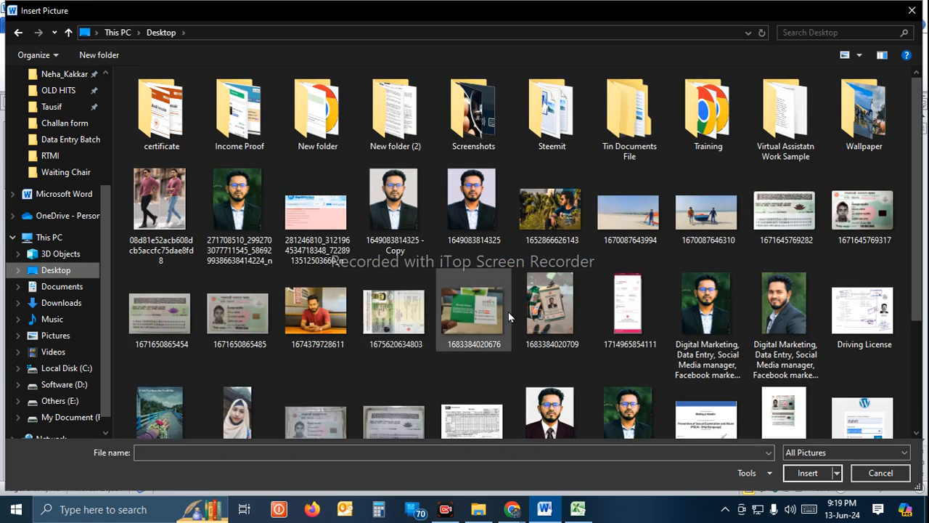
scroll(508, 312, "down", 3)
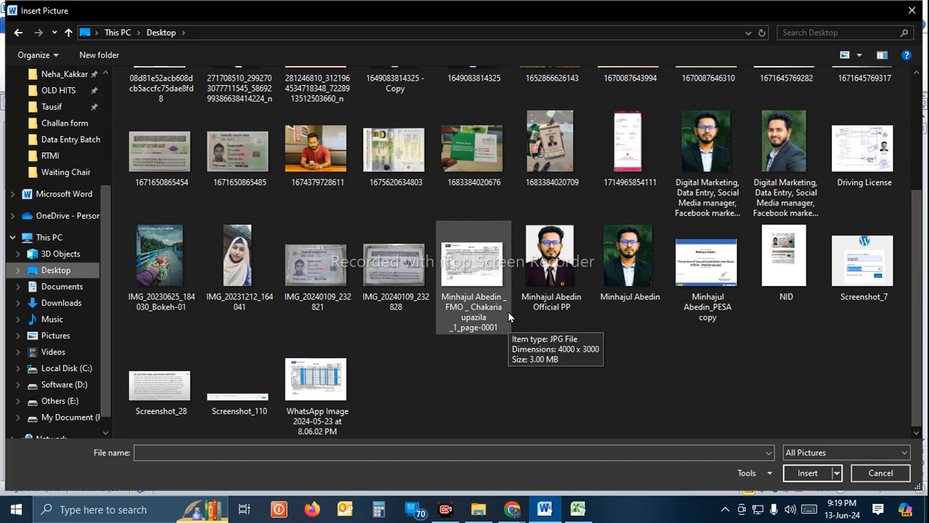
left_click(611, 265)
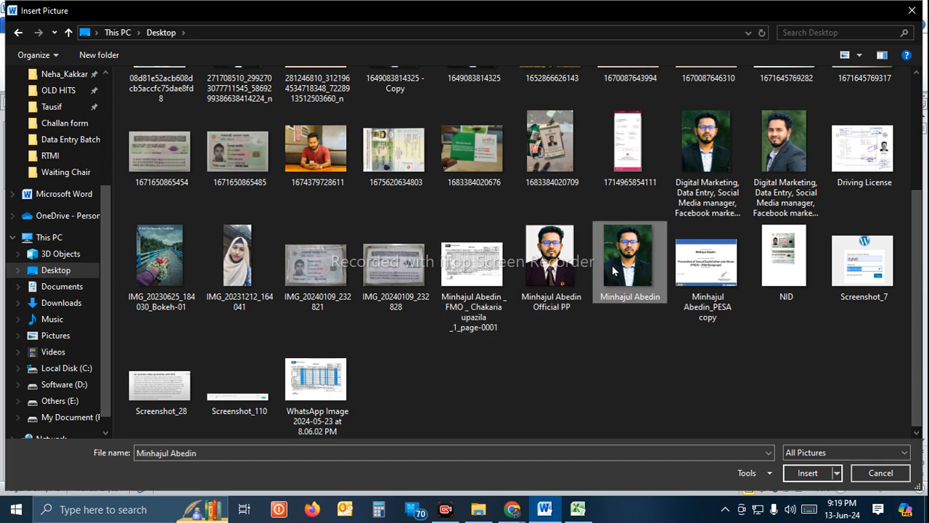
double_click(620, 268)
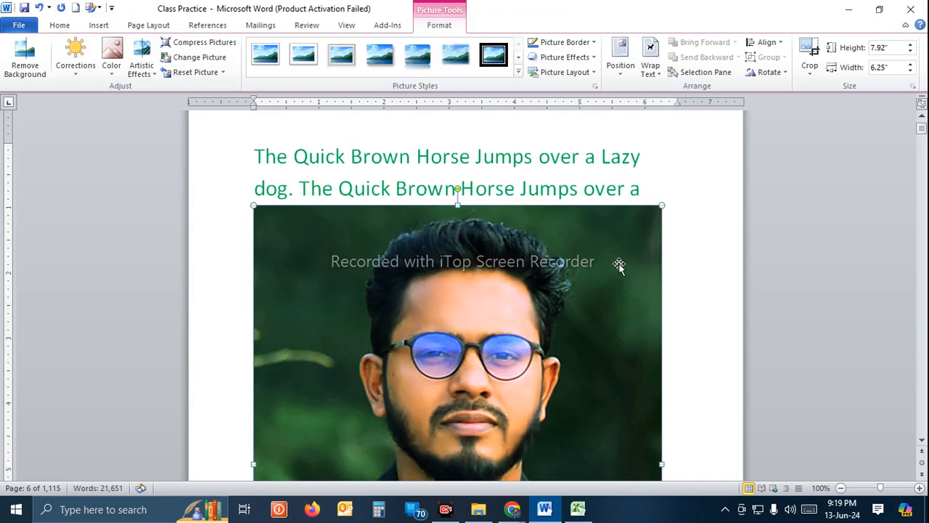
scroll(619, 266, "down", 8)
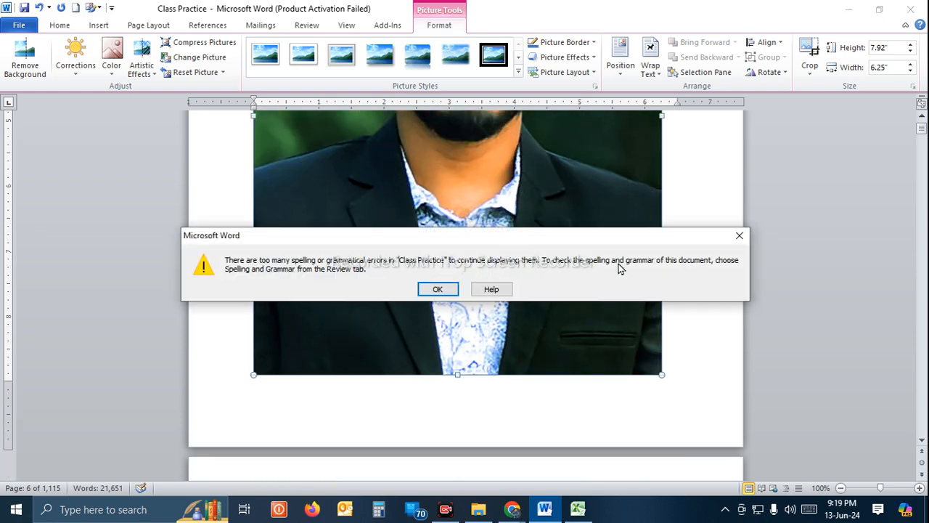
left_click(440, 288)
left_click(697, 253)
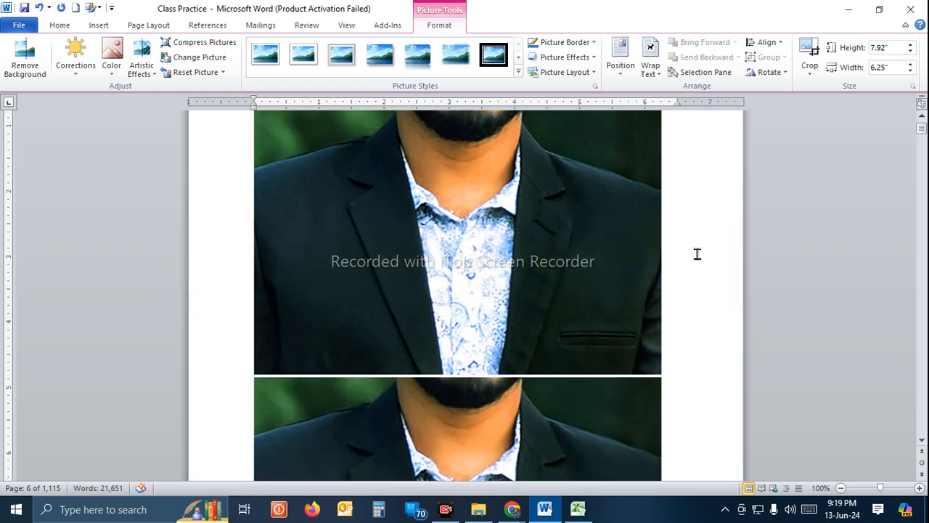
Step: Shrink the inserted portrait proportionally to about 4.98" high by 3.93" wide
scroll(578, 318, "up", 6)
scroll(578, 317, "down", 3)
scroll(578, 317, "down", 2)
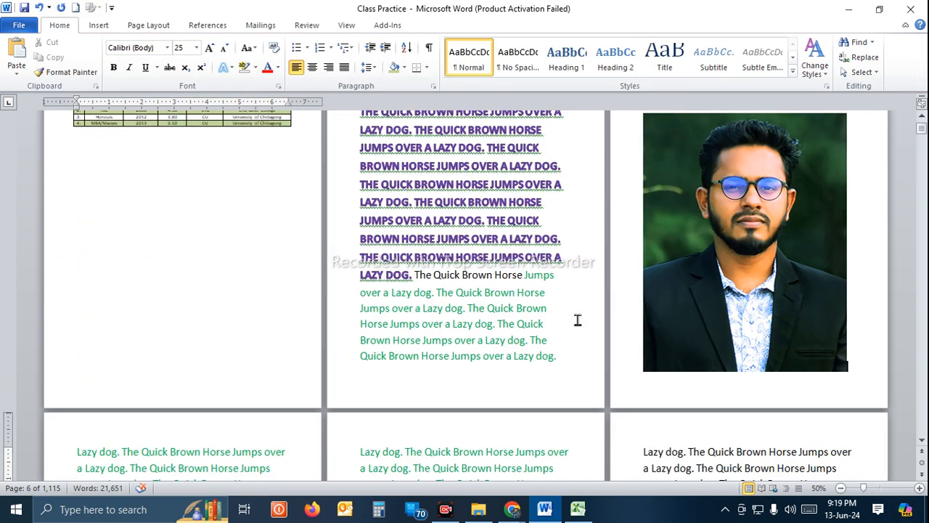
scroll(627, 325, "up", 2)
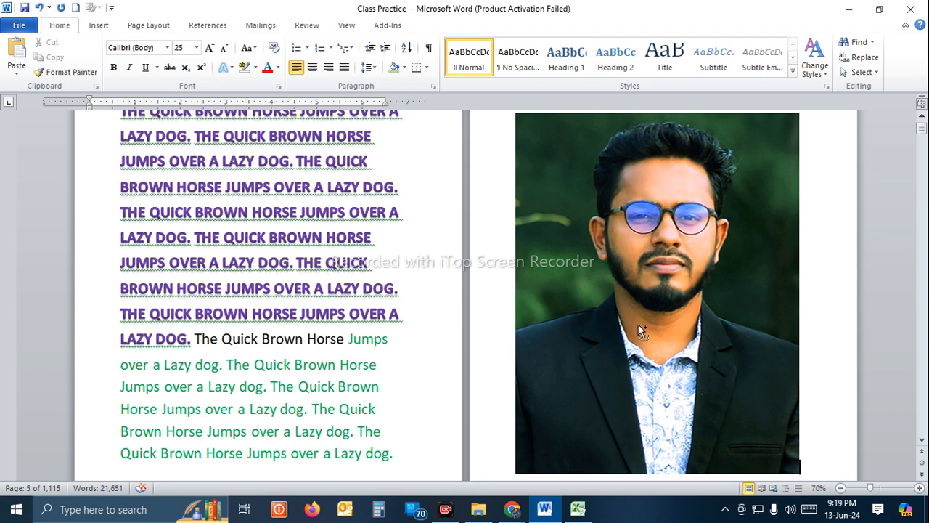
scroll(638, 324, "up", 2)
left_click(591, 315)
scroll(487, 298, "down", 3)
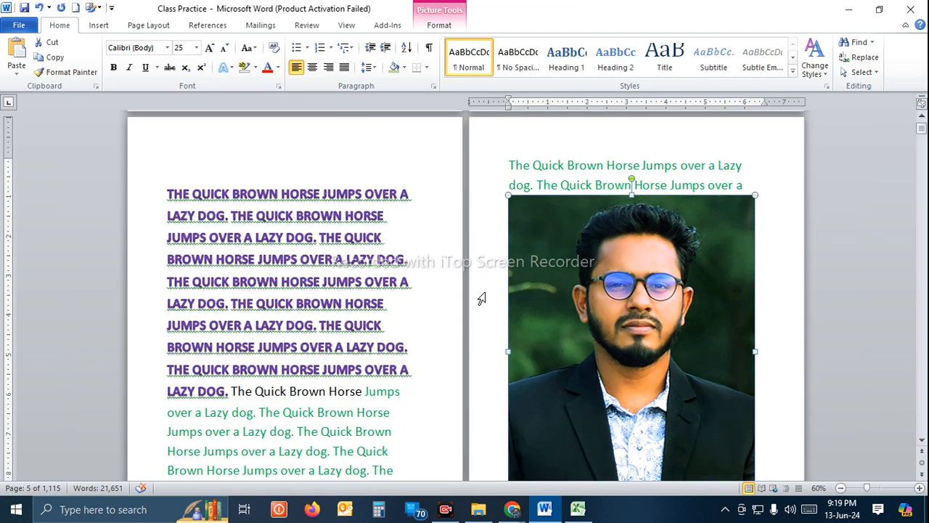
scroll(736, 421, "down", 3)
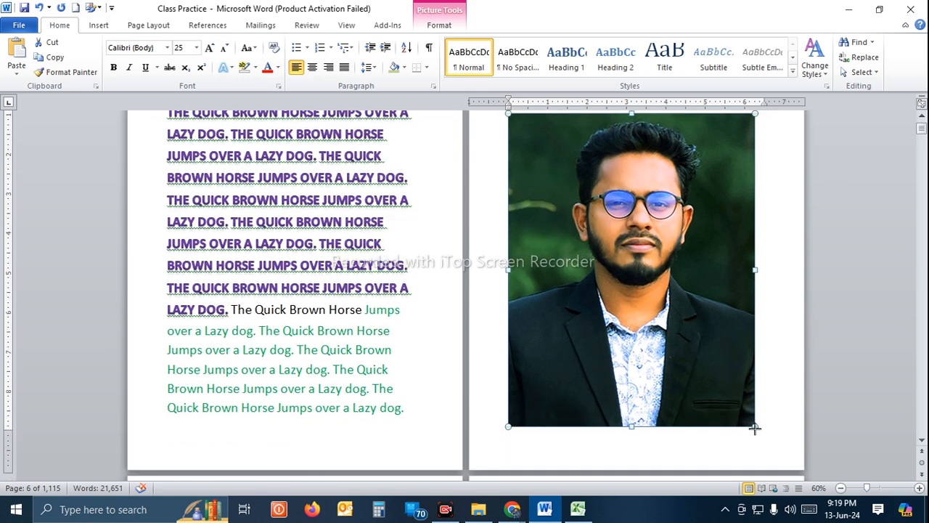
left_click_drag(748, 426, 733, 276)
scroll(658, 319, "up", 1)
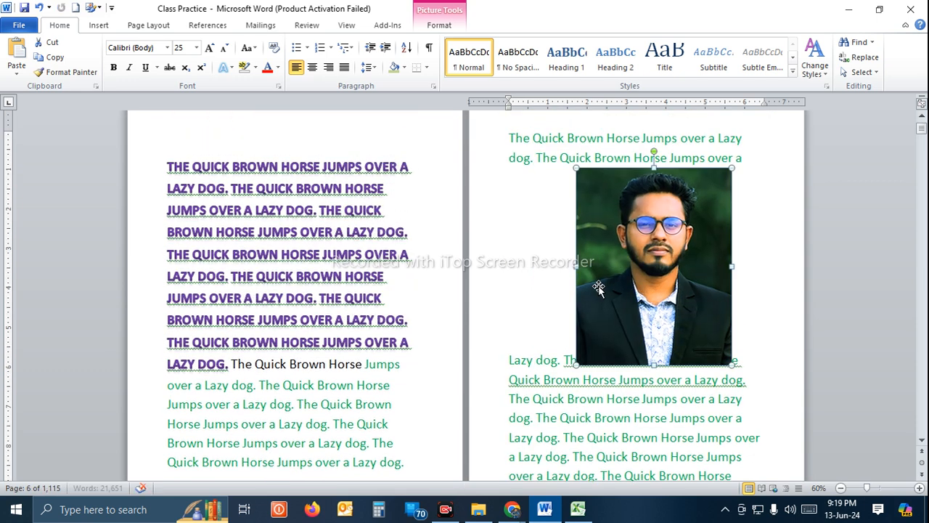
Step: Move the in-line portrait up so it sits directly below the first line of green text, towards the right margin
left_click_drag(599, 285, 638, 299)
scroll(637, 298, "up", 1)
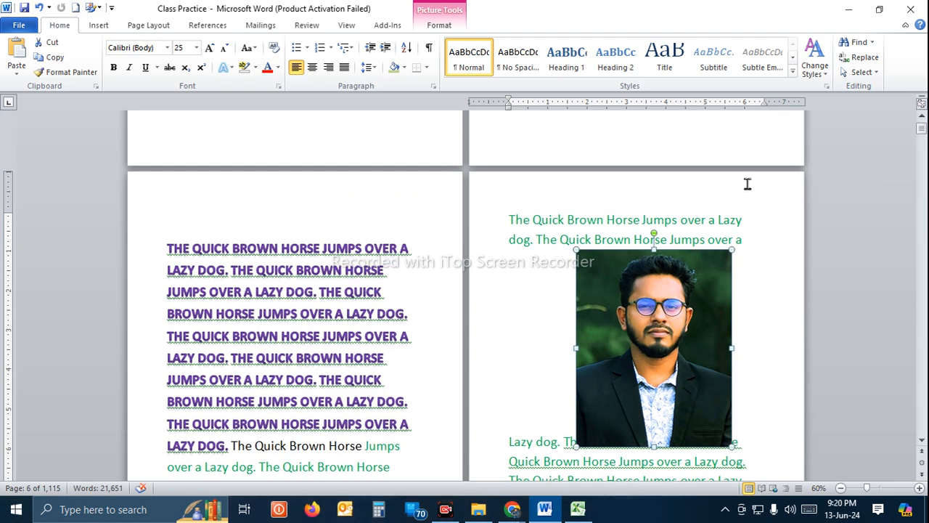
left_click_drag(675, 269, 741, 224)
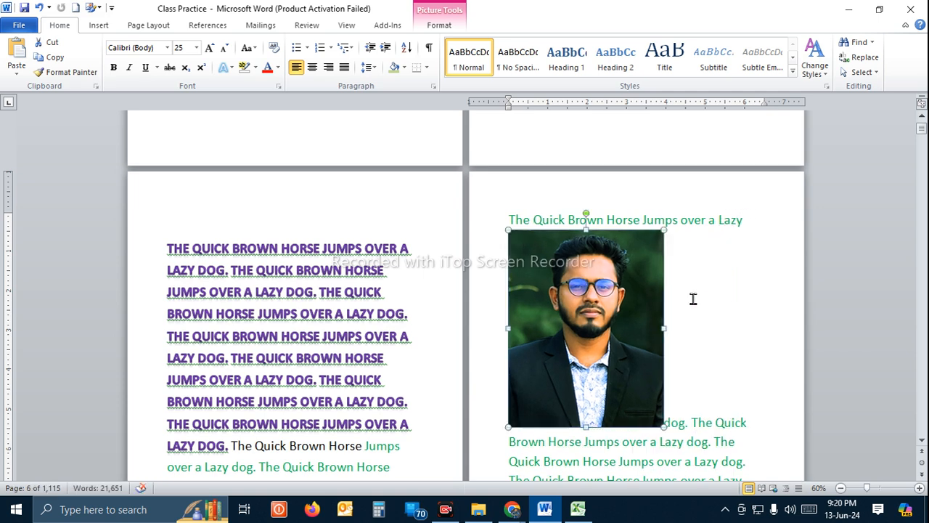
left_click_drag(639, 287, 750, 251)
left_click_drag(701, 283, 737, 252)
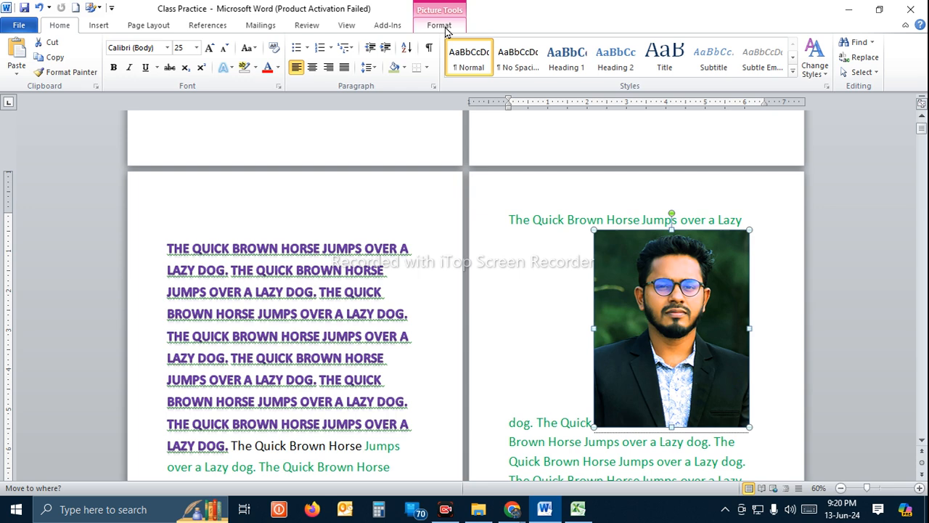
Step: Reselect the portrait, bring up its picture formatting options, and shift it slightly towards the left margin
left_click(551, 215)
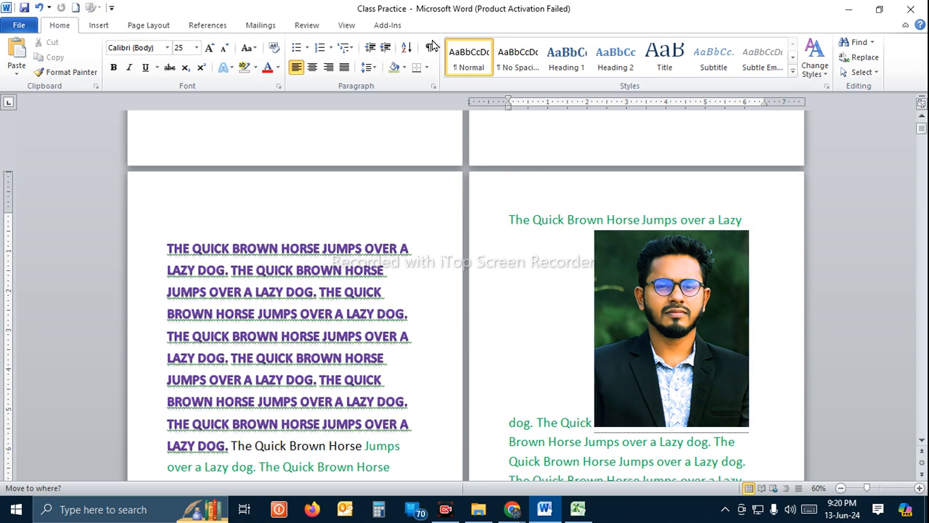
left_click(661, 259)
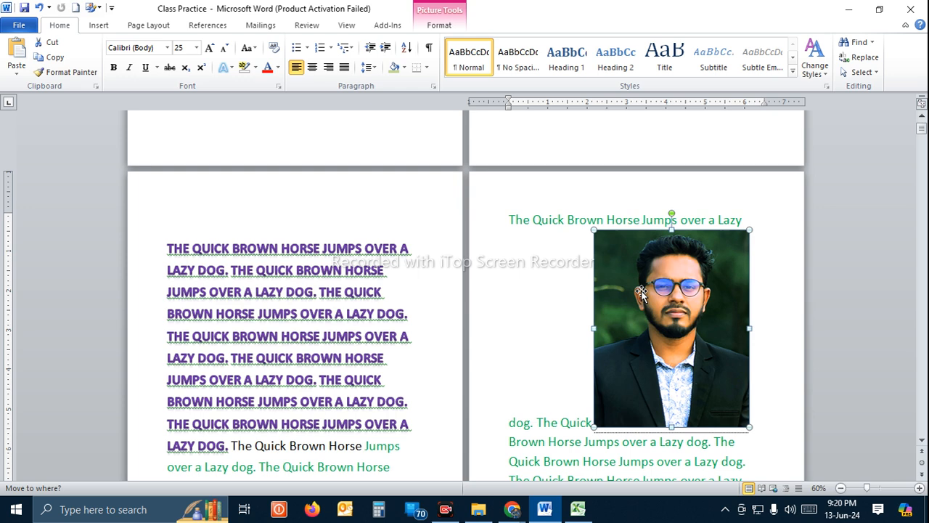
left_click(542, 278)
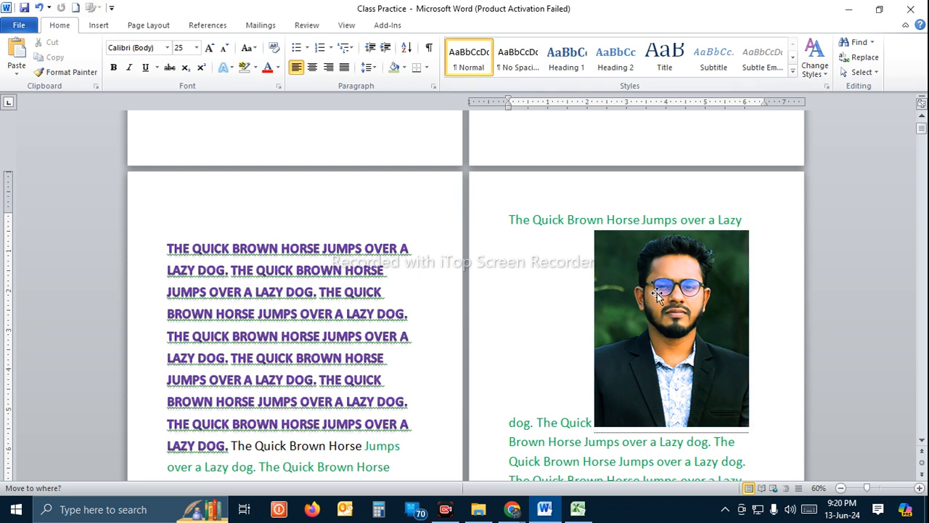
left_click(657, 292)
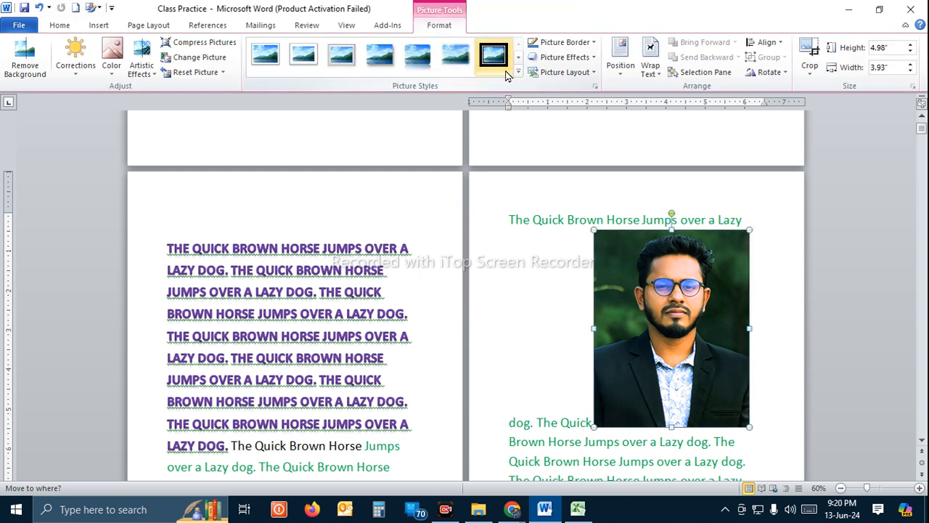
left_click_drag(666, 259, 569, 319)
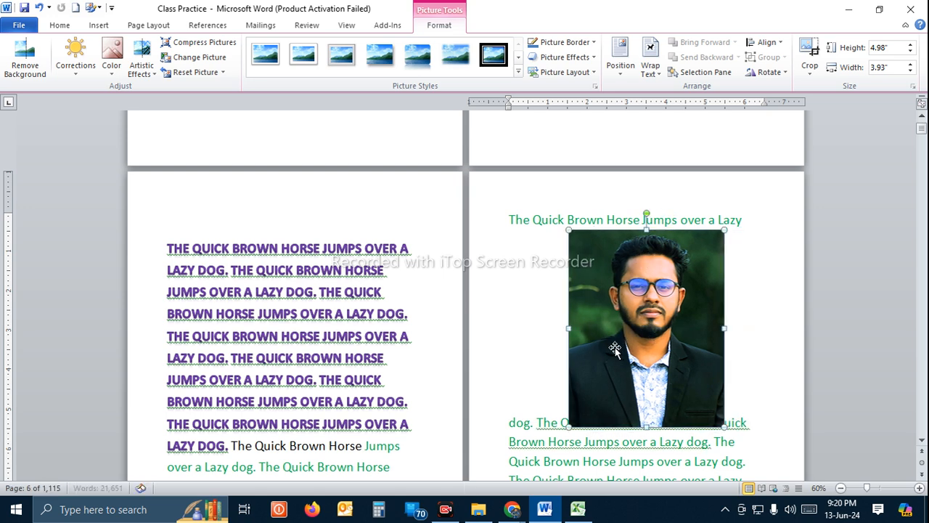
Step: Set the portrait's text wrapping to Through
scroll(677, 373, "down", 1)
left_click_drag(677, 372, 639, 92)
scroll(684, 346, "up", 1)
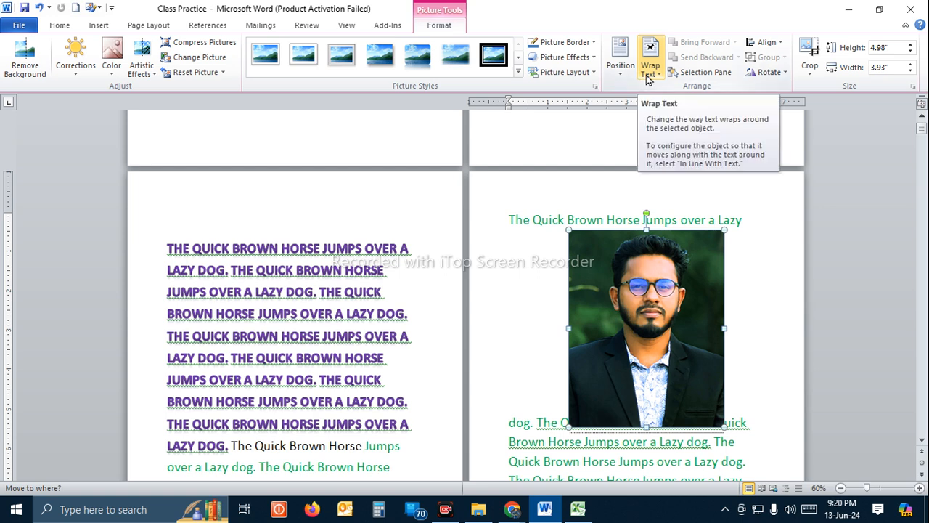
left_click(651, 75)
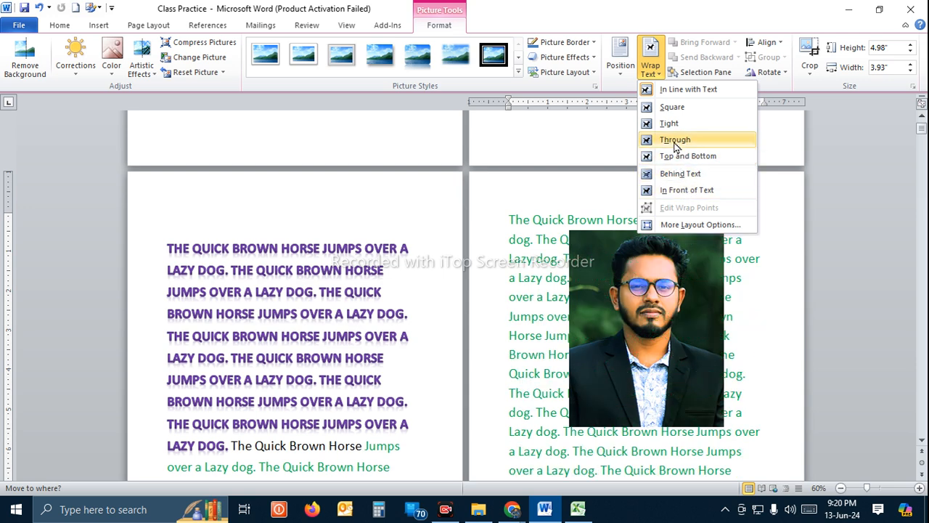
left_click(674, 143)
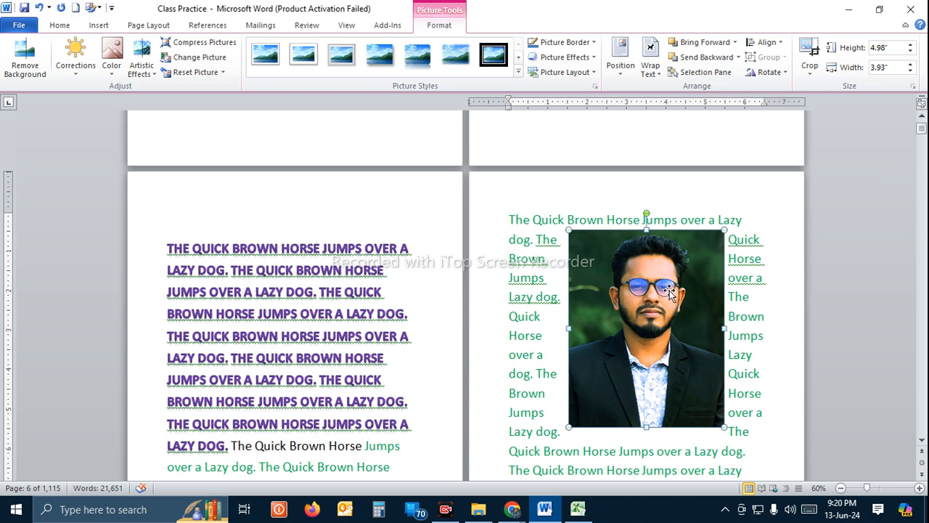
Step: Move the portrait to the page's upper right corner and enlarge it proportionally to 7.89" high by 6.22" wide
left_click_drag(639, 341, 708, 290)
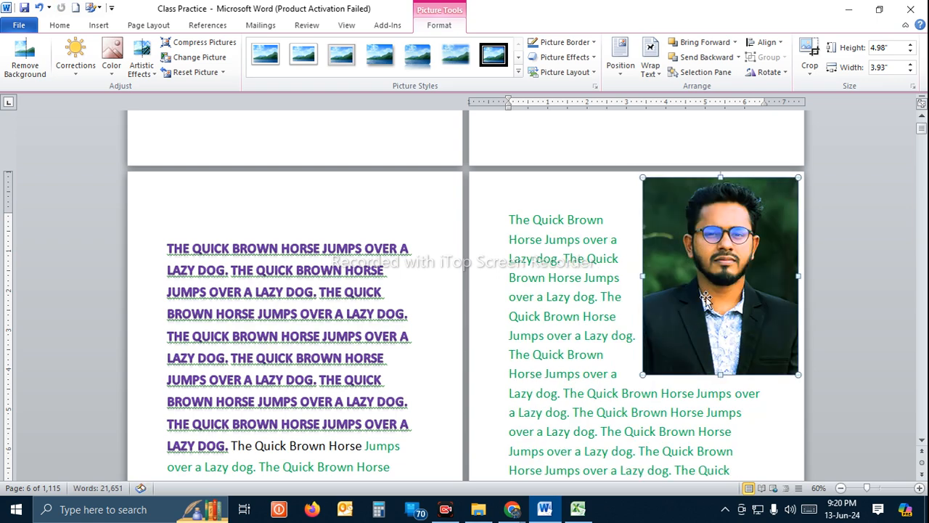
left_click_drag(644, 372, 554, 397)
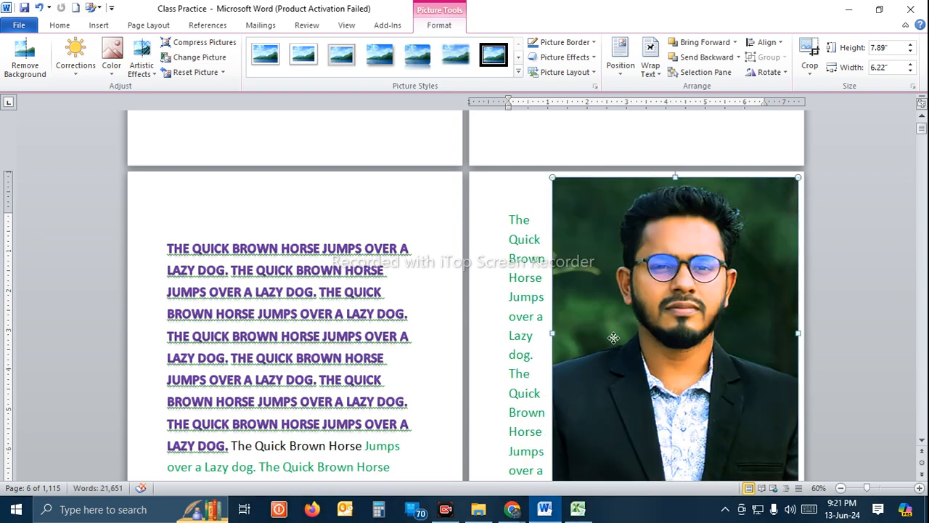
Step: Move the enlarged portrait off the green text page and place it directly above the bold purple text within the page margins
left_click_drag(614, 338, 640, 324)
left_click_drag(289, 298, 626, 321)
scroll(631, 324, "down", 10)
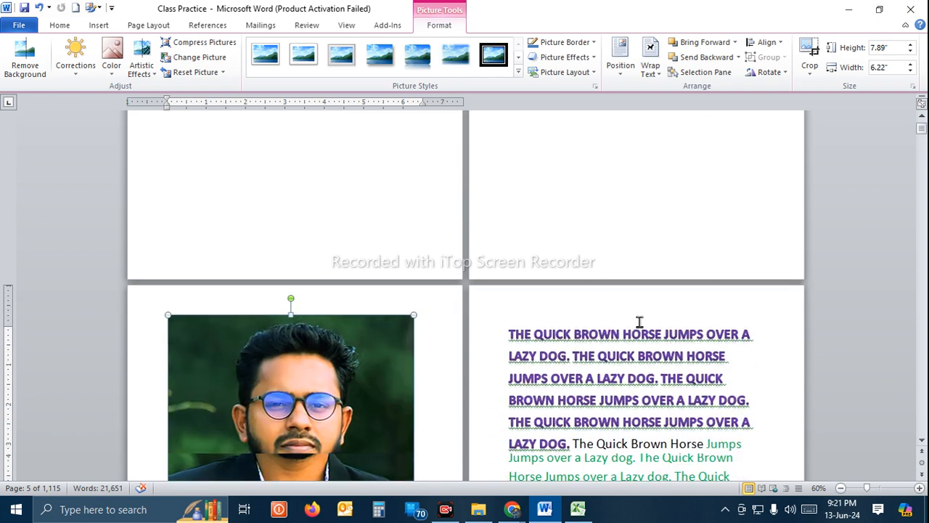
left_click_drag(381, 281, 684, 282)
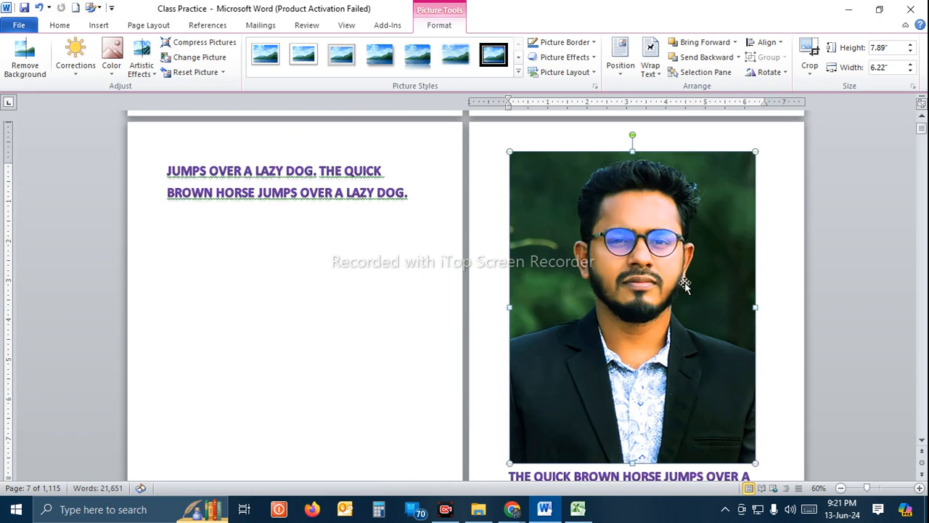
Step: Shrink the portrait proportionally to 7.01" high by 5.53" wide and locate it again among the reflowed pages
left_click_drag(755, 463, 728, 428)
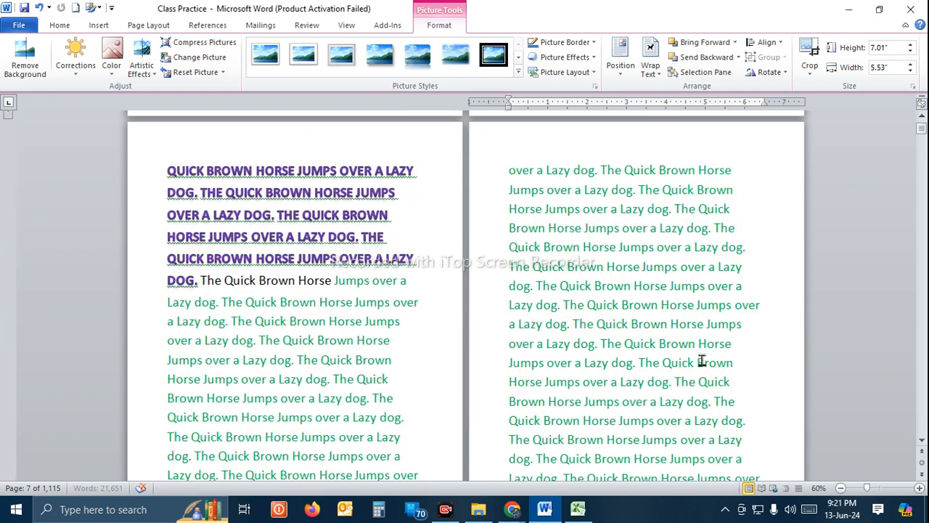
scroll(622, 360, "up", 3)
scroll(622, 360, "up", 8)
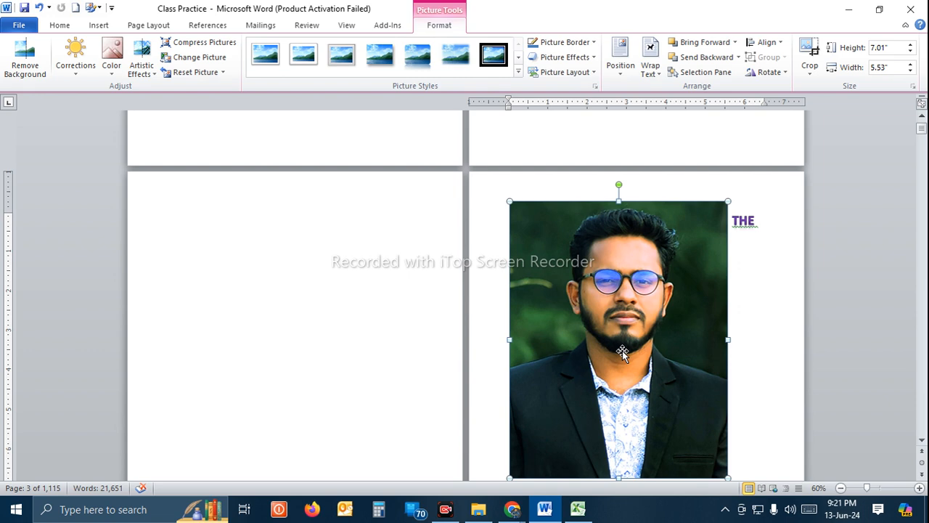
Step: Start cropping the portrait and trim a narrow strip off its right side
scroll(621, 350, "down", 1)
scroll(642, 365, "up", 1)
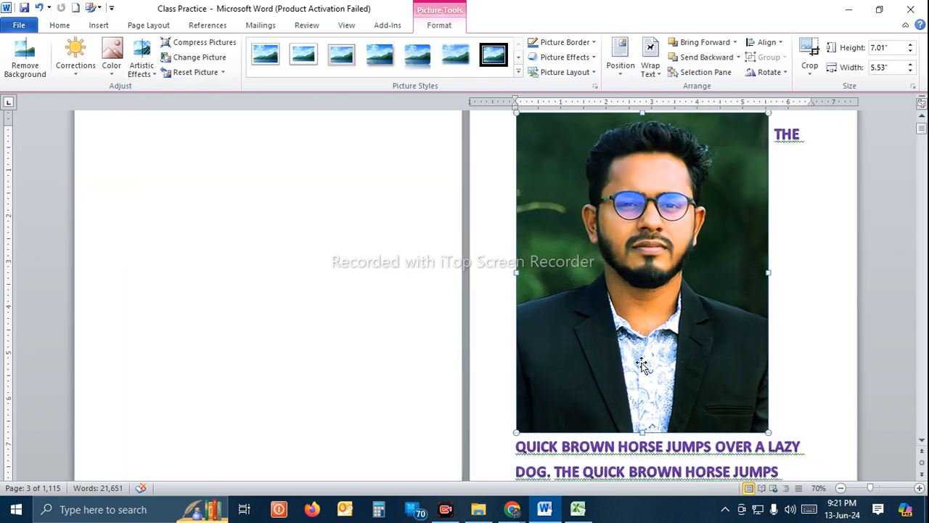
scroll(701, 361, "up", 1)
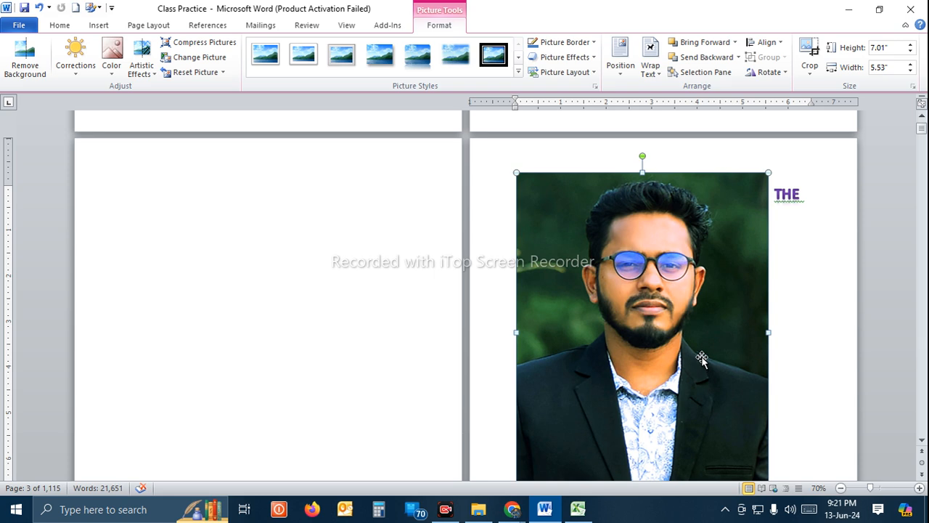
scroll(701, 358, "down", 1)
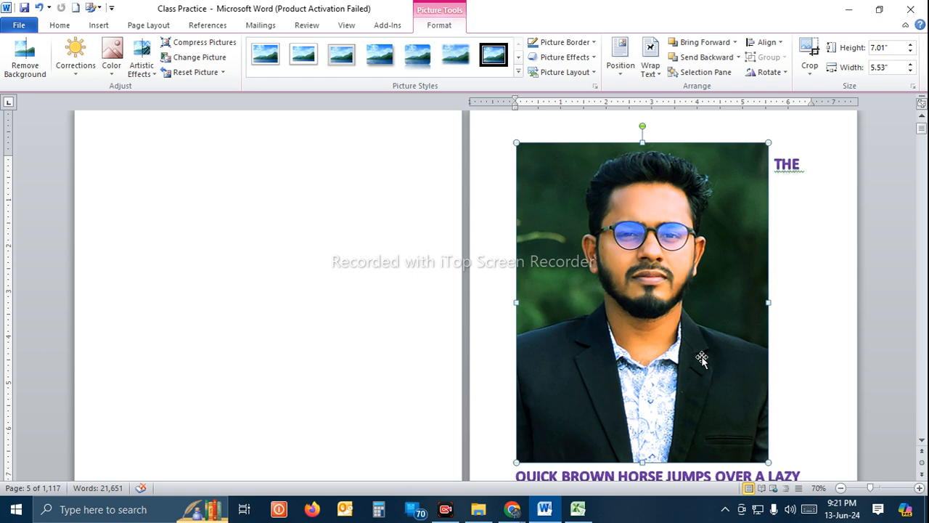
left_click(808, 71)
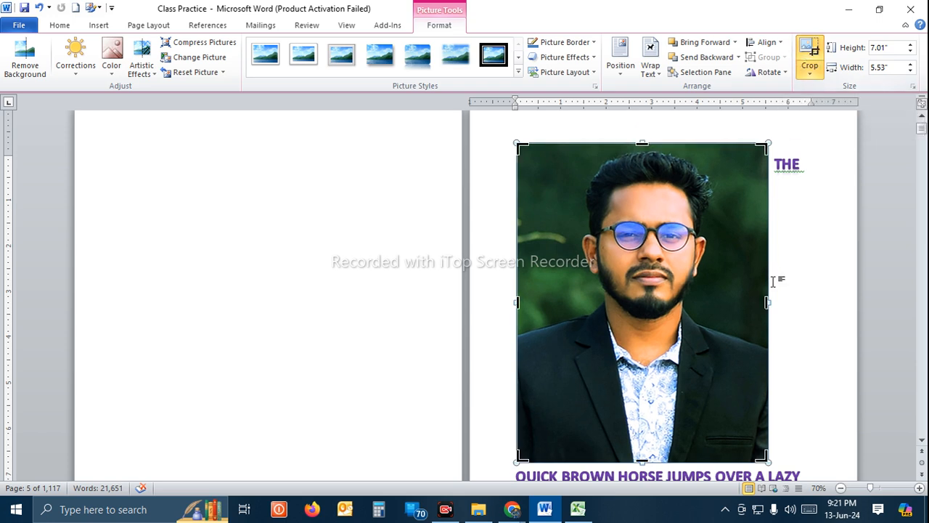
left_click_drag(768, 302, 756, 302)
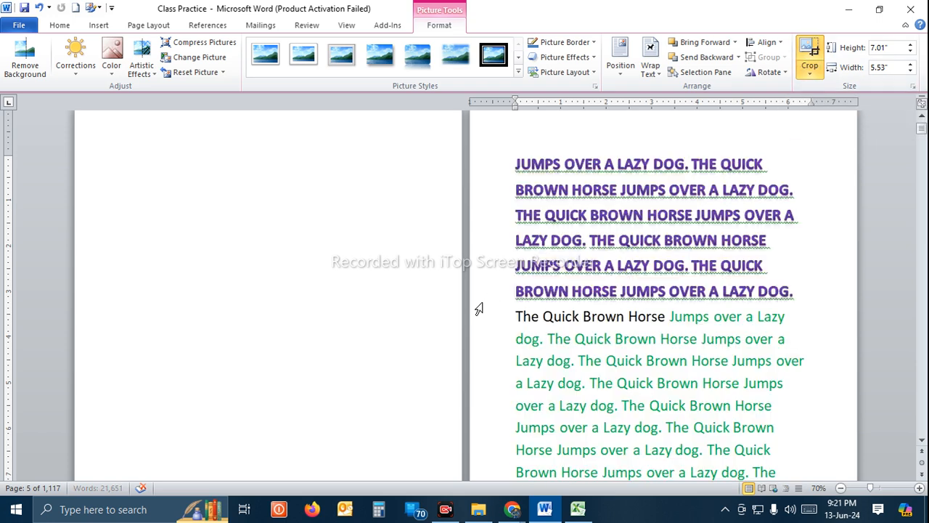
Step: Crop the left and bottom edges of the portrait photo, leaving it about 6.78 inches high and 4.91 inches wide
left_click_drag(123, 305, 141, 305)
scroll(198, 311, "down", 2)
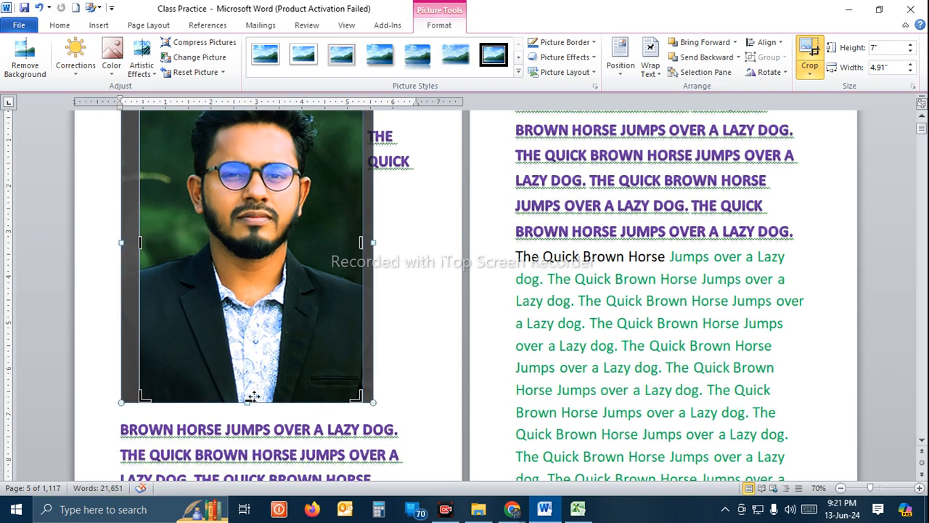
left_click_drag(251, 399, 250, 392)
scroll(252, 290, "up", 2)
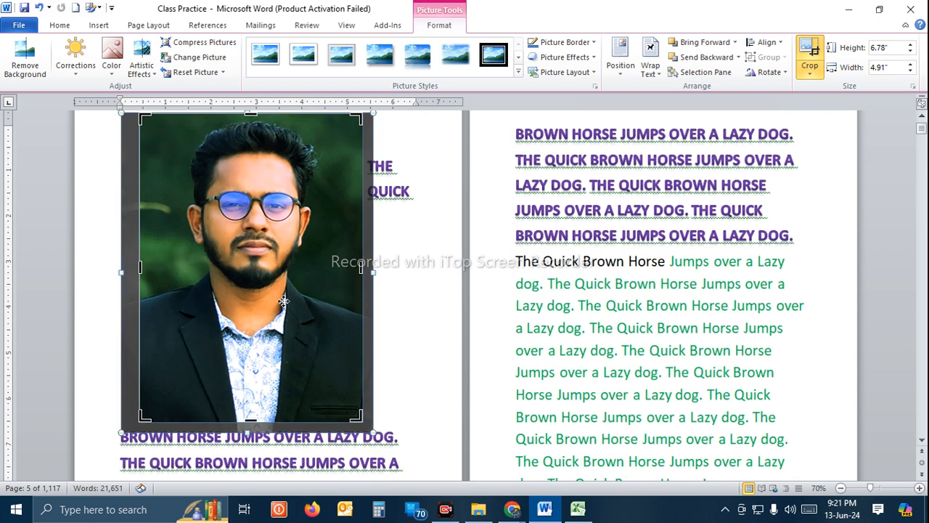
left_click(433, 298)
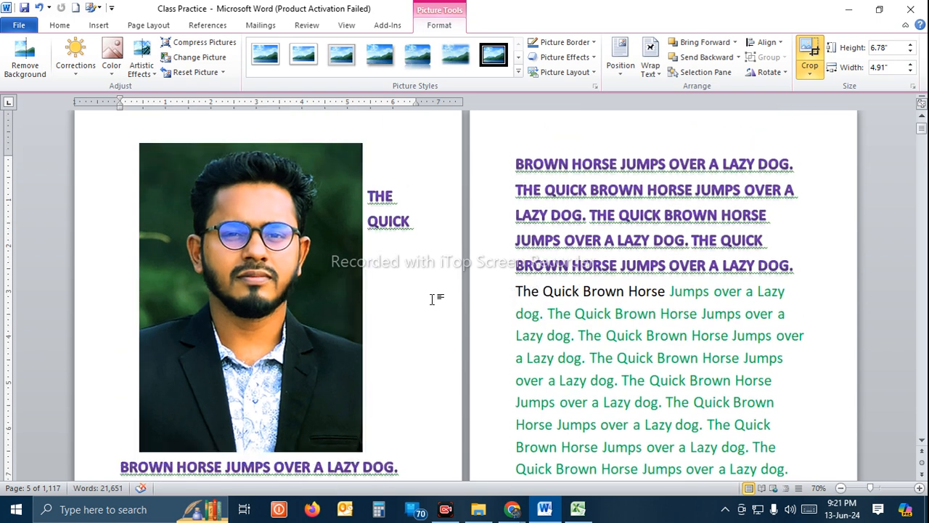
Step: Set the cropped photo's height to 2 inches, and follow with a width of 1.6 inches
left_click(310, 308)
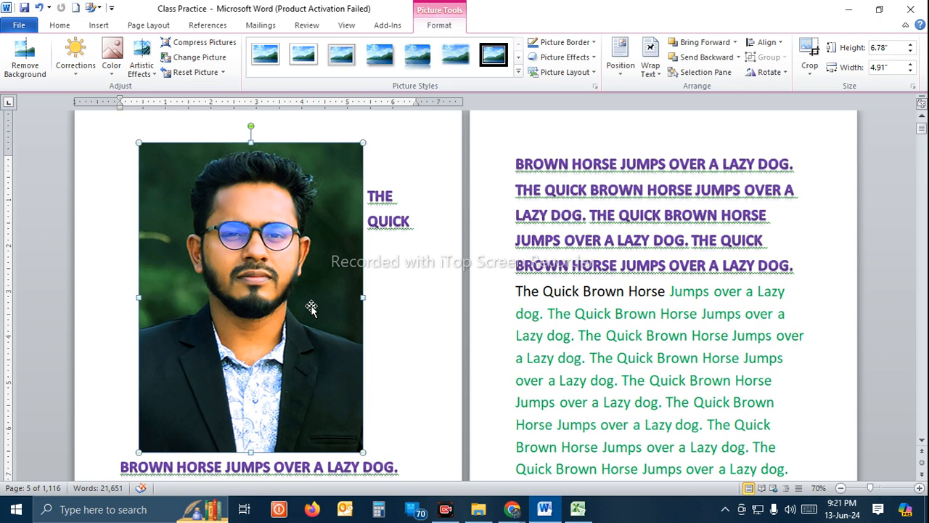
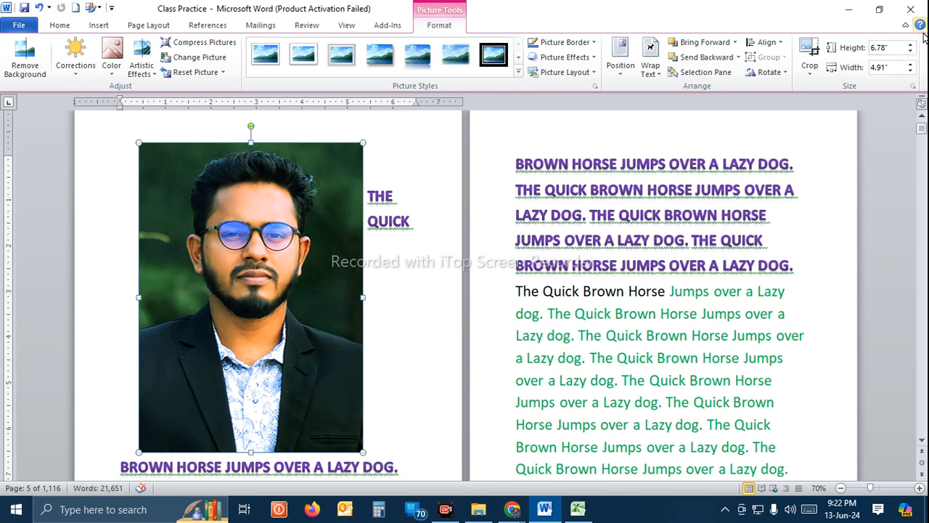
left_click(892, 48)
type("2")
key("Return")
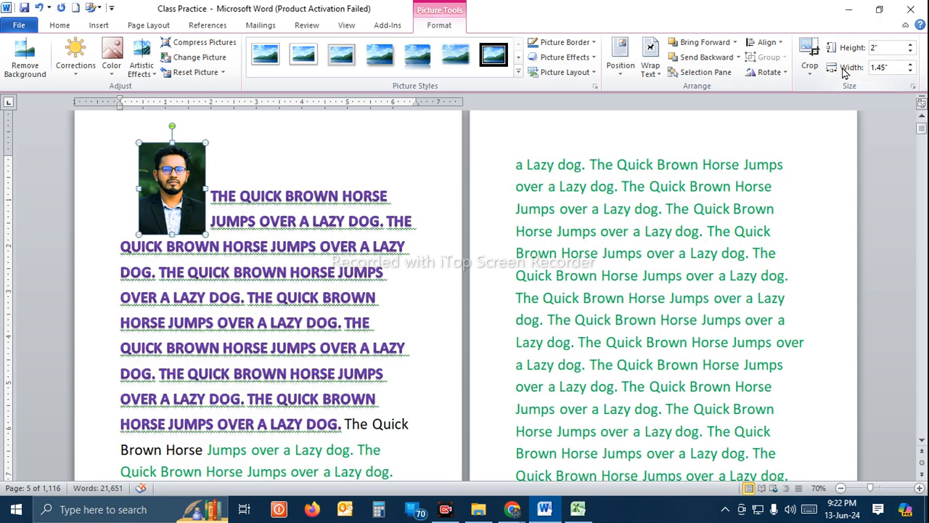
left_click(893, 67)
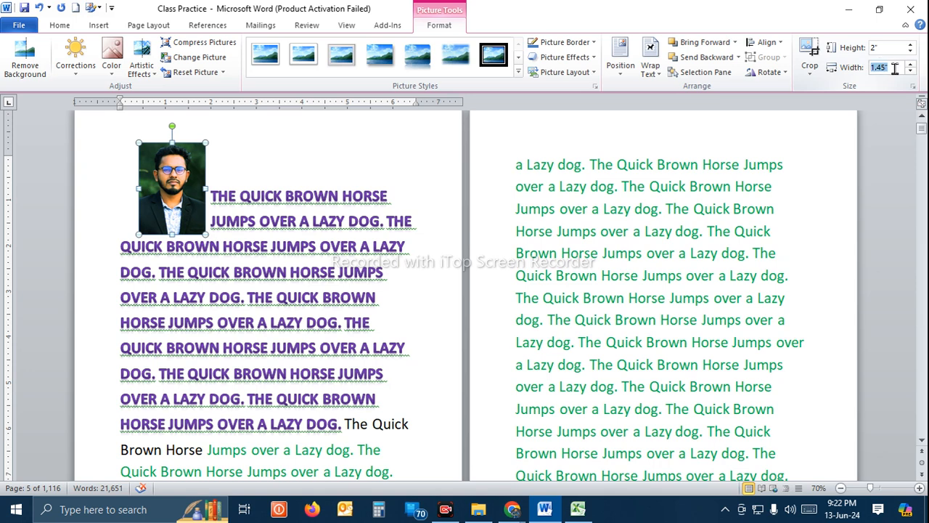
type("1.6")
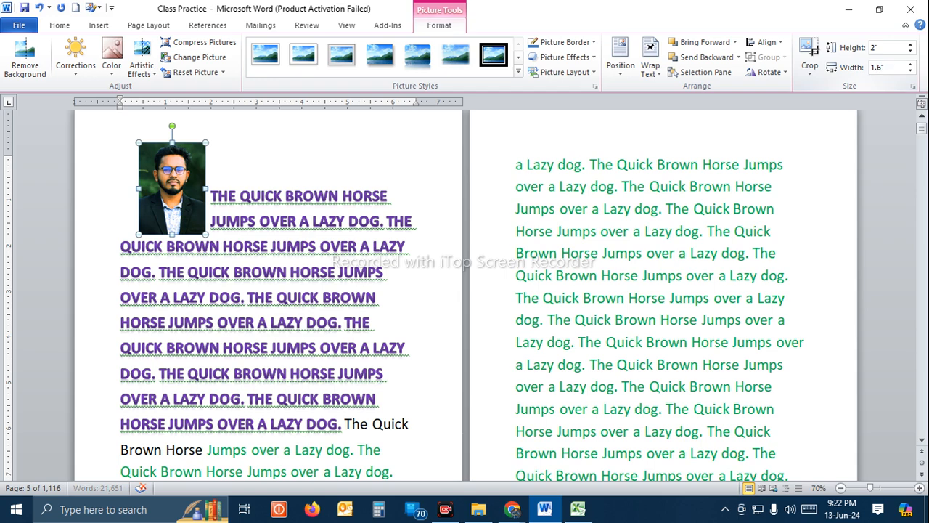
key("Return")
left_click(883, 48)
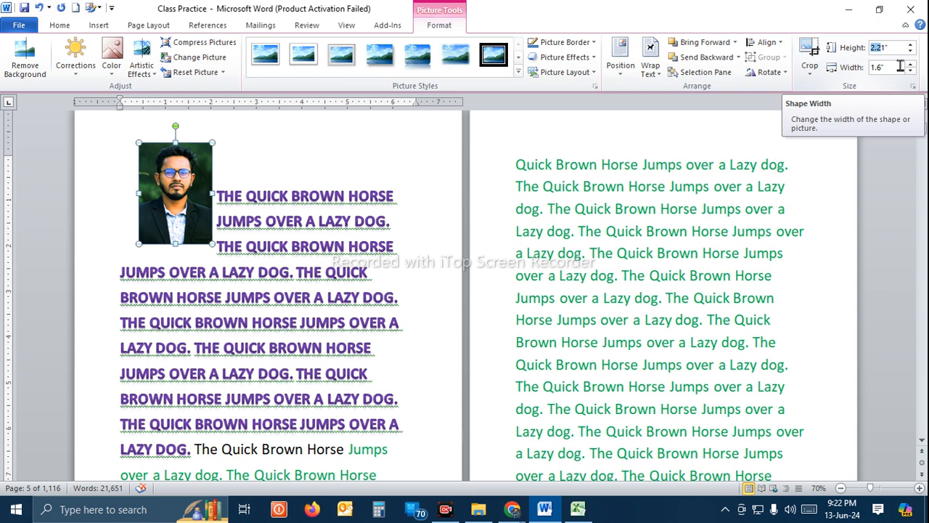
left_click(202, 183)
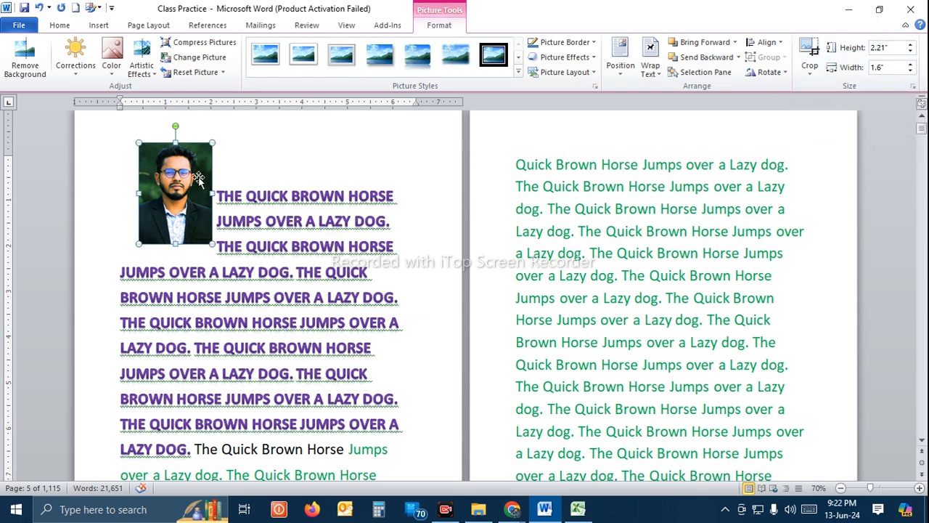
right_click(198, 179)
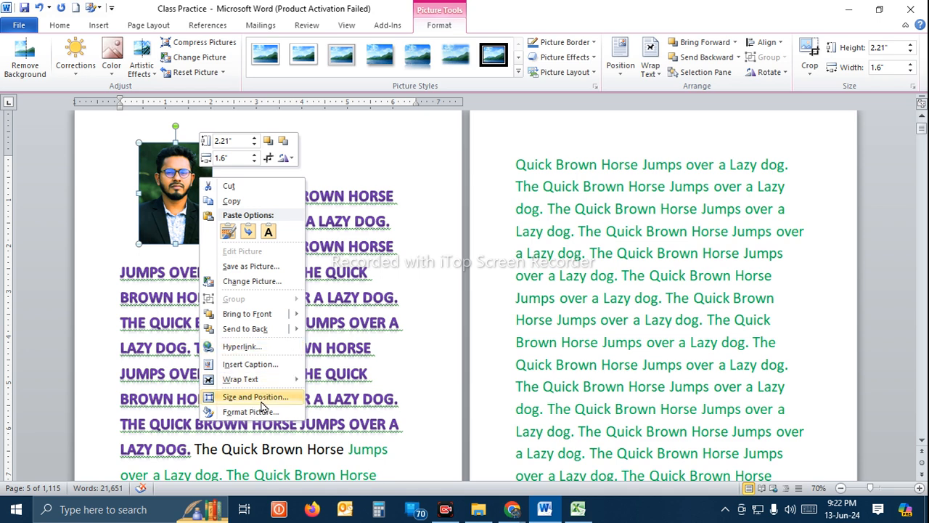
key("Escape")
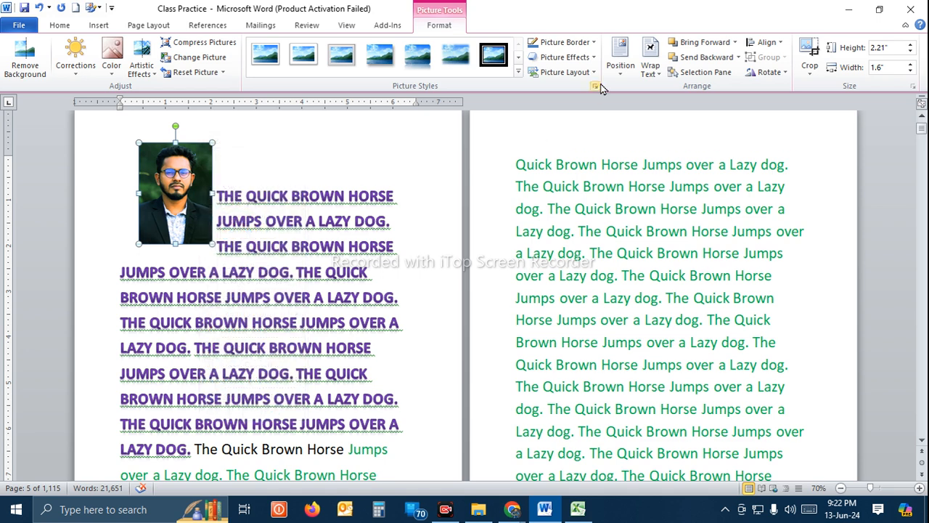
Step: Open the photo's full layout options and set its absolute height to 2 inches
left_click(617, 65)
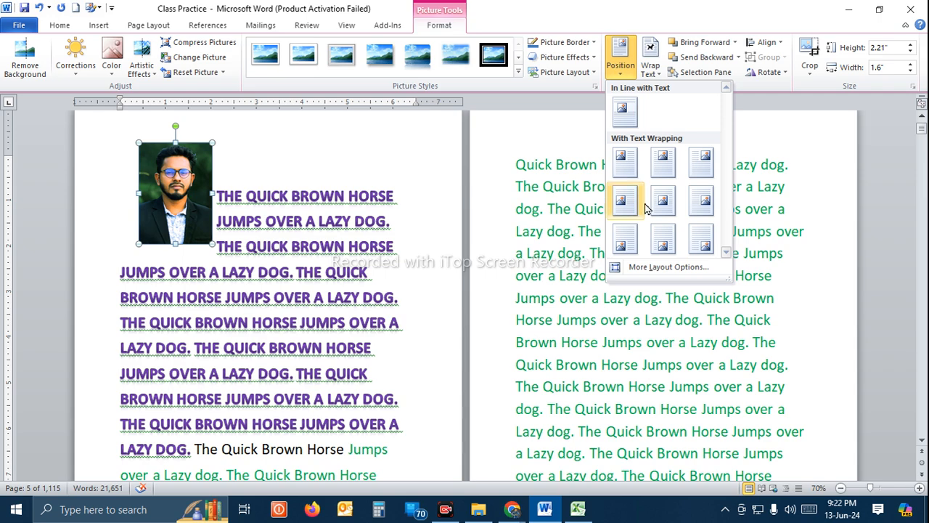
left_click(664, 269)
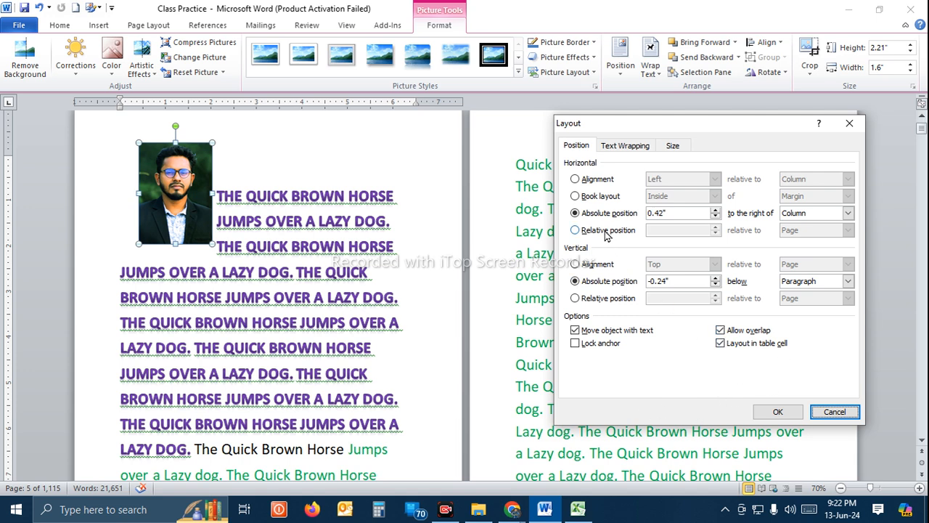
left_click(674, 213)
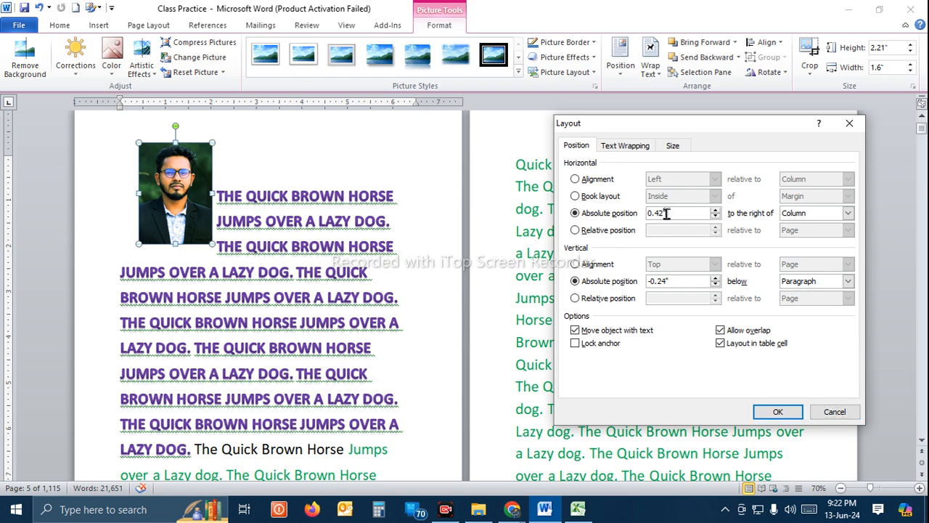
left_click_drag(666, 214, 626, 214)
left_click(676, 146)
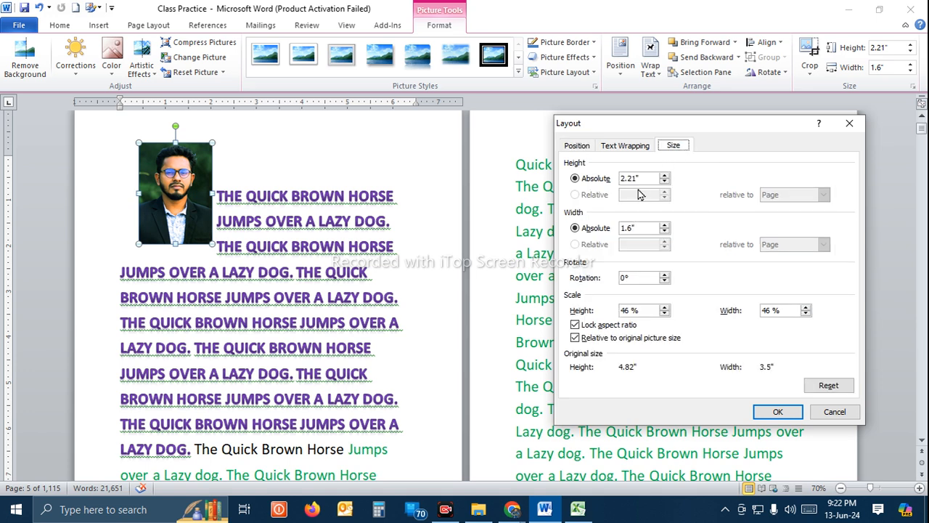
left_click_drag(650, 176, 592, 181)
type("2")
key("Tab")
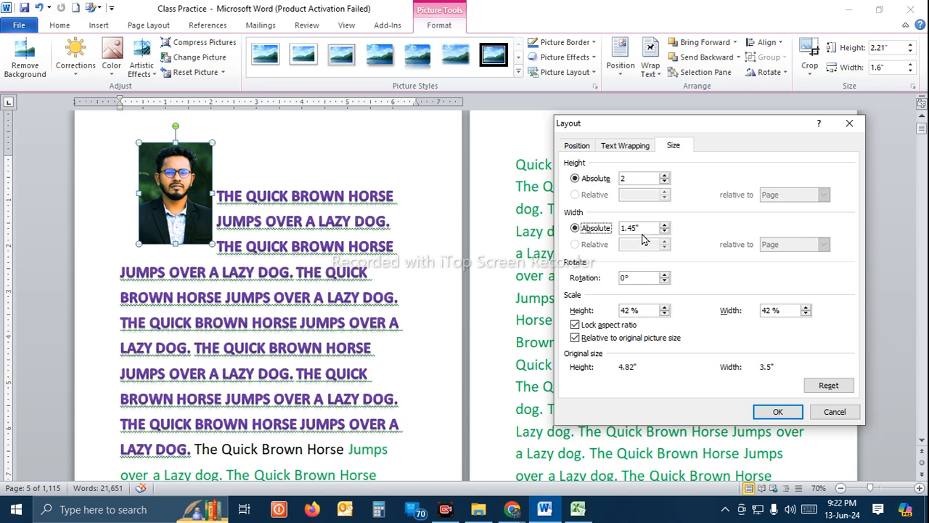
Step: Unlock the photo's aspect ratio, set its absolute width to 1.6 inches, and apply the layout settings
left_click_drag(640, 228, 619, 228)
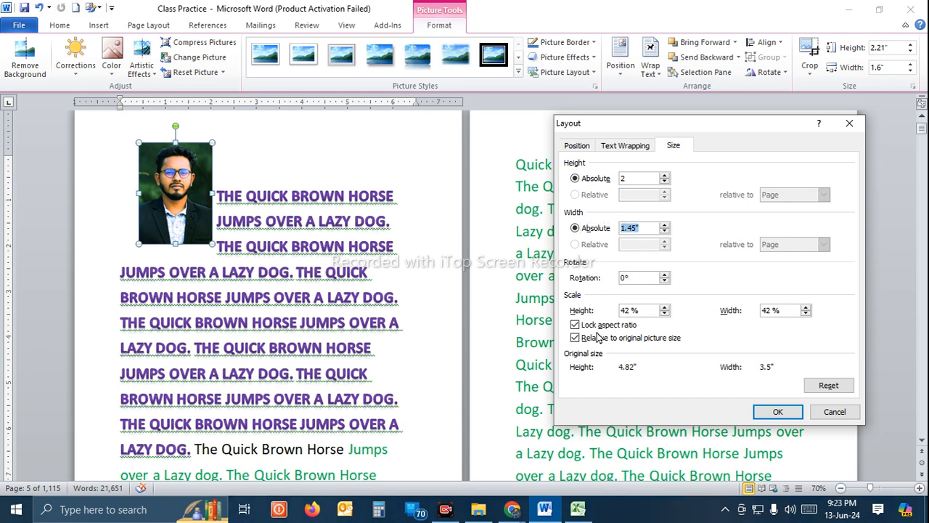
left_click(601, 328)
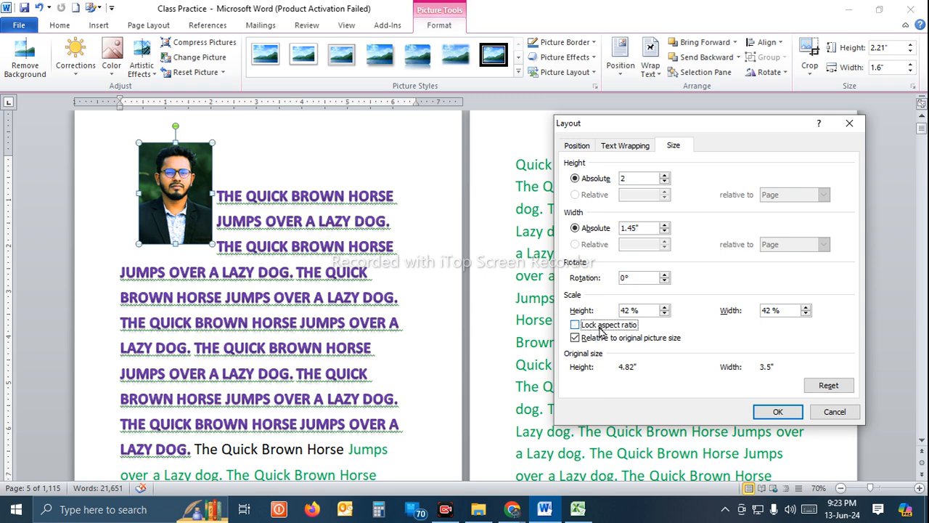
left_click_drag(644, 177, 614, 178)
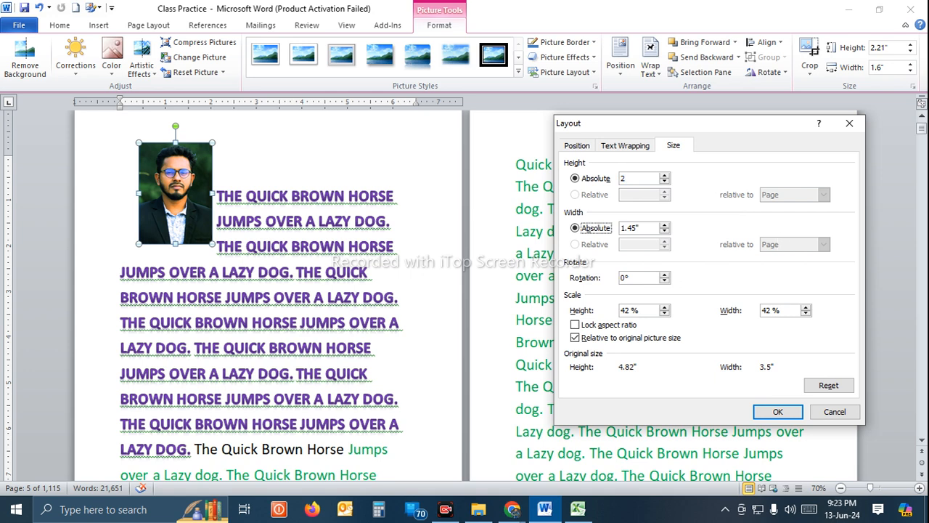
key("Tab")
left_click(778, 412)
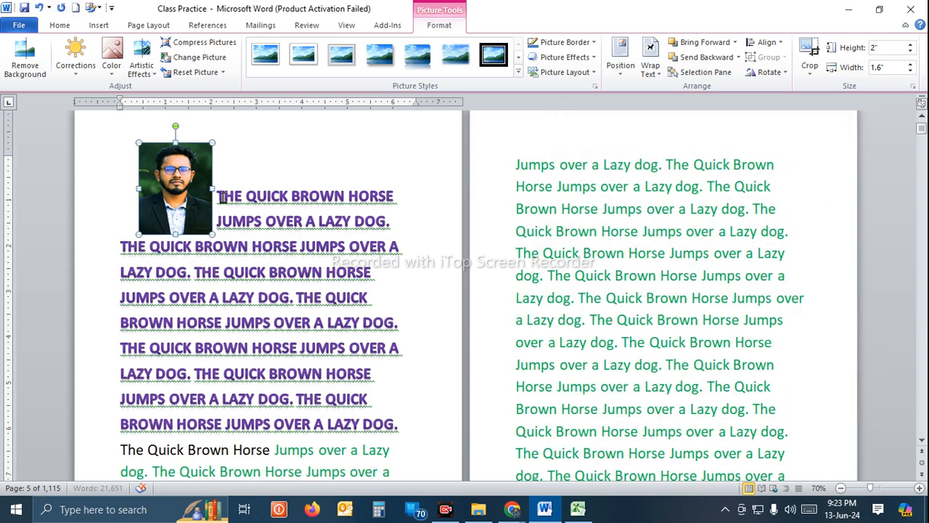
Step: Move the photo to the upper-right corner of the page, beside the first lines of the purple text
left_click_drag(197, 196, 825, 166)
scroll(355, 282, "up", 3)
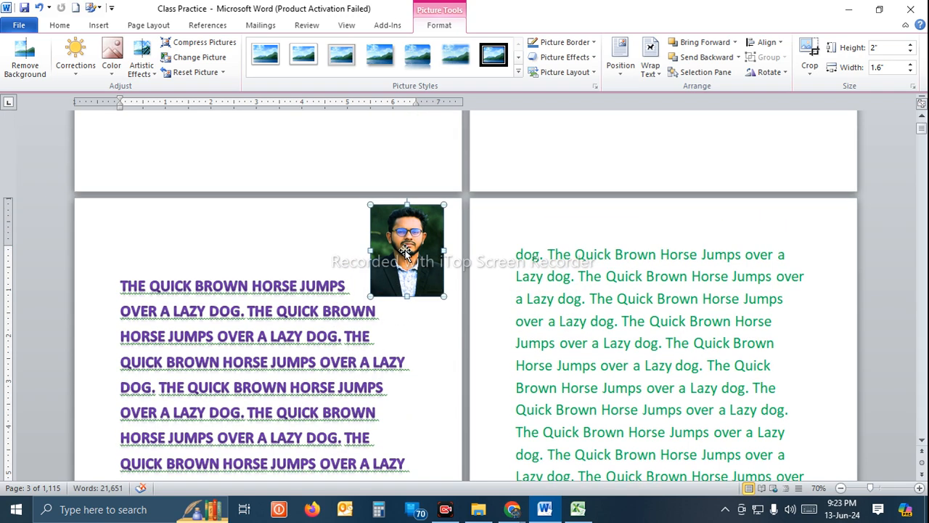
left_click_drag(405, 253, 775, 263)
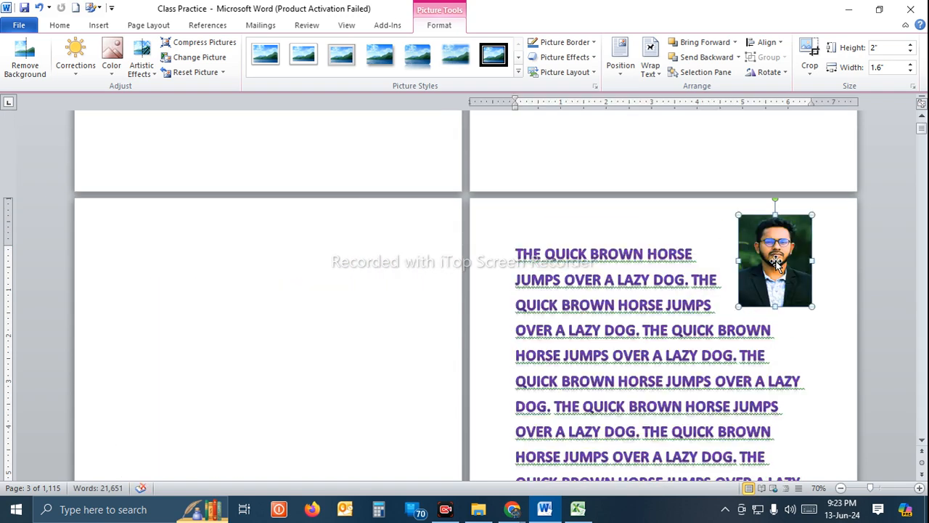
scroll(778, 267, "up", 2)
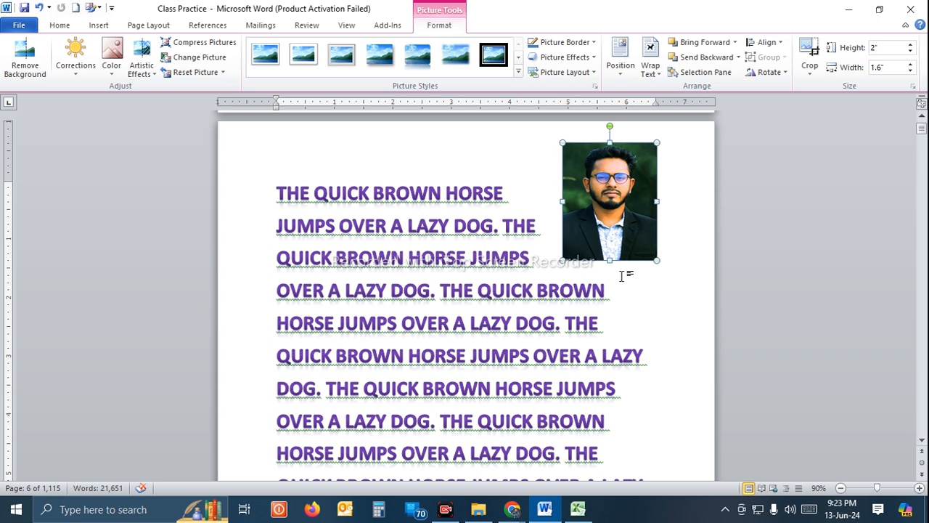
scroll(622, 276, "up", 2)
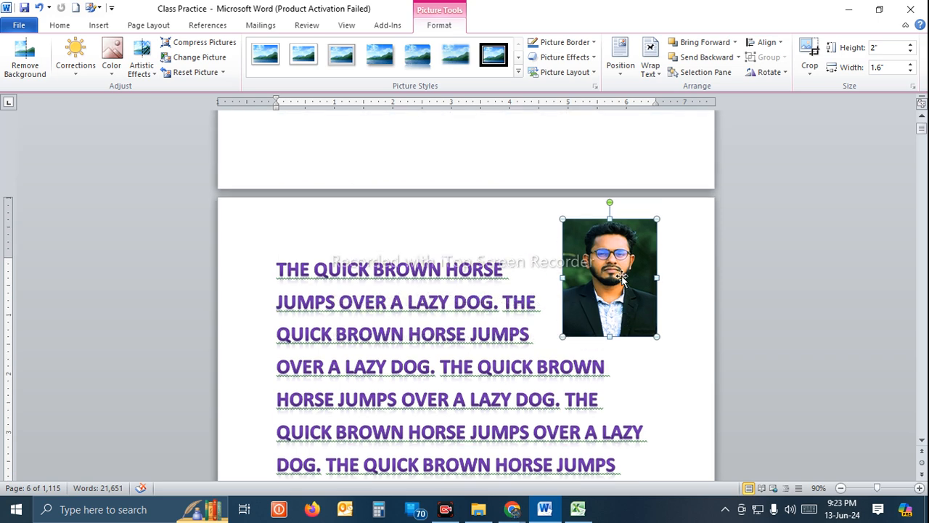
Step: Try removing the photo's background, and undo the removal
left_click(24, 60)
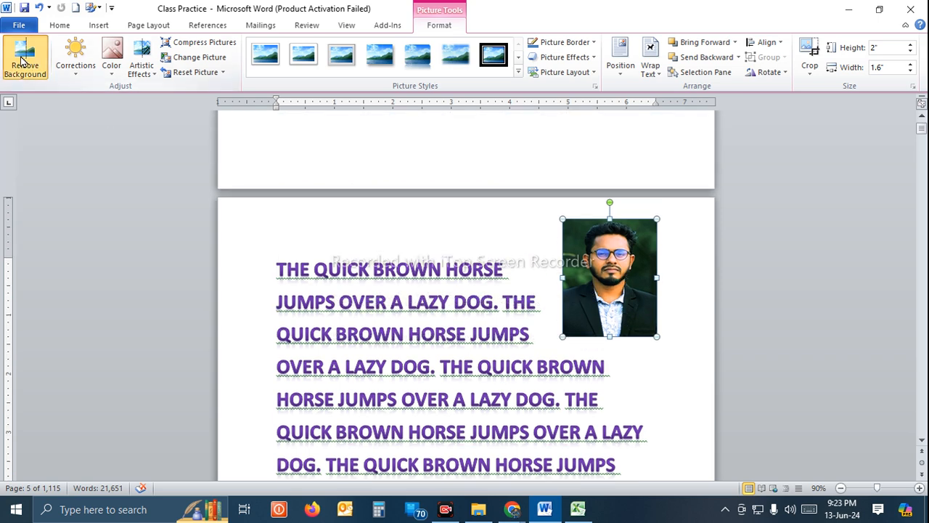
left_click(658, 385)
key("ctrl+z")
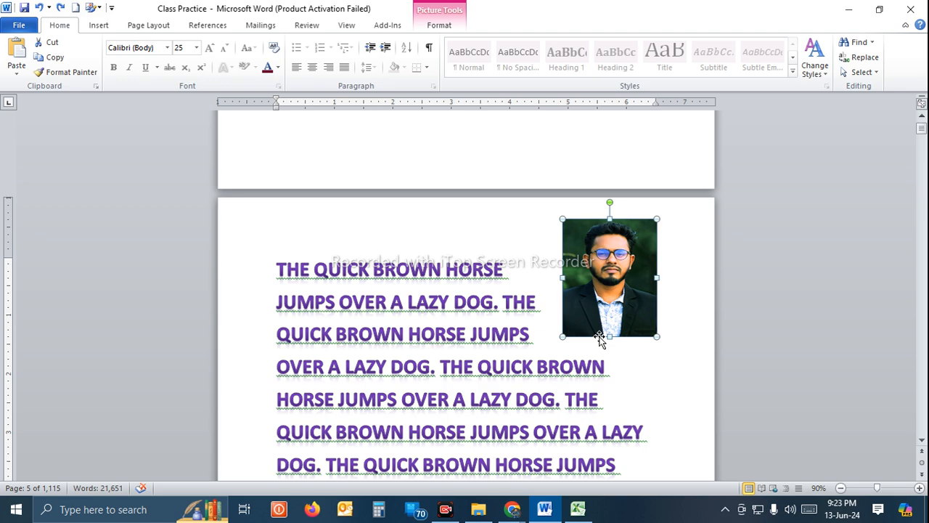
Step: Switch to the Google Meet call and check the participants' in-call messages
left_click(521, 513)
left_click(489, 457)
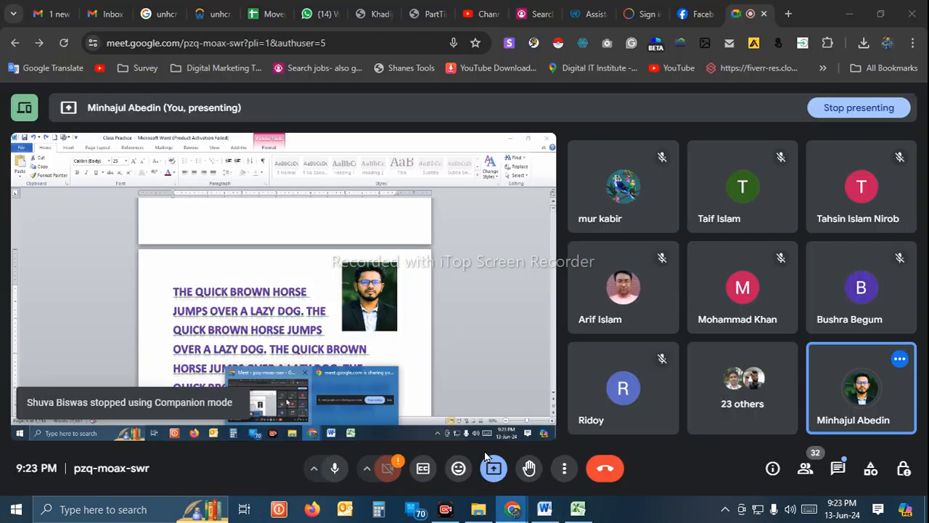
left_click(838, 468)
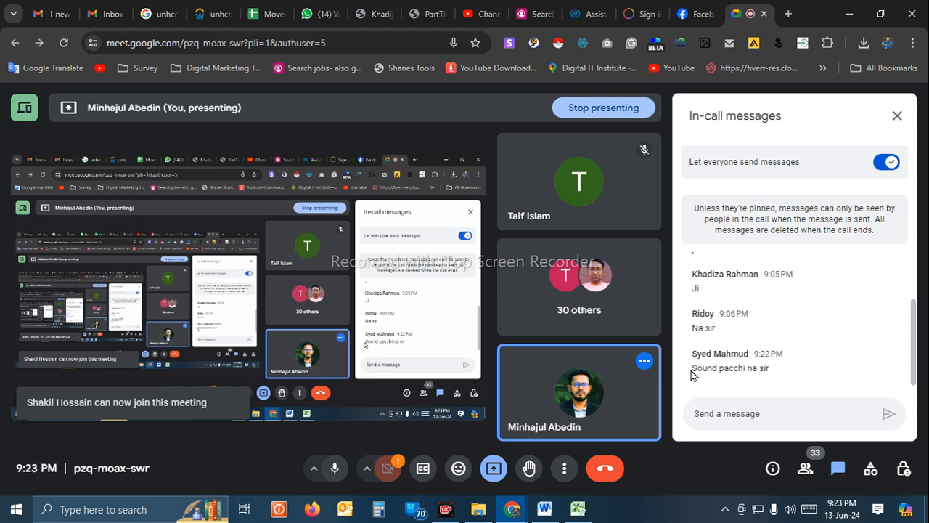
left_click(897, 115)
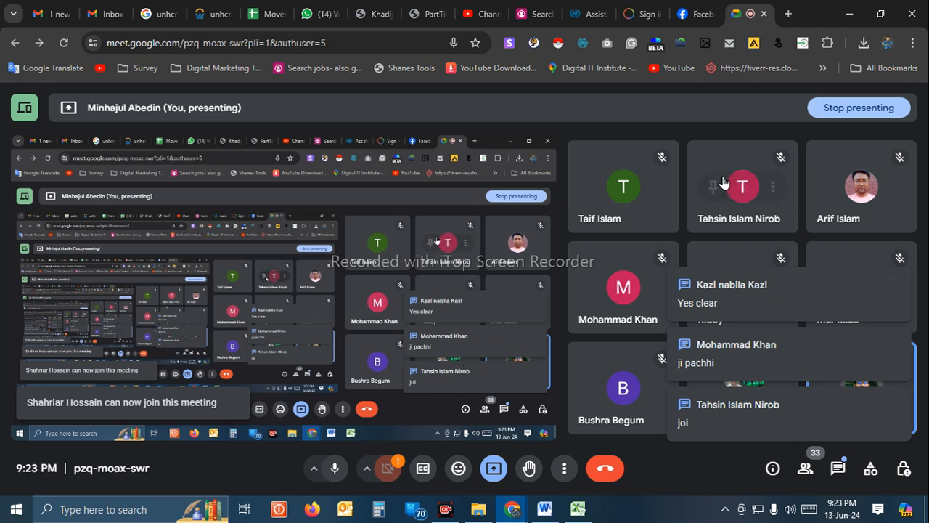
left_click(780, 375)
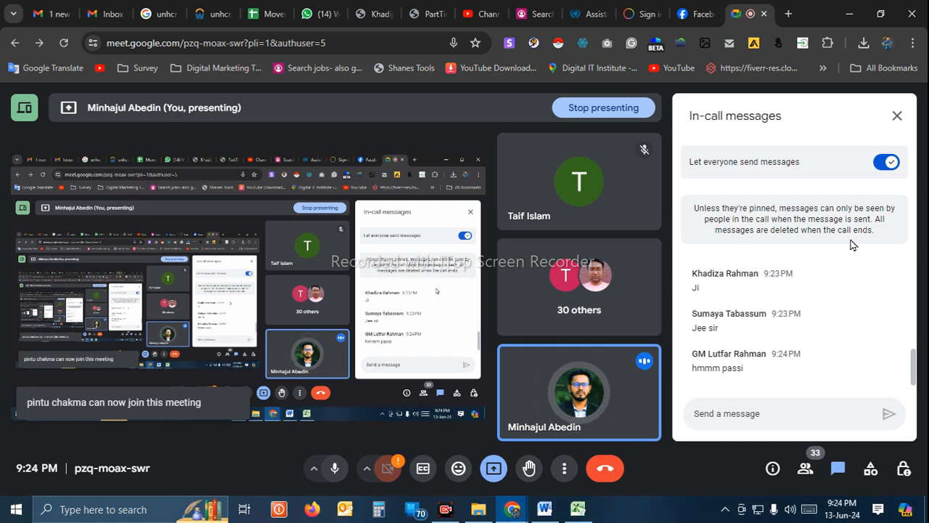
left_click(896, 116)
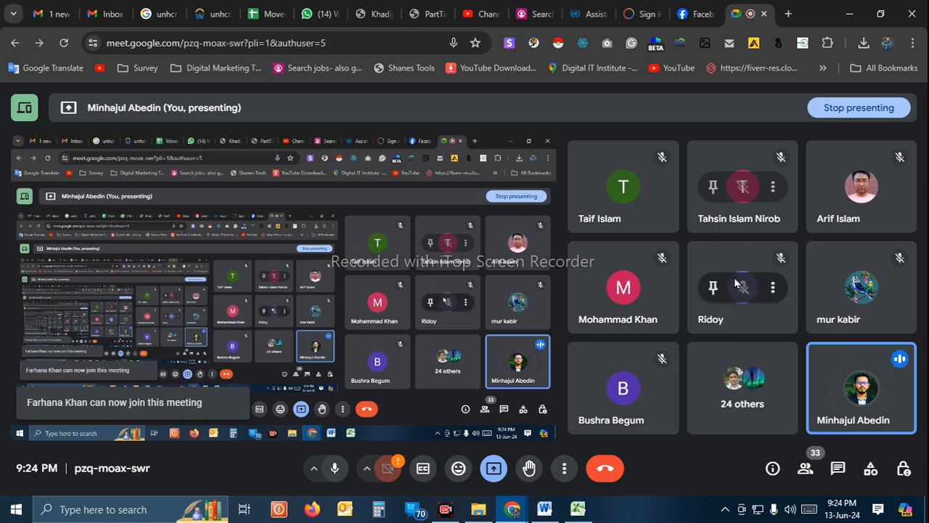
Step: View the meeting's list of participants and close it
left_click(805, 468)
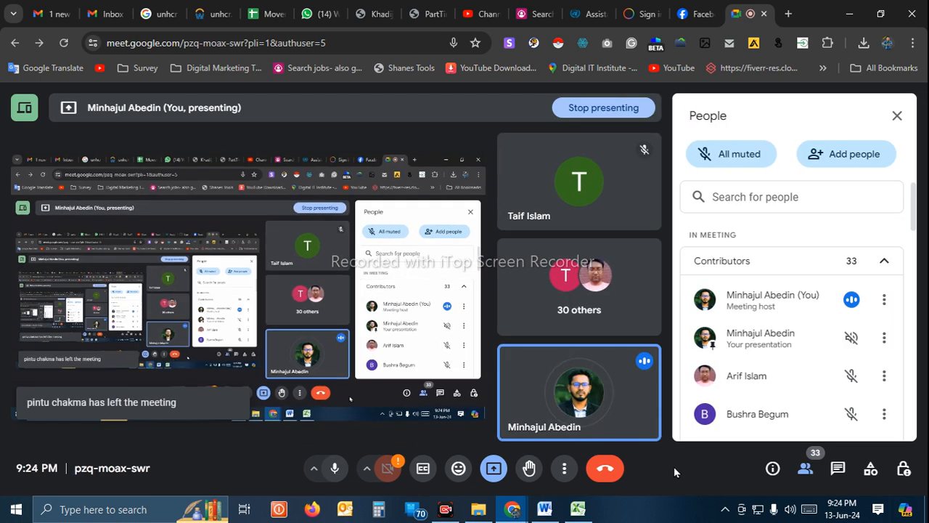
left_click(897, 116)
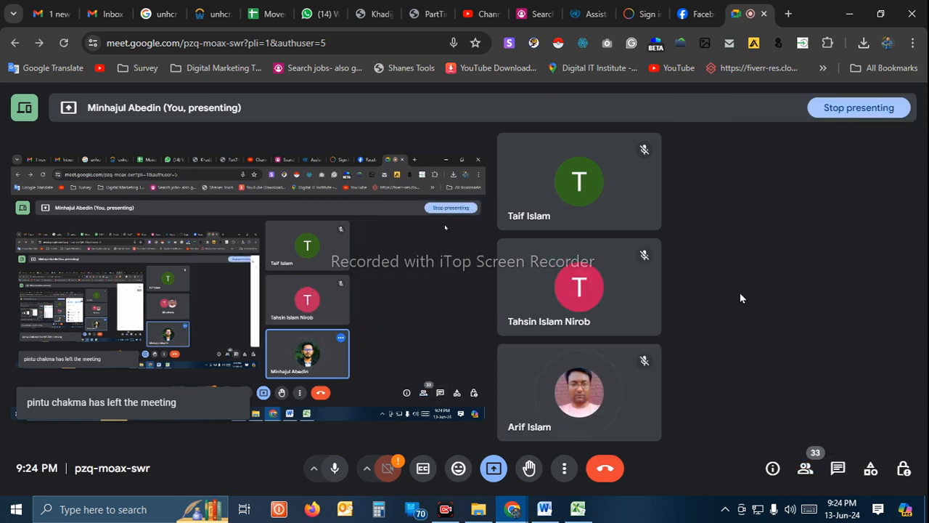
mouse_move(570, 508)
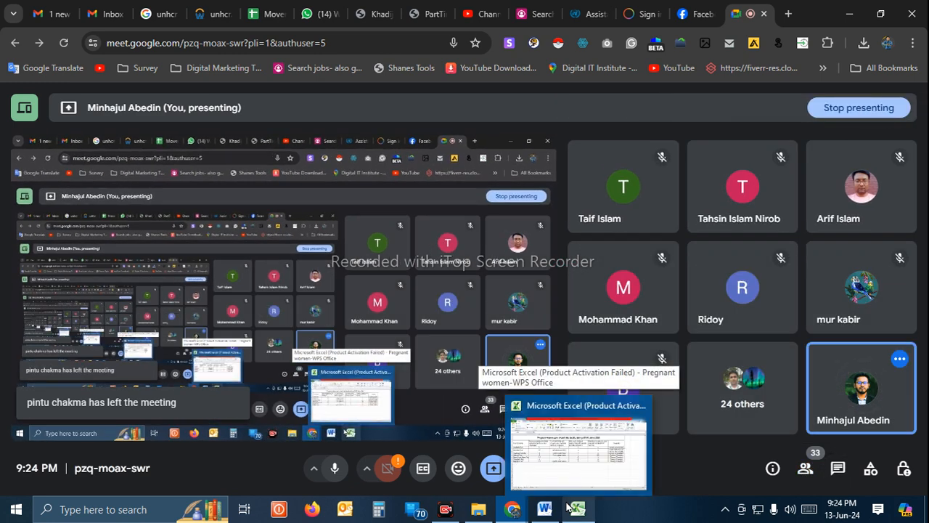
Step: Return to the Class Practice document and apply the strongest Sharpen correction preset to the portrait photo
mouse_move(514, 511)
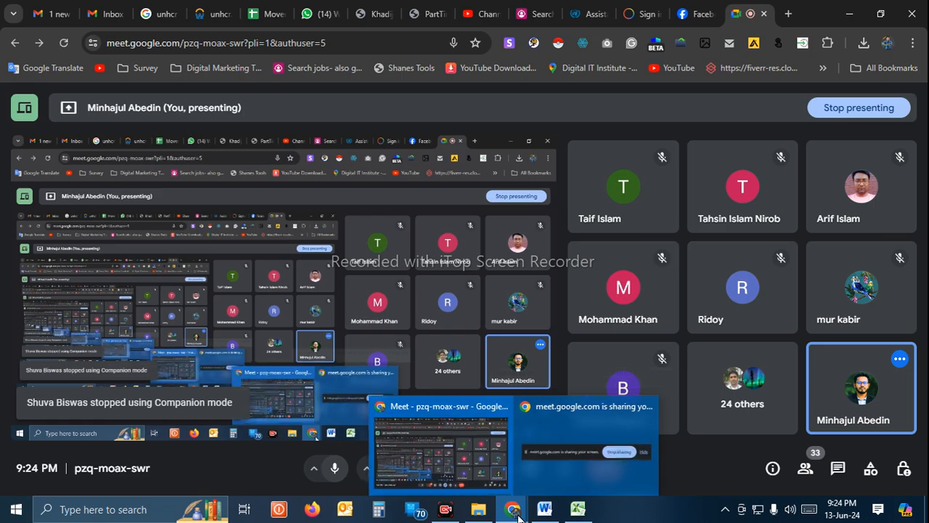
left_click(544, 508)
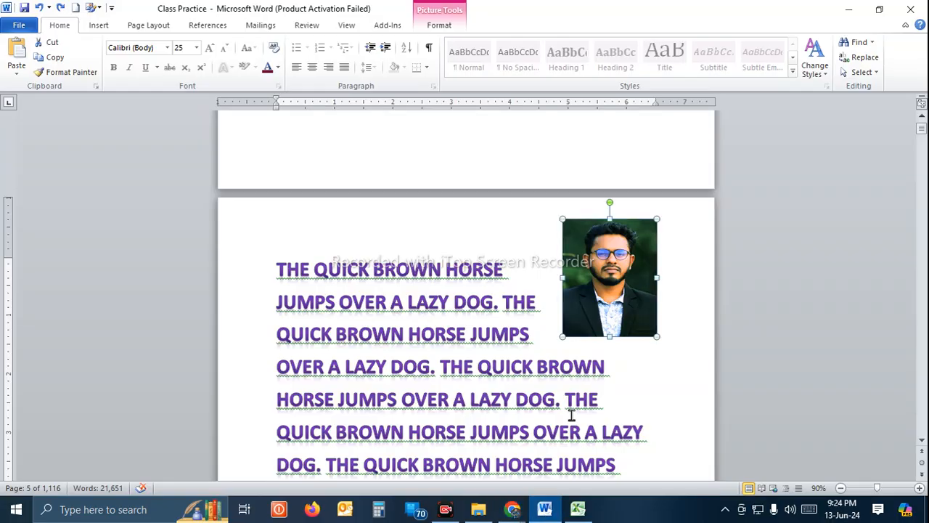
double_click(613, 258)
left_click(80, 82)
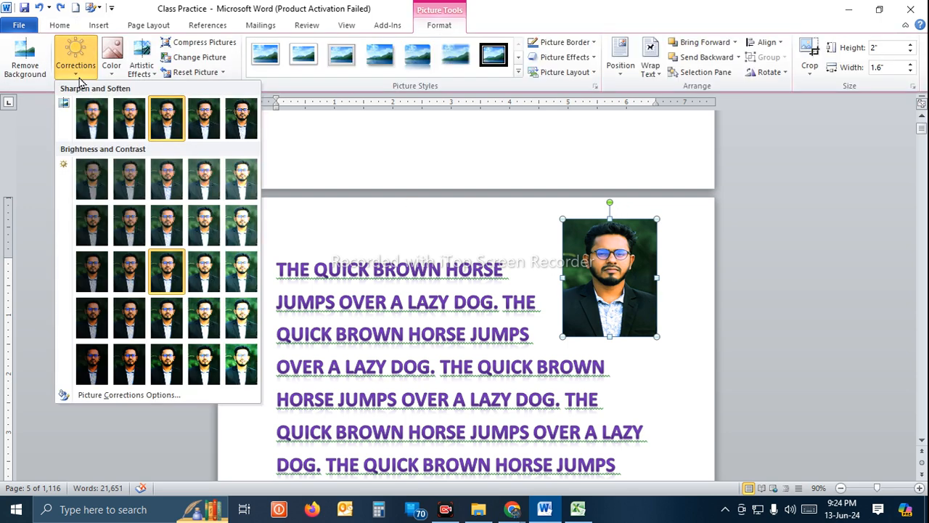
left_click(241, 123)
left_click(76, 54)
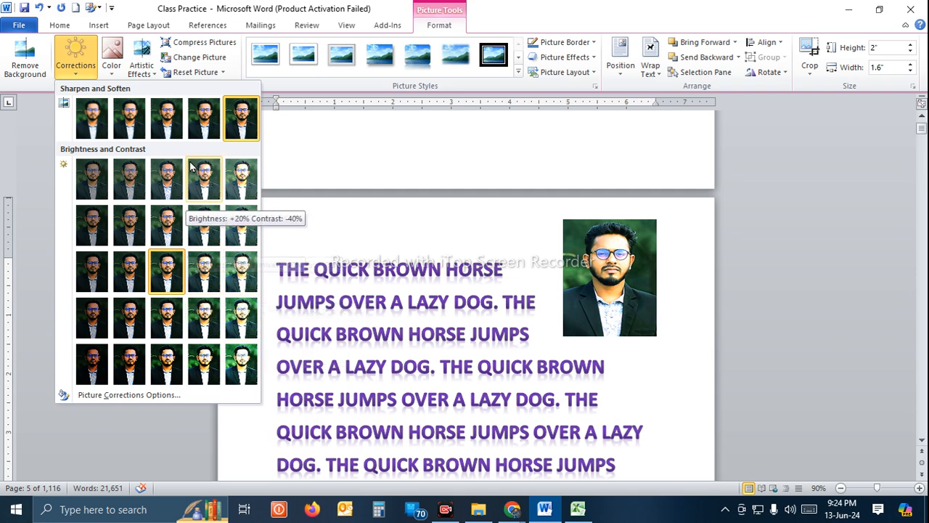
left_click(245, 129)
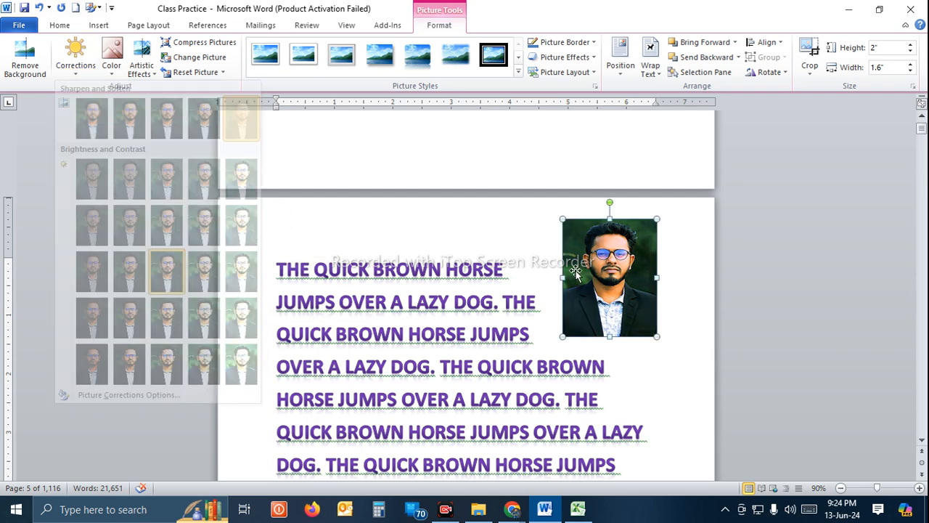
Step: Recolor the photo in light orange, in light red, and finally in dark purple
left_click(119, 65)
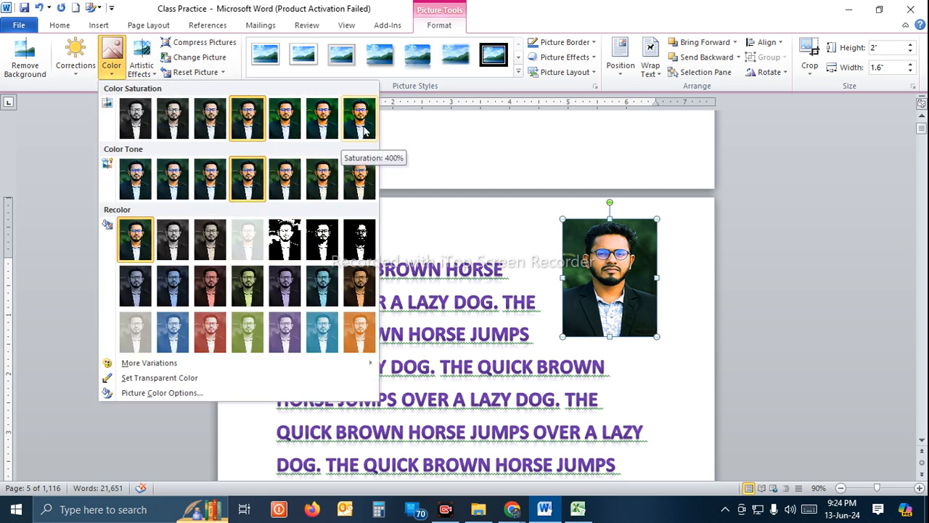
left_click(356, 330)
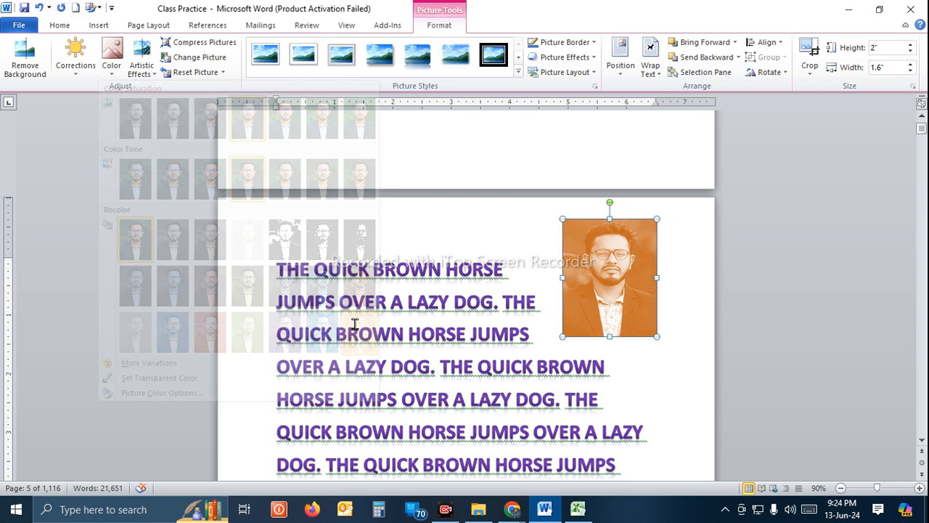
left_click(112, 61)
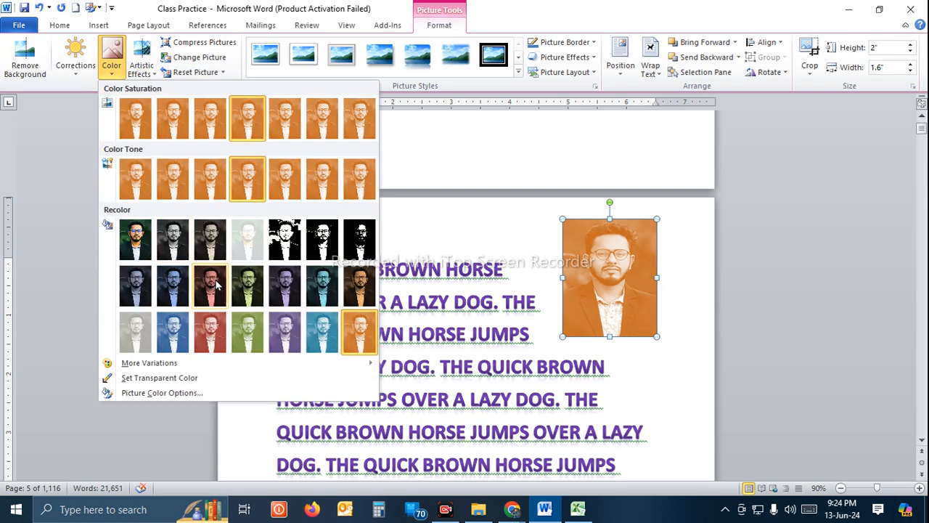
left_click(210, 332)
left_click(111, 61)
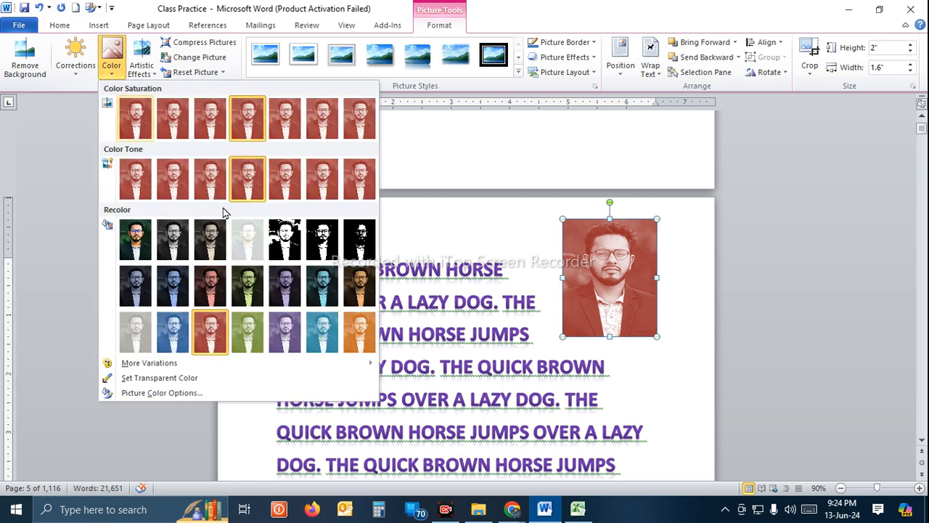
left_click(284, 285)
Step: Try the lowest color saturation preset on the purple photo, and set the saturation to 400%
left_click(112, 63)
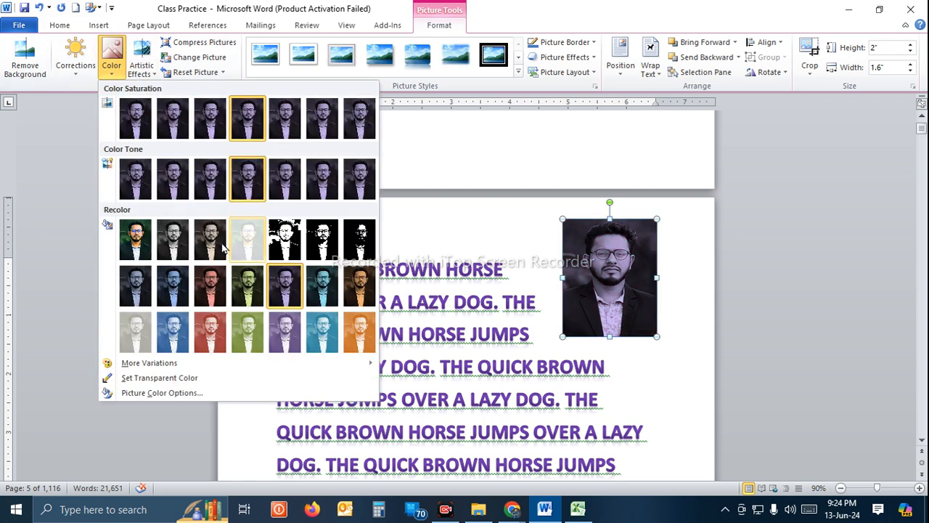
left_click(140, 138)
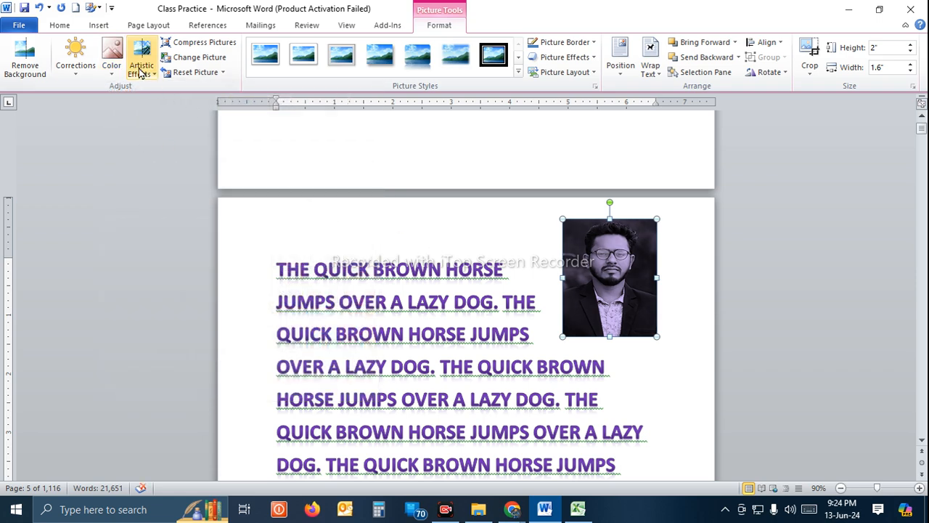
left_click(112, 63)
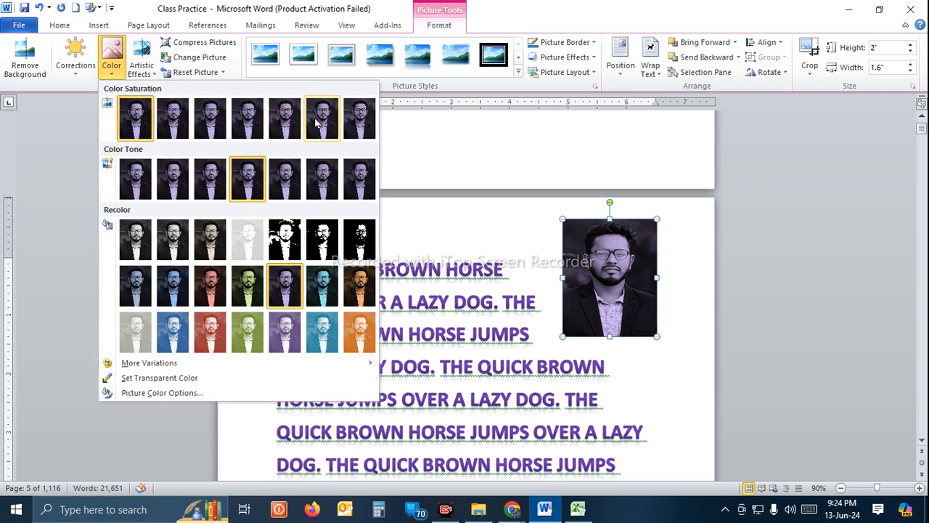
left_click(358, 125)
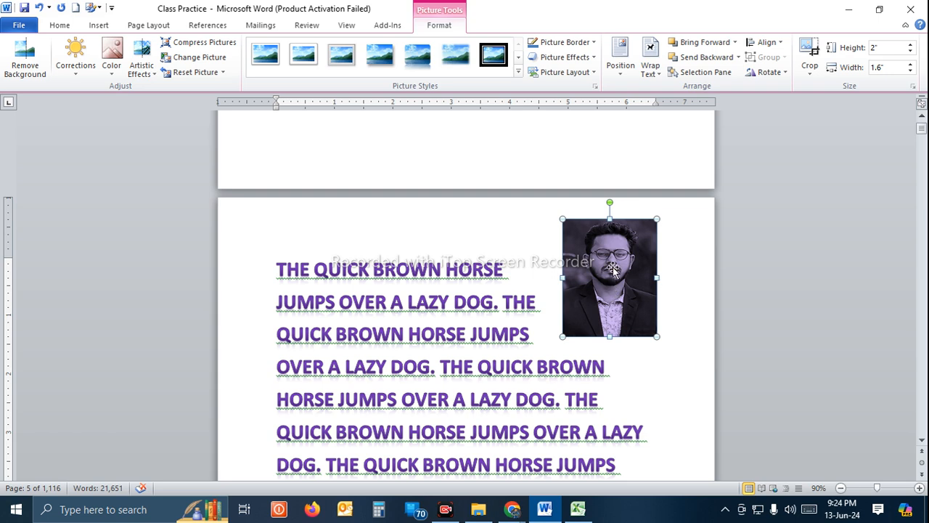
Step: View the artistic effect presets and the picture compression options for the photo without applying any
left_click(156, 70)
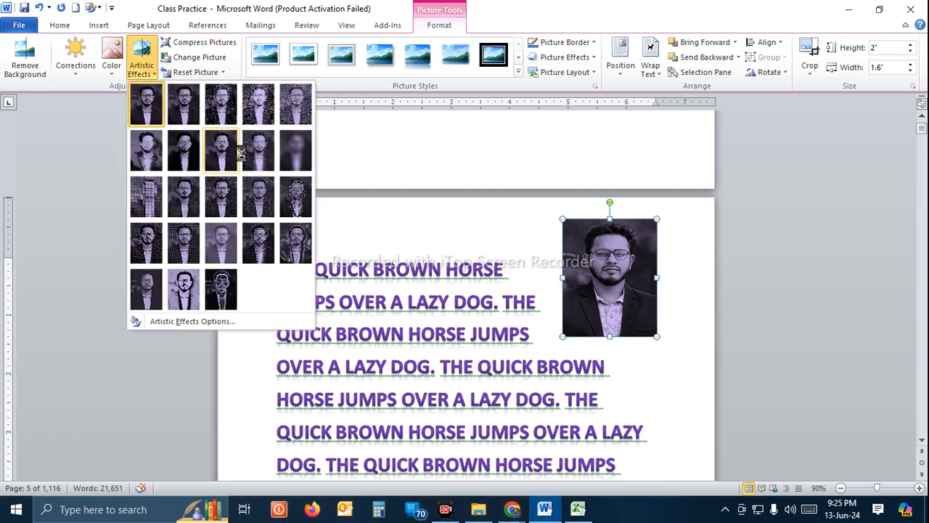
left_click(637, 289)
left_click(204, 43)
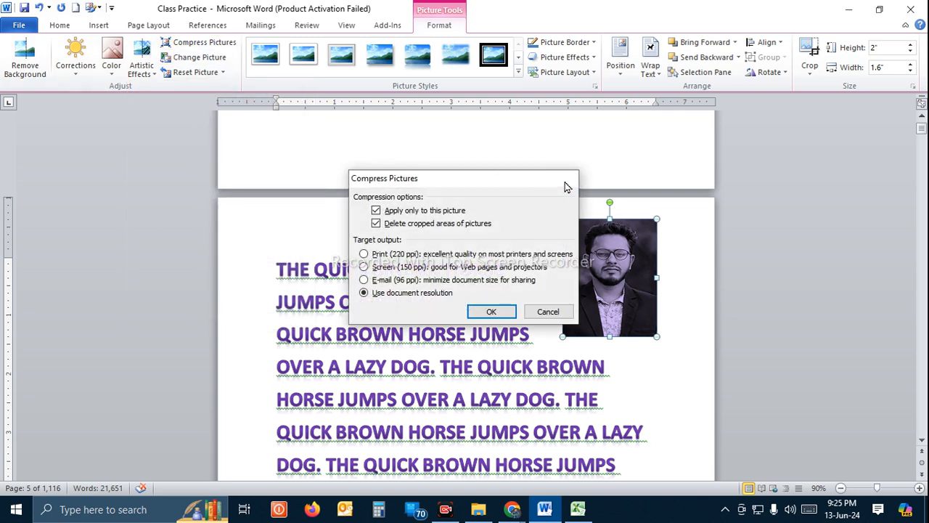
left_click(563, 181)
left_click(201, 46)
left_click(563, 178)
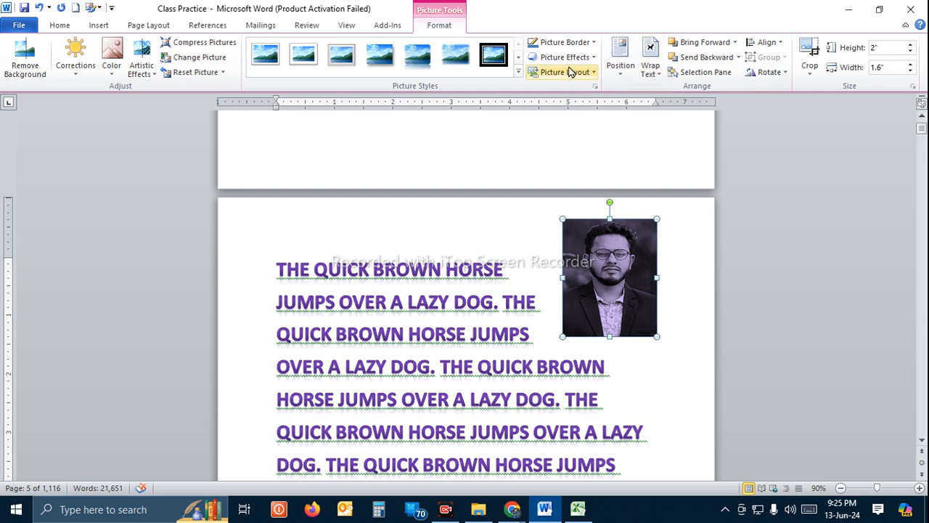
Step: Give the photo a dark red border with a weight of 4½ pt
left_click(563, 42)
left_click(544, 141)
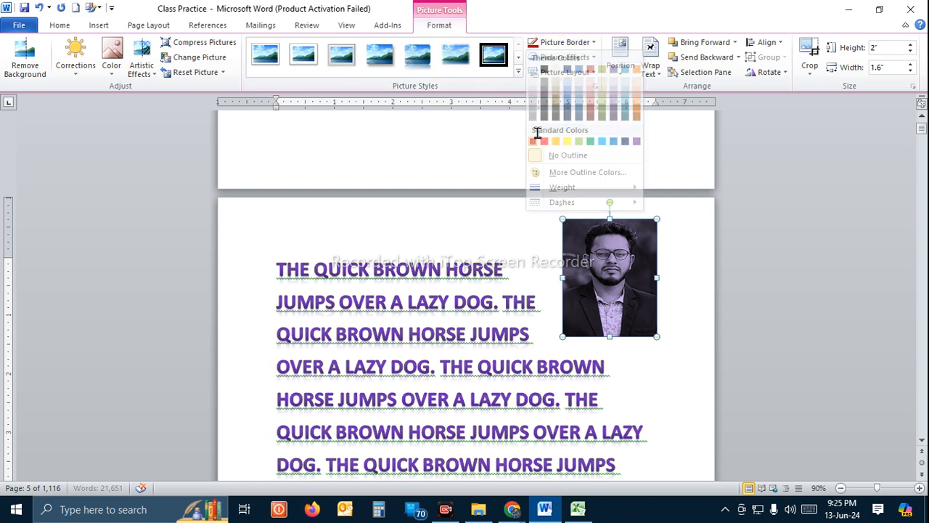
left_click(563, 42)
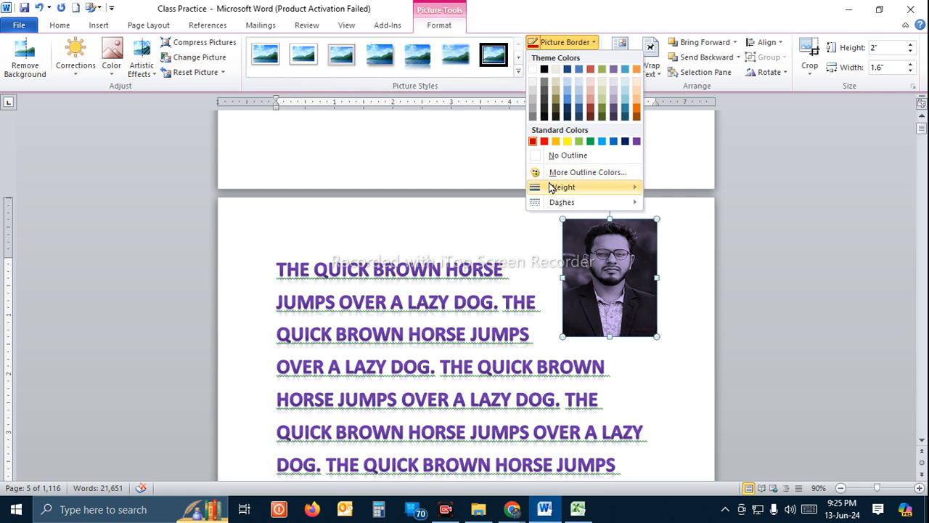
mouse_move(563, 187)
left_click(682, 296)
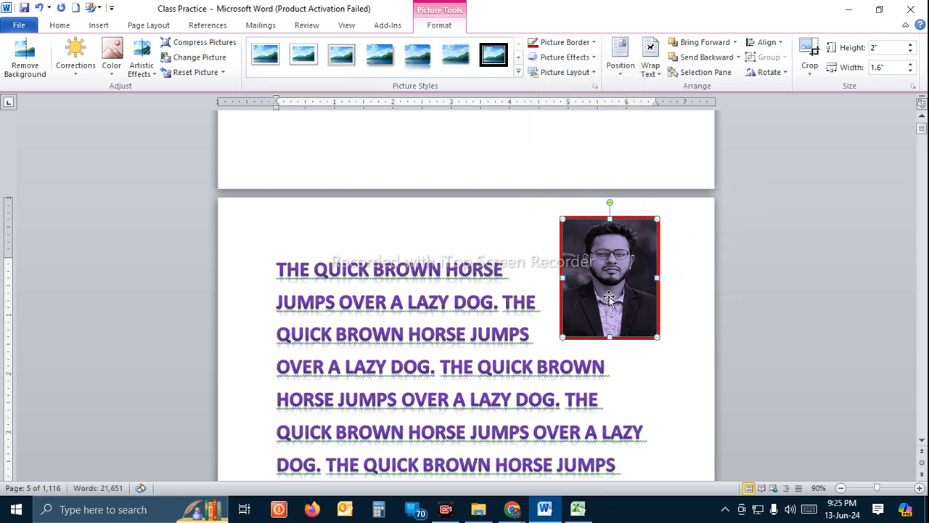
left_click(633, 363)
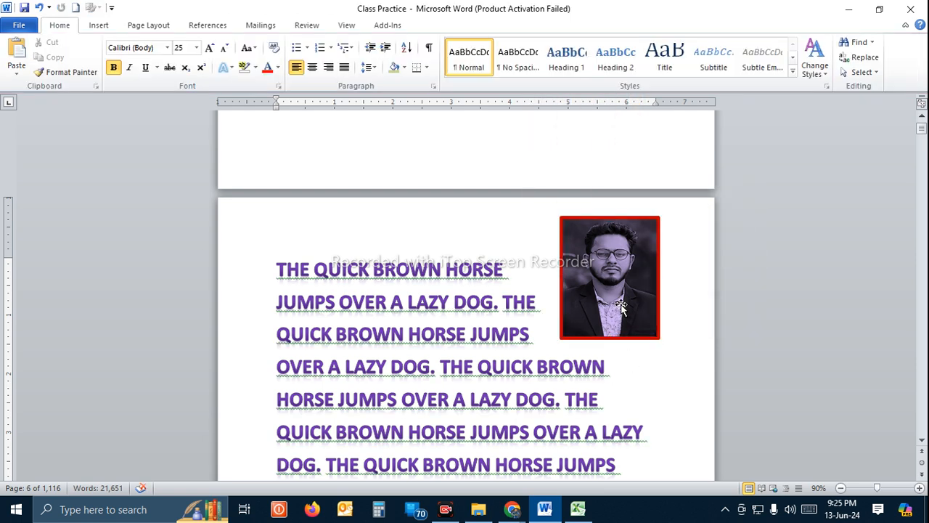
left_click(621, 307)
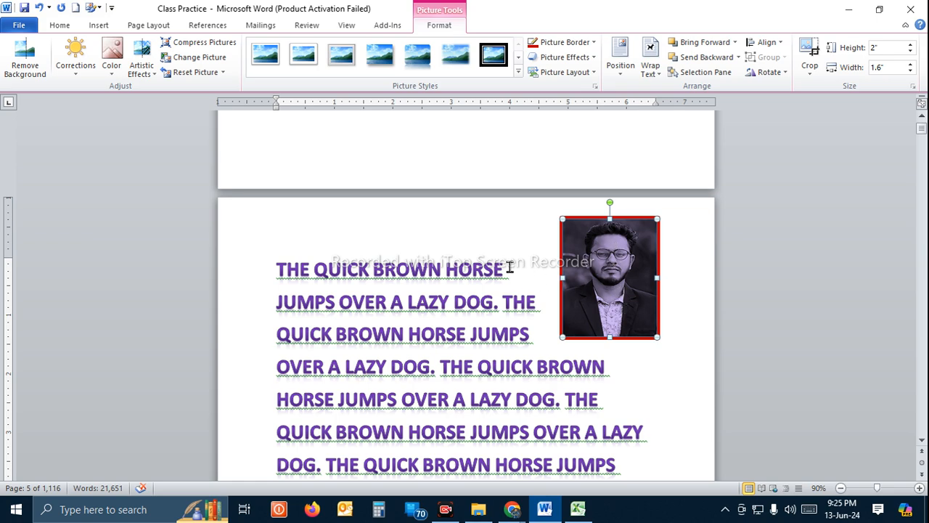
Step: Try replacing the photo with the portrait on a plain grey background and repositioning it, and undo both changes
left_click(197, 57)
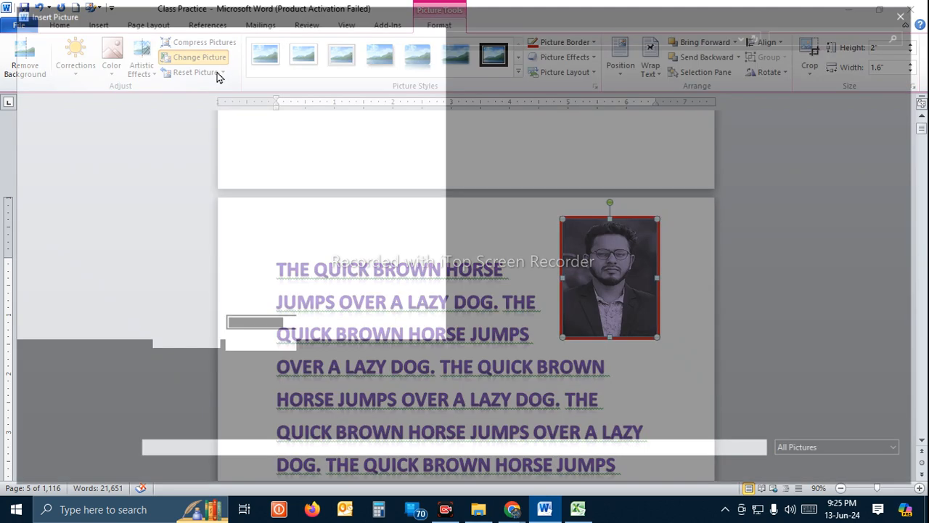
left_click(413, 218)
double_click(414, 218)
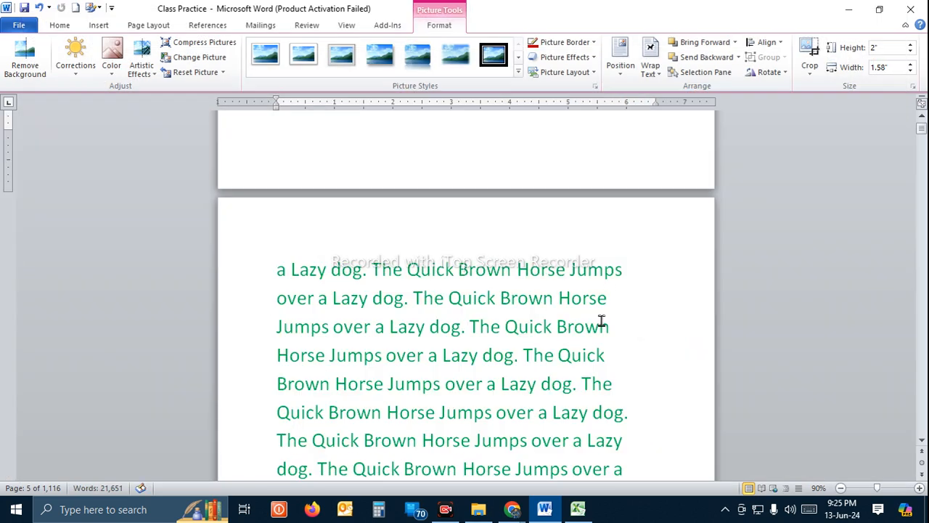
left_click_drag(606, 282, 622, 275)
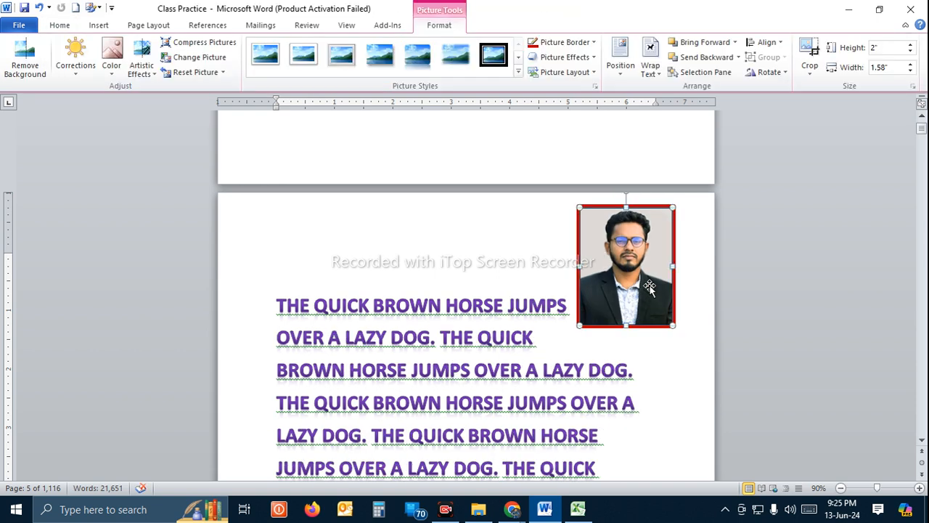
key("ctrl+z")
key("ctrl+z")
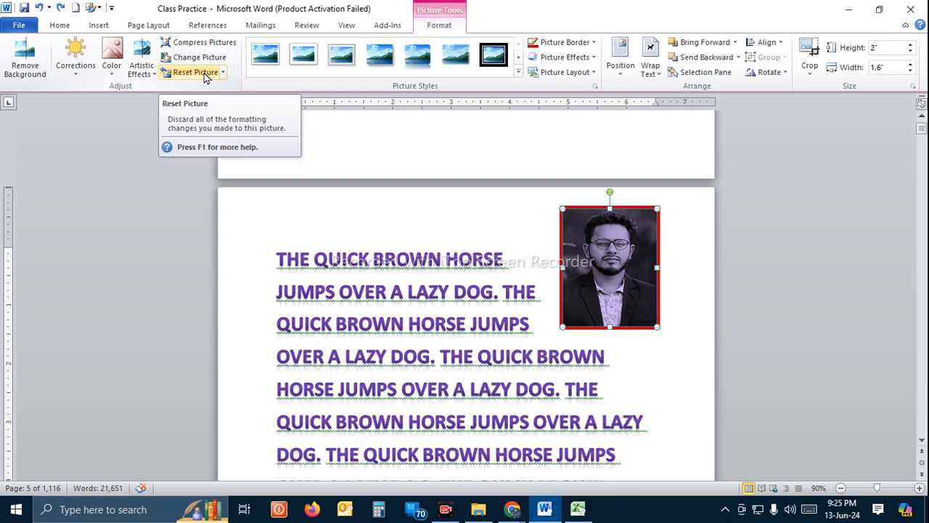
Step: Try resetting the photo's formatting, and undo the reset
left_click(193, 73)
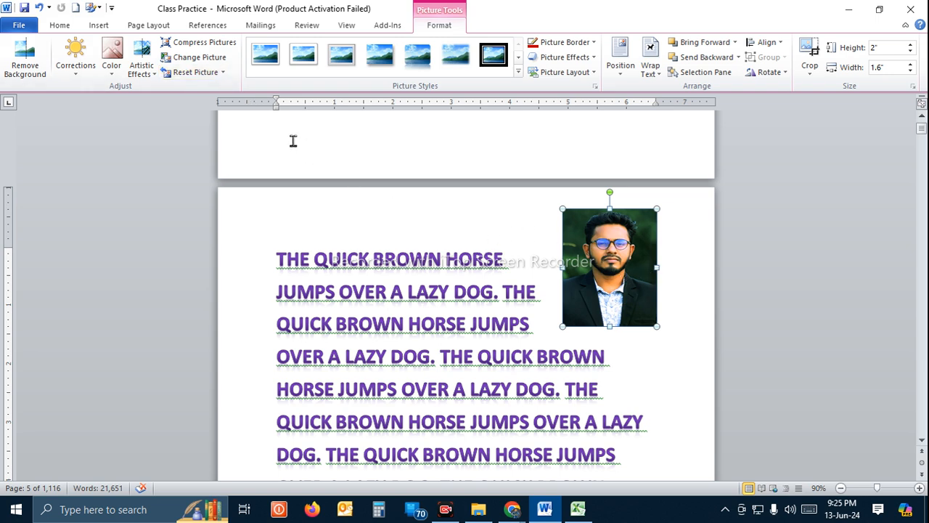
key("ctrl+z")
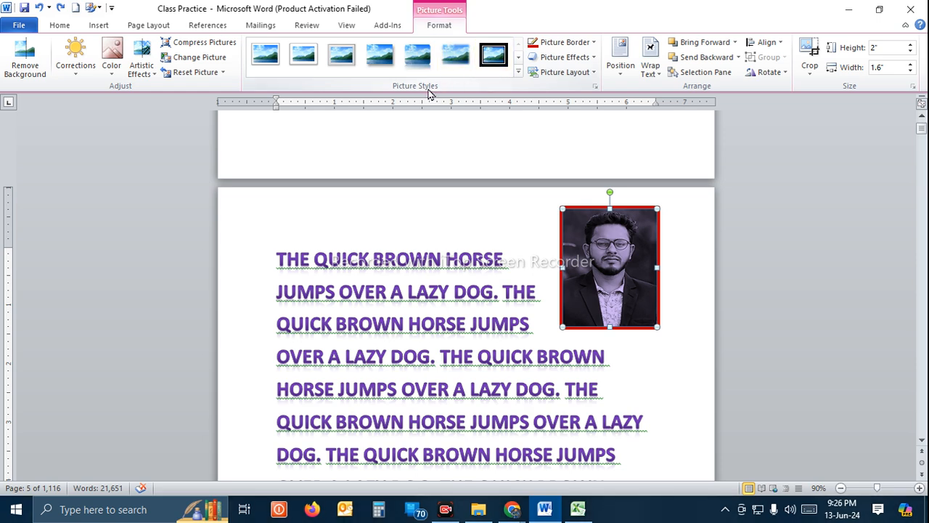
Step: Try the oval metal frame picture style on the photo, and switch it to Bevel Perspective
left_click(517, 72)
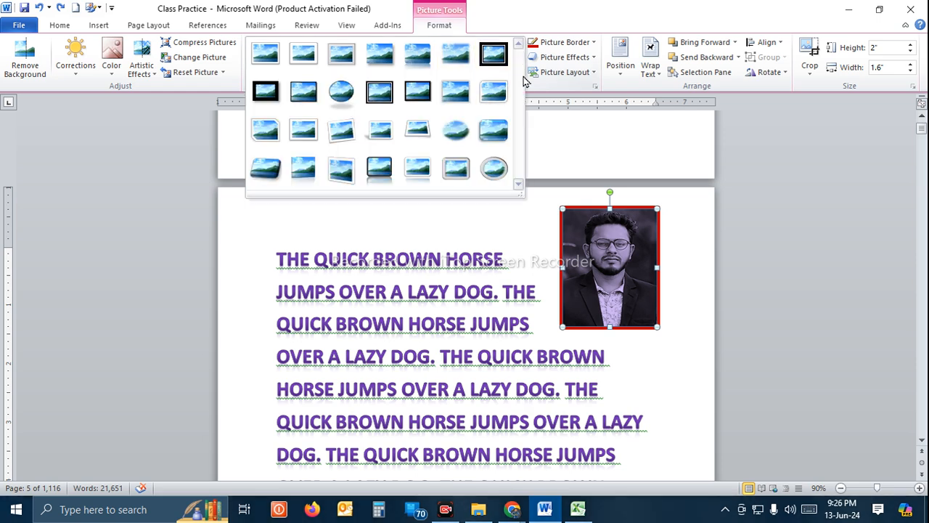
left_click(488, 172)
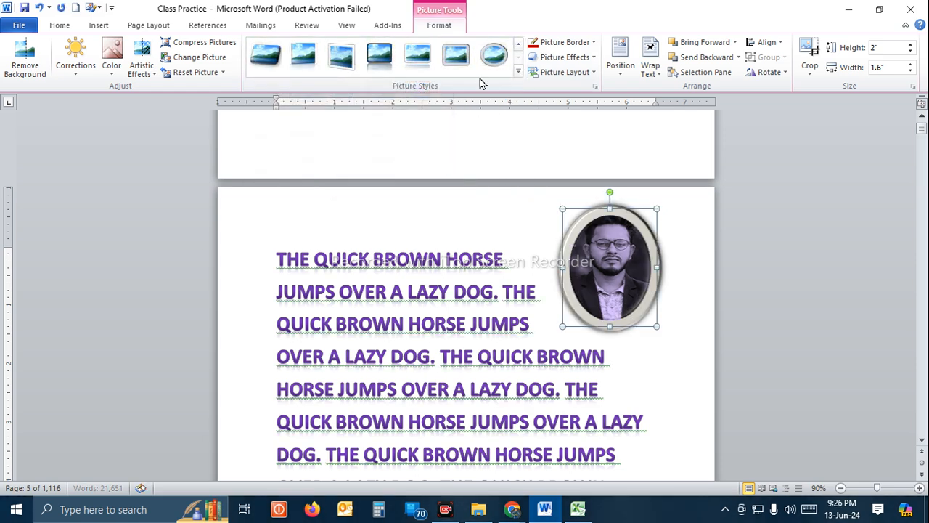
left_click(268, 63)
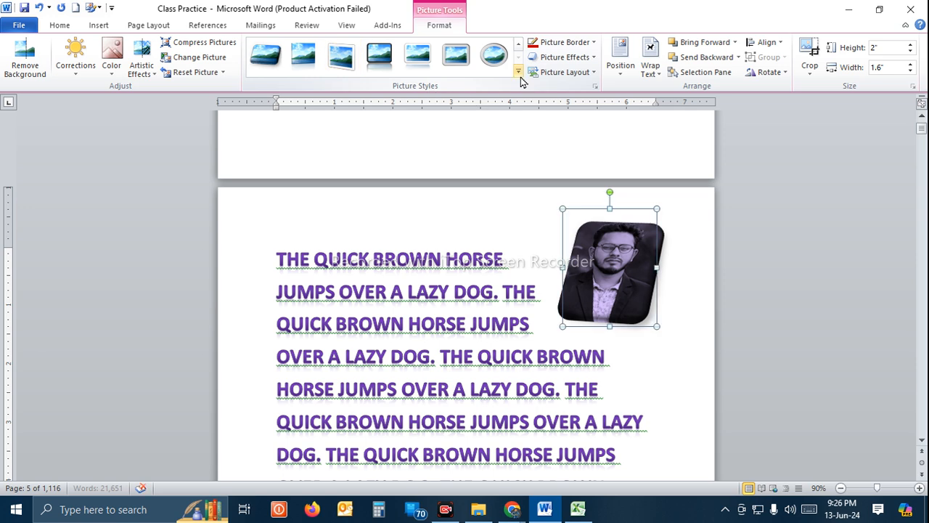
Step: Reset all of the photo's formatting and apply the Bevel Perspective picture style to it
left_click(111, 60)
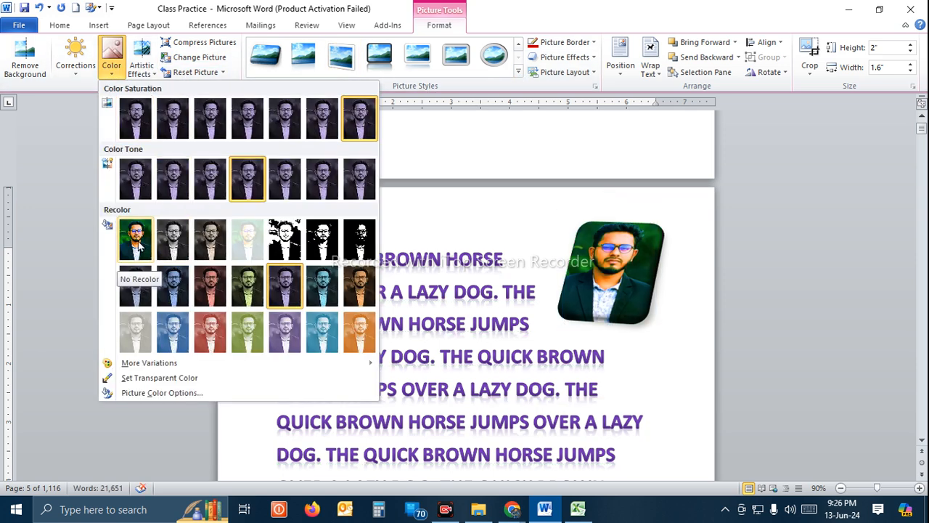
left_click(210, 72)
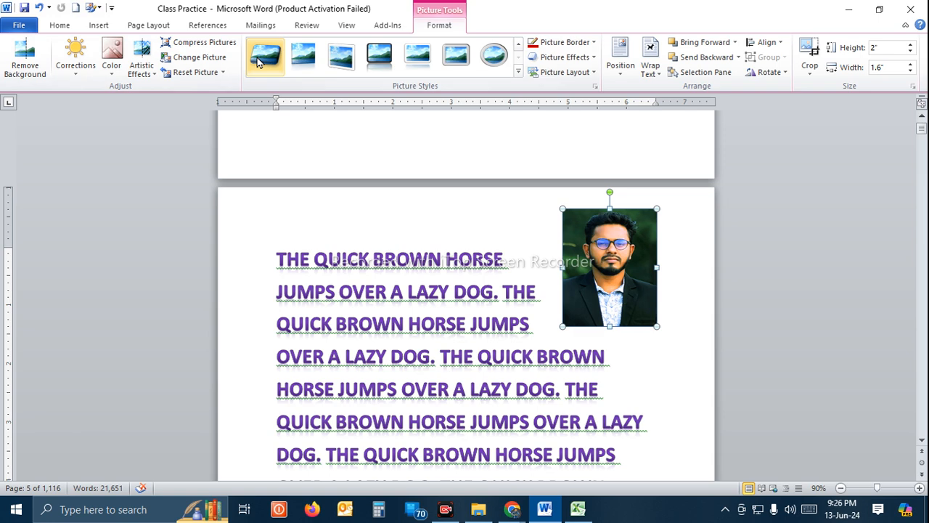
left_click(518, 72)
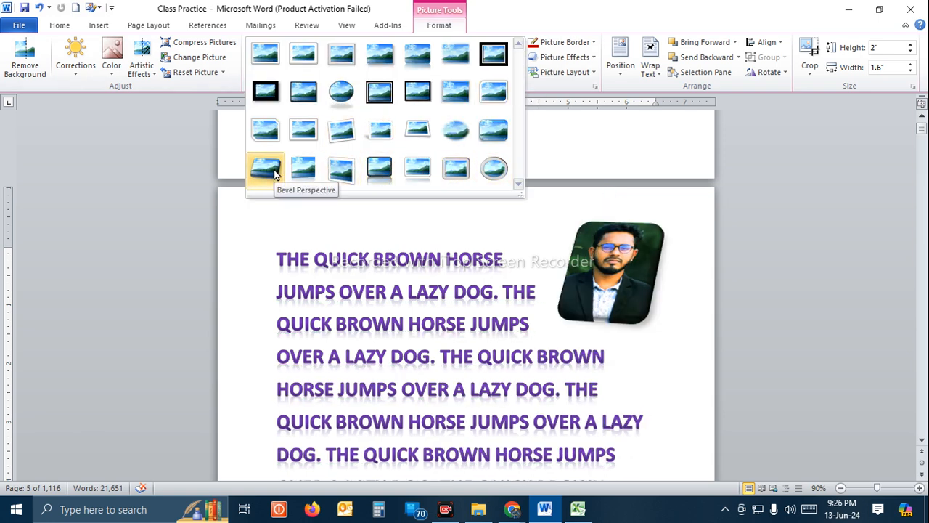
left_click(274, 171)
Step: Add a dark red 6 pt border around the photo
left_click(563, 43)
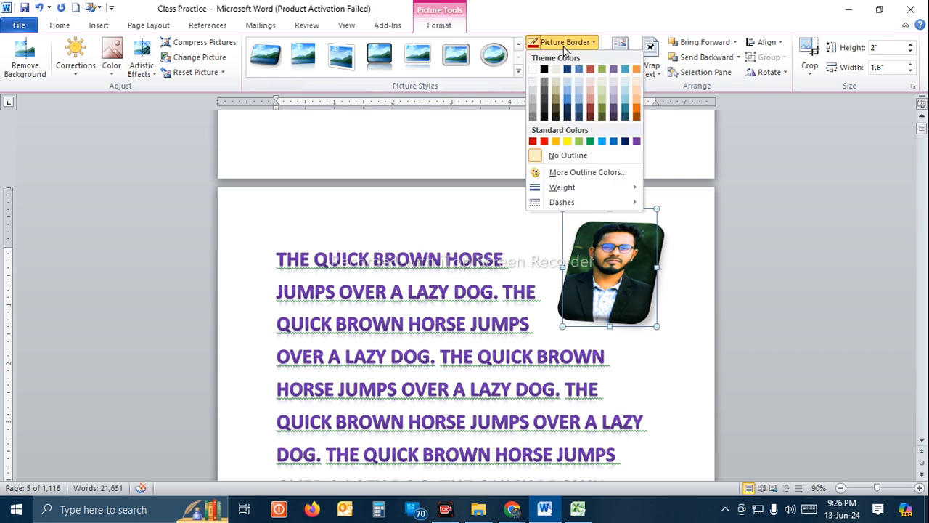
mouse_move(556, 187)
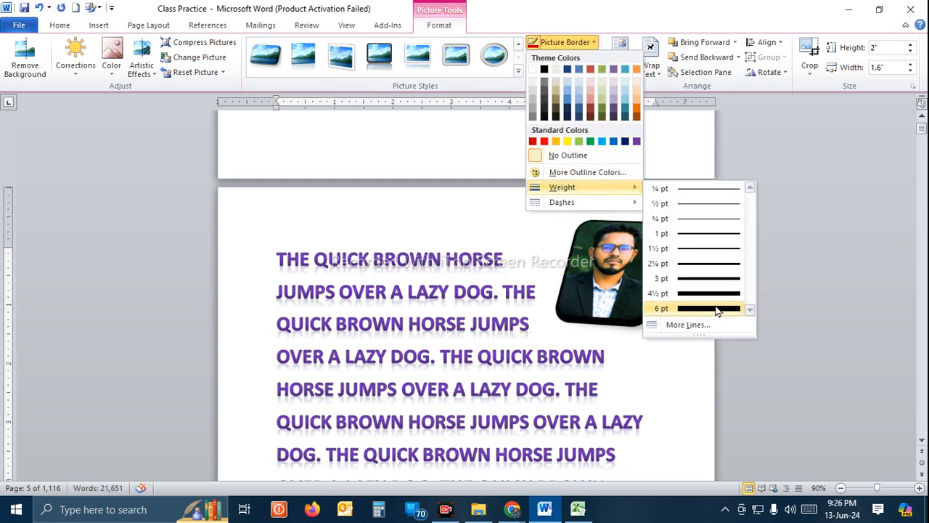
left_click(708, 308)
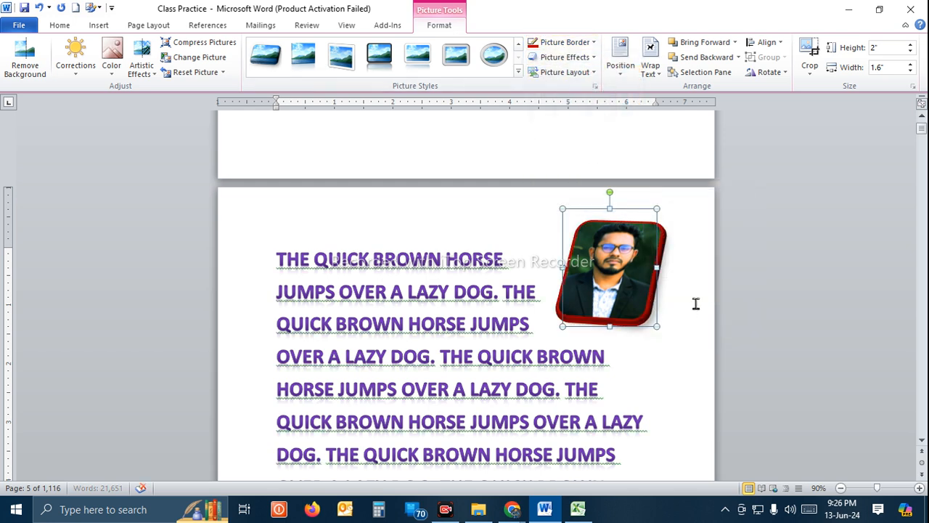
left_click(695, 303)
left_click(613, 271)
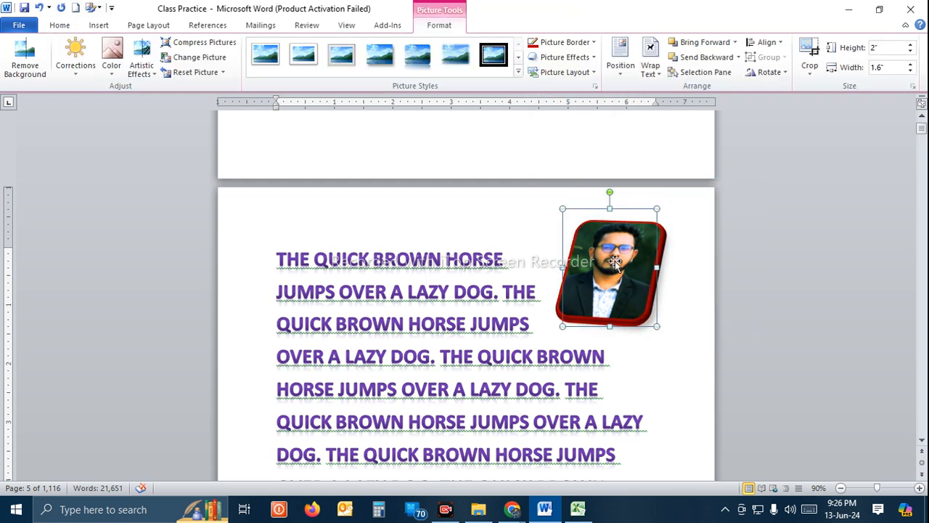
Step: Move the photo to the upper-left corner of the page, above the start of the purple text
left_click(575, 58)
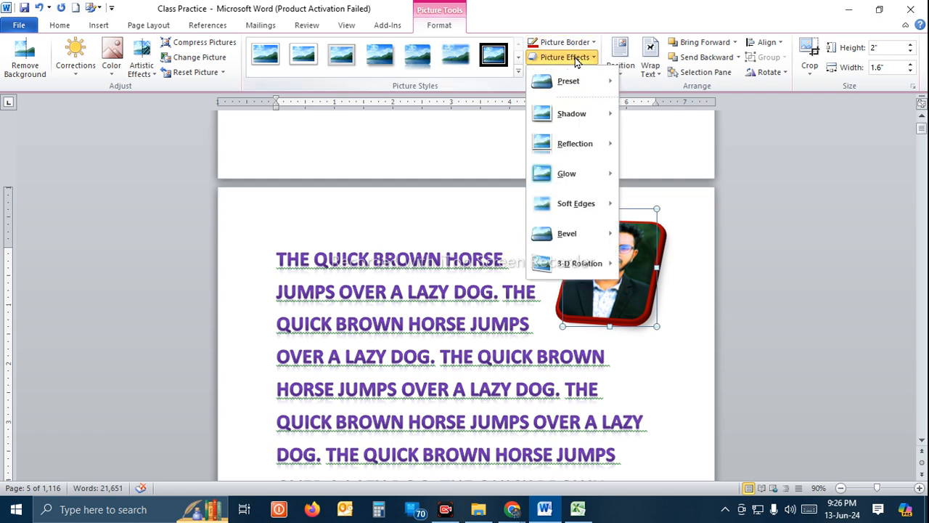
left_click(630, 293)
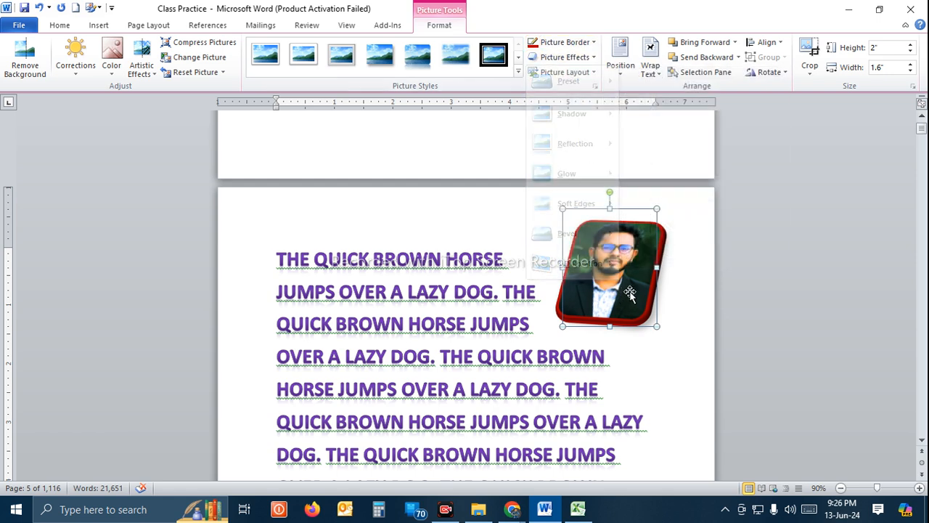
left_click_drag(630, 294, 365, 264)
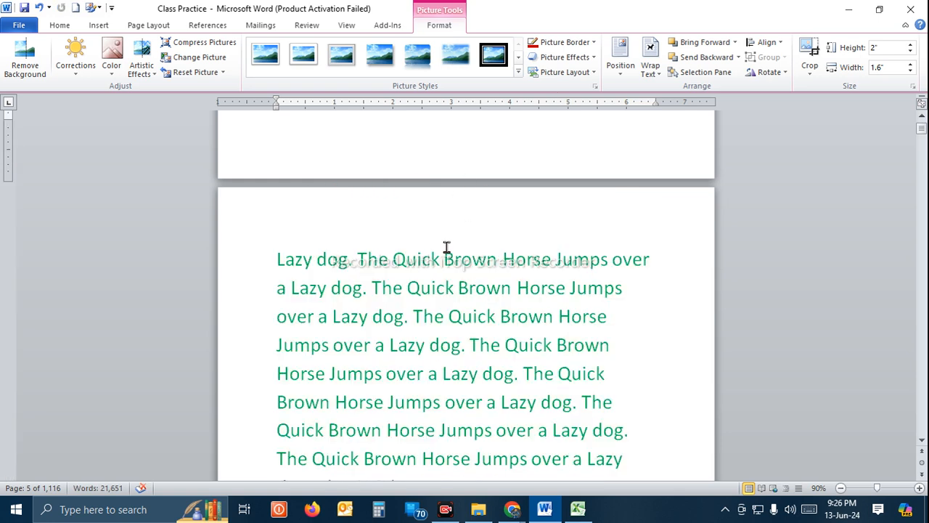
scroll(446, 247, "up", 10)
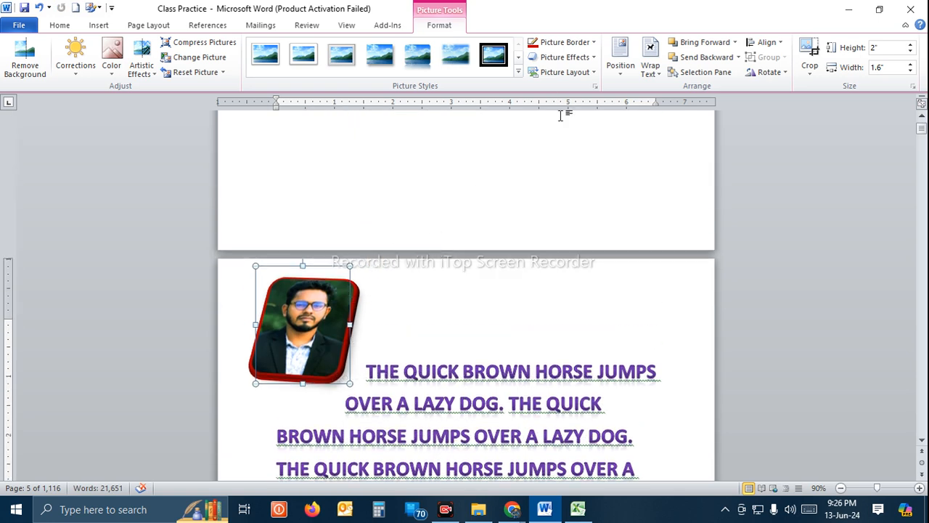
Step: Thicken the photo's red border to about 11.5 pt through its line style settings, and inspect it enlarged at 170% zoom
left_click(561, 63)
mouse_move(572, 82)
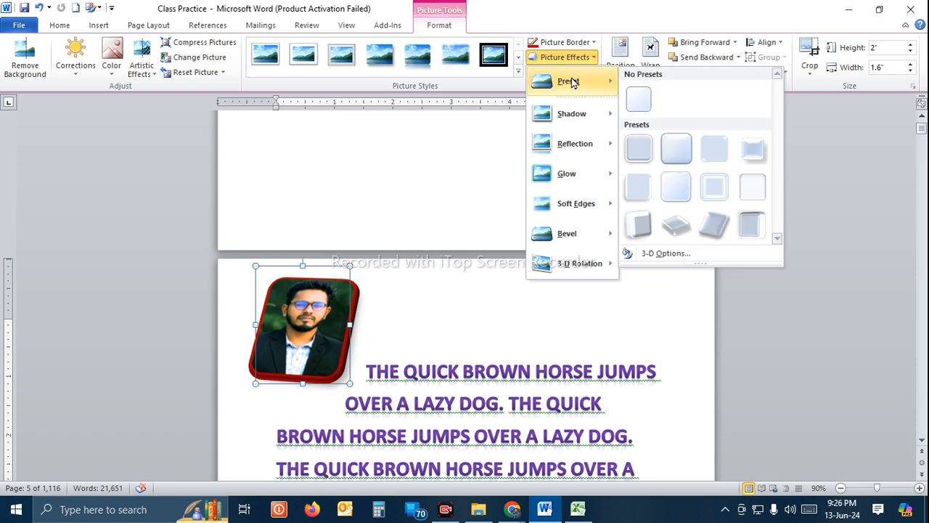
left_click(552, 42)
mouse_move(555, 188)
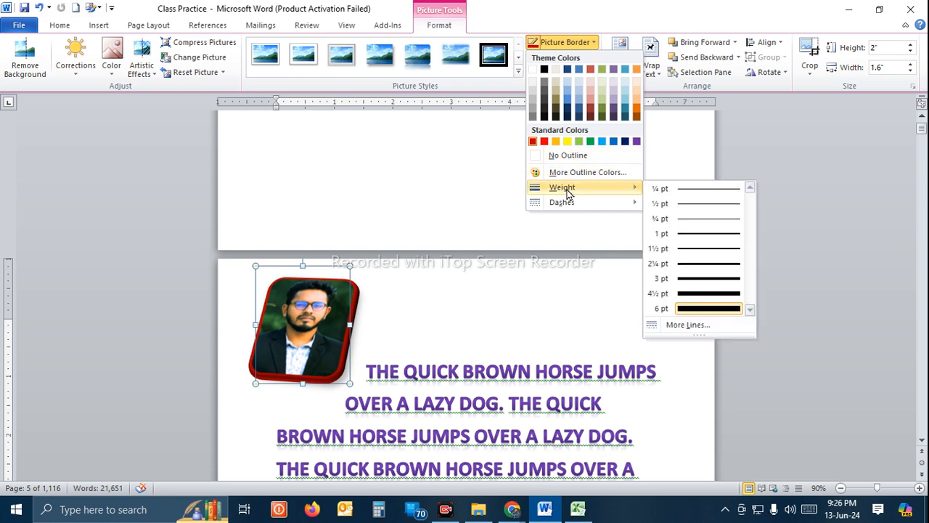
left_click(710, 326)
left_click_drag(501, 103, 738, 105)
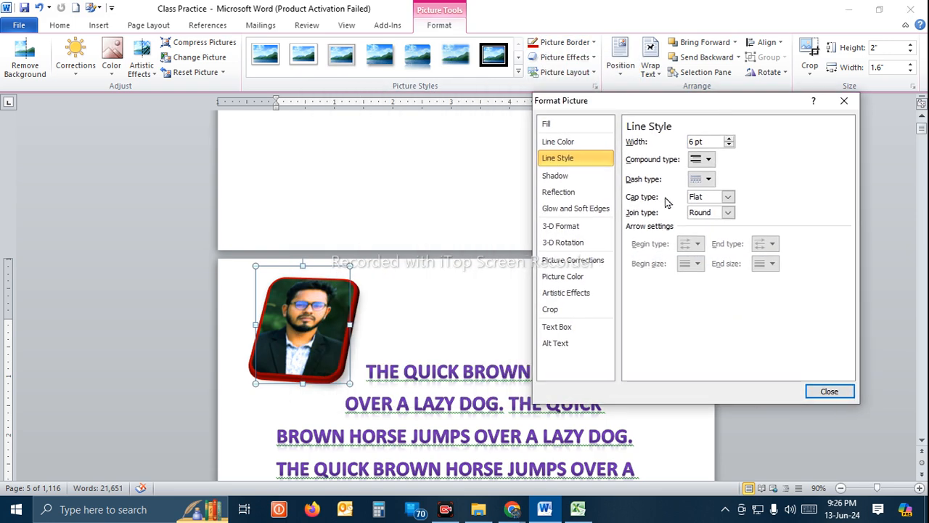
left_click(729, 142)
left_click(729, 141)
left_click(730, 142)
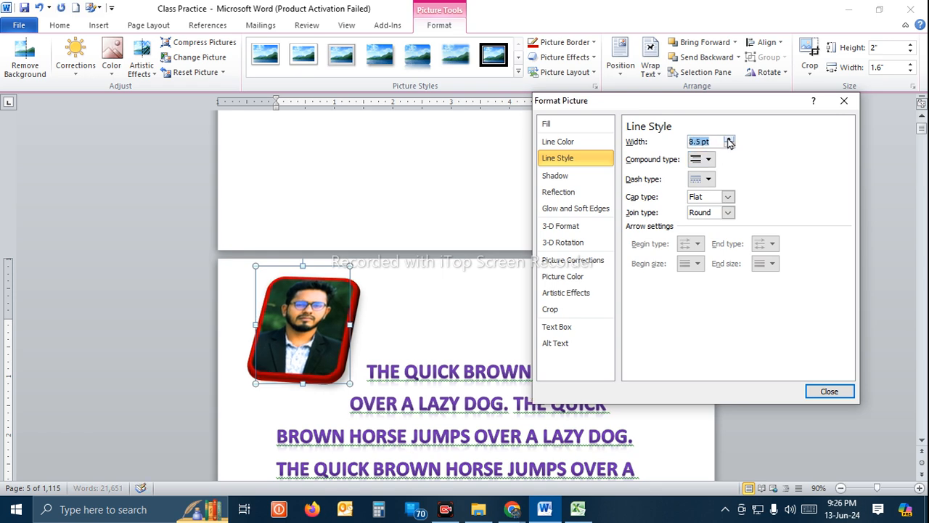
left_click(729, 141)
left_click(729, 142)
left_click(729, 141)
left_click(729, 141)
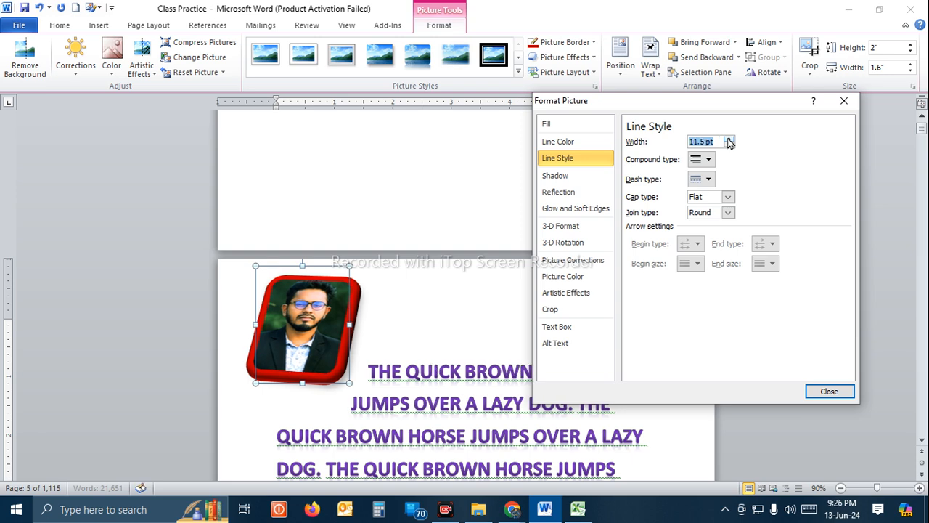
left_click(729, 142)
left_click(829, 391)
scroll(308, 363, "up", 8, "ctrl")
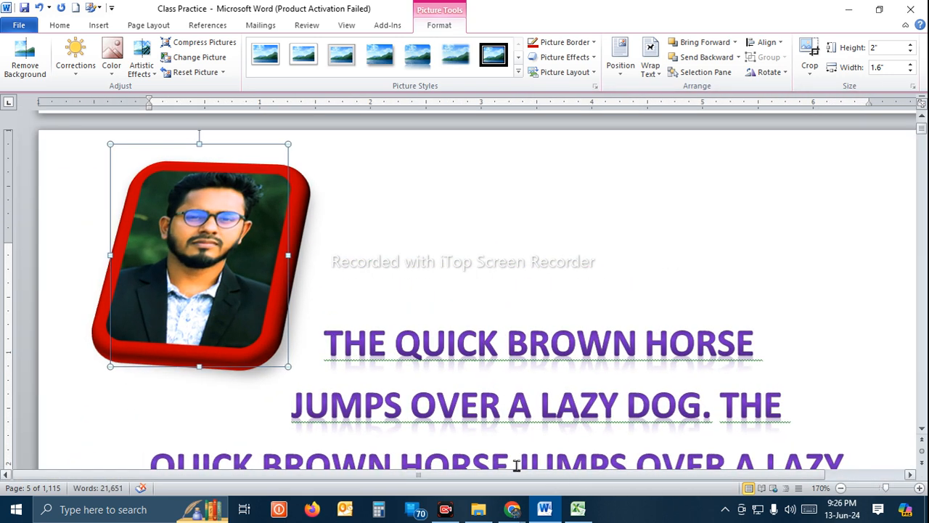
left_click(343, 261)
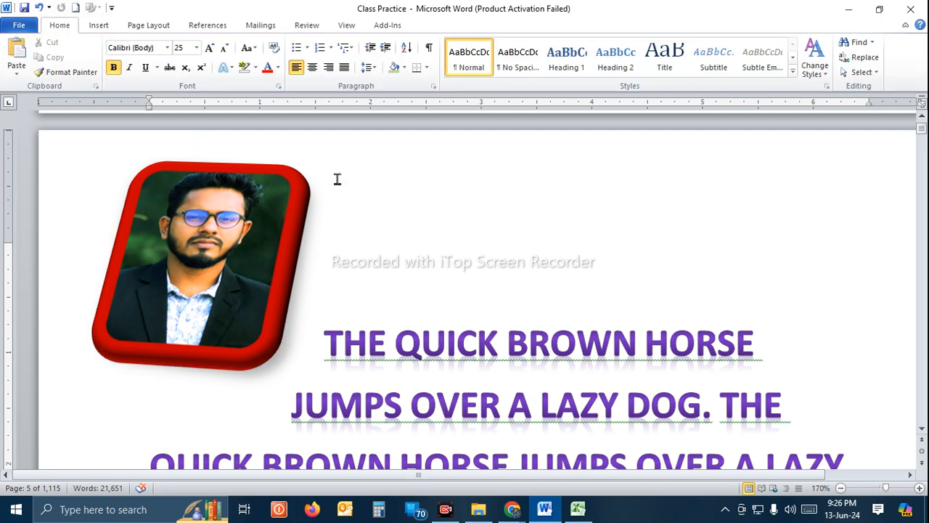
Step: Try the Preset 1, Preset 11 and Preset 12 picture effects on the photo, and undo all three
left_click(247, 354)
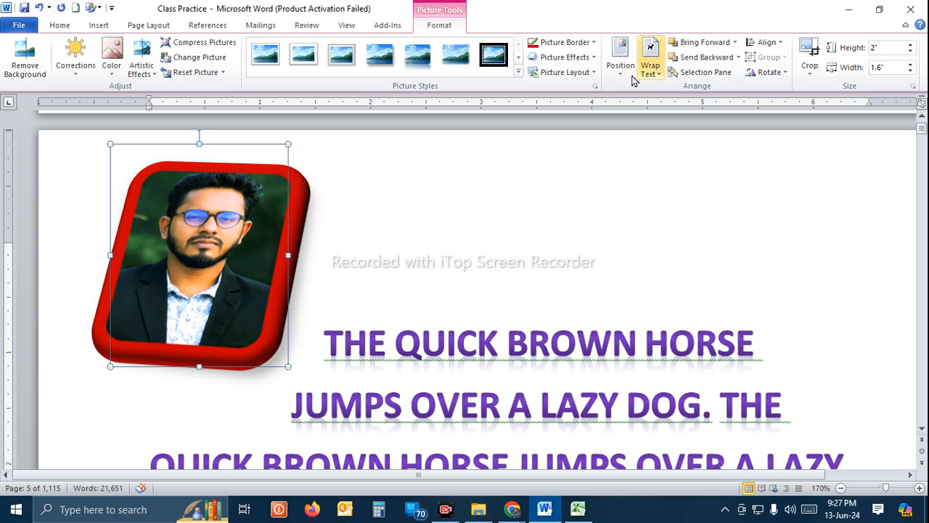
left_click(579, 59)
mouse_move(574, 92)
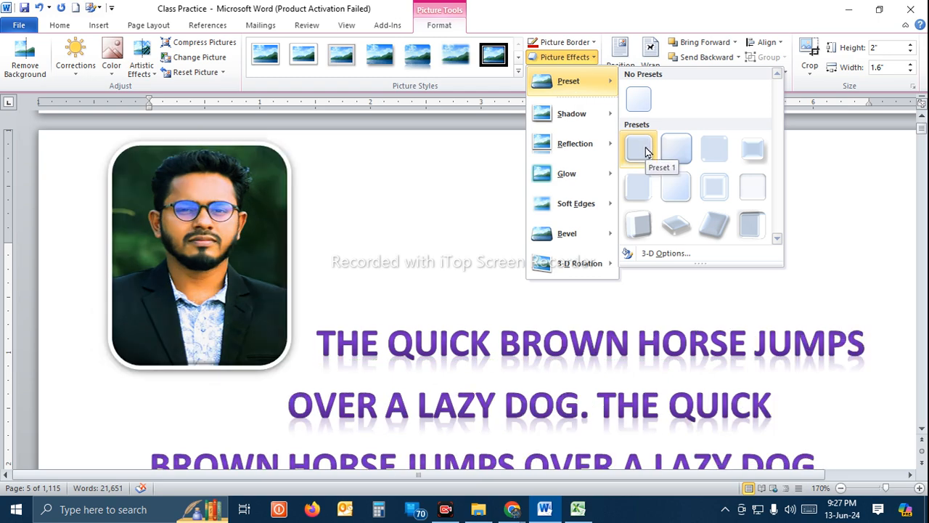
left_click(644, 148)
left_click(571, 58)
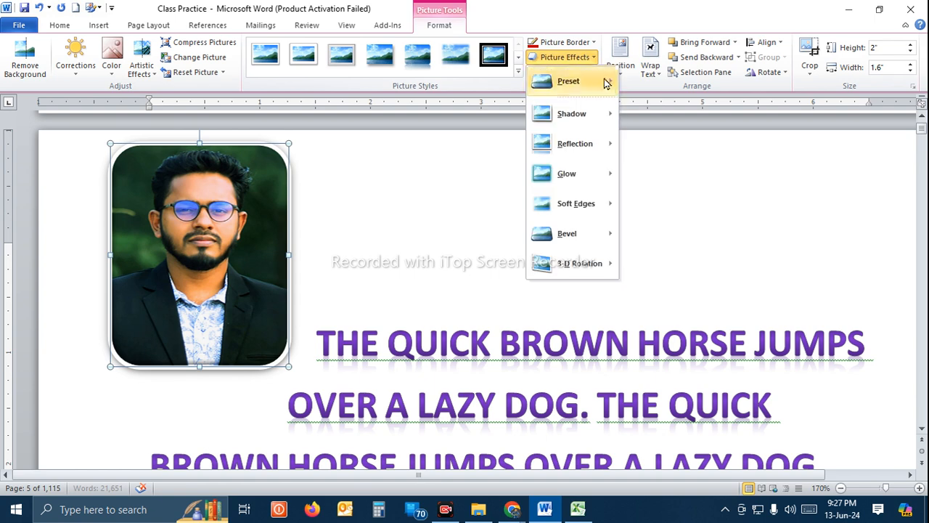
mouse_move(579, 96)
left_click(714, 226)
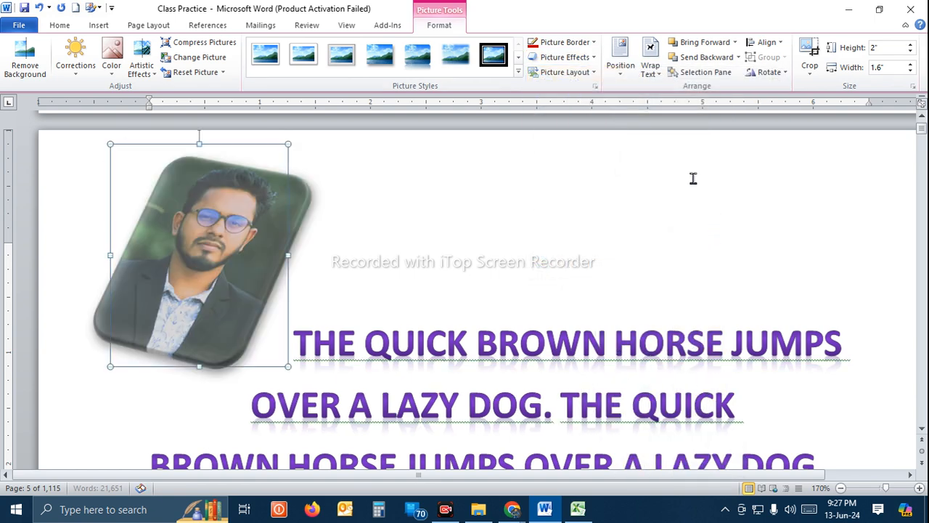
left_click(580, 64)
mouse_move(577, 83)
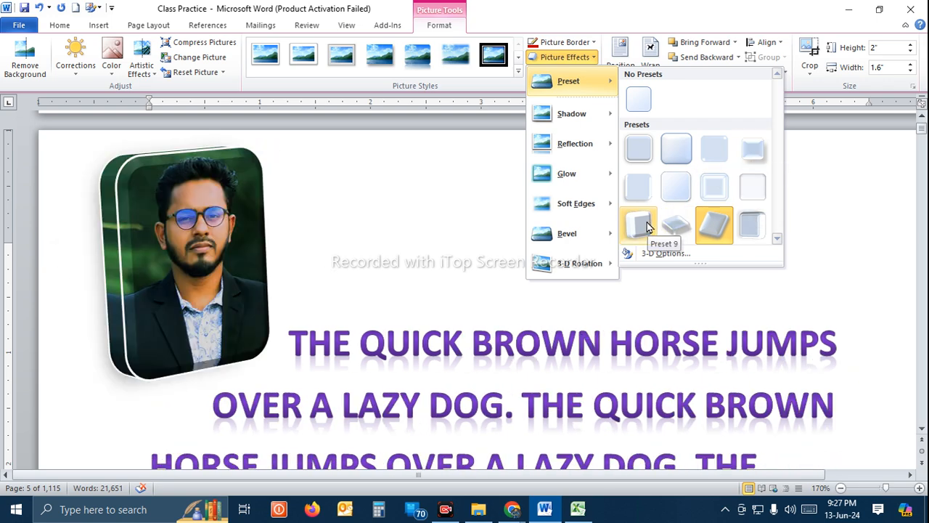
left_click(753, 223)
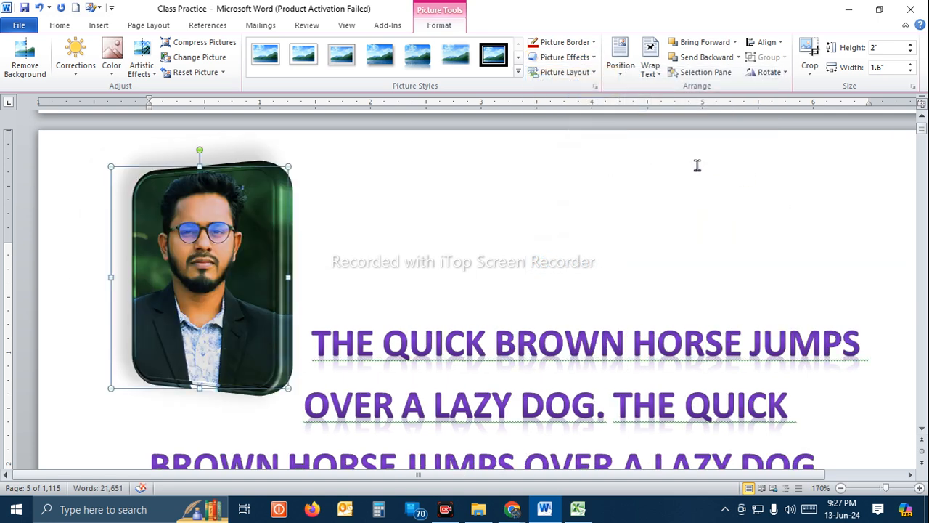
key("ctrl+z")
key("ctrl+z")
key("ctrl+z")
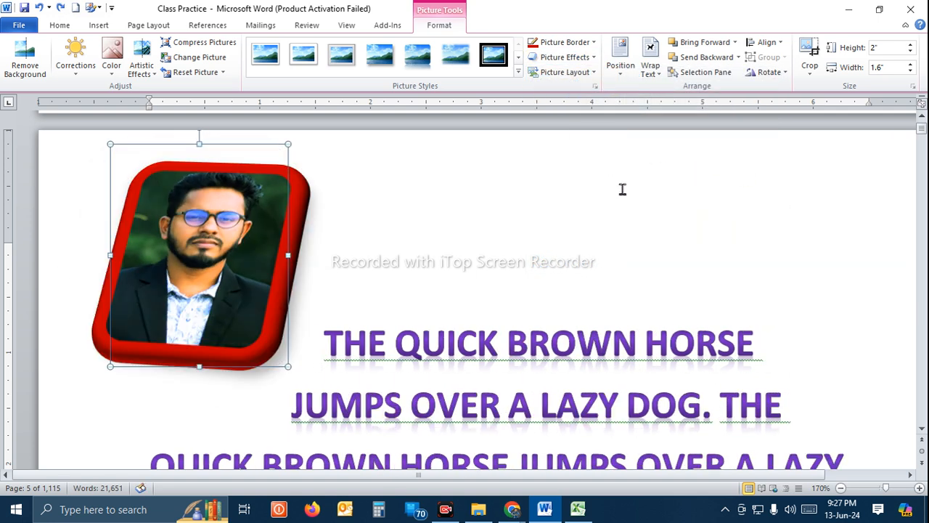
Step: Try a perspective shadow that falls below the photo, and look at it on the page
left_click(564, 57)
mouse_move(577, 129)
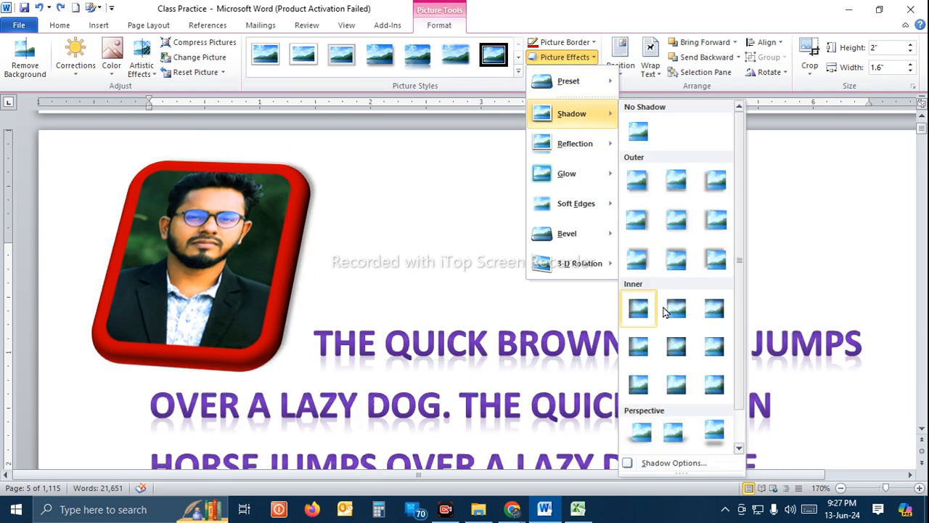
left_click(714, 430)
scroll(364, 375, "down", 3)
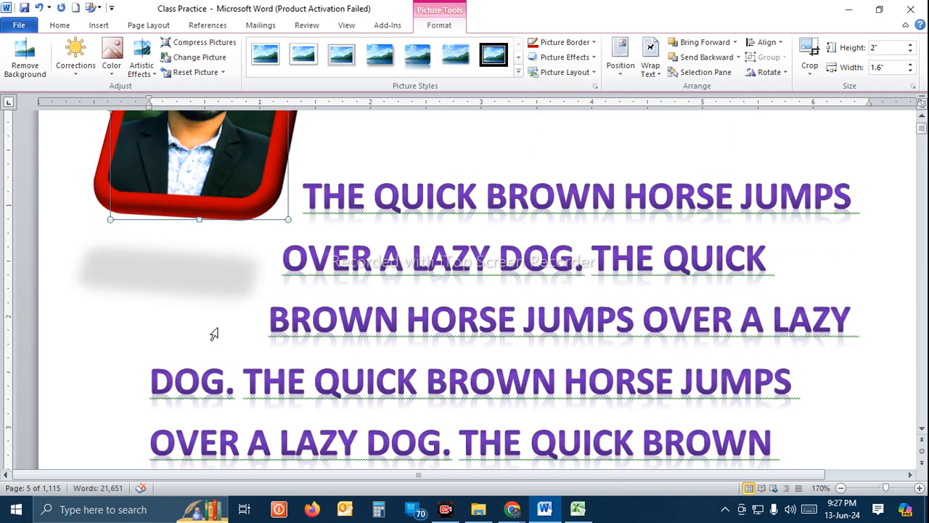
scroll(258, 287, "up", 3)
Step: Remove the photo's shadow with the No Shadow option
left_click(564, 56)
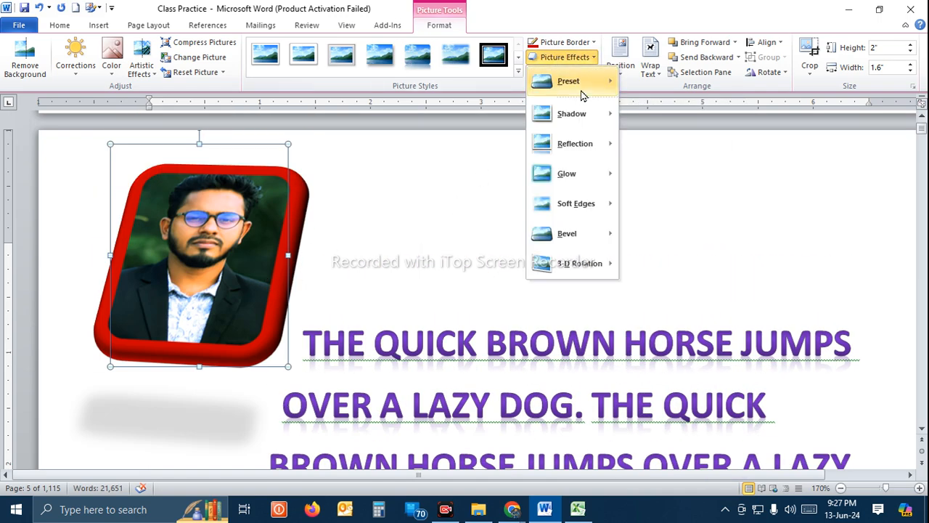
mouse_move(581, 114)
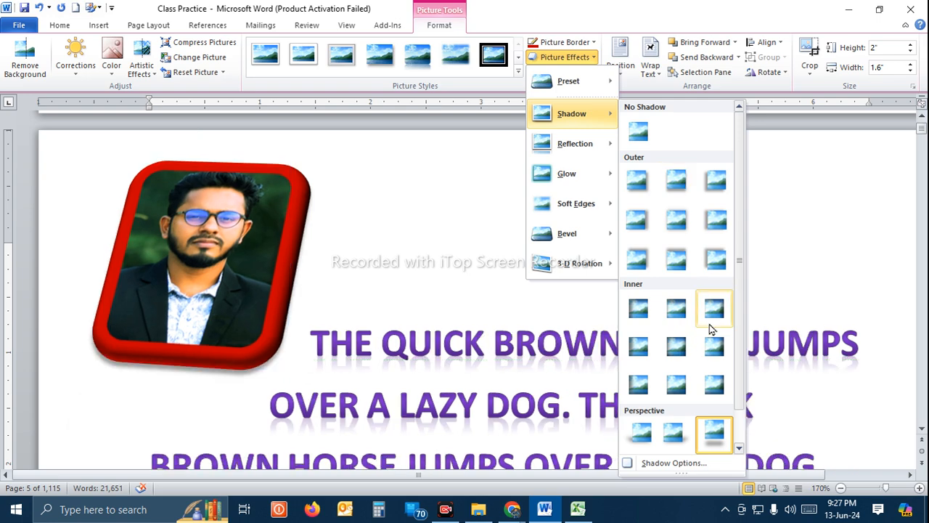
left_click(645, 128)
Step: Try a tall, offset reflection variation beneath the photo, and remove it with No Reflection
left_click(565, 57)
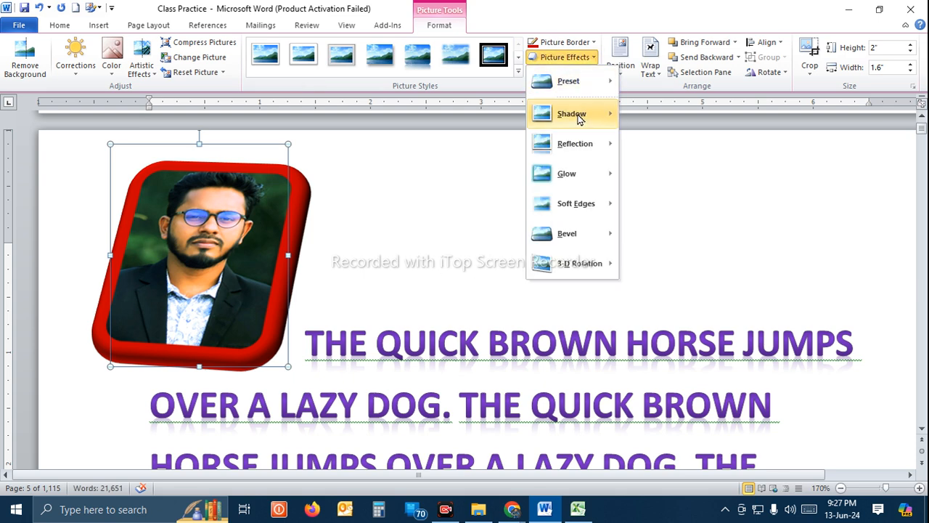
mouse_move(574, 154)
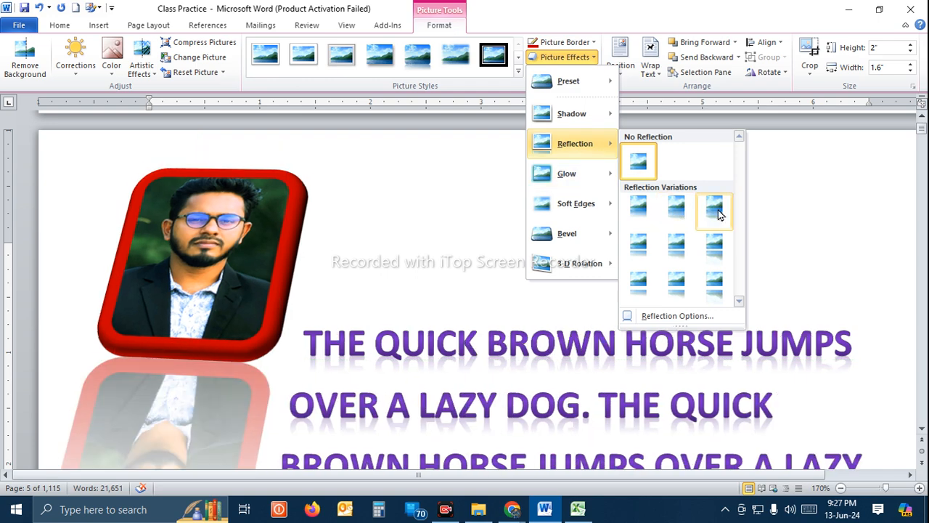
left_click(714, 244)
scroll(508, 247, "down", 5)
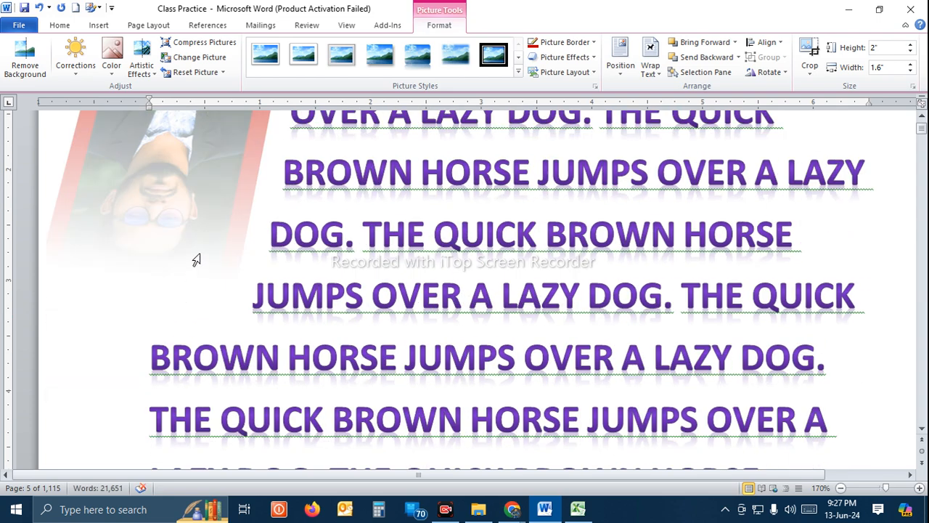
scroll(196, 259, "up", 5)
scroll(201, 249, "up", 2)
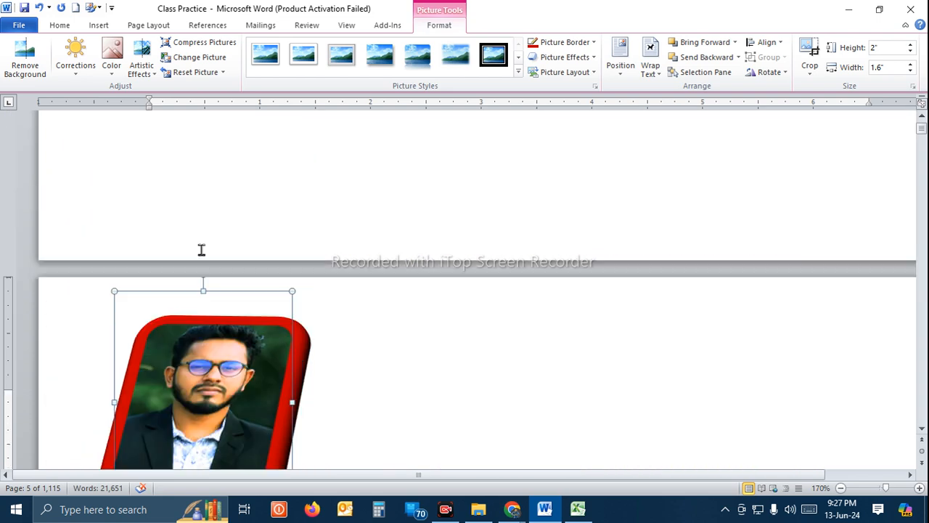
scroll(201, 249, "down", 3)
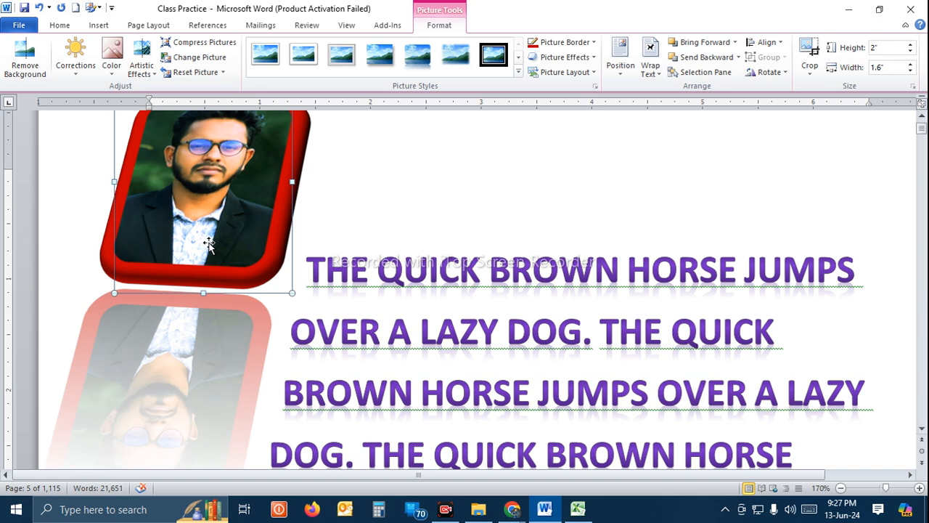
scroll(208, 244, "up", 1)
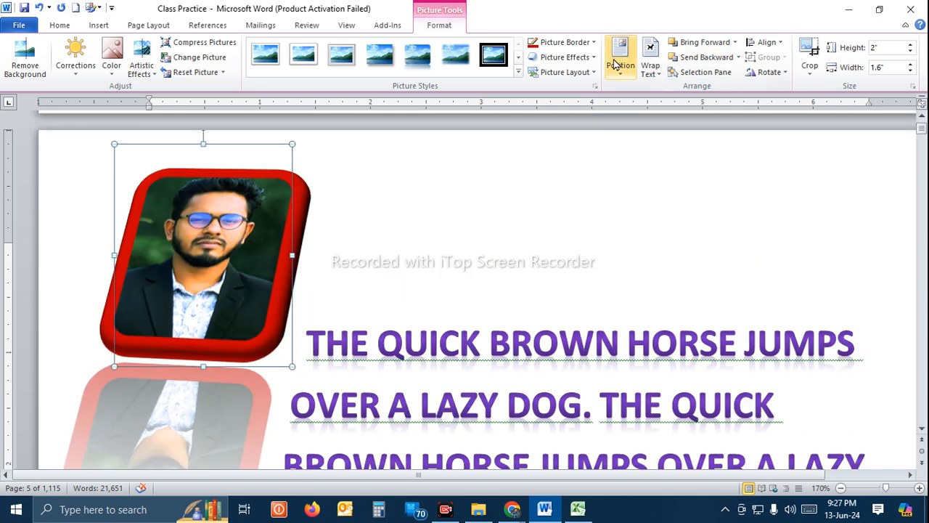
left_click(565, 56)
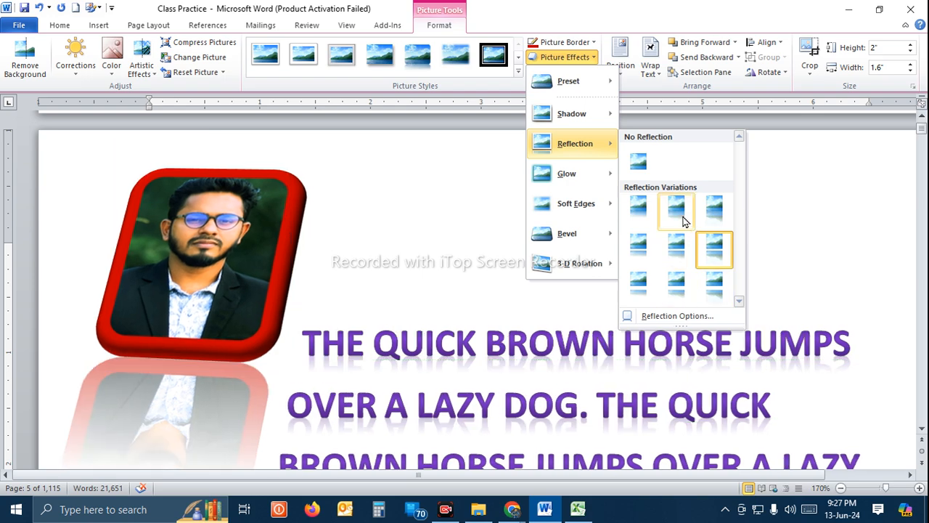
left_click(643, 161)
Step: Try the largest aqua and red glow variations around the photo, and remove the glow with the No Glow option
left_click(566, 58)
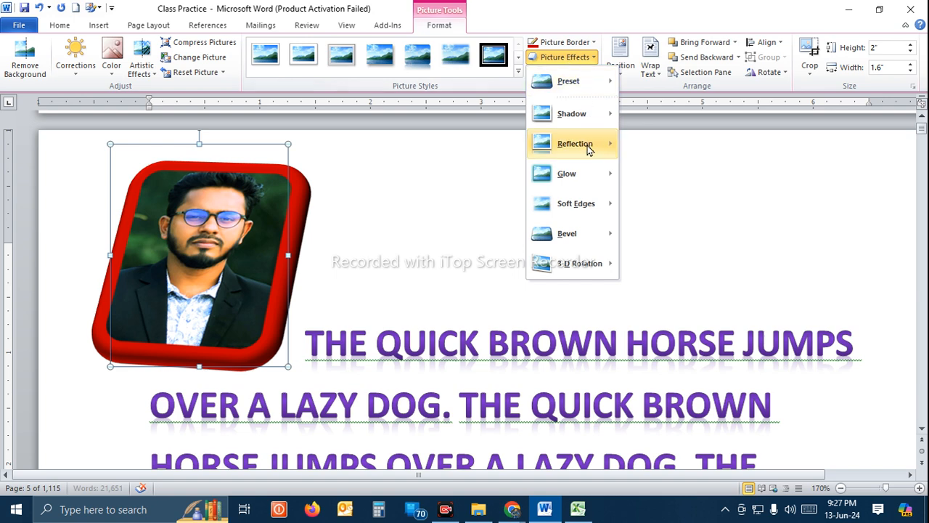
mouse_move(583, 175)
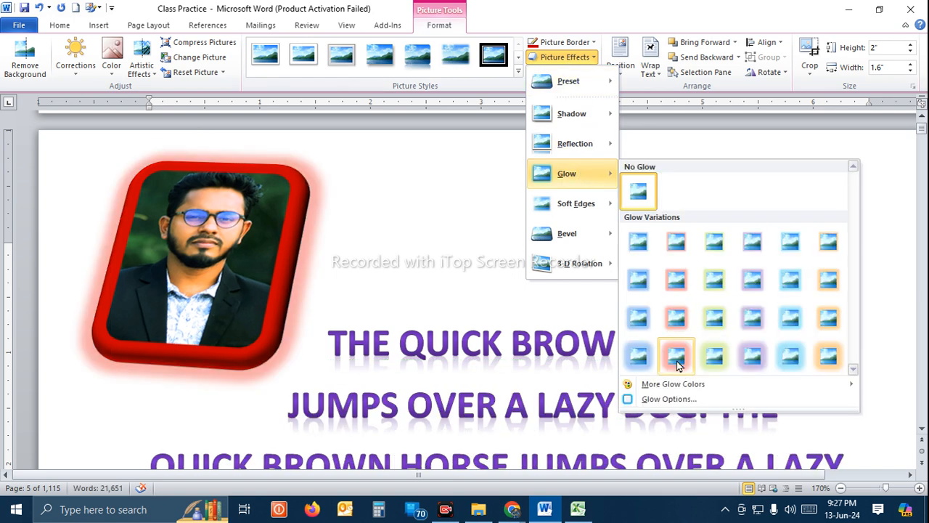
left_click(789, 363)
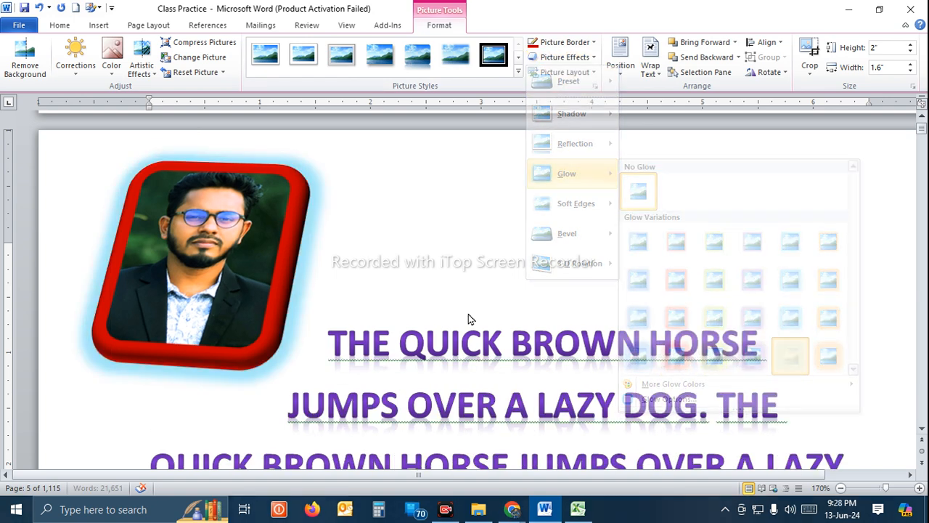
left_click(561, 59)
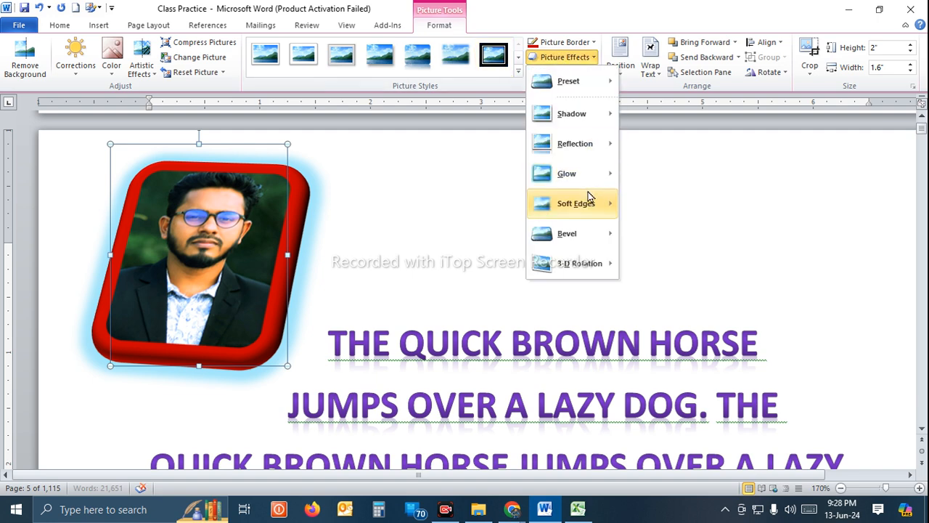
mouse_move(585, 183)
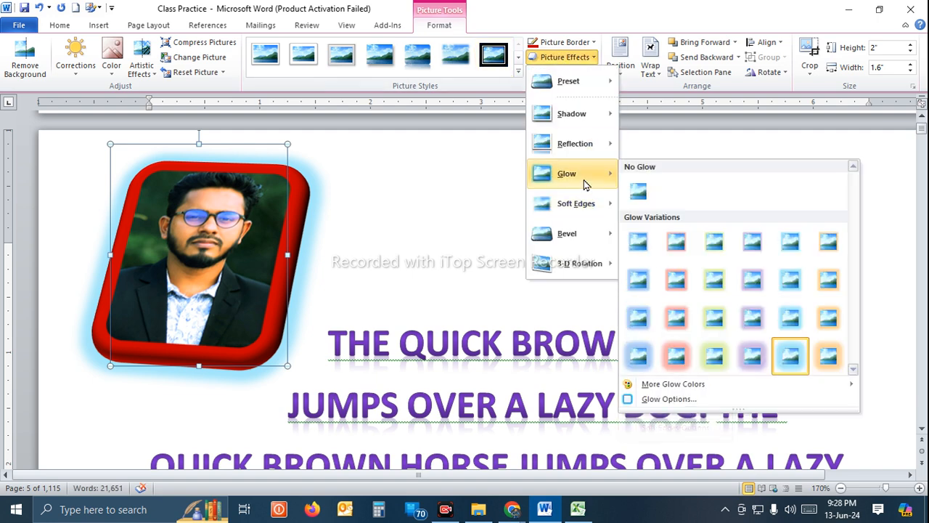
left_click(677, 357)
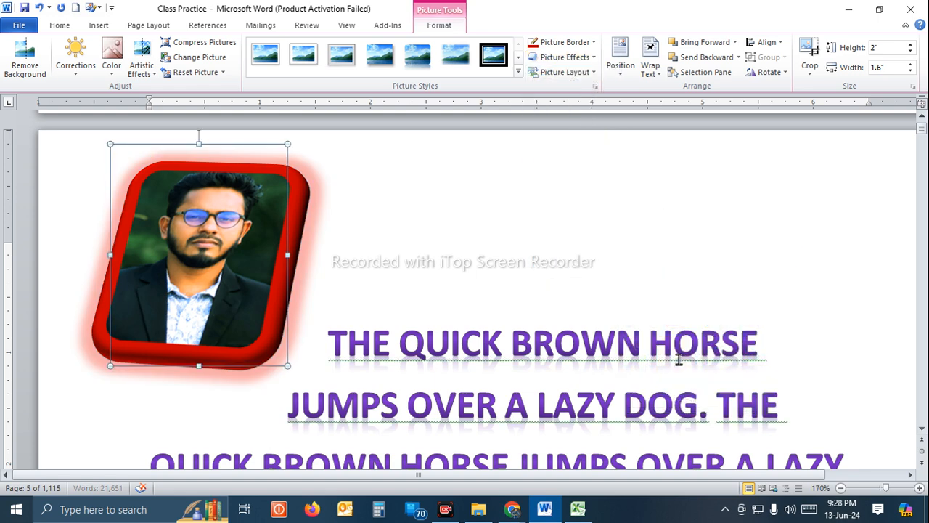
left_click(563, 57)
mouse_move(578, 181)
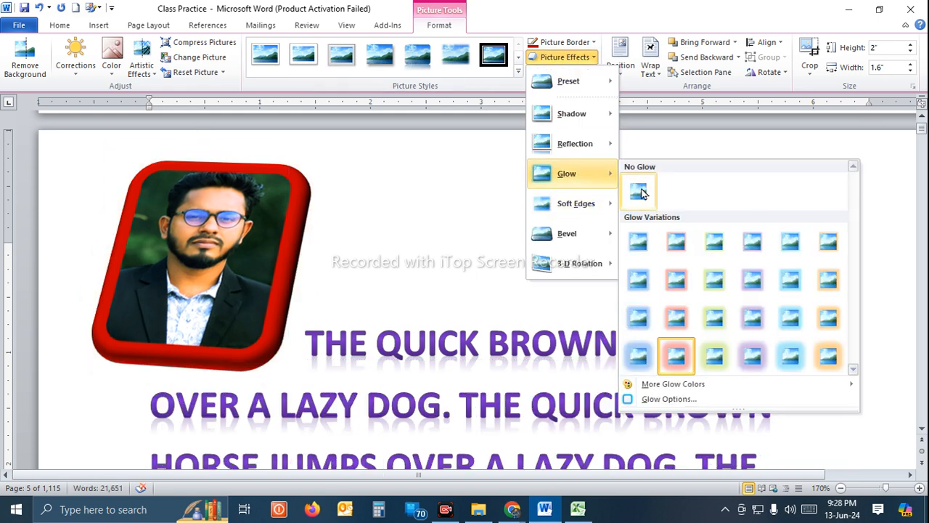
left_click(638, 191)
Step: Preview the bevel variations on the photo, and leave the picture effects without applying any
left_click(563, 57)
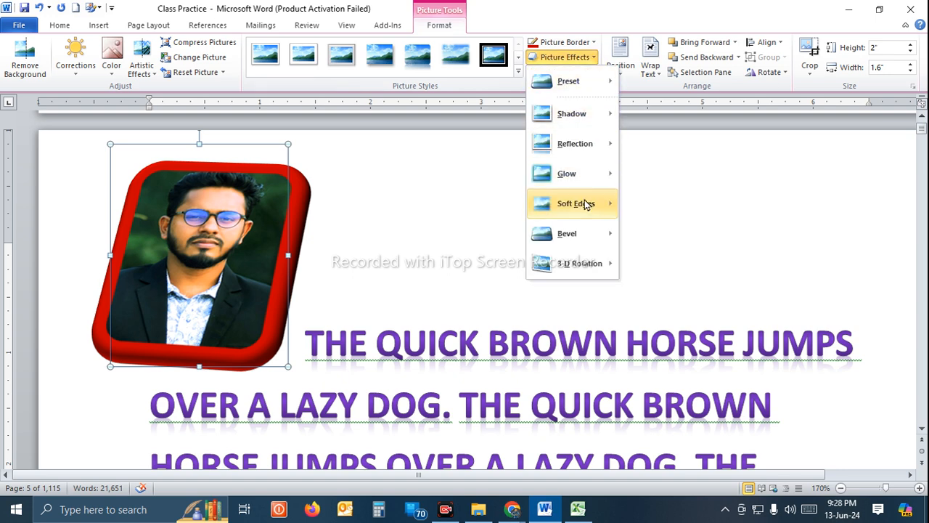
mouse_move(589, 234)
mouse_move(577, 266)
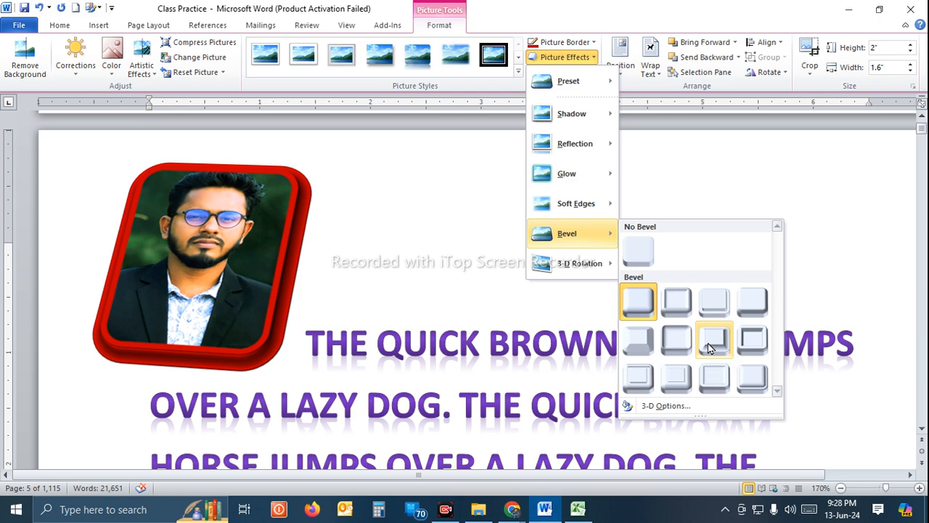
left_click(440, 247)
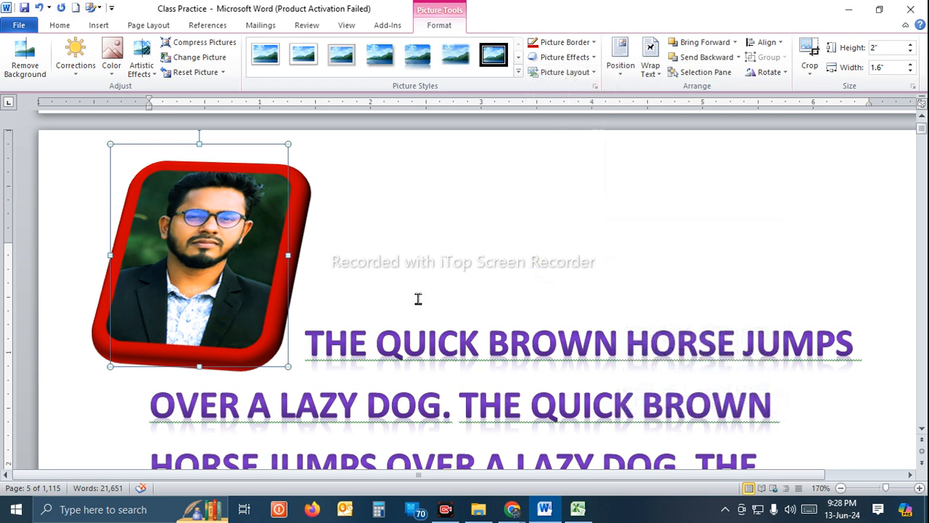
Step: Reset the photo's formatting and move it to the upper-right corner of the page
scroll(368, 287, "down", 4)
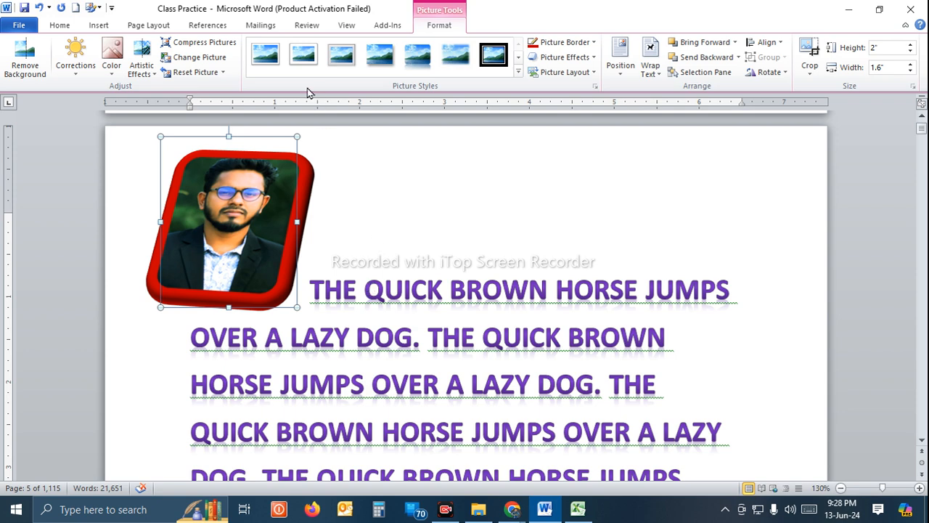
left_click(207, 73)
left_click_drag(228, 205, 738, 206)
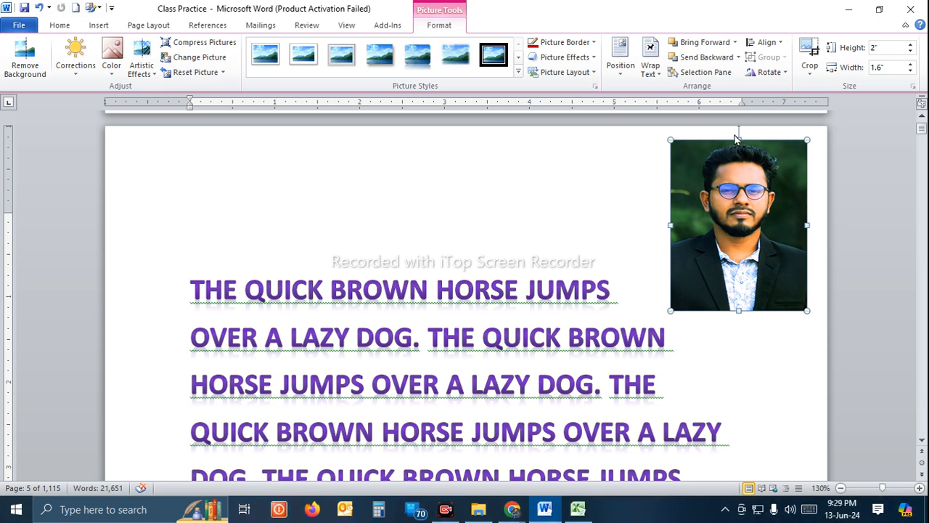
Step: Give the photo a dark red border with a 2¼ pt line weight
left_click(558, 45)
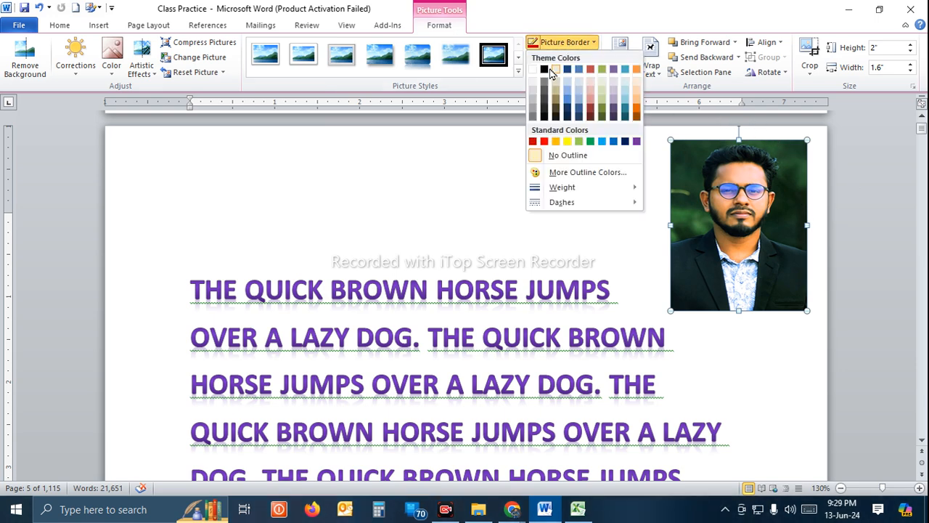
left_click(537, 141)
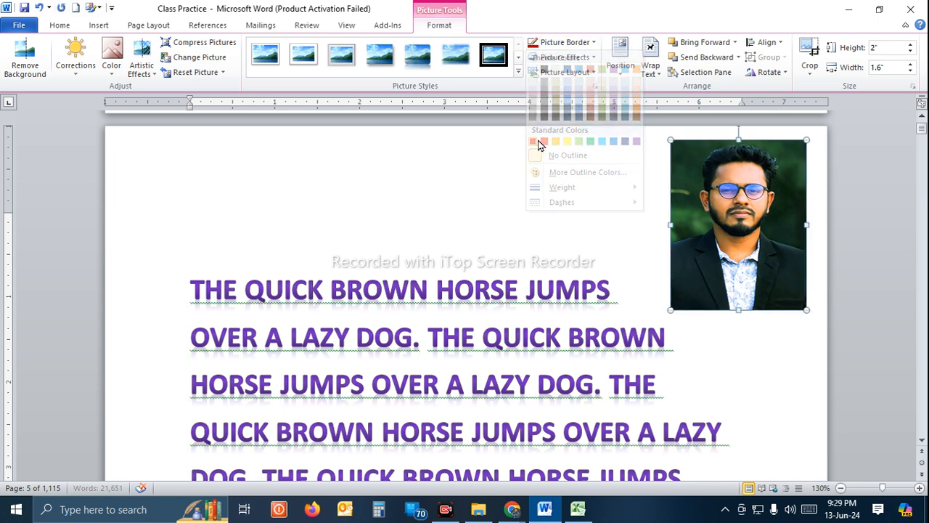
left_click(562, 43)
mouse_move(601, 187)
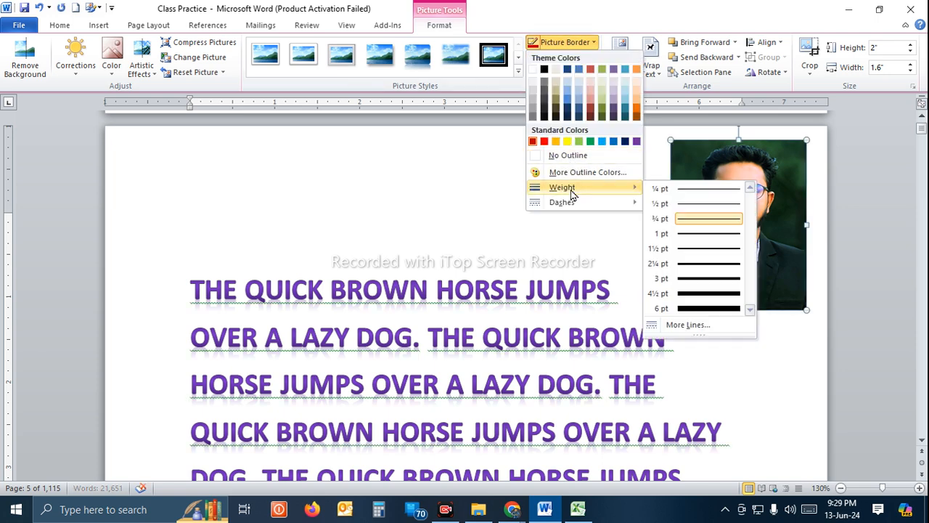
left_click(694, 264)
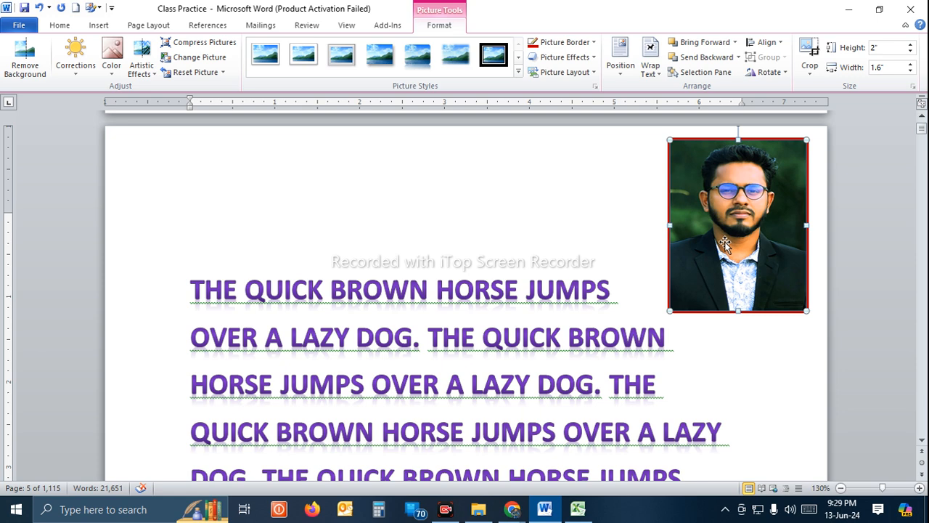
Step: Try cropping the photo to the pentagon block arrow and to the 32-point star
left_click(810, 73)
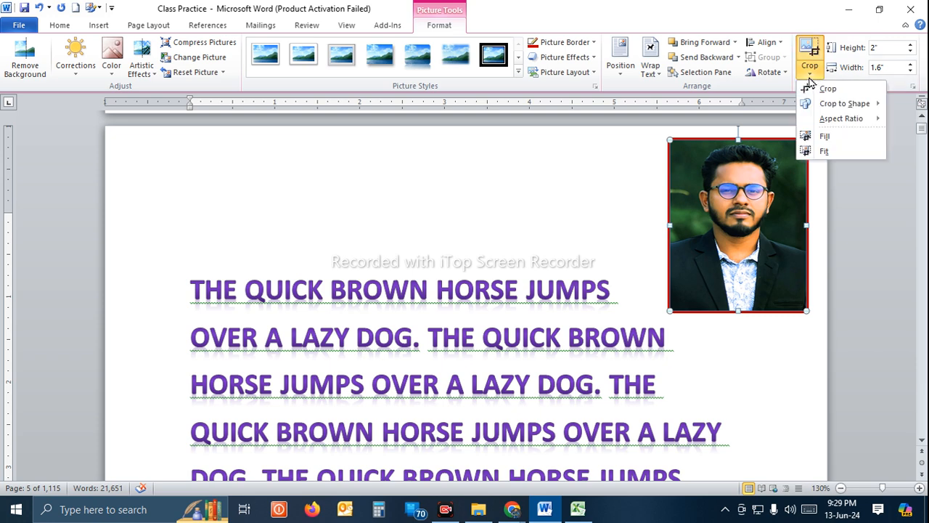
mouse_move(825, 109)
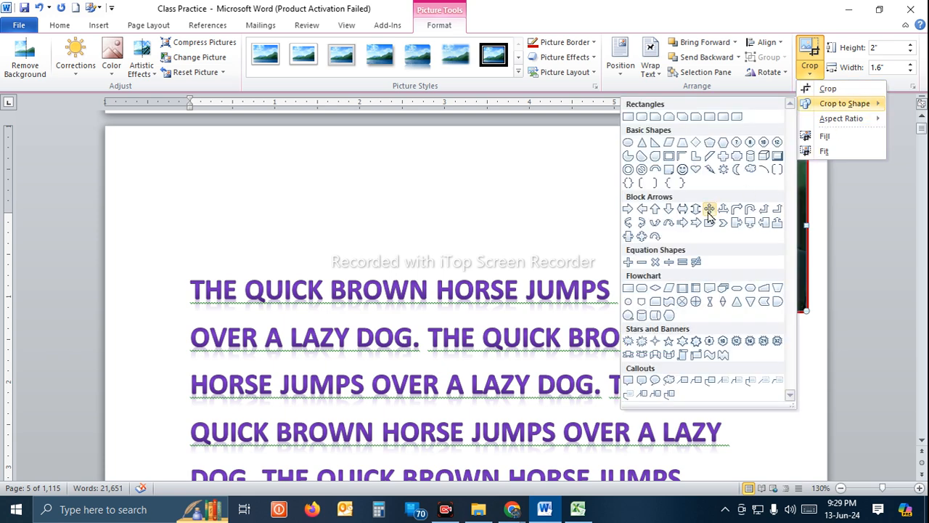
left_click(709, 222)
left_click(810, 78)
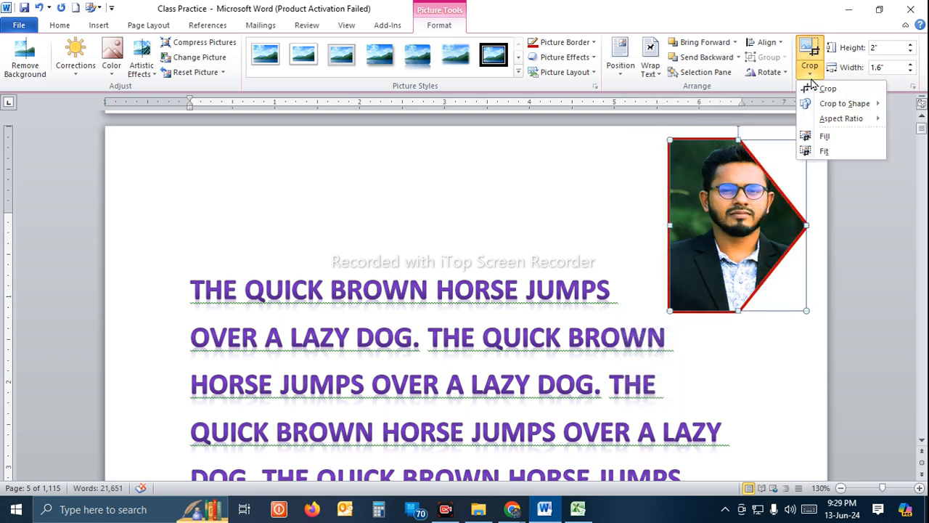
mouse_move(834, 112)
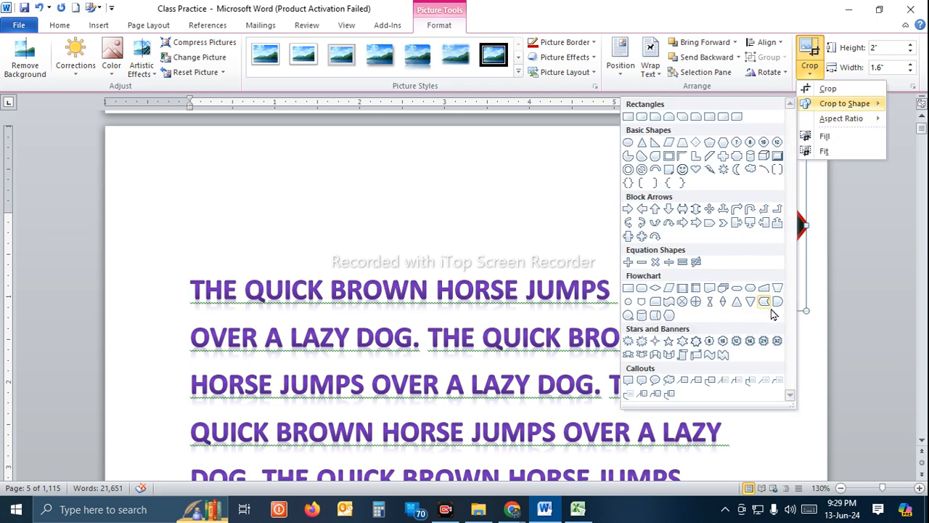
left_click(777, 341)
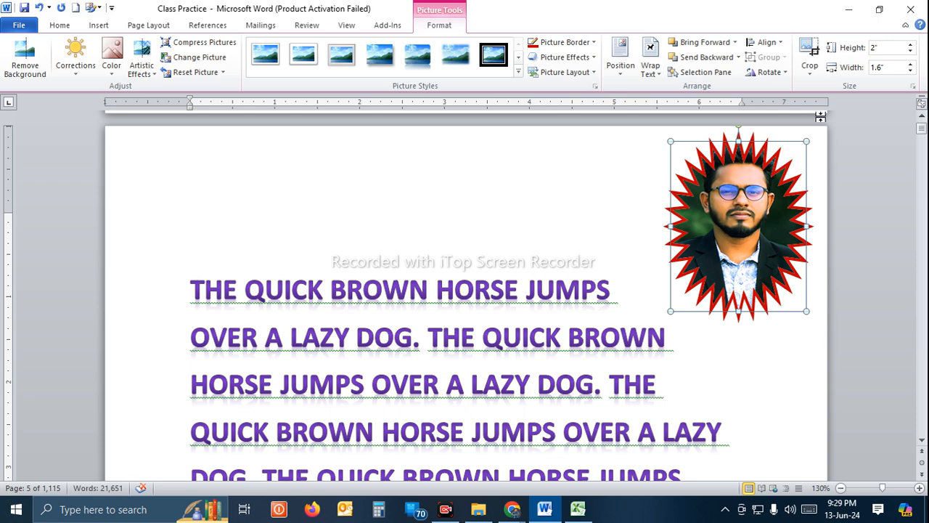
Step: Try cropping the photo to the five-point star and to the cross from the basic shapes
left_click(809, 67)
mouse_move(827, 104)
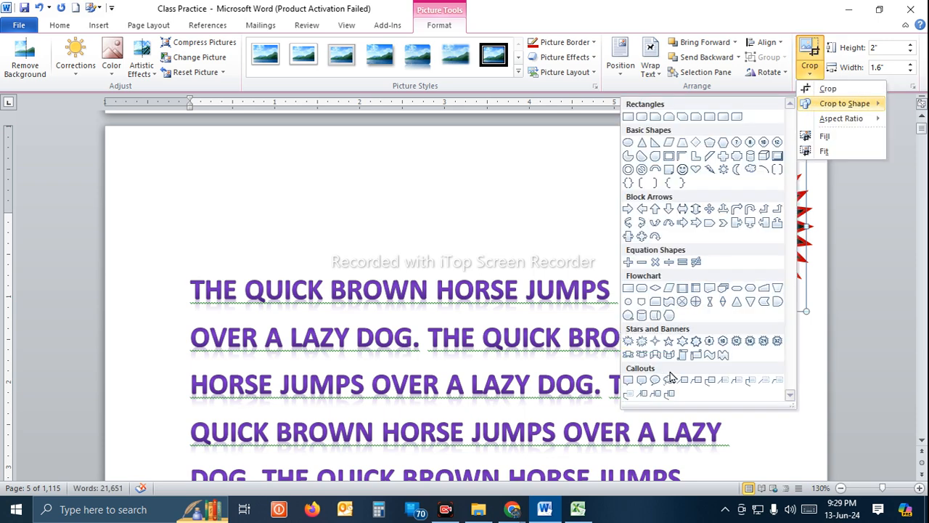
left_click(668, 341)
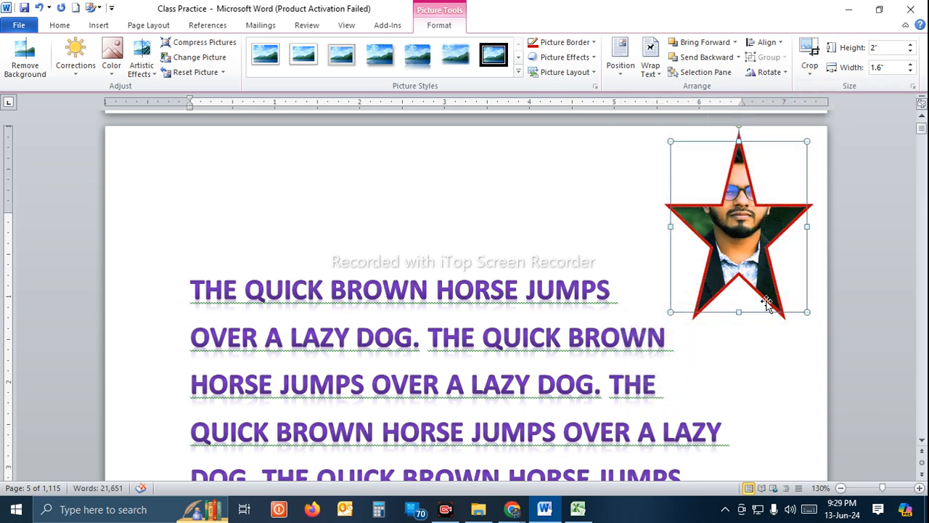
left_click(809, 67)
mouse_move(825, 109)
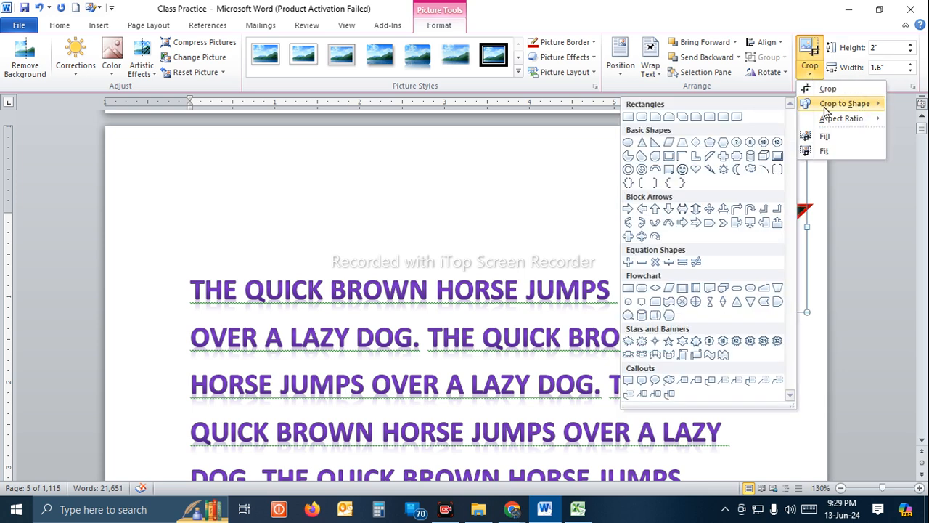
left_click(722, 156)
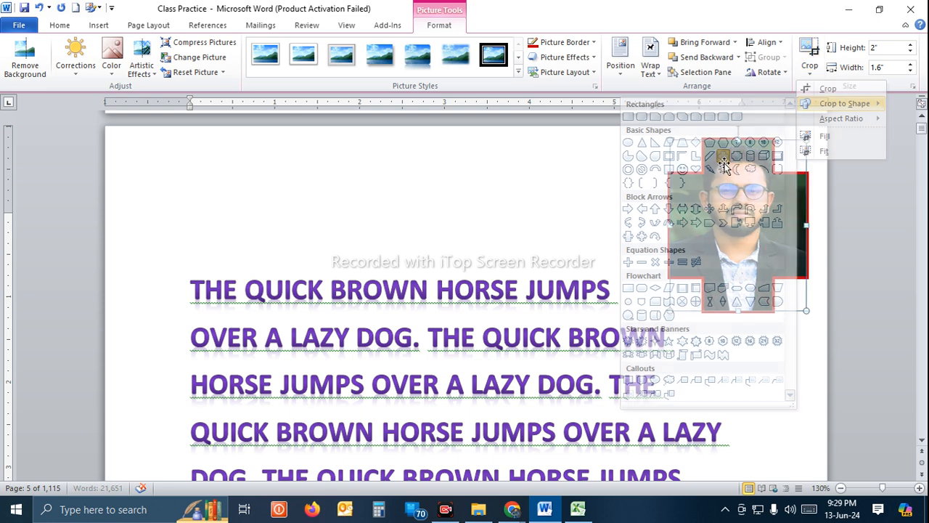
Step: Try cropping the photo to the four-way arrow callout shape, and look at it on the page
left_click(810, 73)
mouse_move(830, 107)
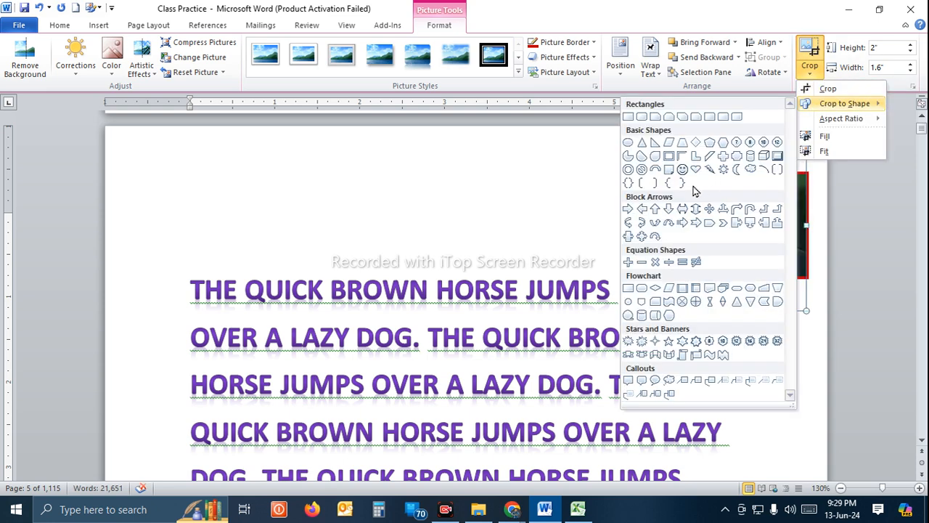
left_click(643, 236)
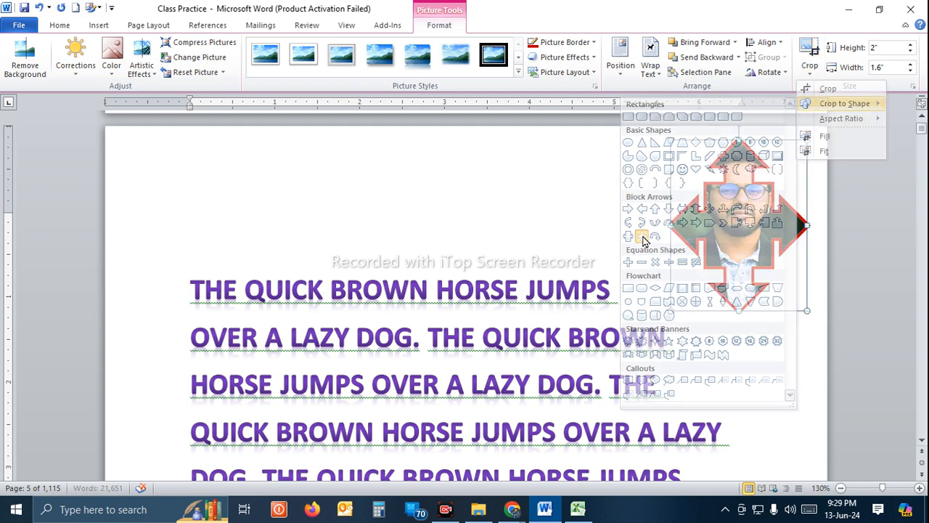
left_click(755, 247)
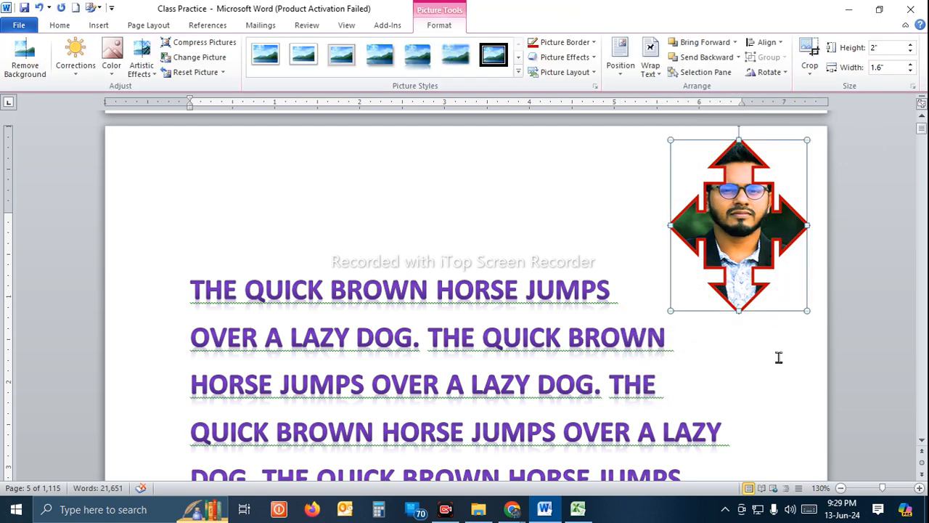
left_click(778, 358)
left_click(754, 267)
Step: Try cropping the photo to the heart shape
left_click(816, 82)
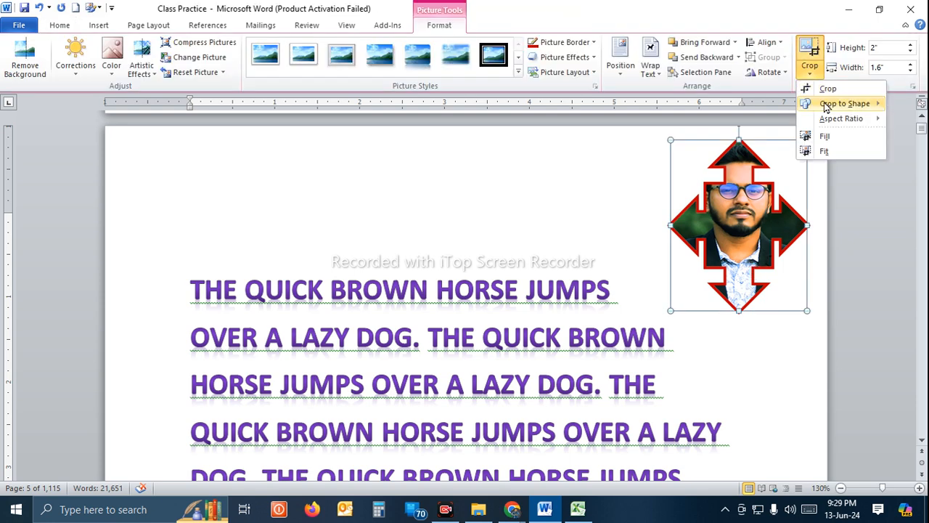
mouse_move(830, 108)
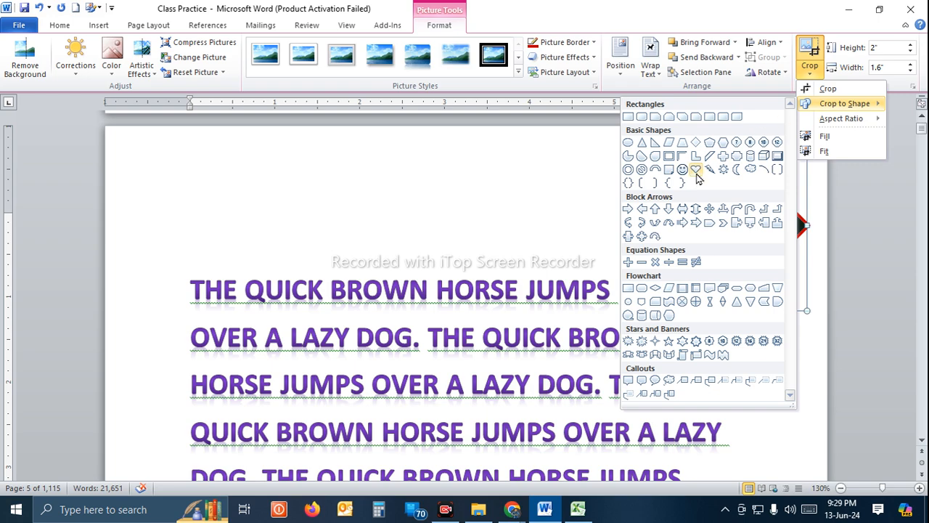
left_click(696, 171)
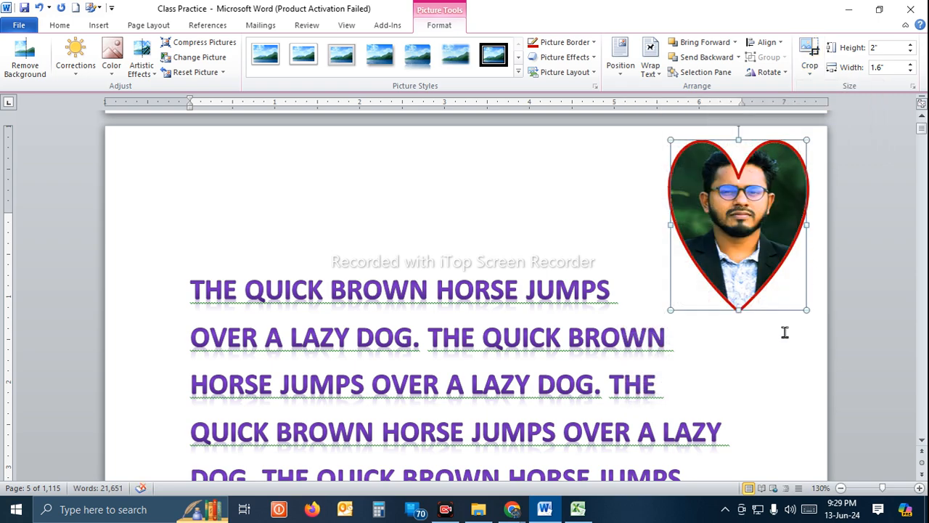
Step: Crop the photo to the Bevel basic shape, and keep the photo selected
left_click(809, 65)
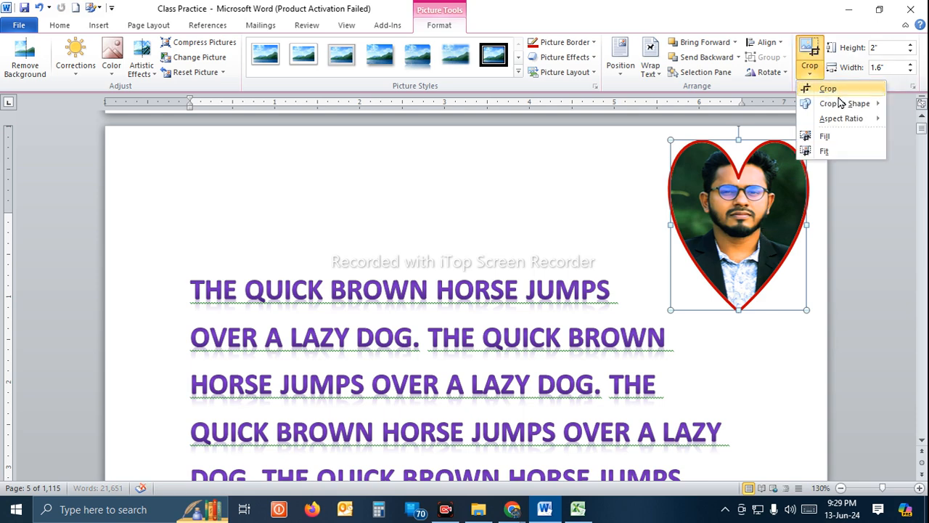
mouse_move(860, 109)
left_click(776, 154)
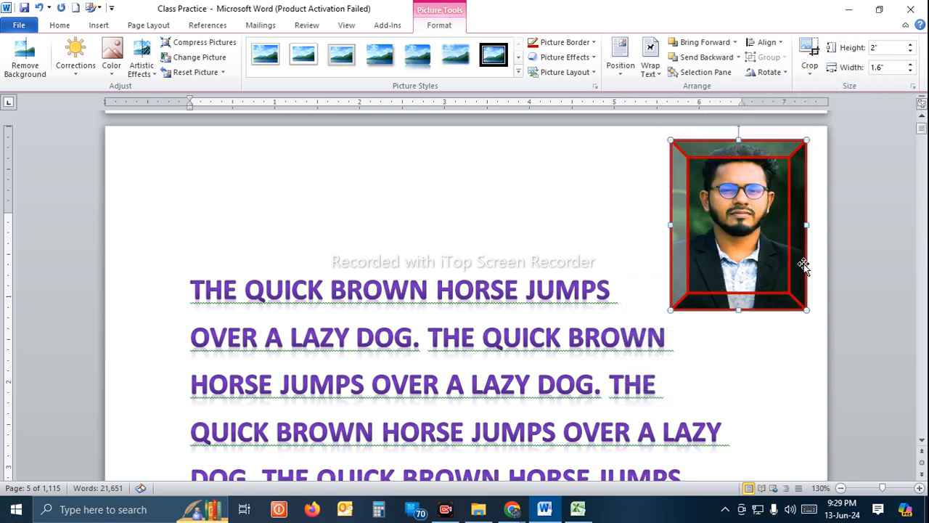
left_click(745, 340)
left_click(753, 267)
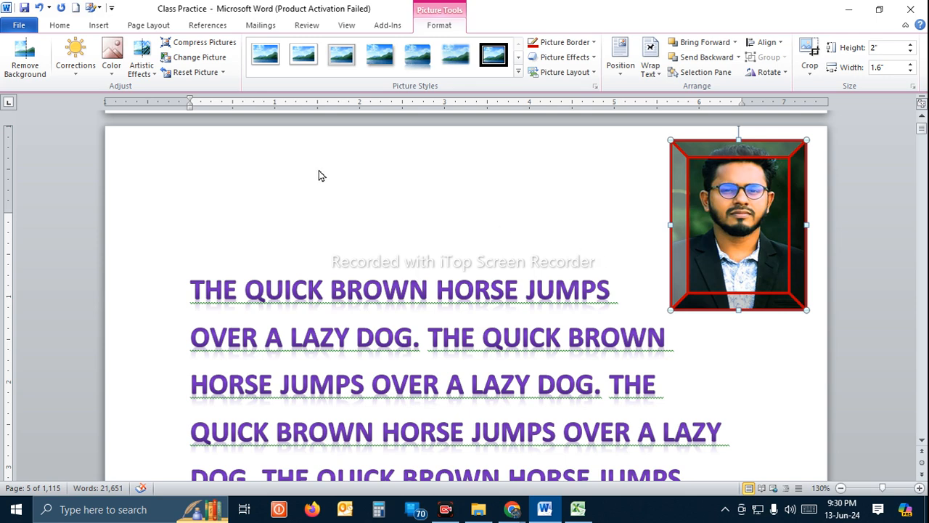
Step: Try inserting another portrait photo from the desktop into the page above the heading text
left_click(99, 24)
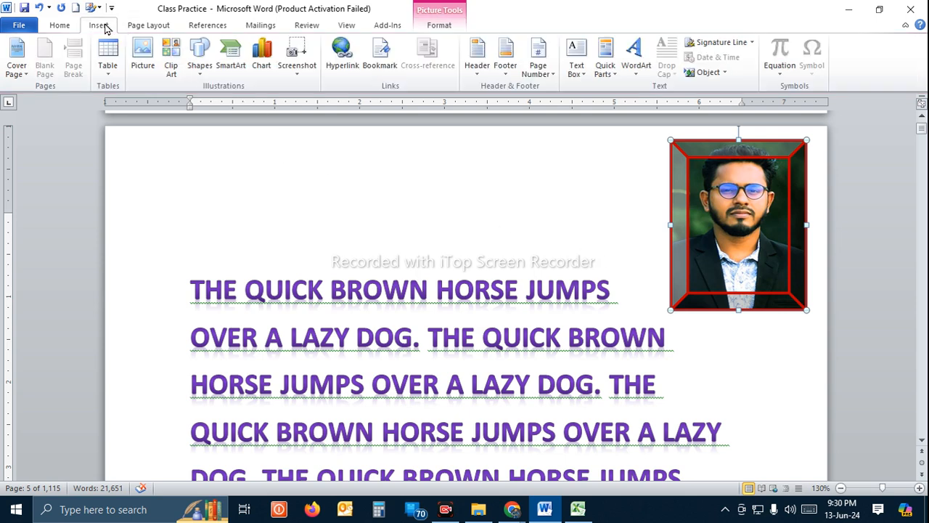
left_click(854, 10)
left_click(855, 11)
left_click(854, 10)
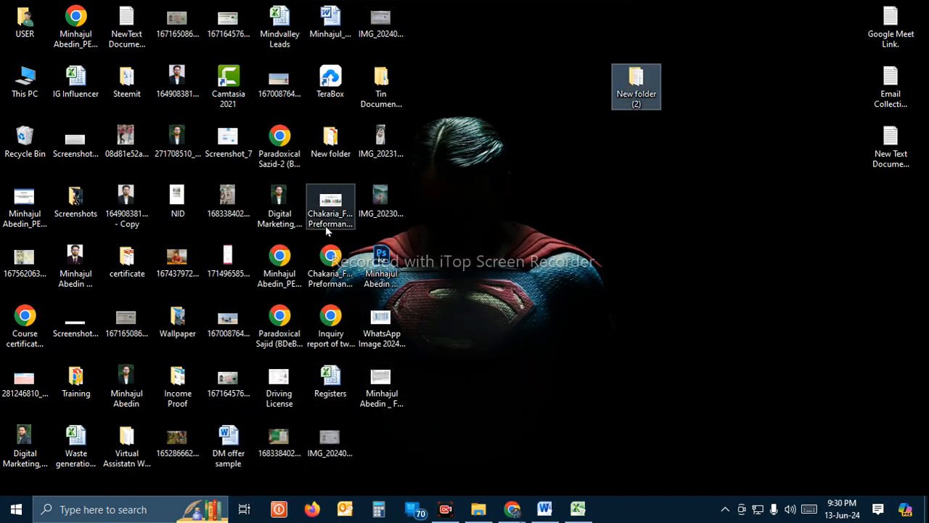
left_click(280, 207)
left_click_drag(280, 203, 535, 266)
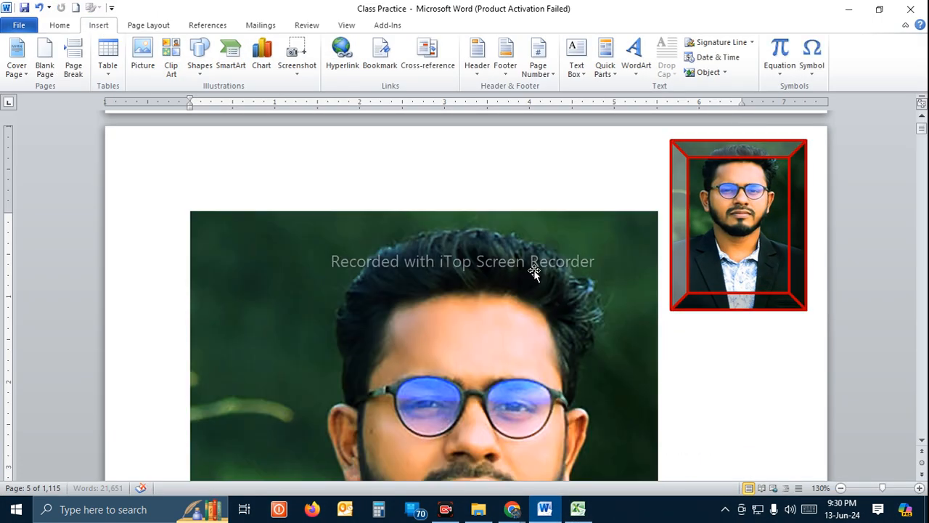
scroll(440, 296, "down", 3)
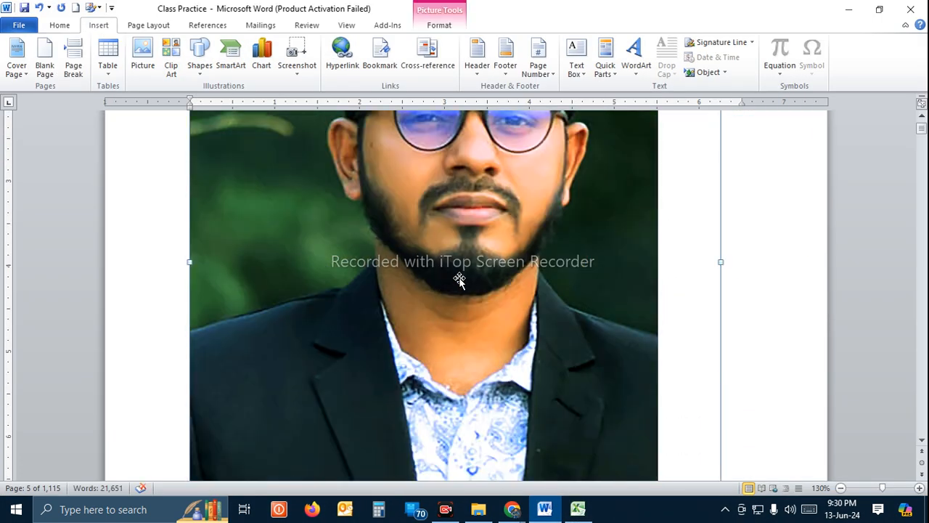
Step: Try the Through text wrapping on the large inserted photo, and delete that photo from the page
left_click(646, 72)
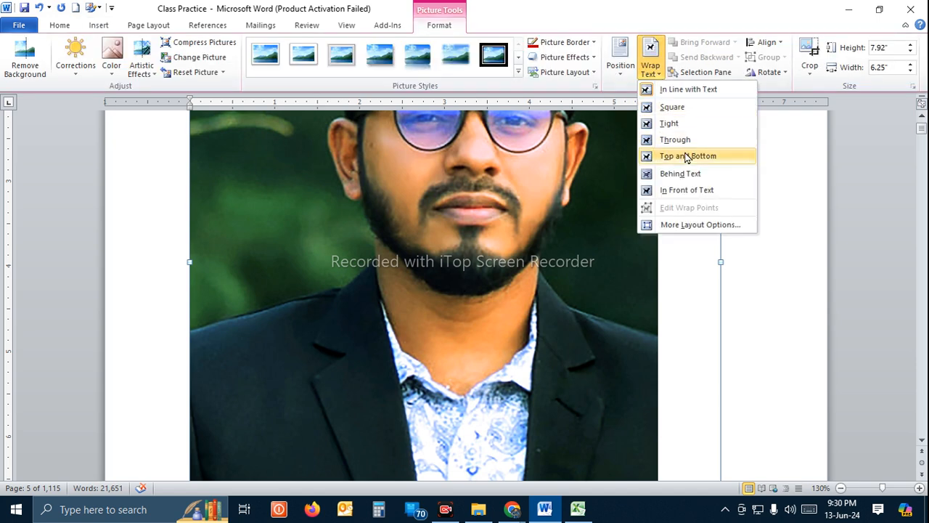
left_click(675, 139)
left_click_drag(394, 291, 577, 285)
key("Delete")
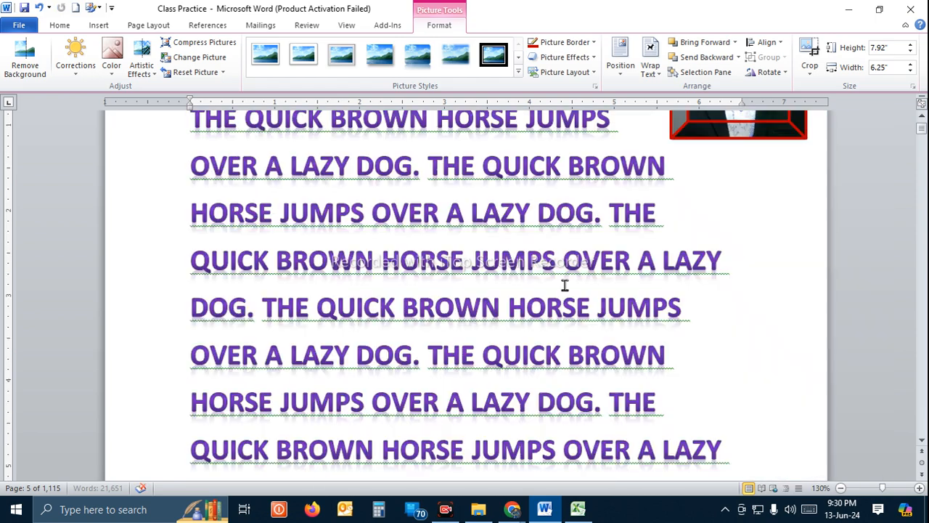
scroll(564, 285, "up", 3)
left_click(732, 289)
left_click(323, 298)
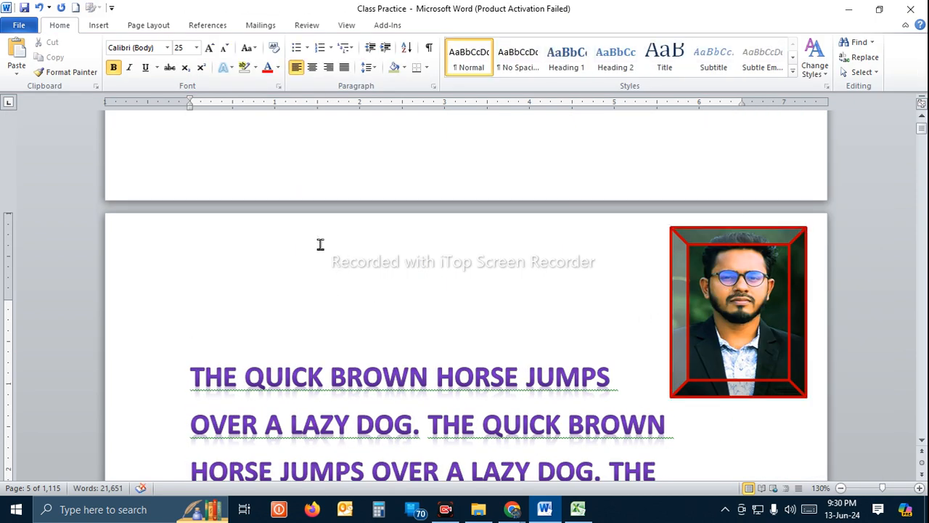
Step: Select the bevel-framed photo and look through the shapes offered by Crop to Shape
left_click(98, 25)
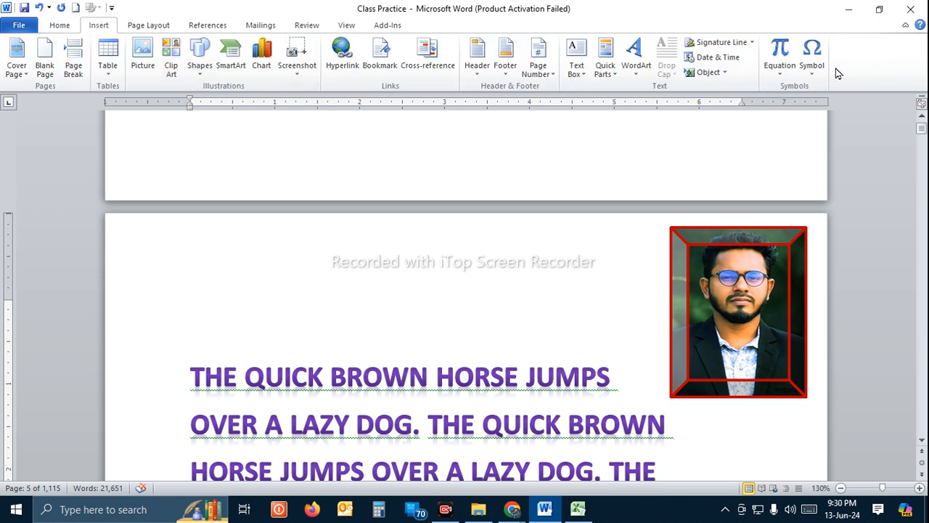
left_click(725, 283)
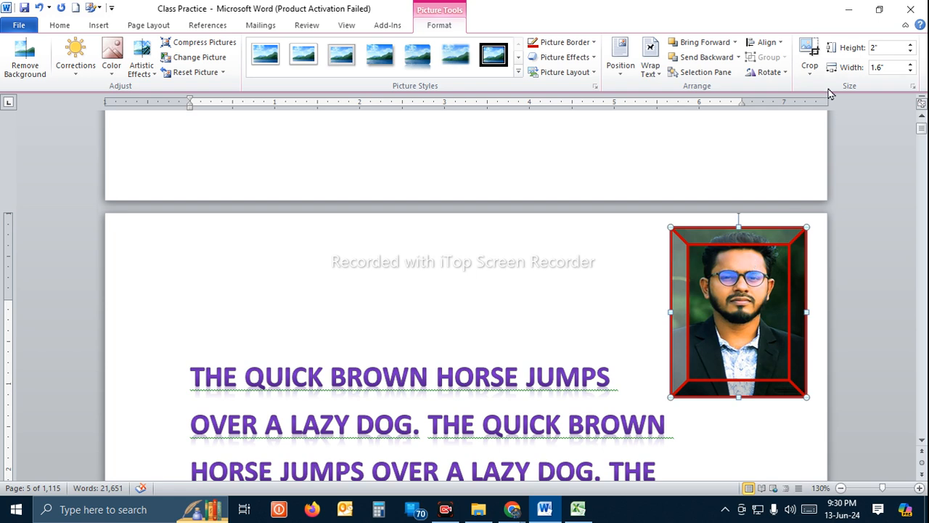
left_click(809, 69)
mouse_move(846, 104)
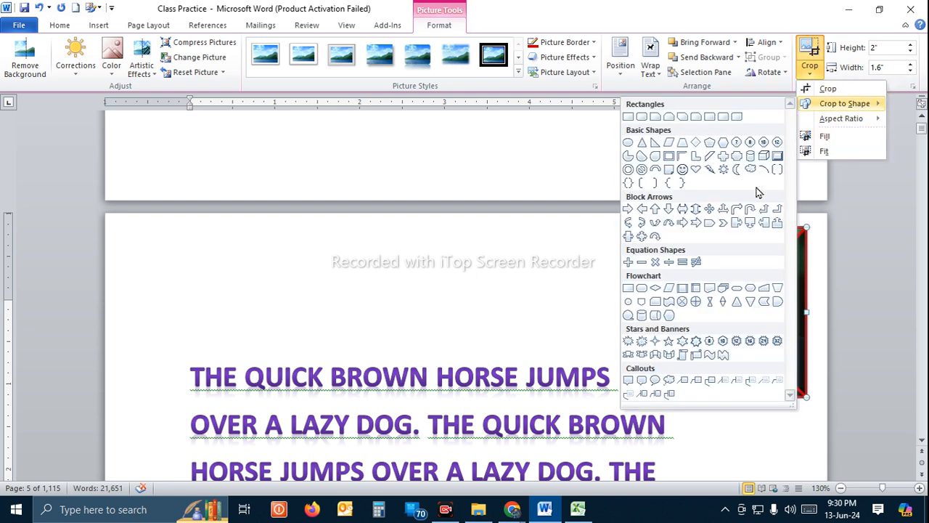
left_click(468, 272)
Step: Try drawing a rectangle about 1.75 inches high and 1.56 inches wide beside the photo, and delete it
left_click(99, 25)
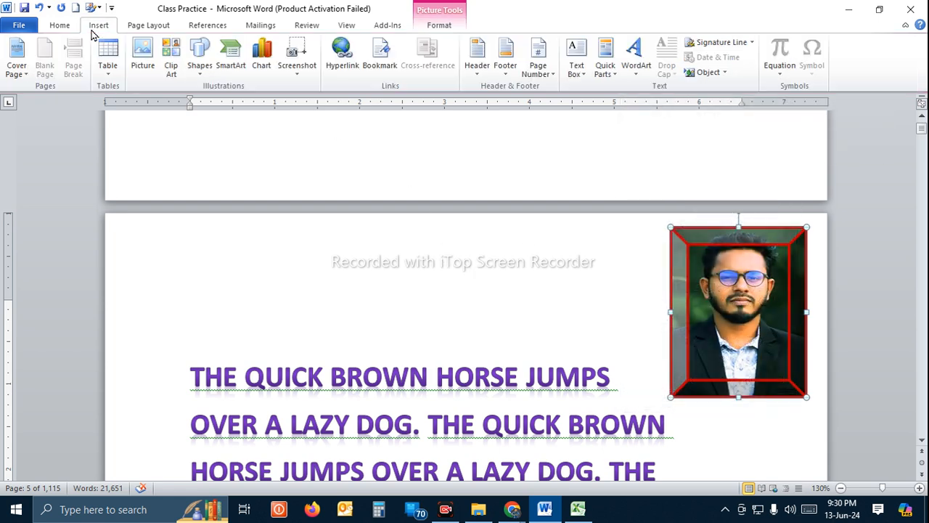
left_click(202, 68)
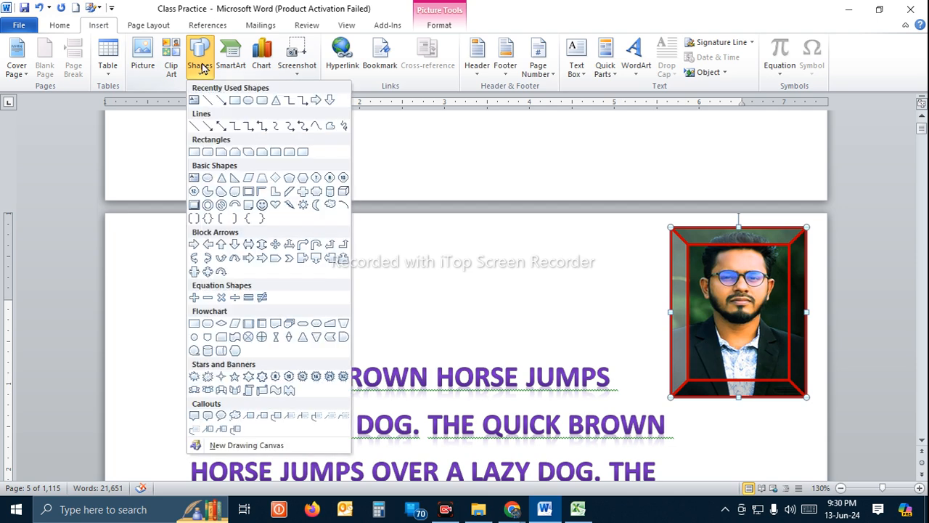
left_click(235, 99)
mouse_move(431, 238)
left_mouse_down()
mouse_move(554, 327)
mouse_move(566, 394)
mouse_move(563, 387)
left_mouse_up()
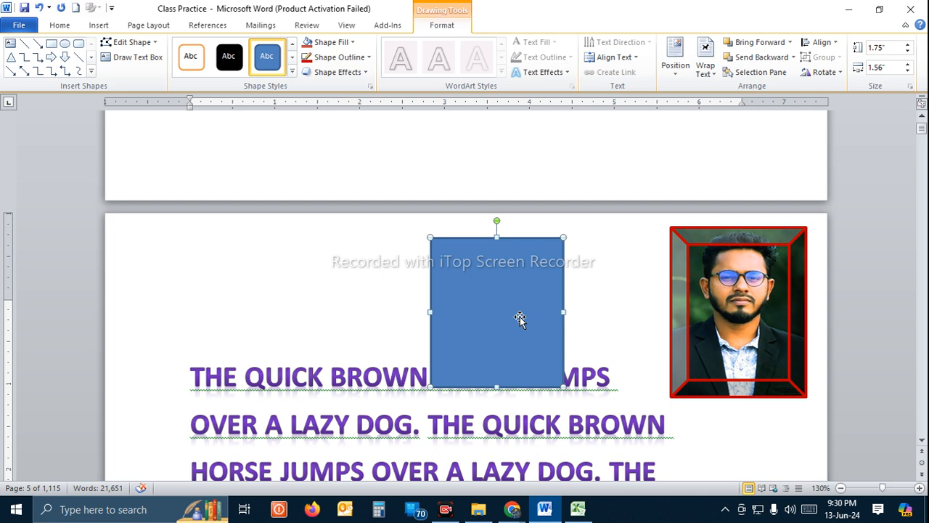
key("Delete")
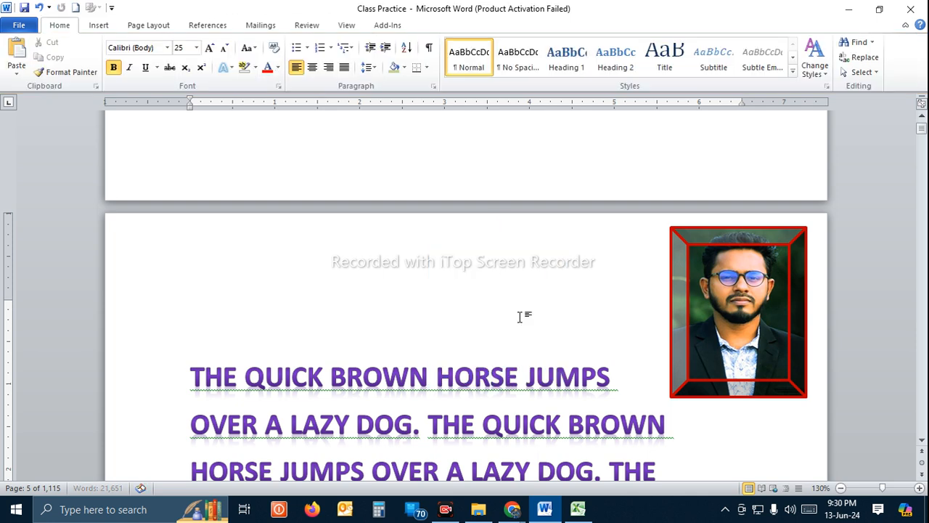
Step: Move the bevel-framed photo about 0.9 inch to the left and slightly down, so the text rewraps around it
left_click(676, 326)
left_click_drag(731, 299, 652, 322)
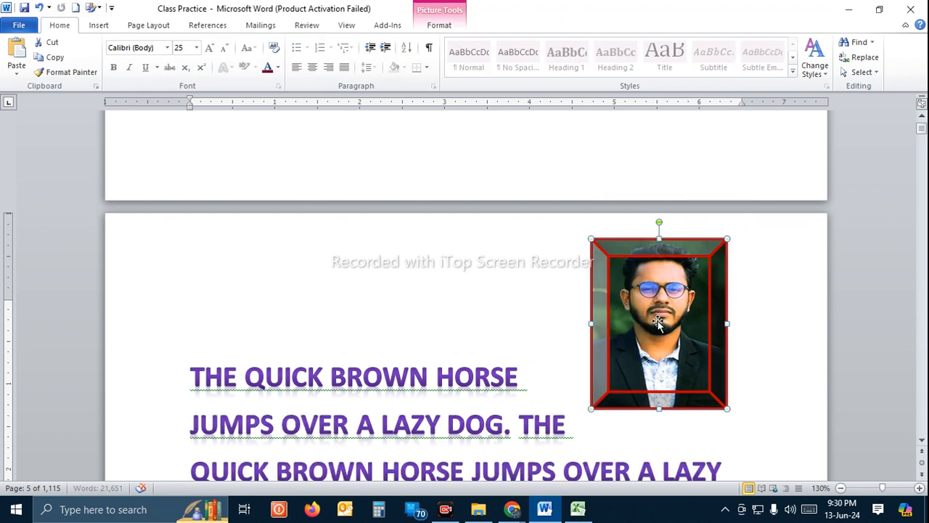
left_click(98, 24)
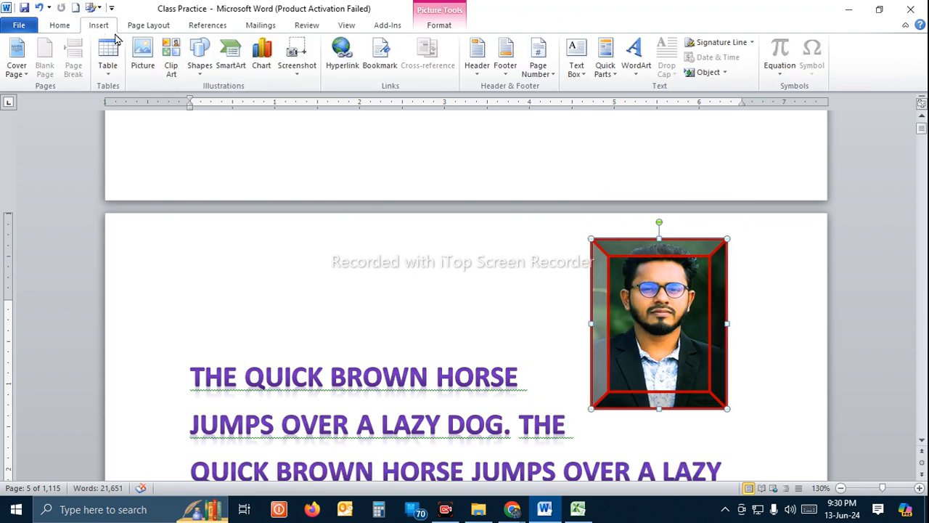
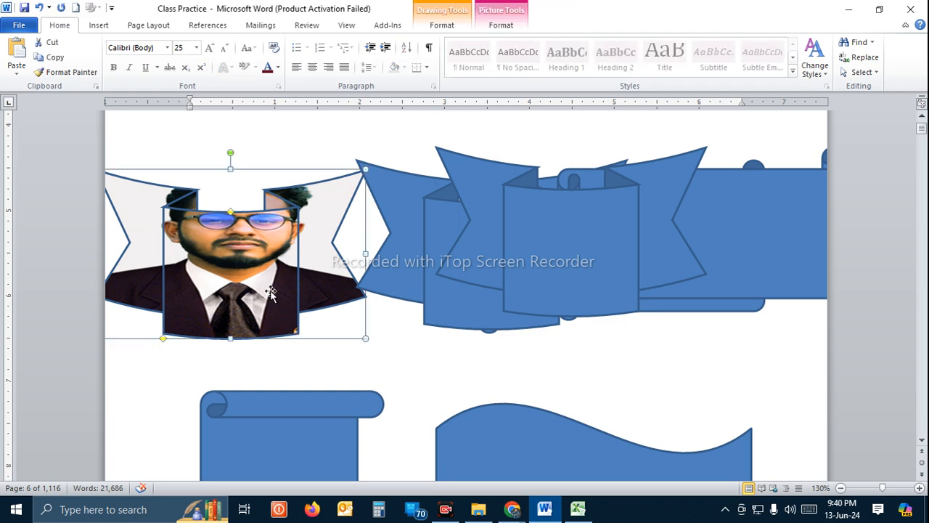
Step: Insert a page break after the page of banner and scroll shapes
scroll(270, 292, "down", 8)
left_click(517, 290)
key("ctrl+Return")
scroll(583, 276, "up", 3)
scroll(587, 267, "up", 3)
scroll(591, 264, "down", 2)
Step: Place the wave shape on the blank page, narrow it to about 3.4 inches, and shift it about 0.6 inch right
left_click_drag(602, 216, 570, 377)
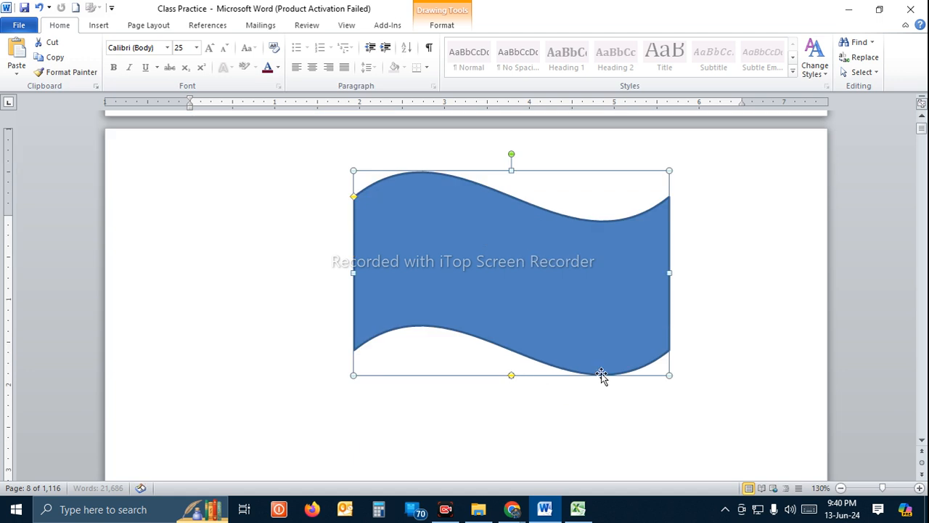
left_click_drag(669, 274, 643, 274)
left_click_drag(539, 285, 591, 286)
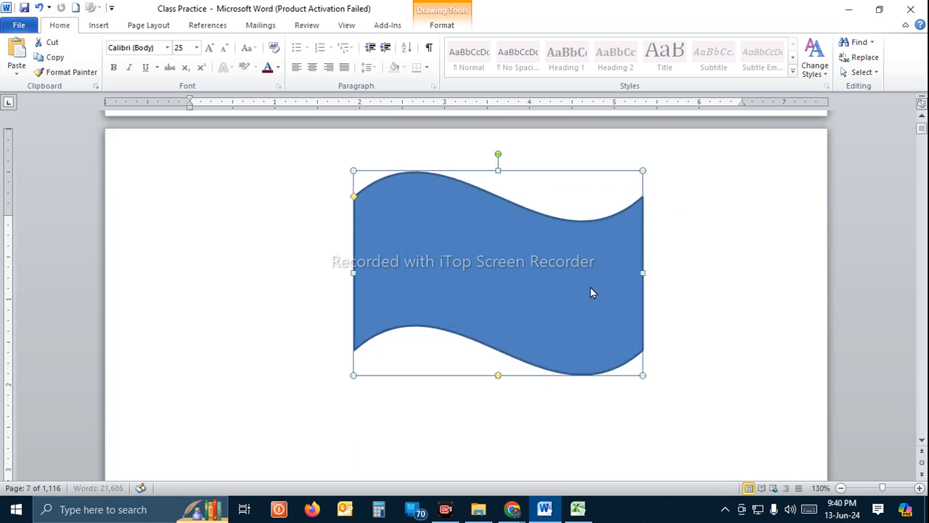
Step: Apply the red style from the last row of shape styles to the wave, and fill it with standard green
double_click(591, 287)
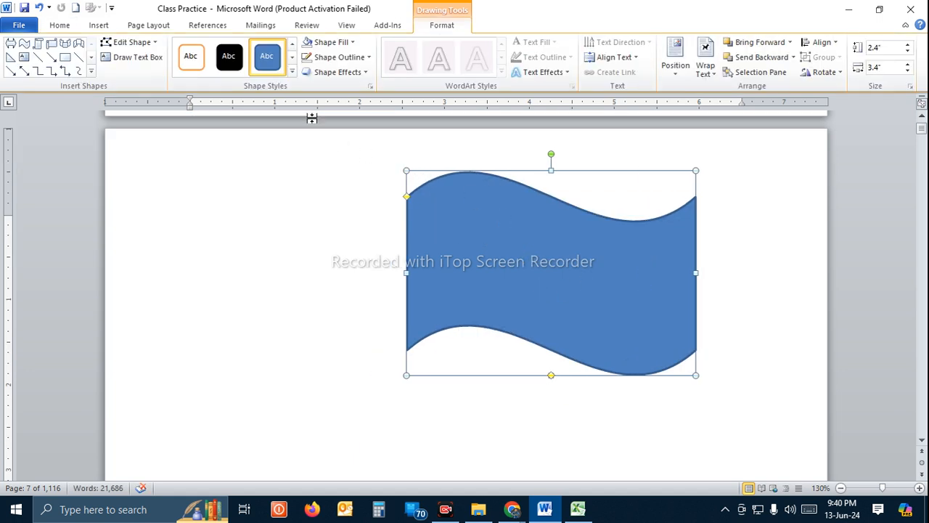
left_click(291, 72)
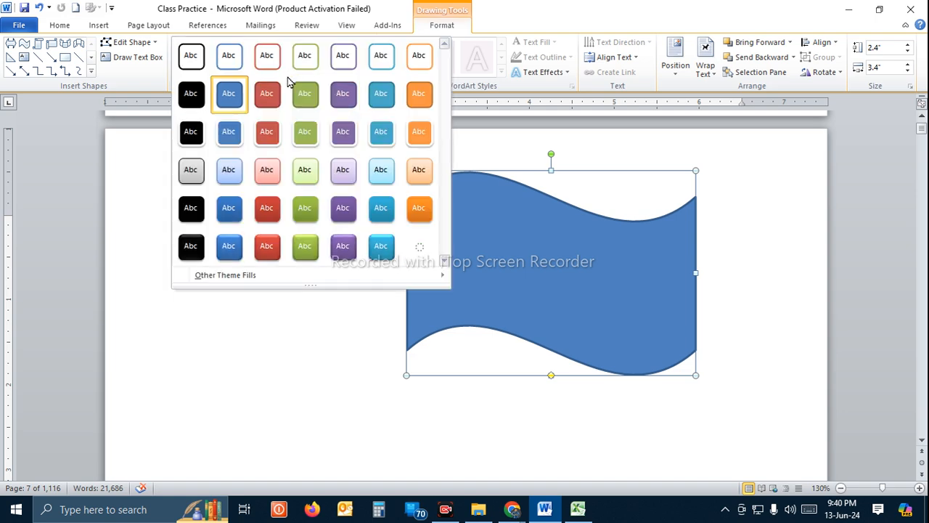
left_click(266, 245)
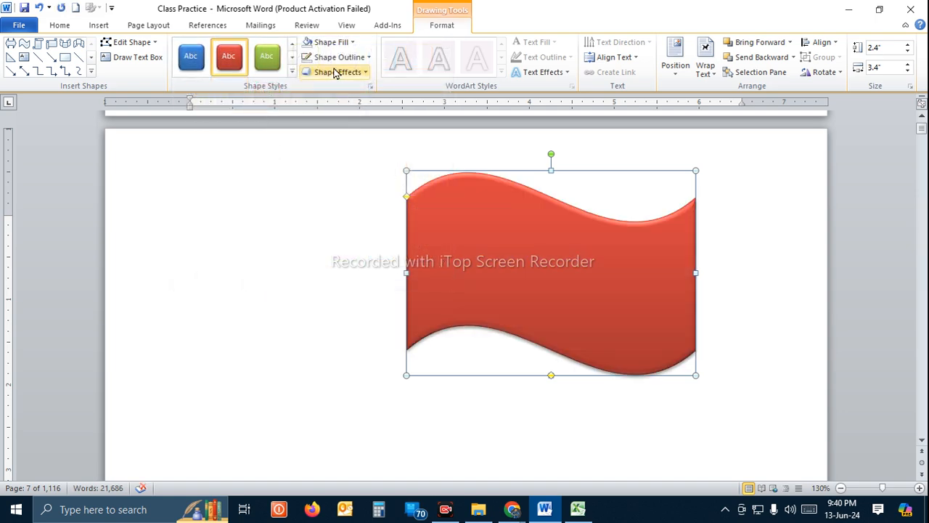
left_click(330, 43)
left_click(363, 140)
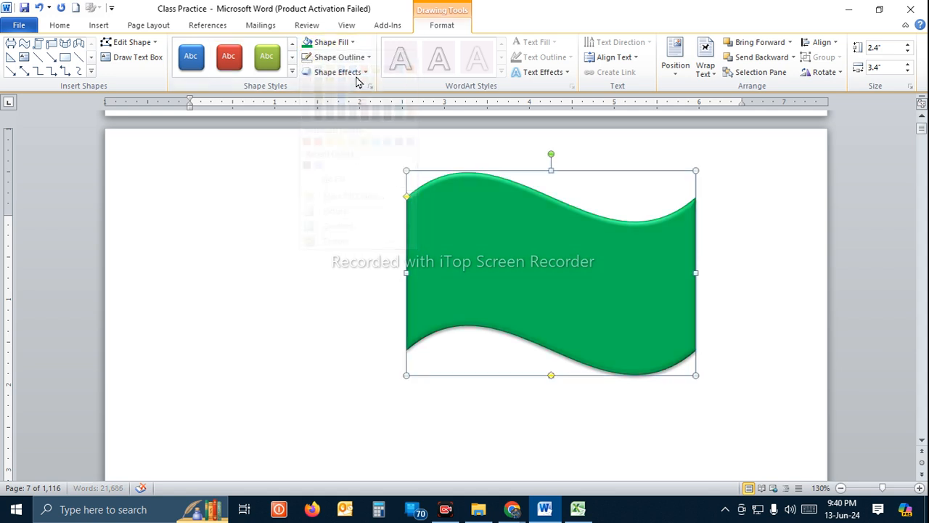
Step: Give the wave a custom dark green fill of RGB 0, 66, 30, and move it about 0.3 inch to the right
left_click(351, 42)
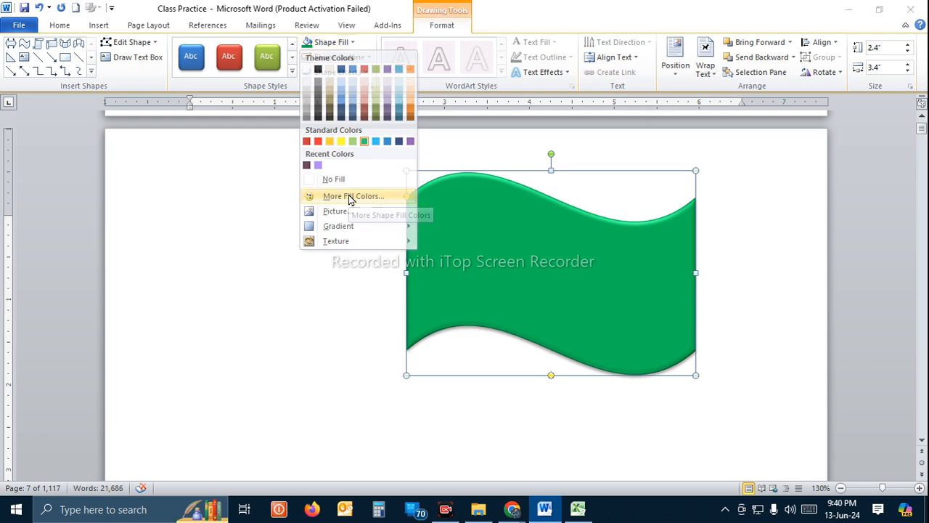
left_click(353, 196)
left_click_drag(804, 212, 799, 230)
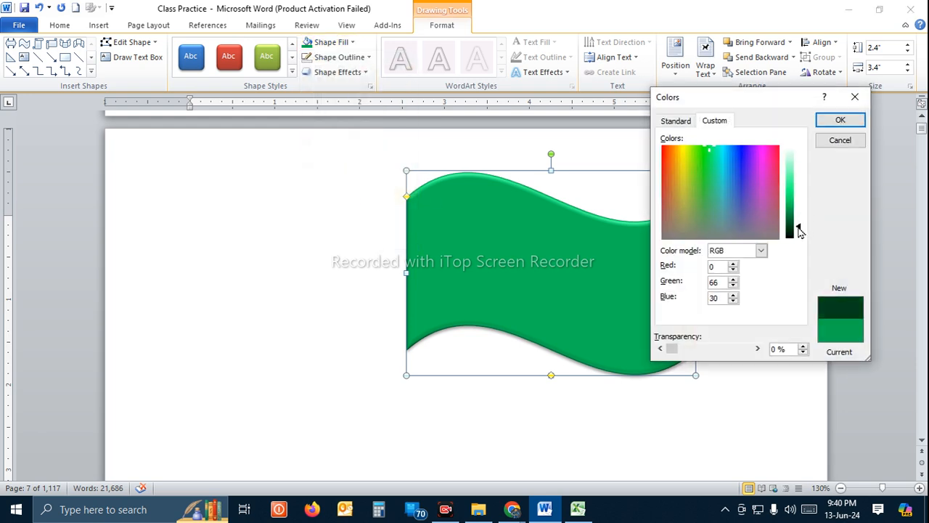
left_click(839, 120)
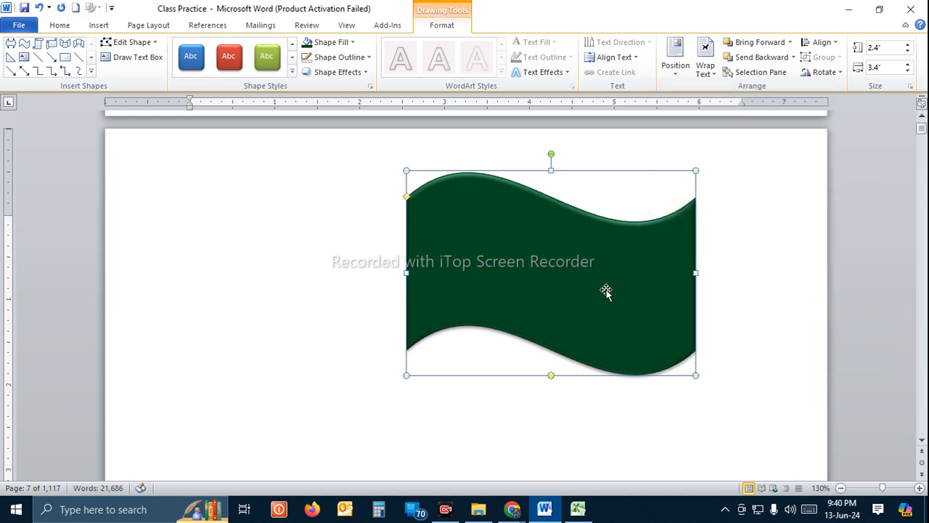
left_click_drag(633, 294, 660, 293)
Step: Draw a circle about 1.25 inches in diameter near the middle of the green wave using the Oval basic shape
left_click(98, 25)
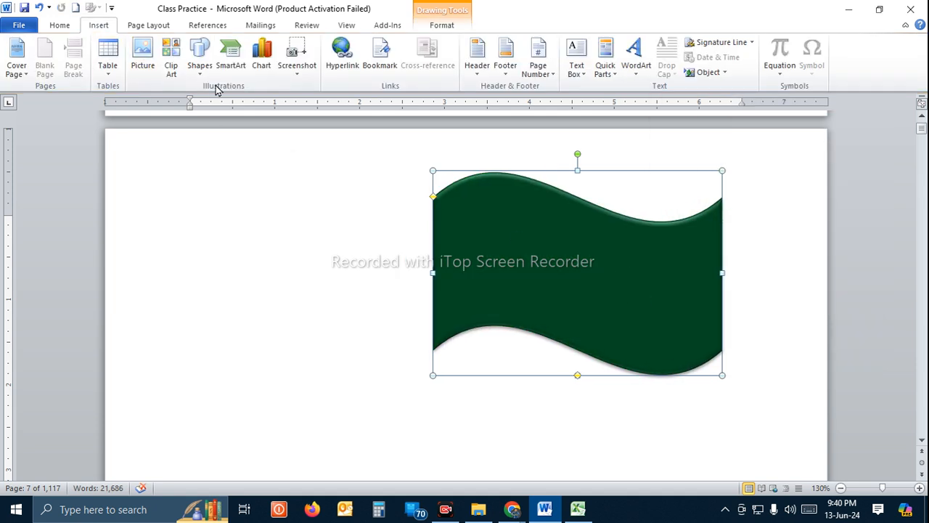
left_click(200, 70)
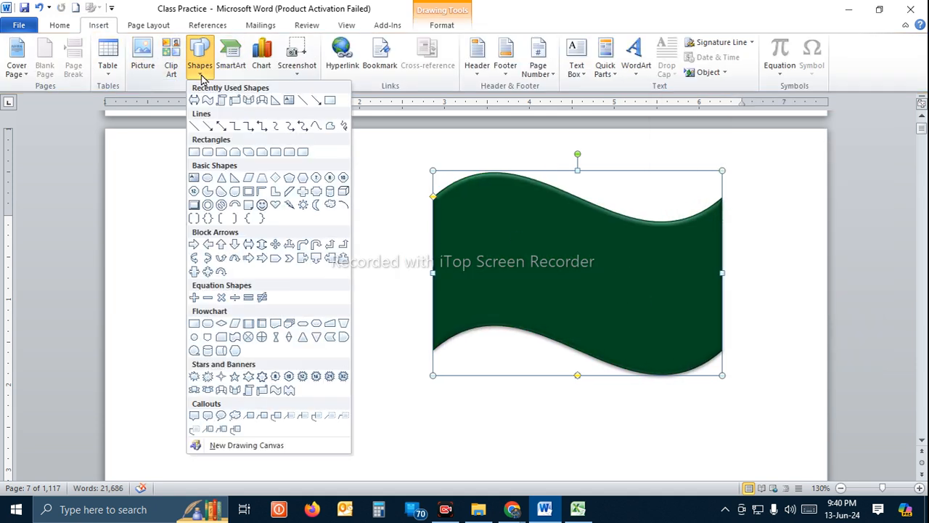
left_click(208, 180)
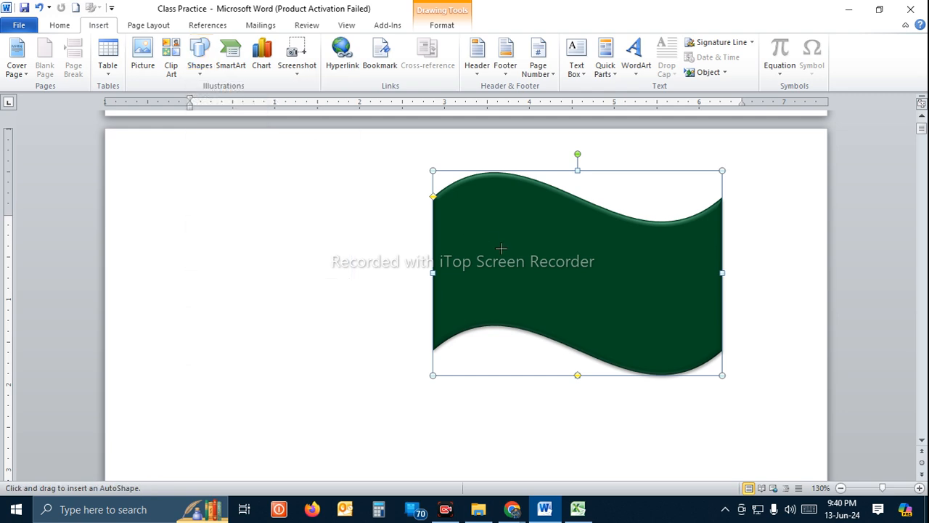
left_click_drag(531, 215, 639, 322)
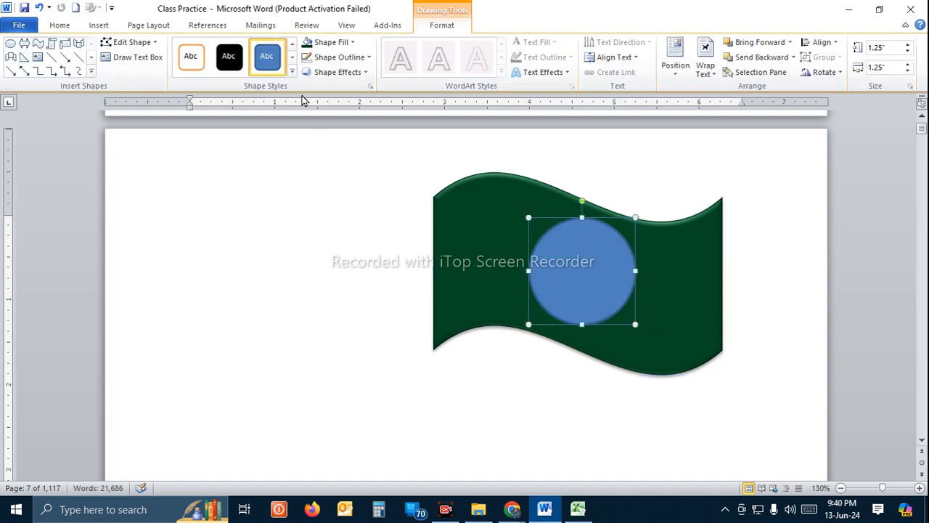
Step: Apply the red style from the last row of shape styles to the circle, and fill it with the first standard red
left_click(296, 72)
left_click(267, 246)
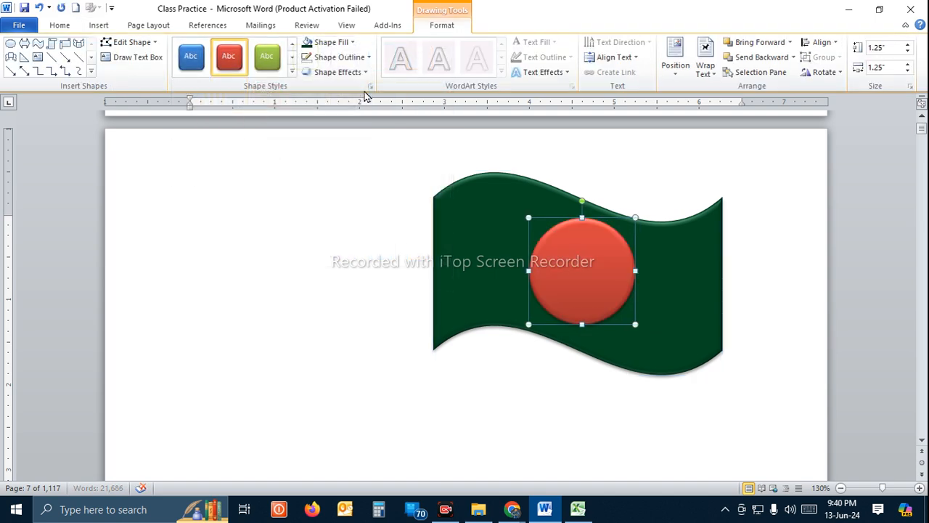
left_click(351, 42)
left_click(305, 142)
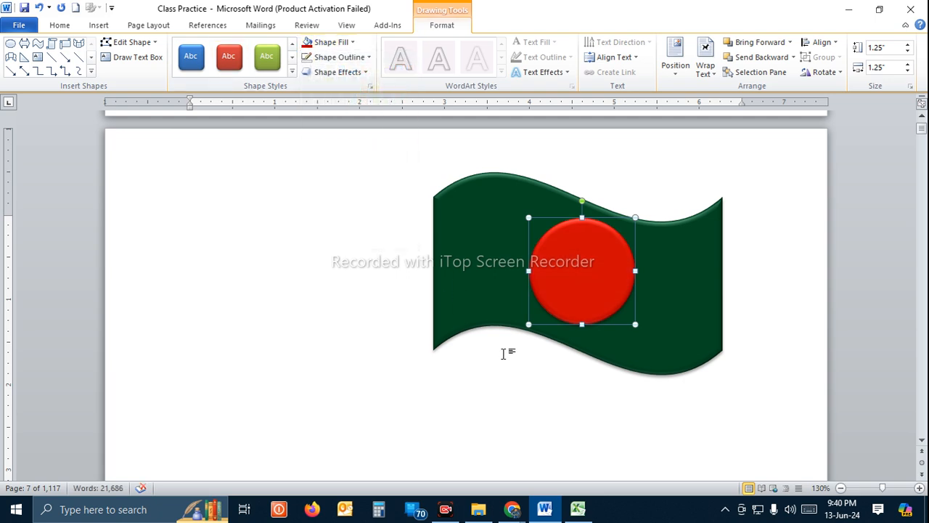
Step: Nudge the red circle about 0.1 inch to the left on the green wave, and deselect it
left_click(551, 380)
left_click_drag(581, 286, 575, 283)
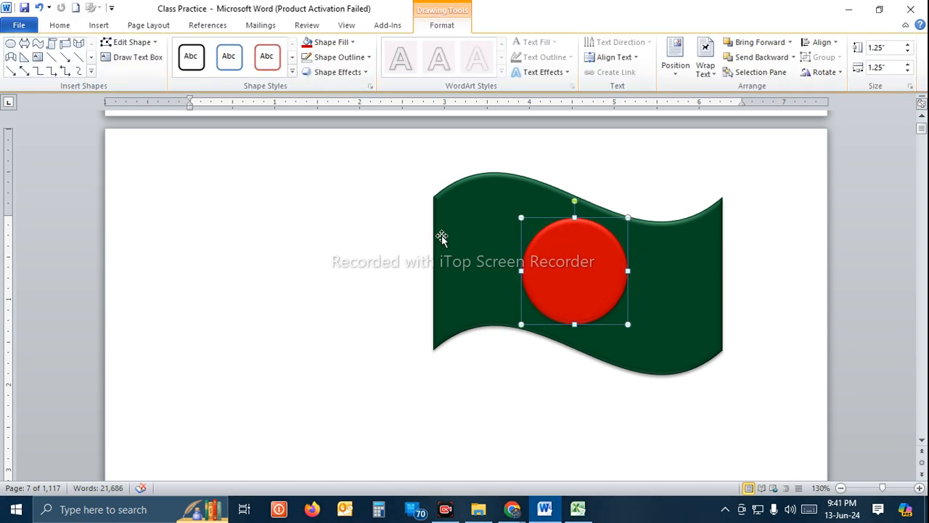
left_click(777, 282)
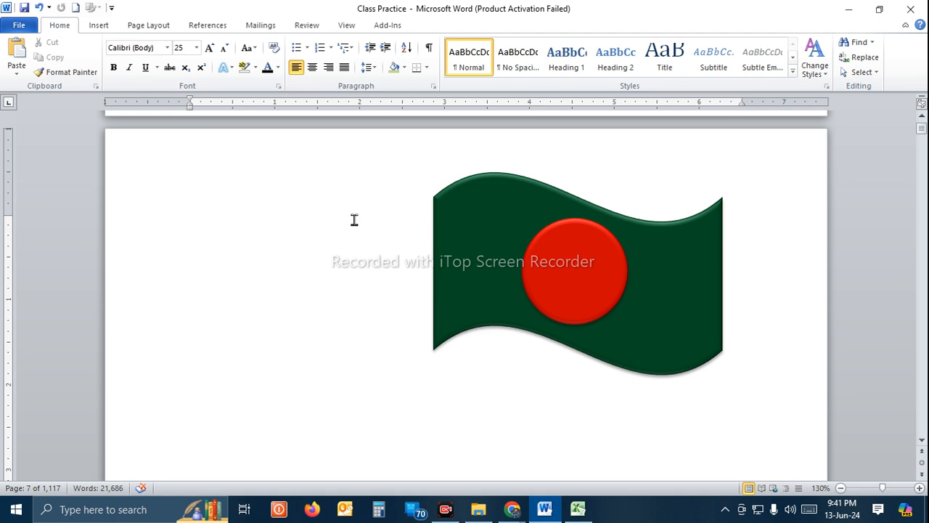
Step: Draw a vertical line 6.3 inches tall beside the flag as its pole, and nudge it right toward the wave's edge
left_click(100, 25)
left_click(203, 69)
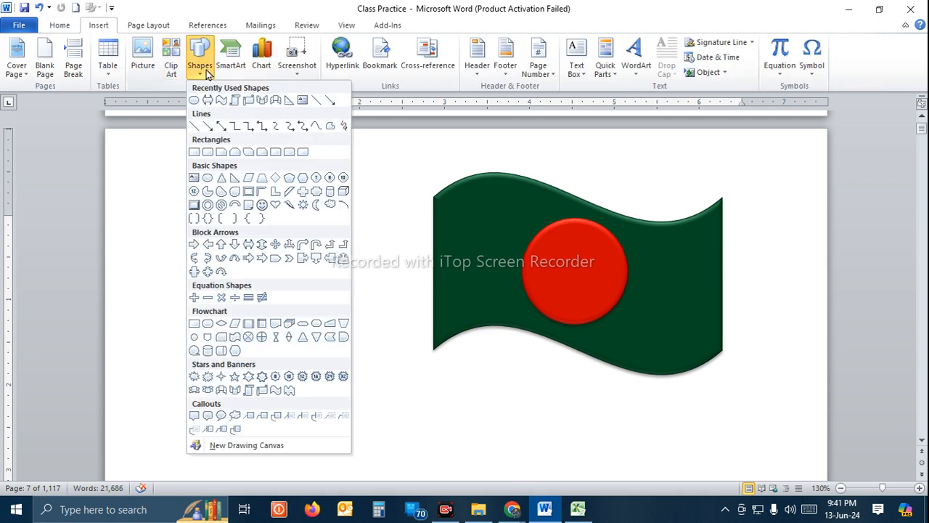
left_click(194, 127)
mouse_move(426, 138)
left_mouse_down()
mouse_move(425, 482)
mouse_move(436, 454)
mouse_move(432, 483)
mouse_move(448, 474)
mouse_move(452, 489)
mouse_move(451, 444)
left_mouse_up()
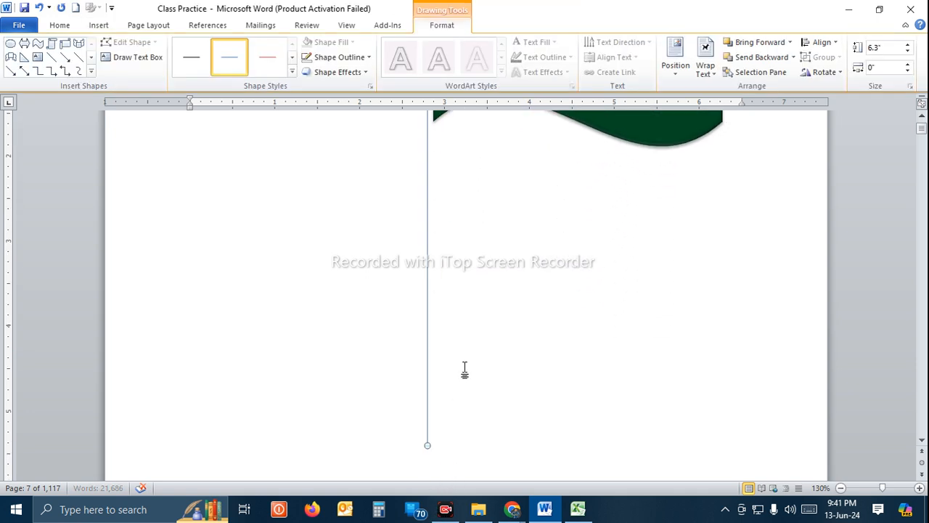
scroll(474, 334, "up", 5)
key("Right")
key("Right")
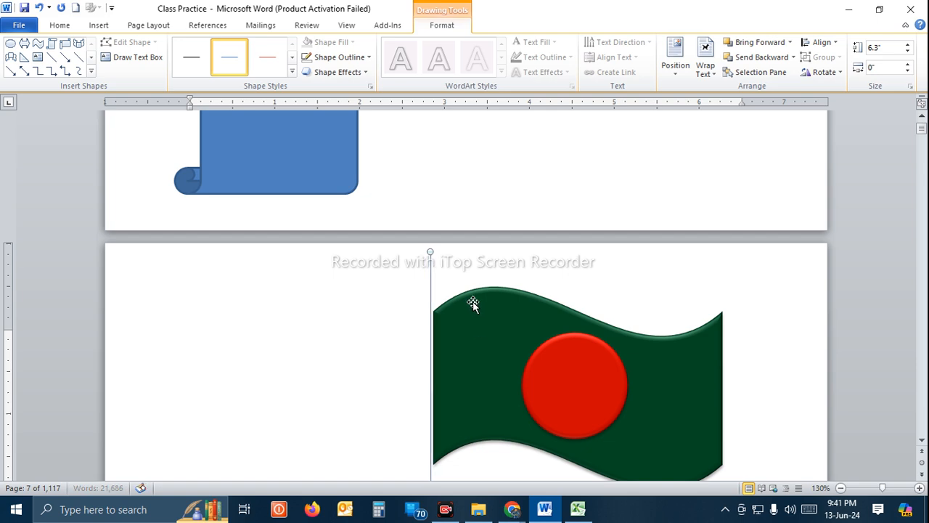
Step: Set the pole line's weight to 6 pt and its compound type to double
left_click(338, 58)
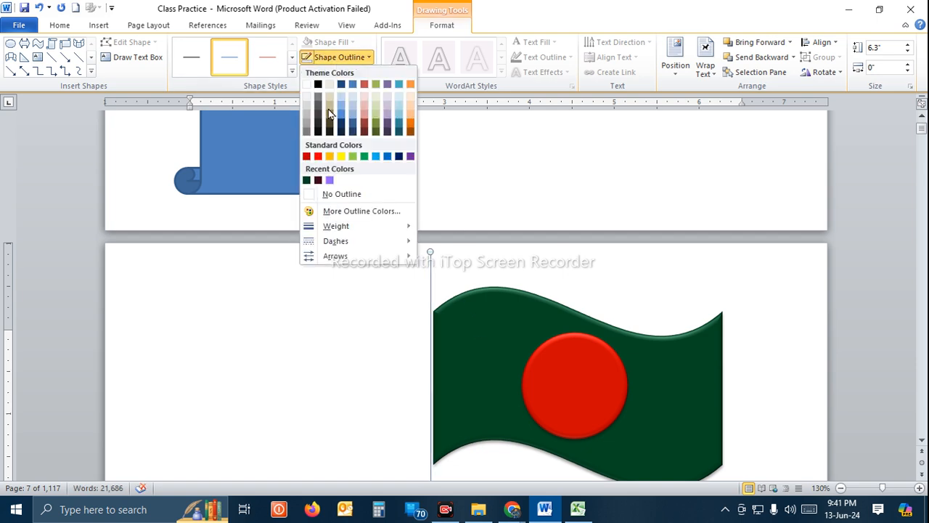
left_click(517, 332)
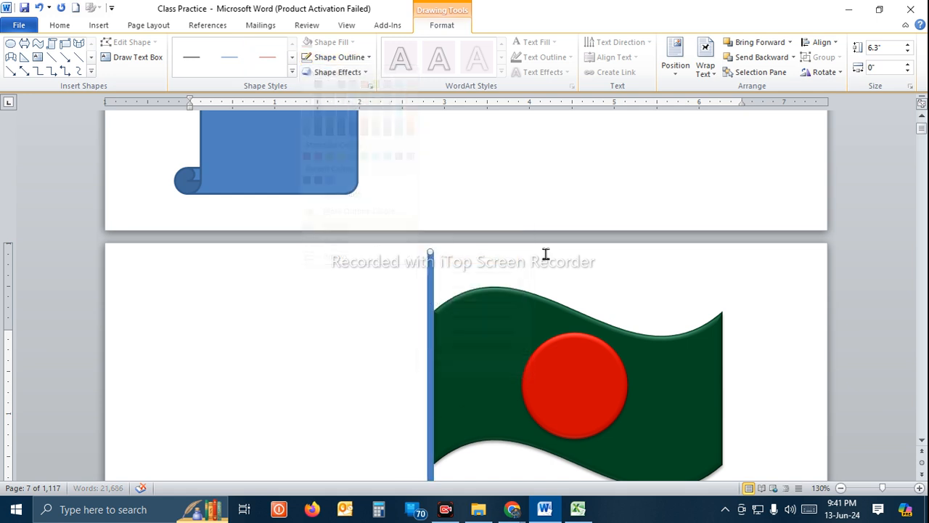
left_click(355, 58)
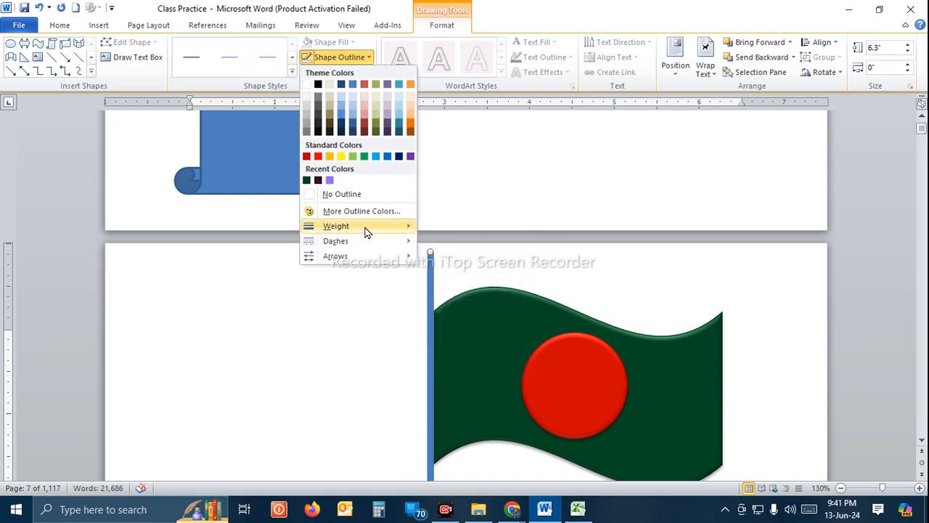
mouse_move(363, 241)
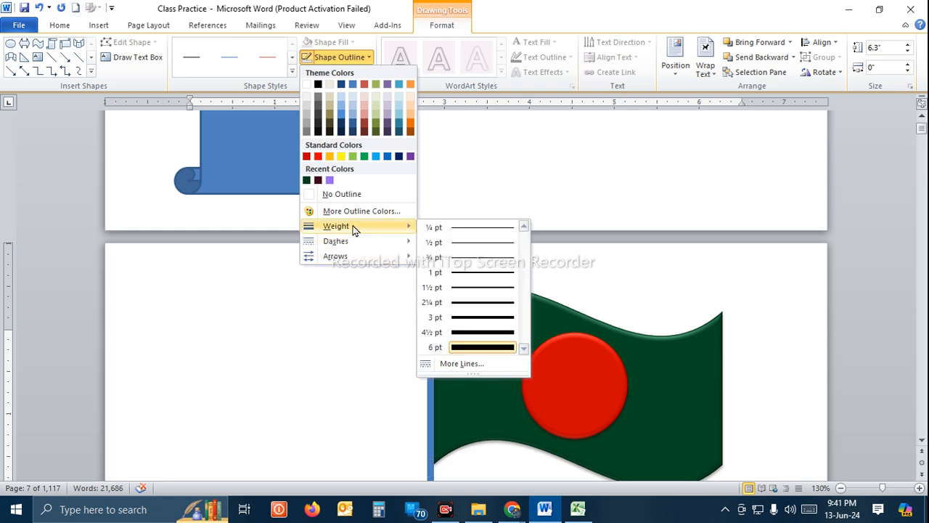
left_click(484, 364)
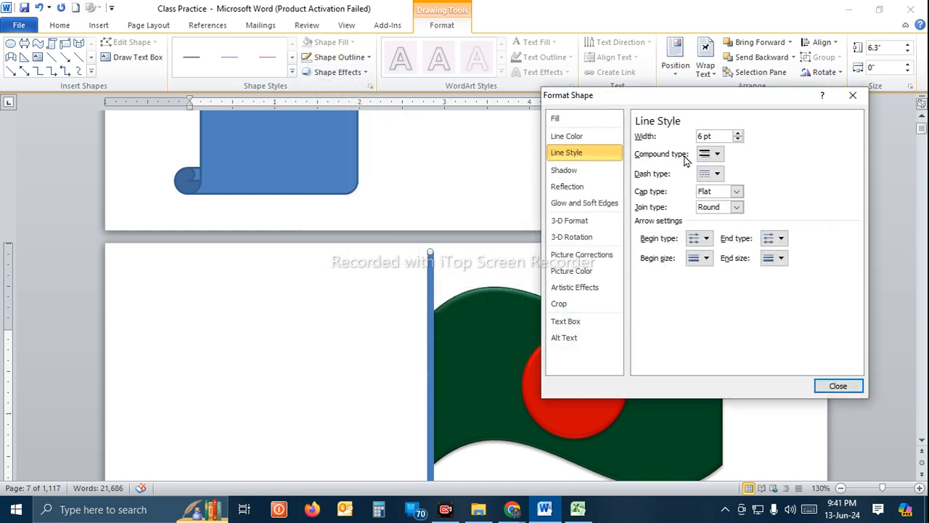
left_click(720, 155)
left_click(726, 181)
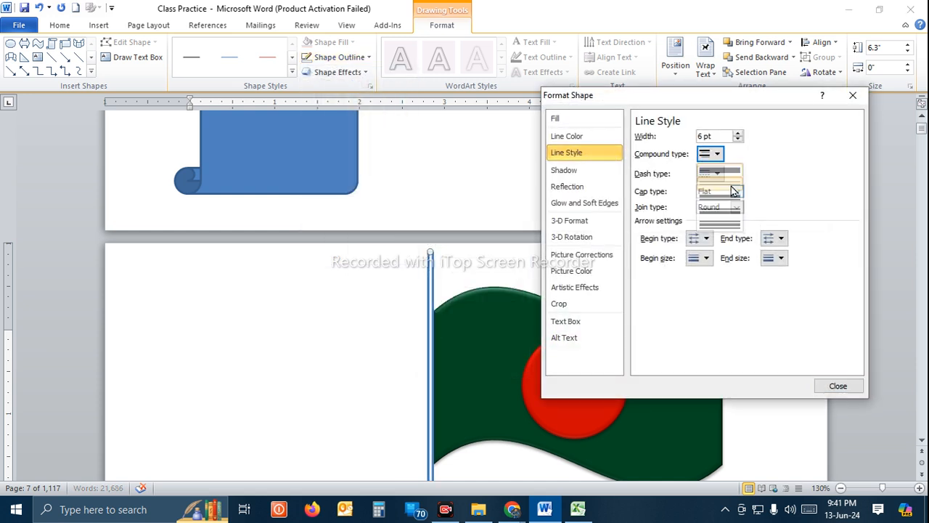
Step: Increase the pole line's width by three increments, and color its outline with the standard dark blue
left_click(737, 133)
left_click(737, 133)
left_click(737, 133)
left_click(562, 118)
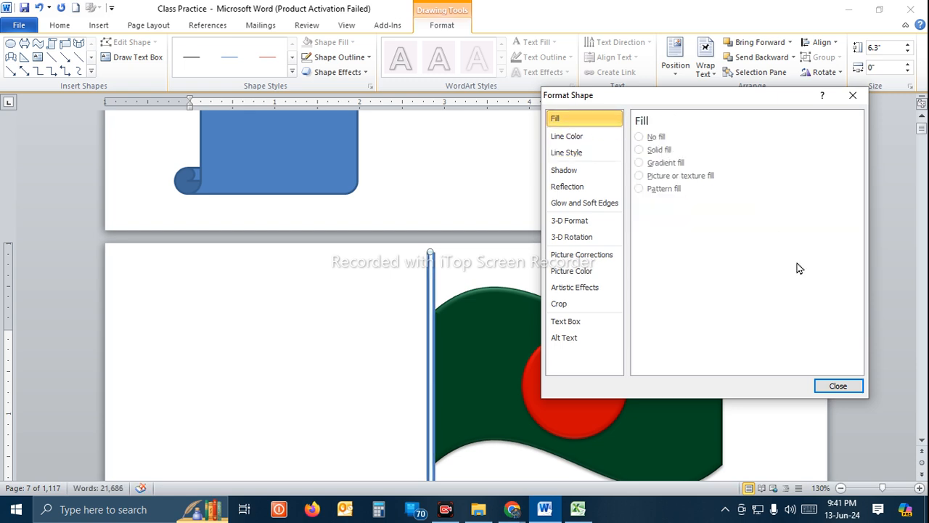
left_click(834, 386)
left_click(341, 57)
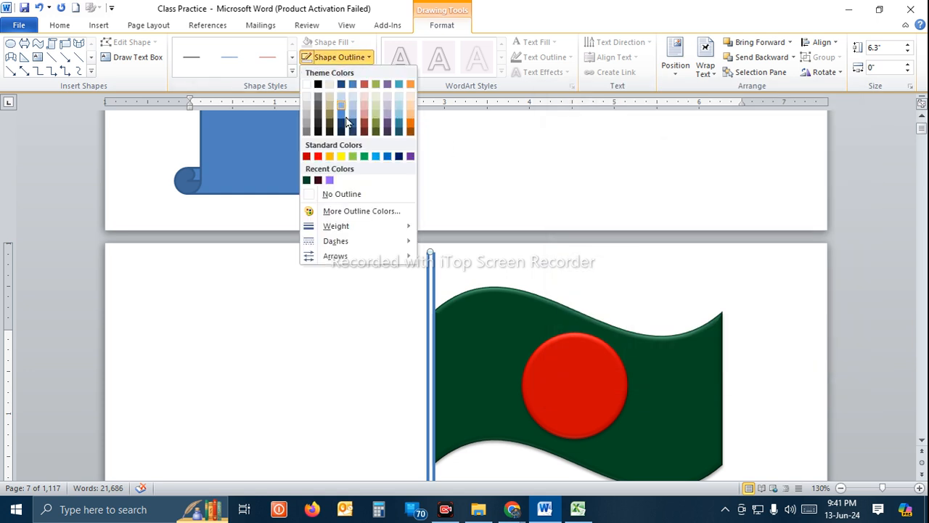
left_click(398, 156)
Step: Draw a Can basic shape about 1.9 inches high and 2.63 inches wide, centered over the pole's lower end, and deselect it
scroll(431, 167, "down", 5)
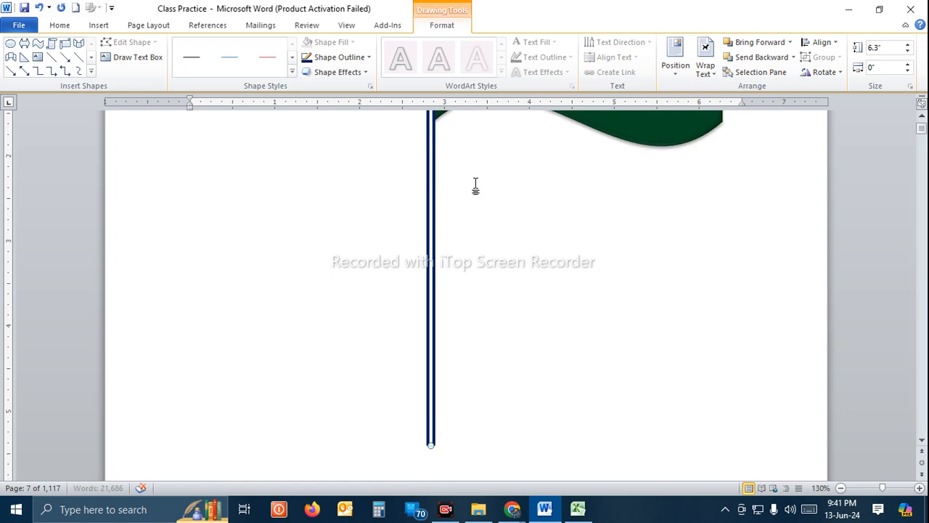
scroll(480, 282, "down", 8)
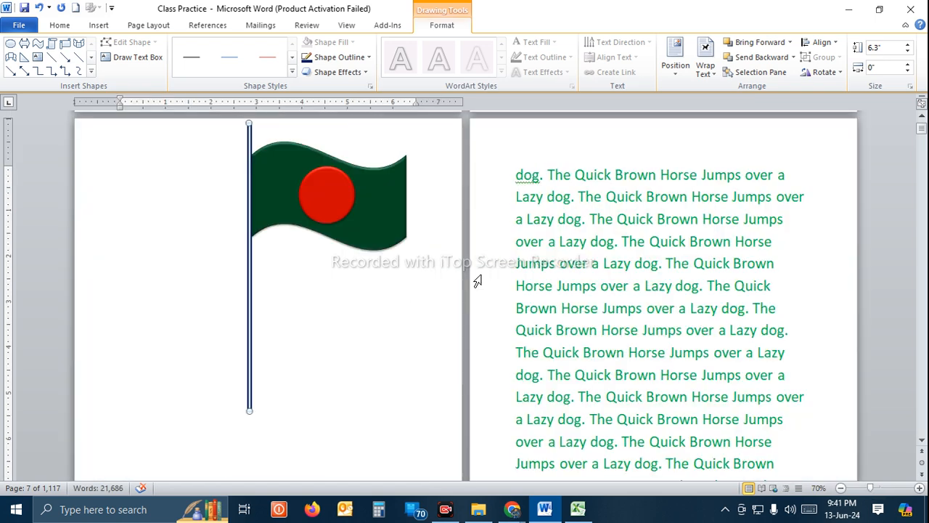
scroll(249, 262, "up", 5)
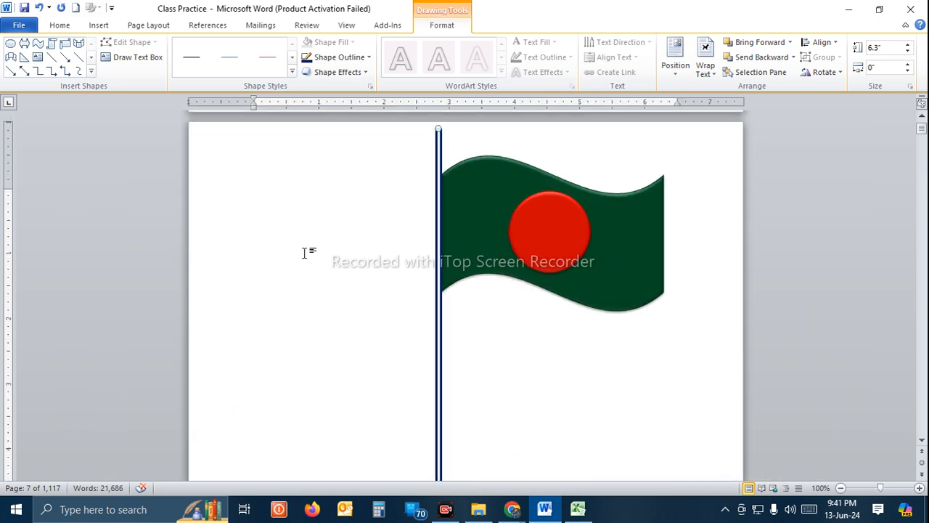
scroll(274, 150, "down", 4)
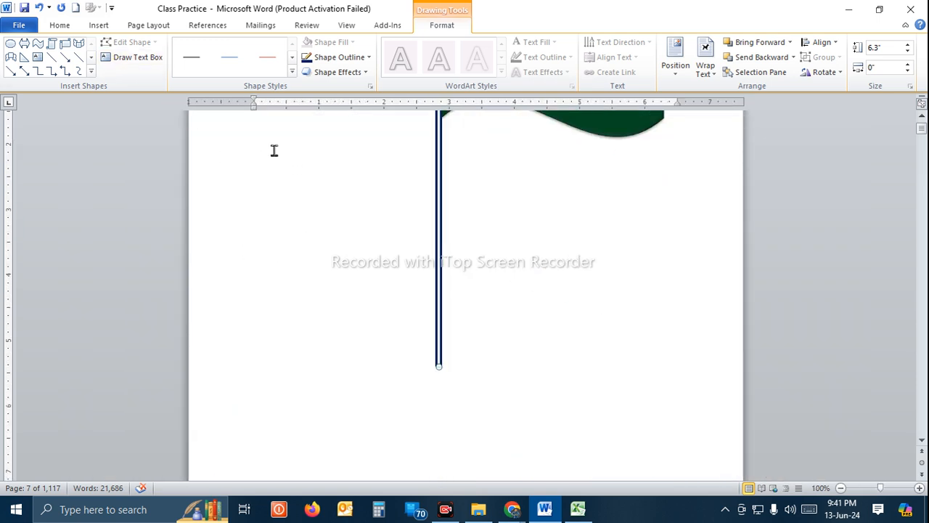
left_click(99, 25)
left_click(200, 56)
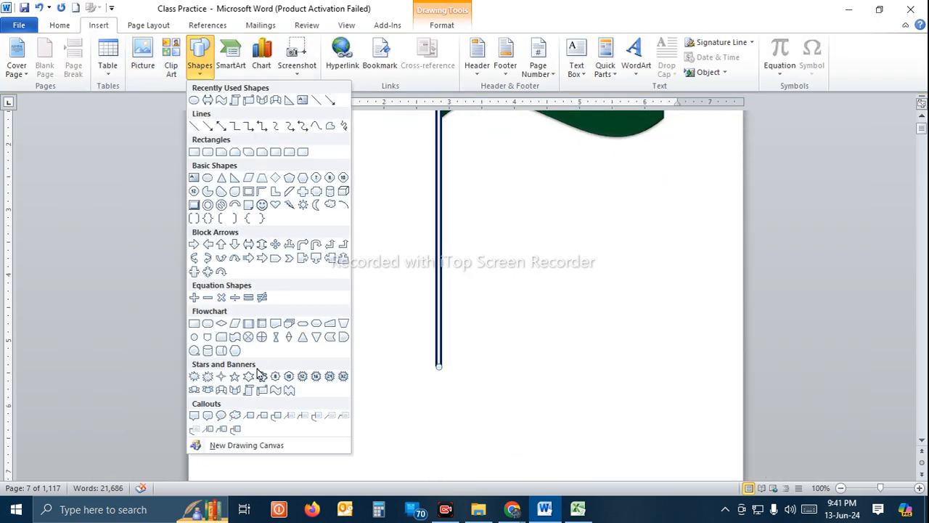
left_click(331, 191)
left_click_drag(352, 309, 524, 435)
left_click_drag(471, 389, 474, 396)
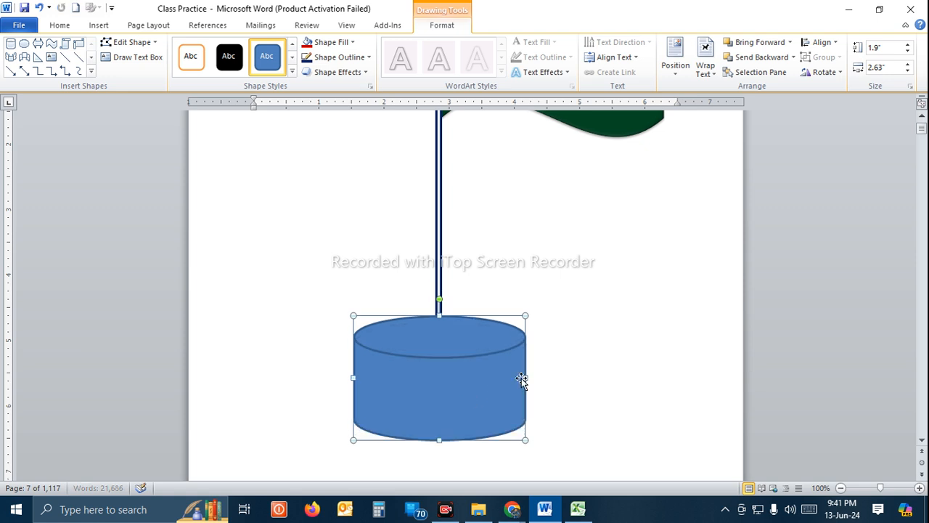
left_click(580, 359)
scroll(580, 359, "down", 4)
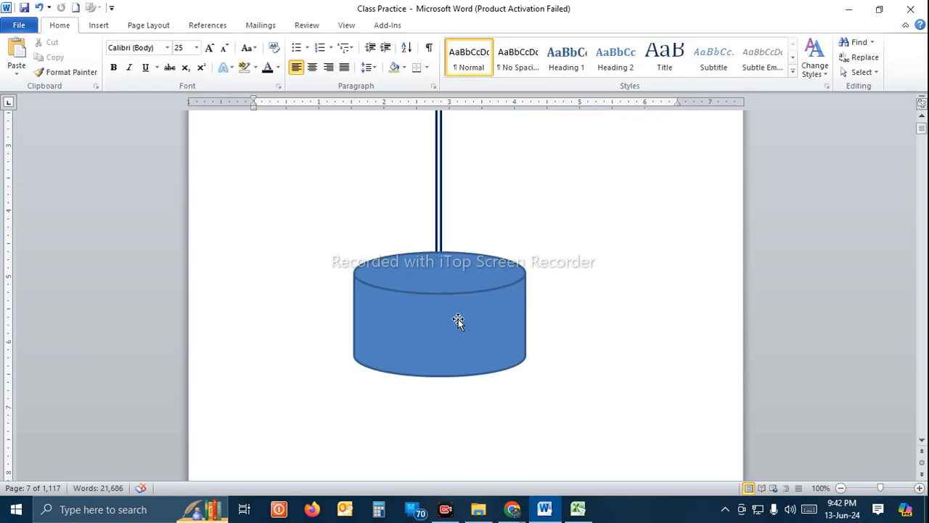
Step: Send the can shape to the back, behind the flagpole, and deselect it
scroll(458, 320, "up", 2)
left_click(471, 387)
right_click(471, 384)
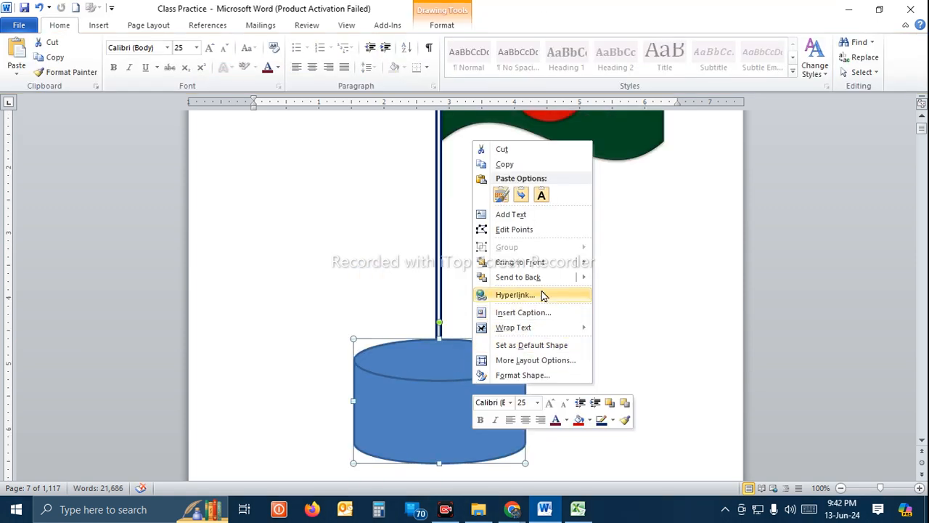
left_click(541, 271)
left_click(597, 363)
scroll(511, 392, "up", 2)
scroll(526, 369, "down", 3)
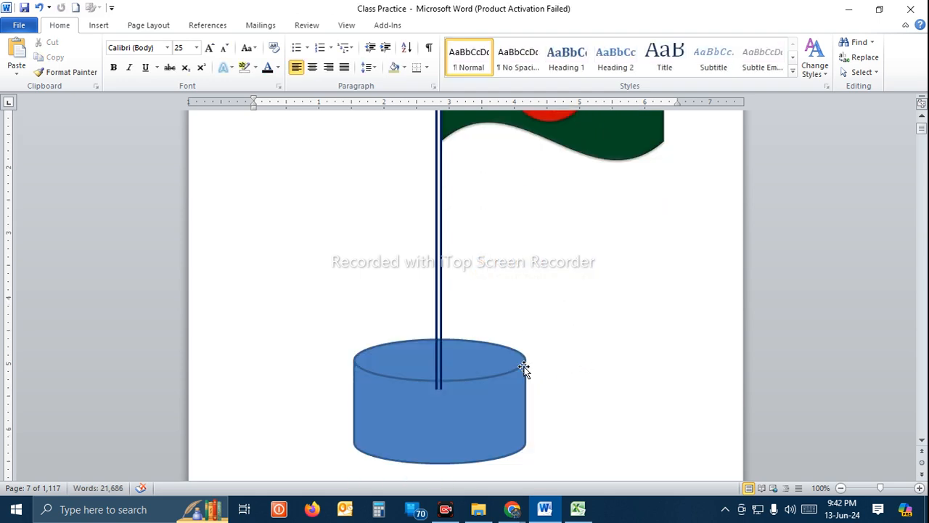
Step: Move the can down about 0.35 inch so the pole's lower end sits just inside its top ellipse
left_click_drag(472, 352, 472, 363)
left_click(616, 346)
scroll(501, 372, "up", 3)
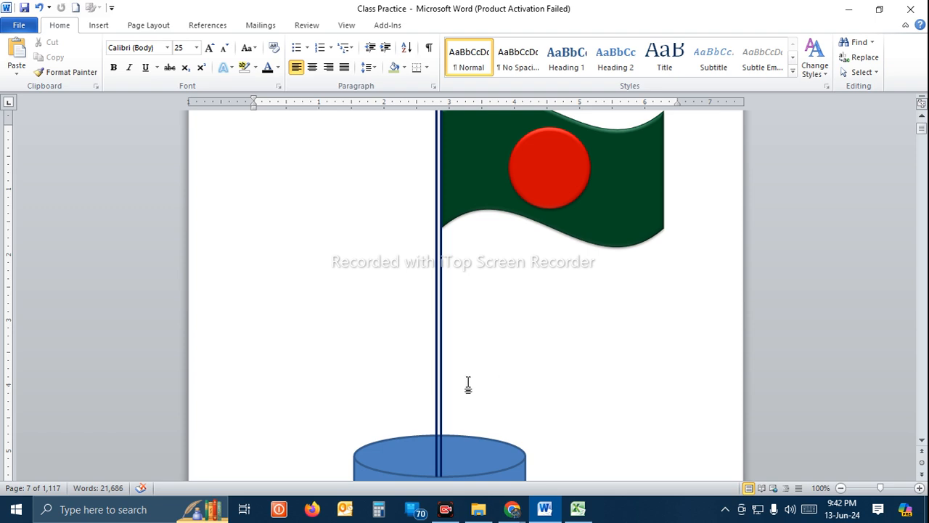
scroll(462, 390, "down", 2)
left_click_drag(472, 417, 473, 429)
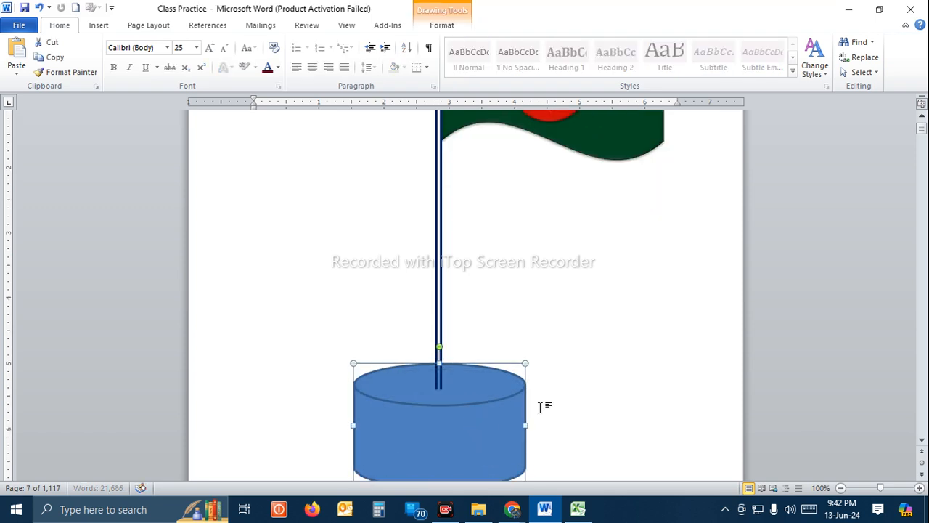
left_click(566, 375)
scroll(566, 375, "up", 2)
scroll(566, 375, "down", 3, "ctrl")
scroll(566, 375, "down", 2)
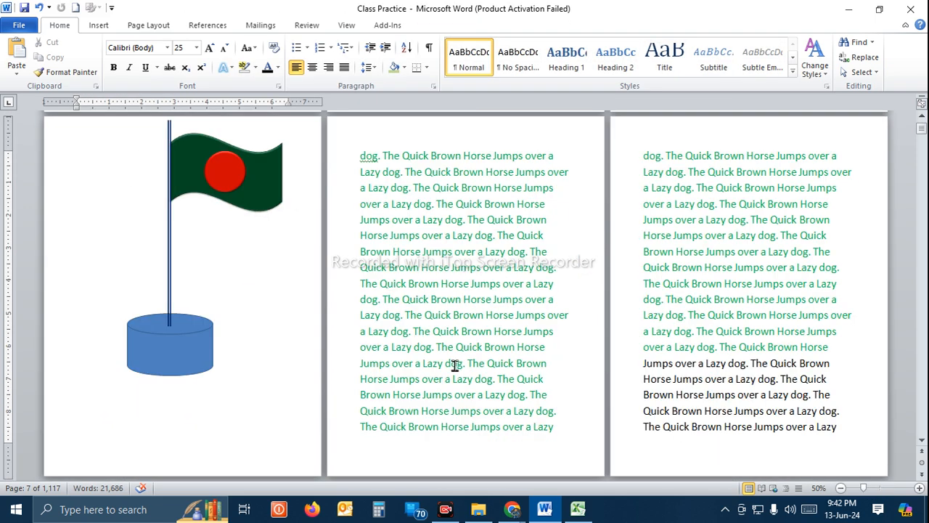
scroll(454, 365, "up", 4, "ctrl")
scroll(454, 368, "down", 2, "ctrl")
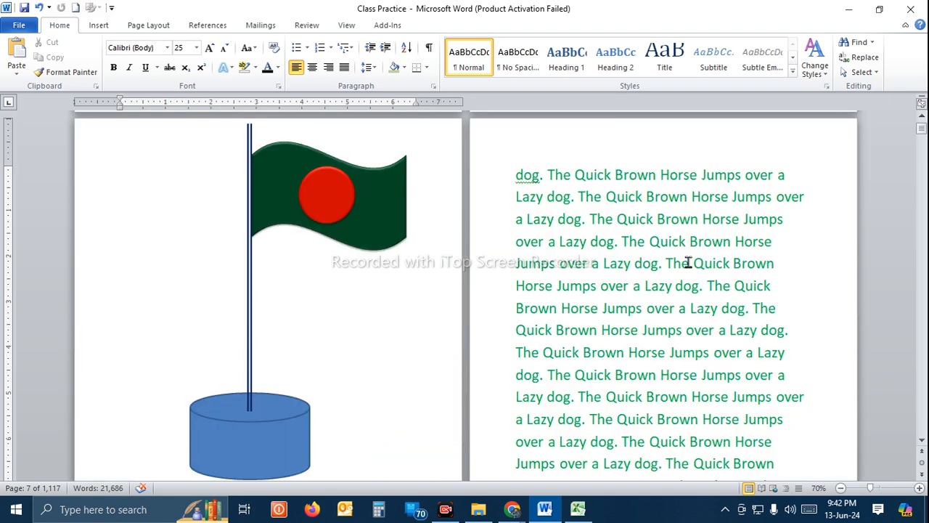
Step: Move the red circle alone onto the next page, and undo the move
left_click_drag(353, 196, 662, 221)
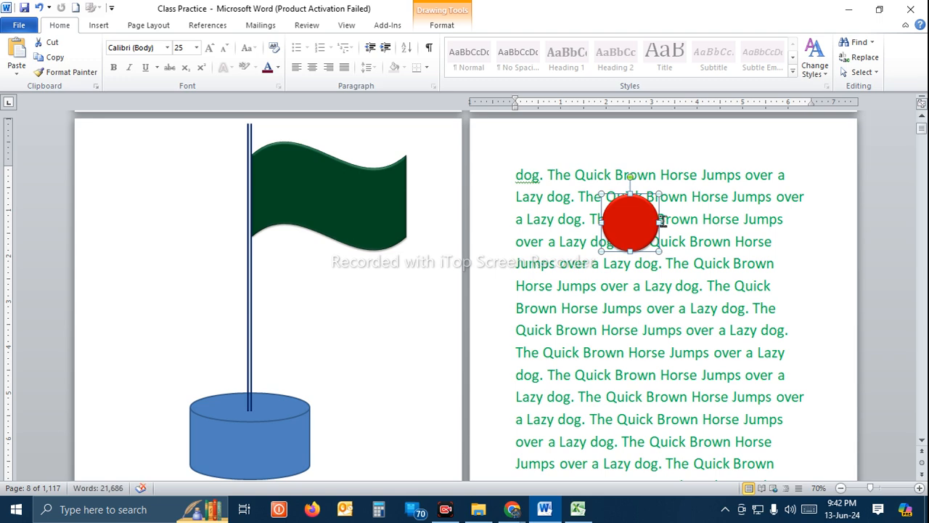
key("ctrl+z")
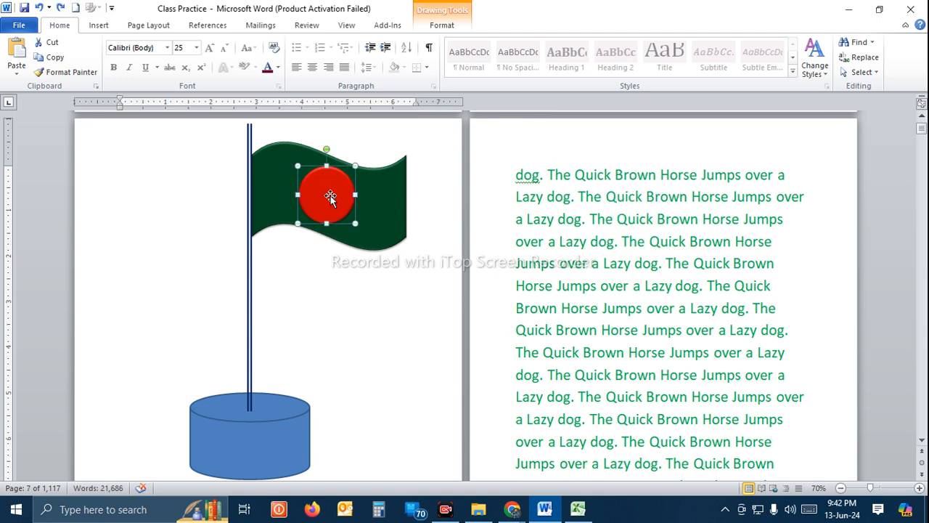
left_click(538, 254)
Step: Move the red circle and the green wave separately onto the next page, and undo both moves
left_click_drag(315, 202, 646, 241)
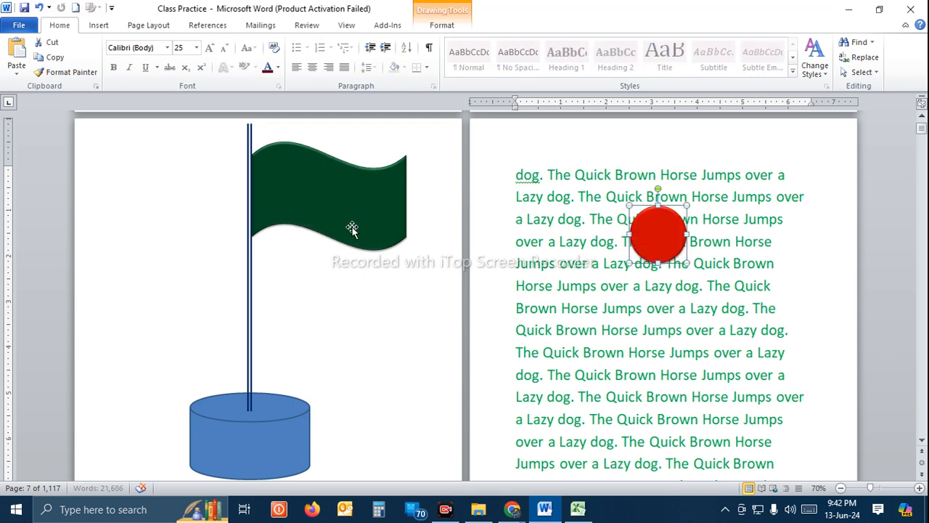
left_click_drag(356, 225, 646, 266)
key("ctrl+z")
key("ctrl+z")
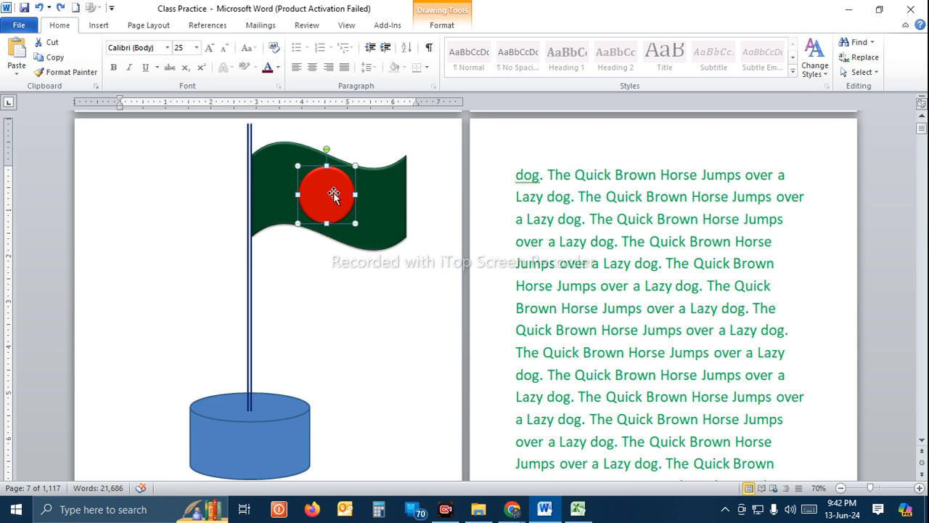
Step: Move only the green wave toward the next page, undo the move, and deselect the wave
left_click(386, 191)
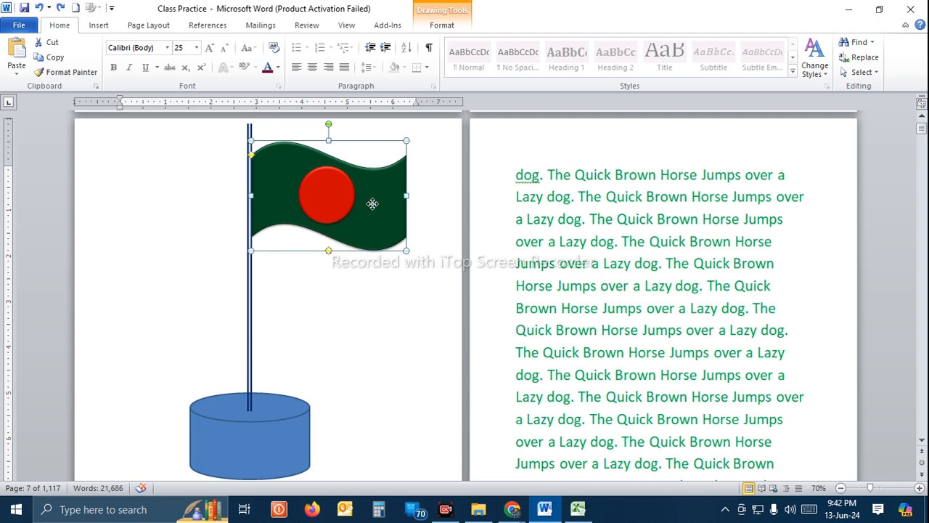
left_click_drag(368, 201, 602, 234)
key("ctrl+z")
left_click(332, 269)
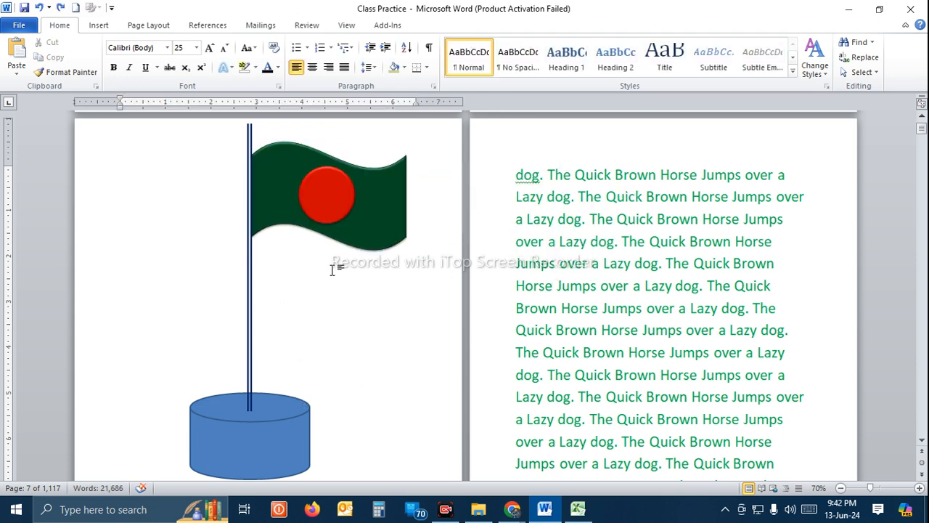
Step: Select the red circle, green wave, pole and can together, and move them about 0.8 inch to the left
left_click(332, 197)
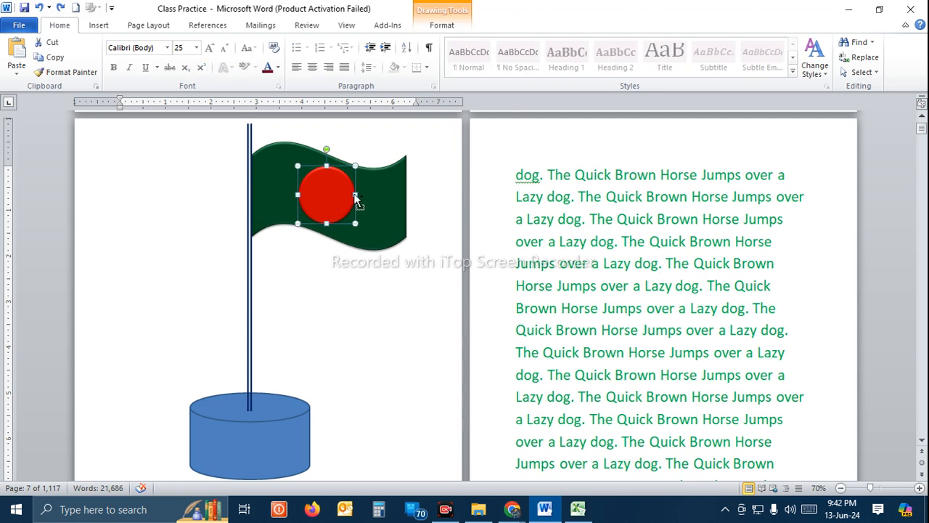
left_click(384, 186, "shift")
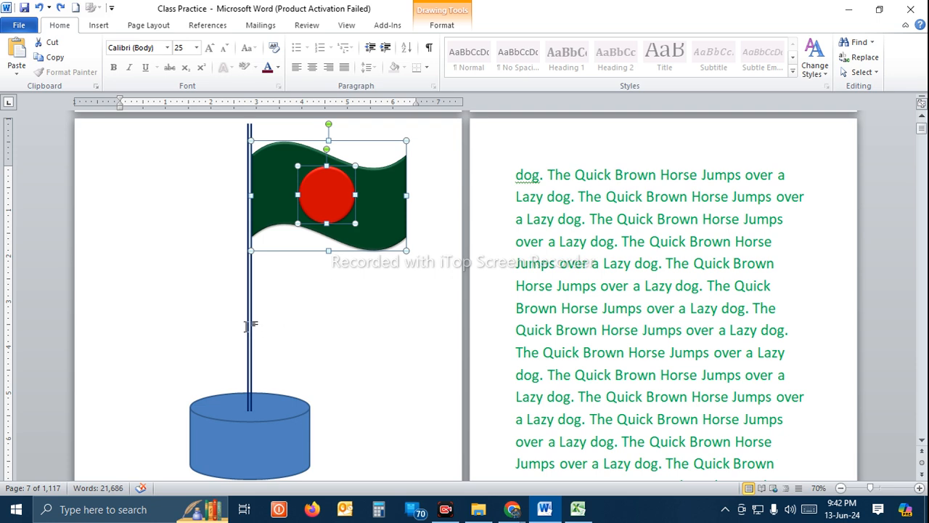
left_click(271, 434, "shift")
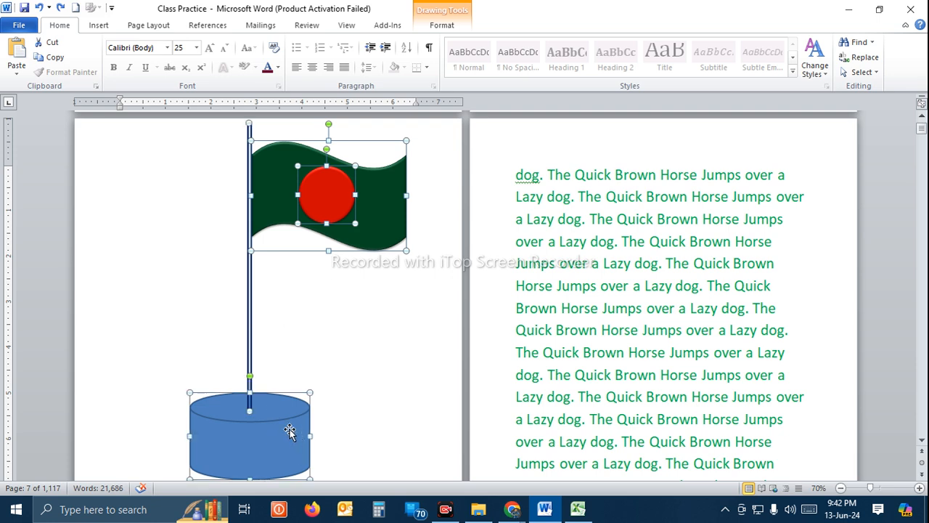
left_click_drag(255, 434, 720, 424)
Step: Copy the four selected flag shapes onto the next page, and undo the copy
left_click_drag(207, 425, 613, 451)
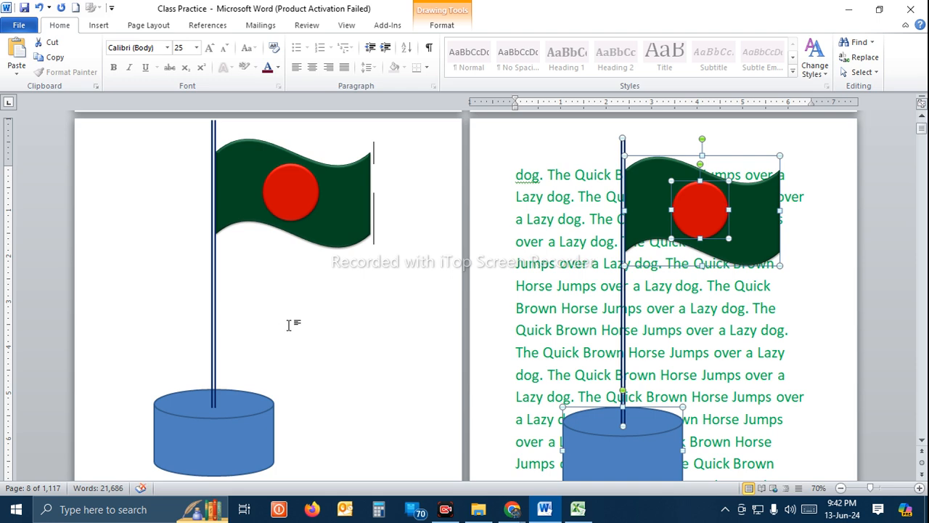
key("ctrl+z")
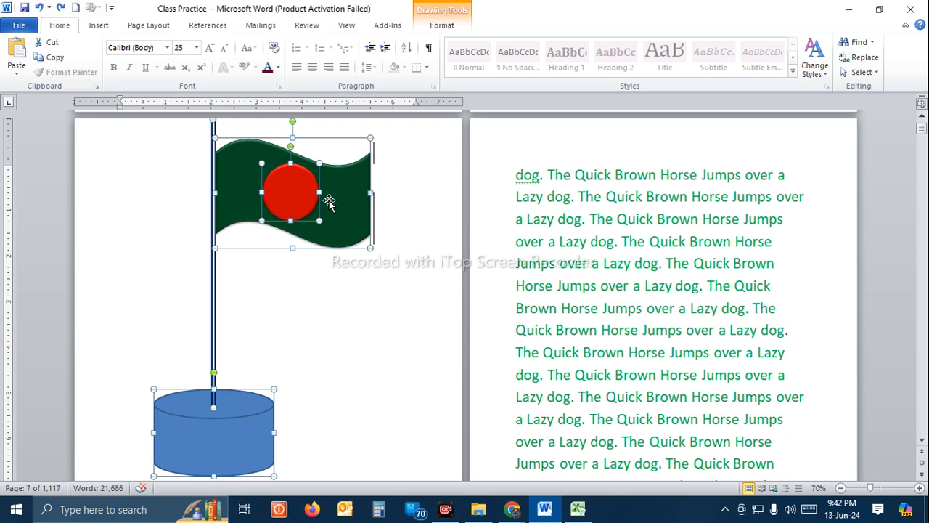
Step: Select the green wave, red circle, pole and can together, and group them into one object
left_click(539, 259)
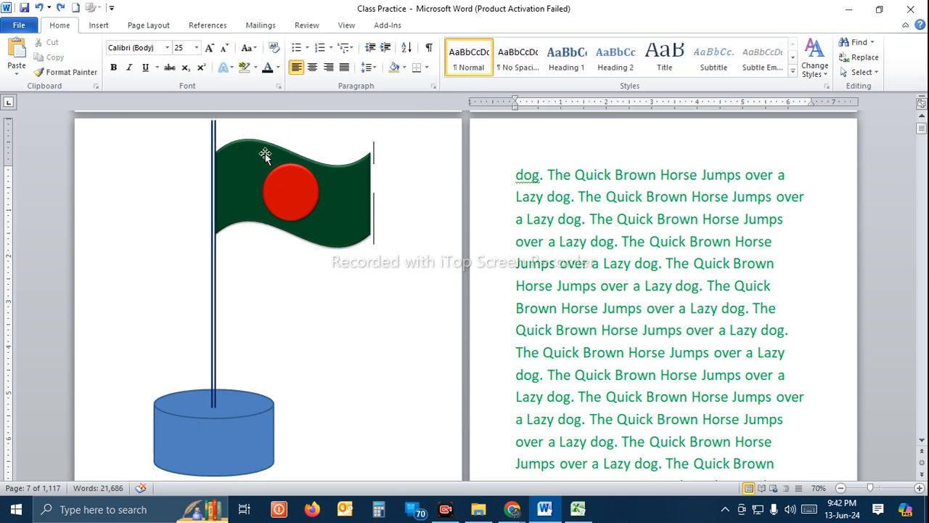
left_click(407, 288)
left_click(313, 208)
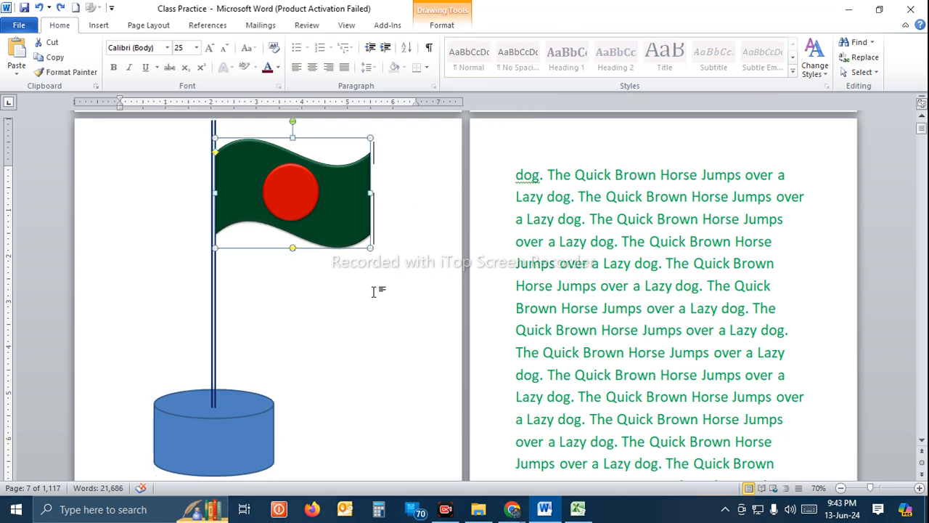
left_click(368, 295)
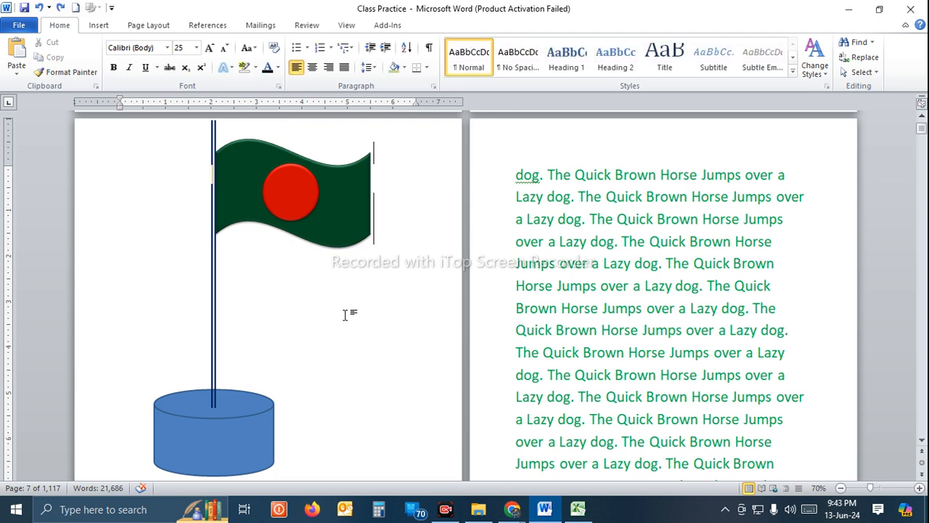
left_click(337, 226)
left_click(298, 200)
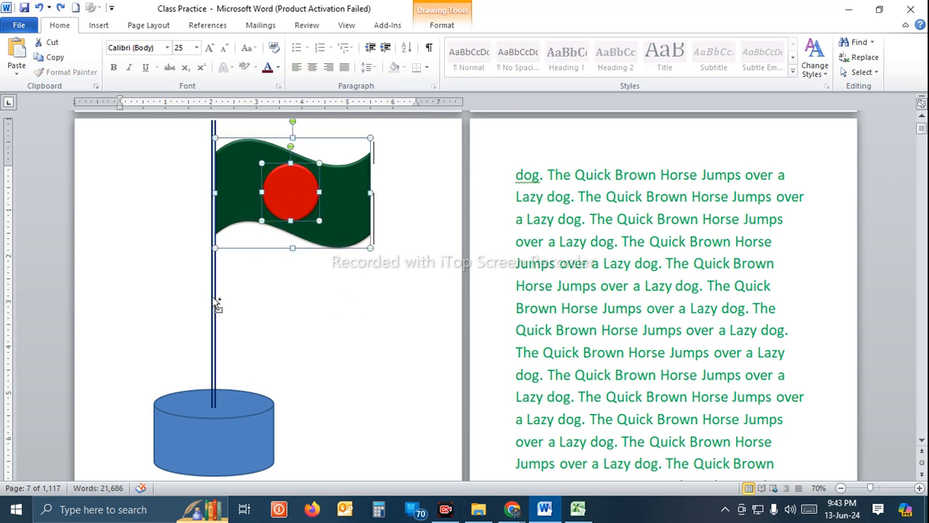
left_click(245, 429, "shift")
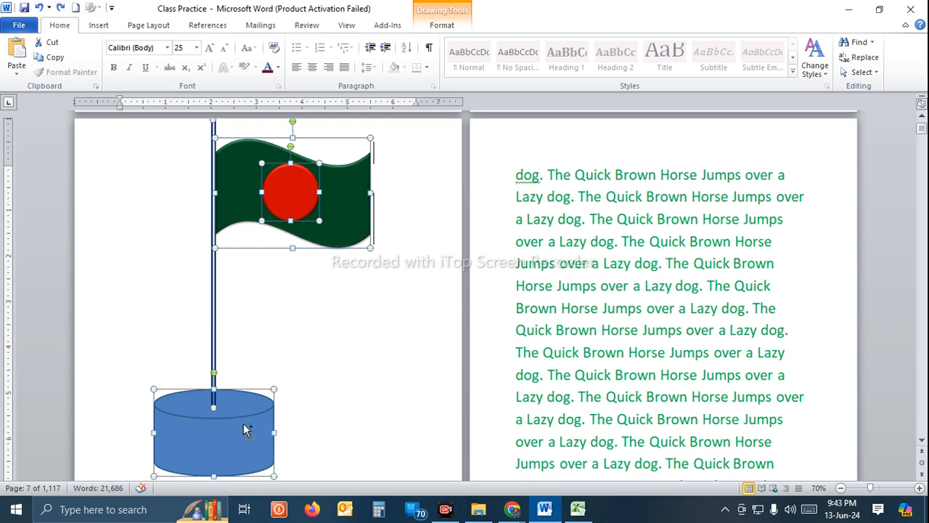
right_click(304, 203)
mouse_move(363, 277)
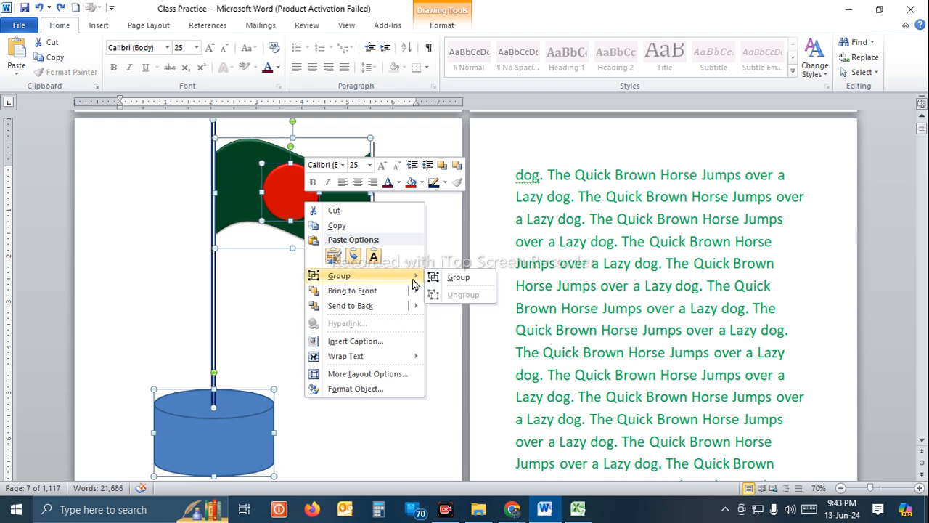
left_click(441, 282)
Step: Move the grouped flag from its blank page onto the text of the facing page
left_click_drag(265, 204, 275, 277)
scroll(497, 345, "down", 2)
left_click_drag(236, 400, 655, 348)
scroll(669, 345, "up", 2)
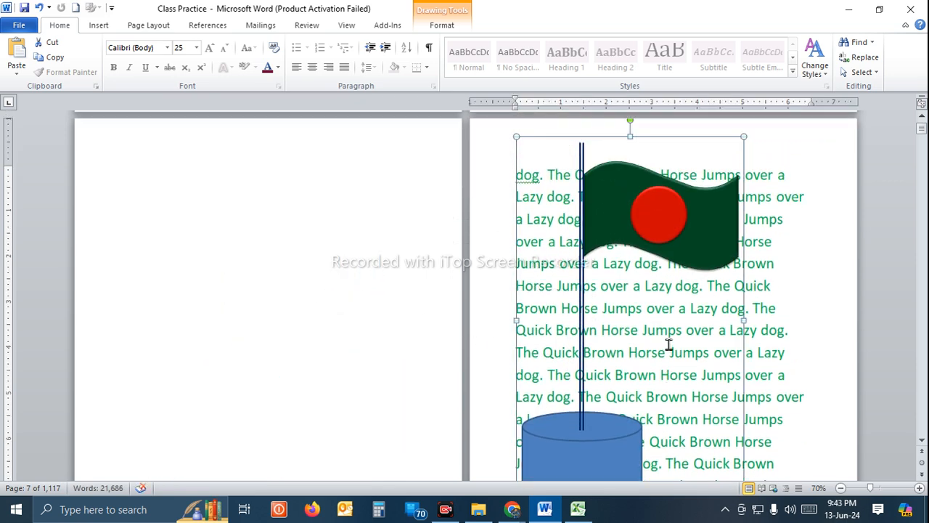
Step: Set the flag group's text wrapping to Behind Text and deselect it
left_click(439, 26)
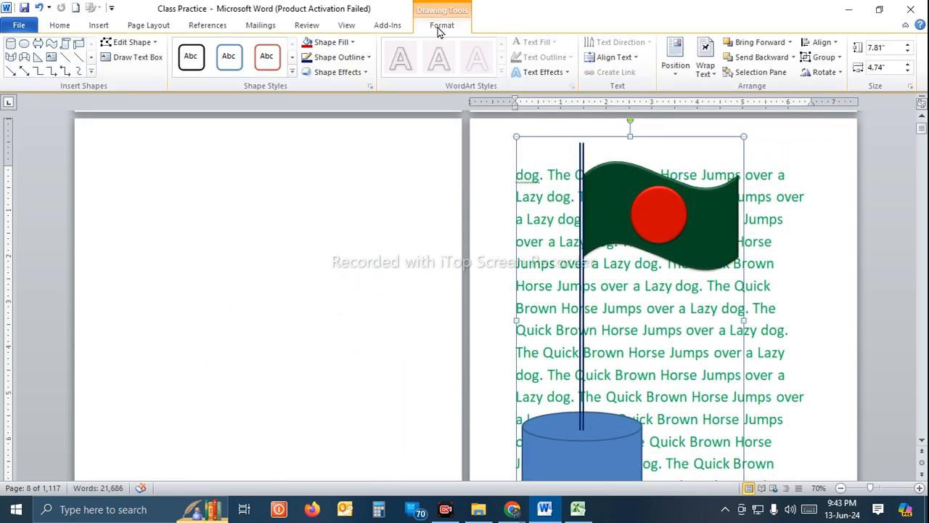
left_click(703, 75)
left_click(735, 173)
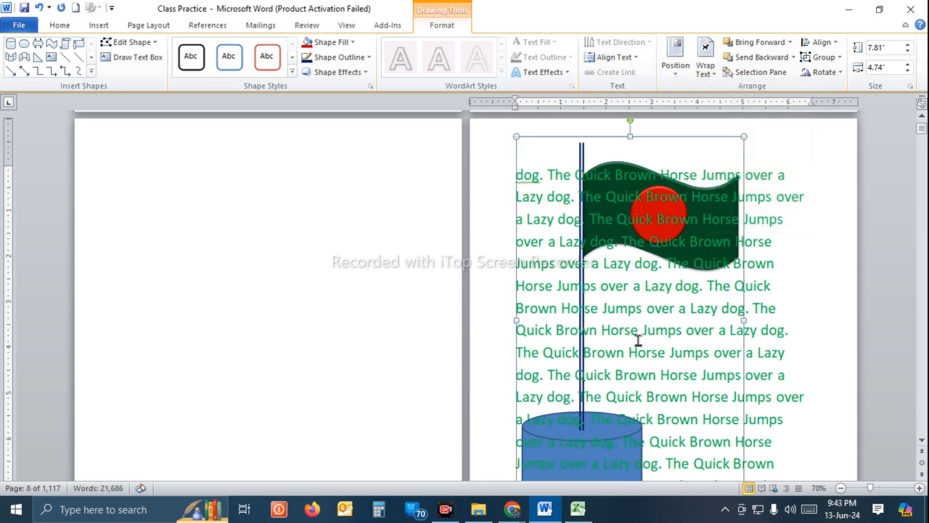
scroll(656, 328, "down", 3)
scroll(646, 337, "up", 4)
left_click(266, 273)
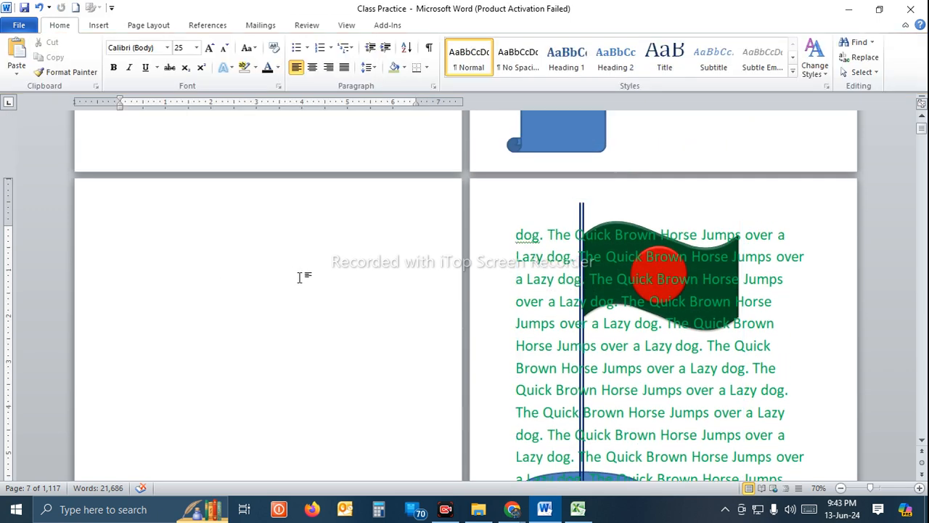
Step: Move the text-filled ribbon banner on page 6 slightly upward
scroll(565, 332, "up", 10)
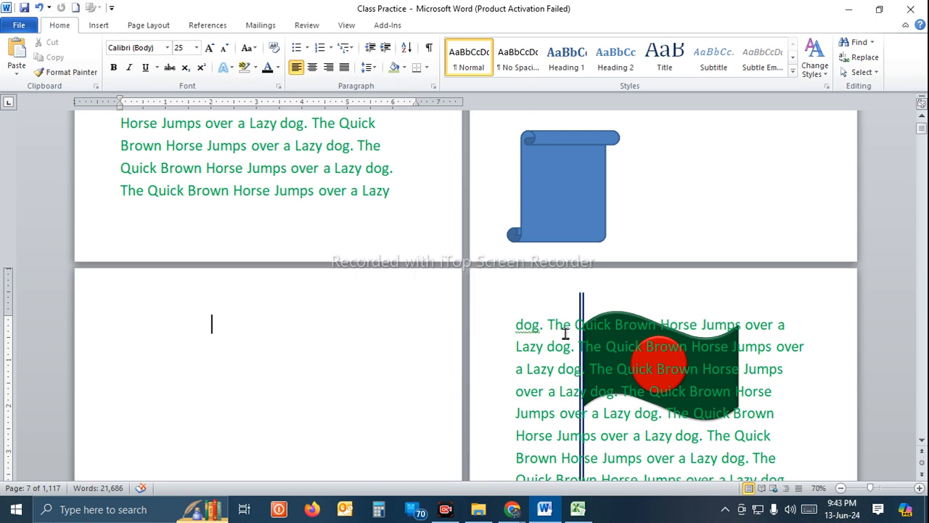
scroll(656, 281, "up", 2)
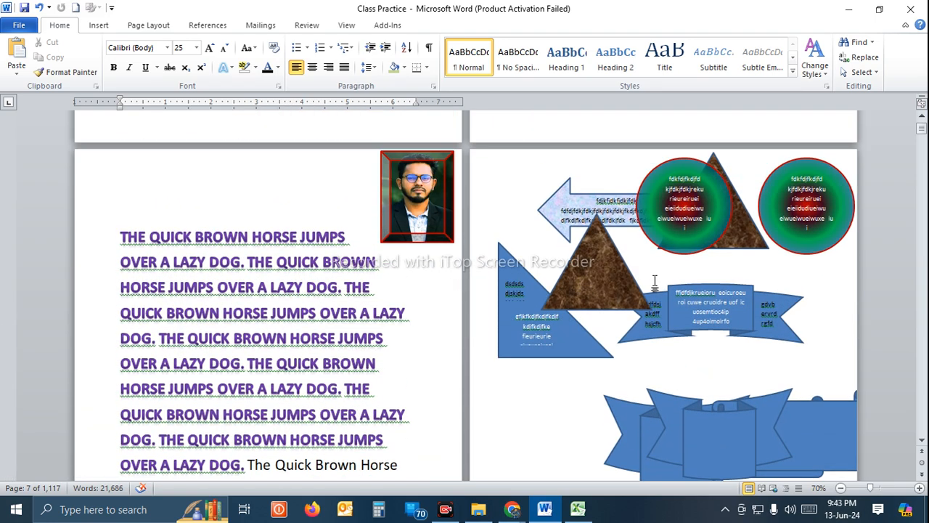
left_click(301, 336)
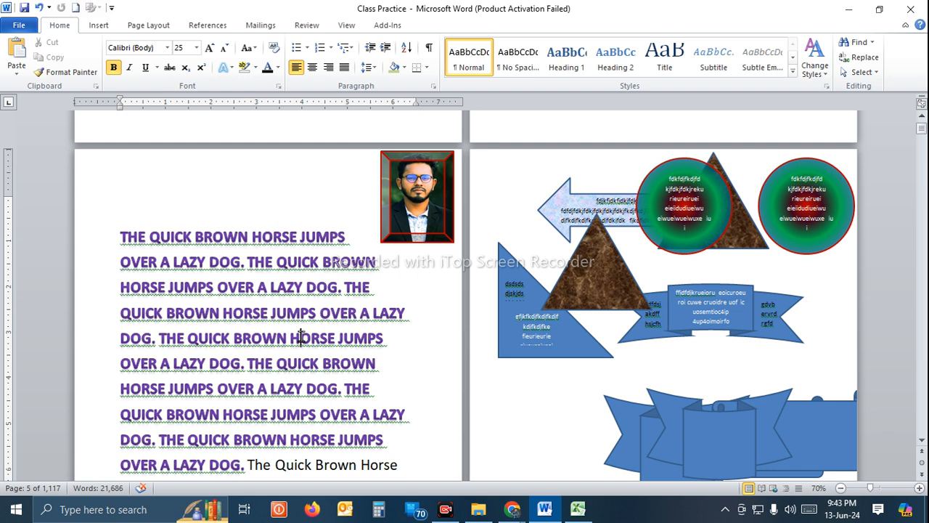
left_click_drag(722, 285, 724, 272)
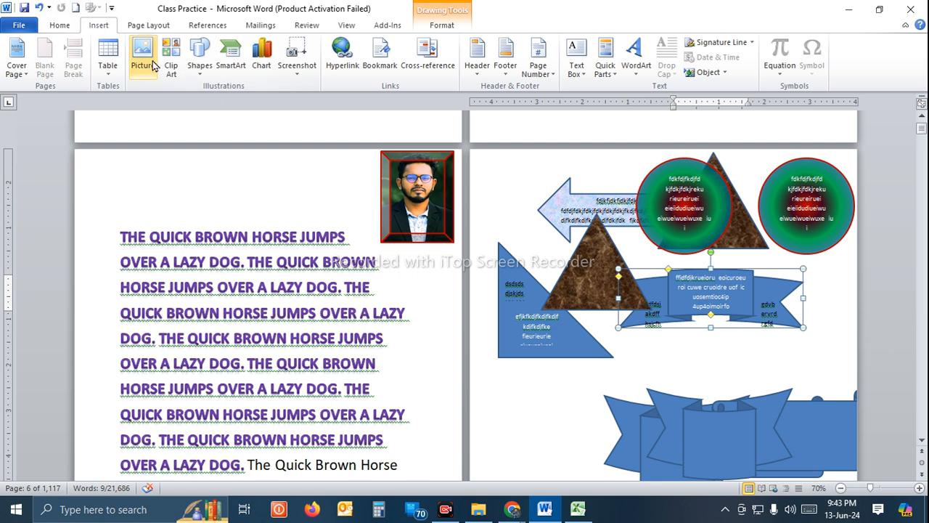
Step: Draw a closed freeform shape with several irregular loops on blank page 7, about 6.12" high and 5.78" wide
left_click(199, 61)
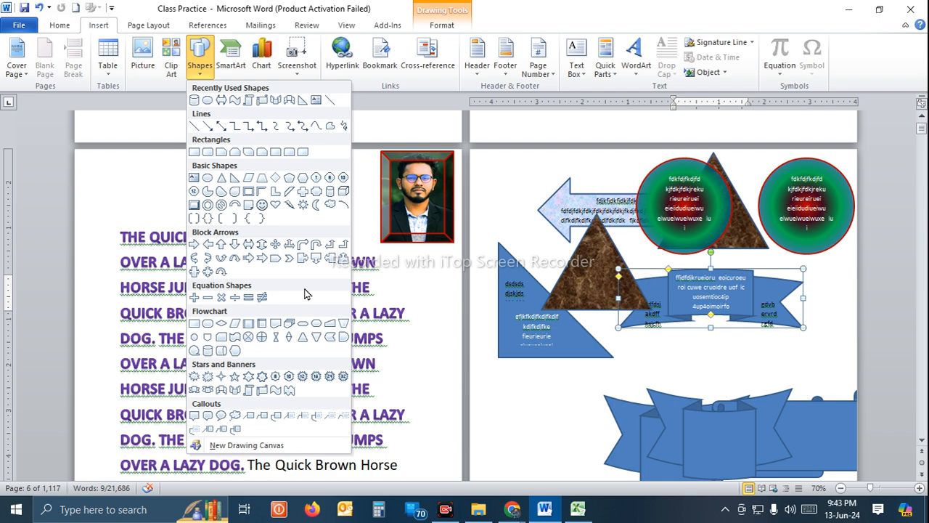
left_click(331, 128)
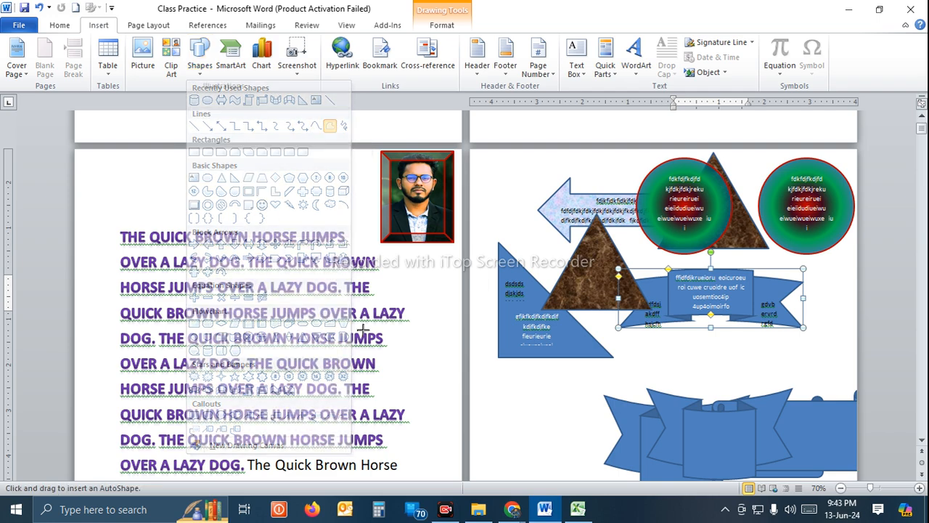
scroll(386, 373, "down", 10)
scroll(181, 288, "down", 3)
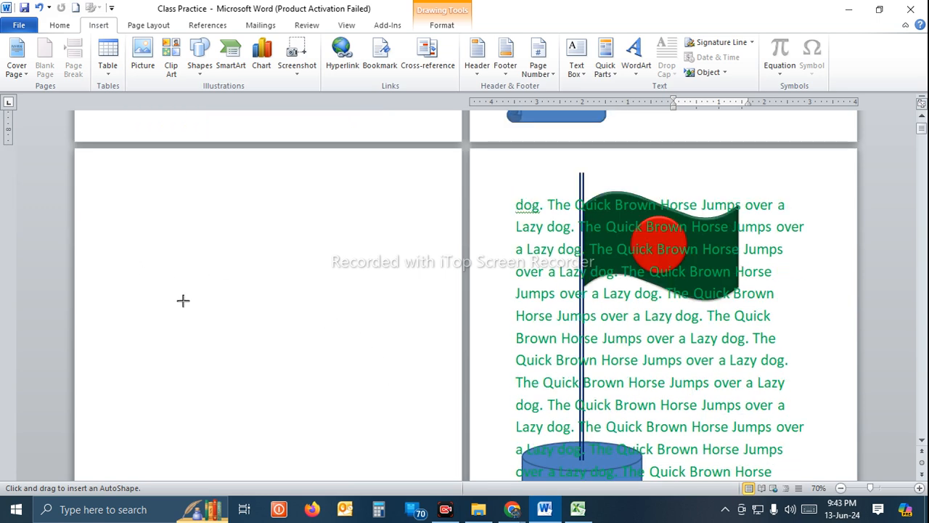
left_click(153, 273)
left_click(213, 219)
mouse_move(361, 210)
left_mouse_down()
mouse_move(354, 429)
mouse_move(293, 328)
mouse_move(375, 413)
mouse_move(416, 312)
mouse_move(300, 293)
mouse_move(290, 199)
mouse_move(196, 174)
mouse_move(208, 303)
mouse_move(181, 346)
left_mouse_up()
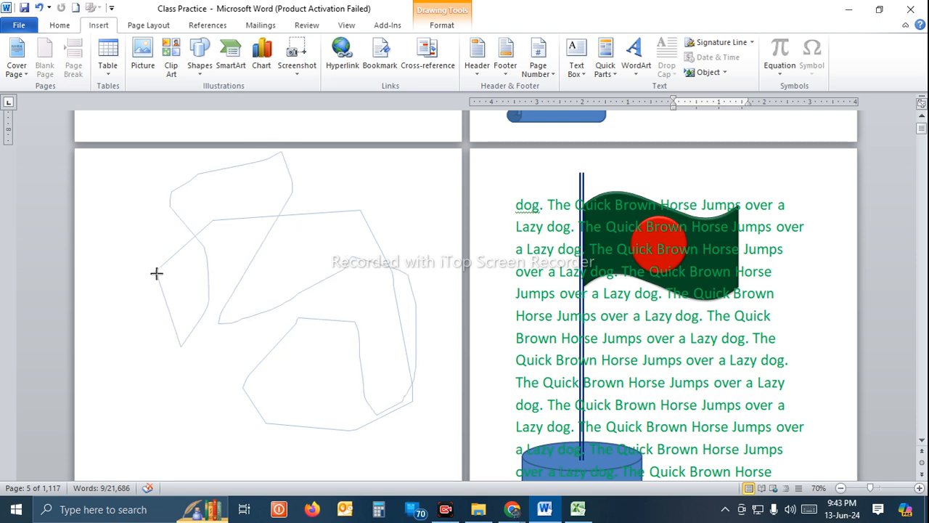
left_click(153, 273)
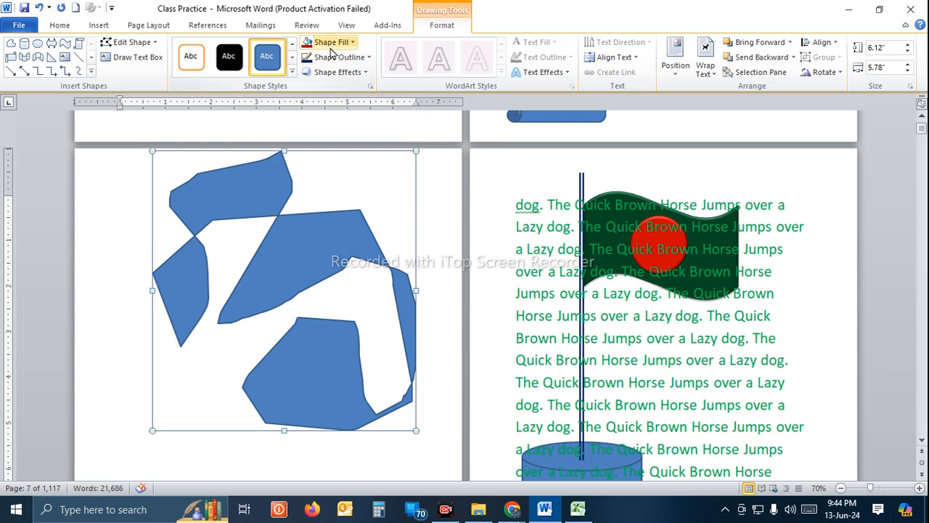
Step: Apply the glossy red preset shape style to the freeform shape and change its fill to bright red
left_click(292, 71)
left_click(267, 246)
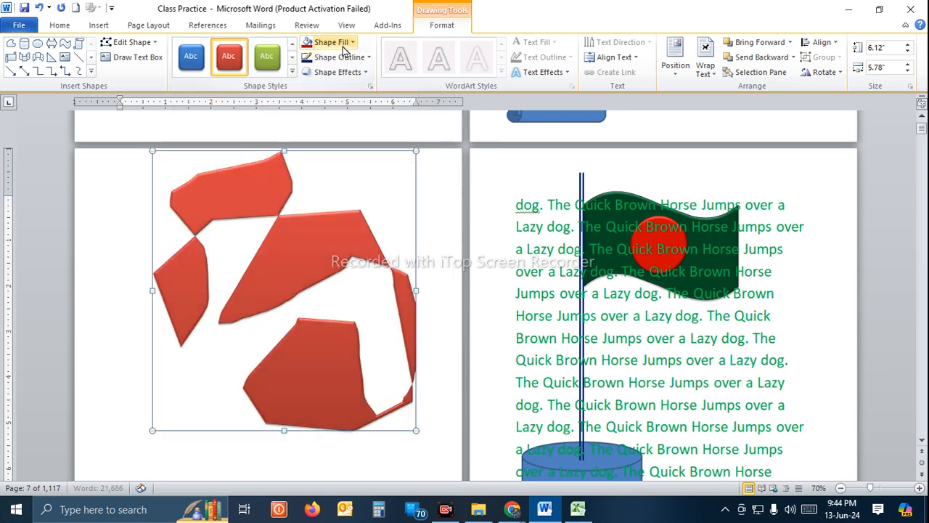
left_click(328, 42)
left_click(317, 141)
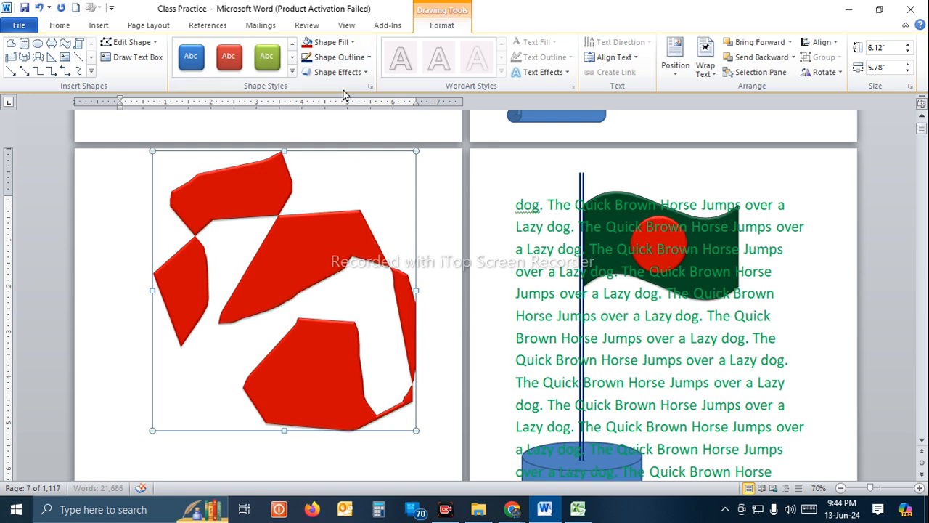
Step: Give the freeform shape a thick dark blue outline
left_click(306, 57)
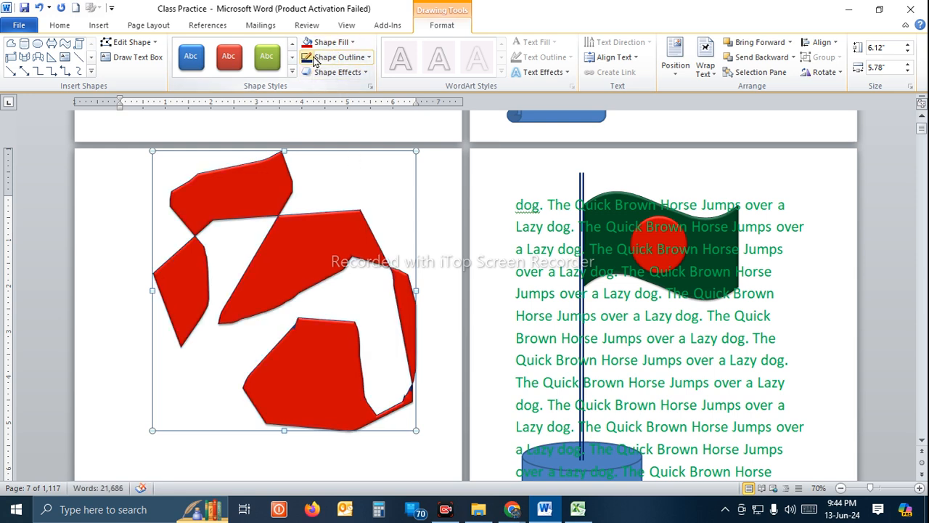
left_click(341, 56)
mouse_move(357, 233)
left_click(473, 340)
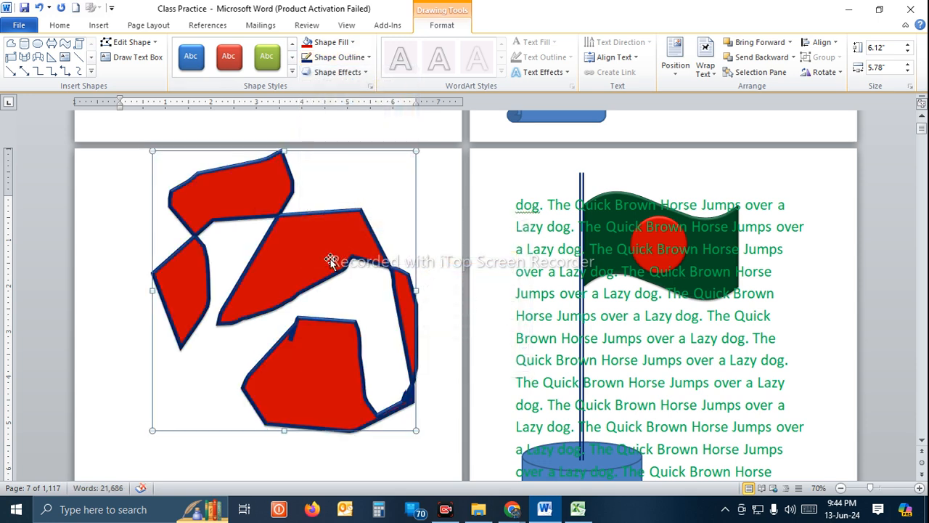
Step: Delete the freeform shape and save the document
key("Delete")
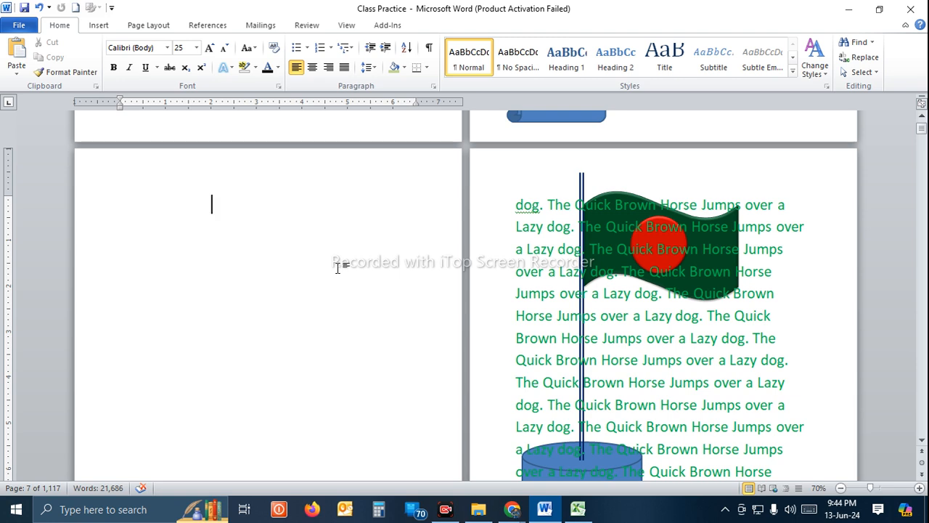
key("ctrl+s")
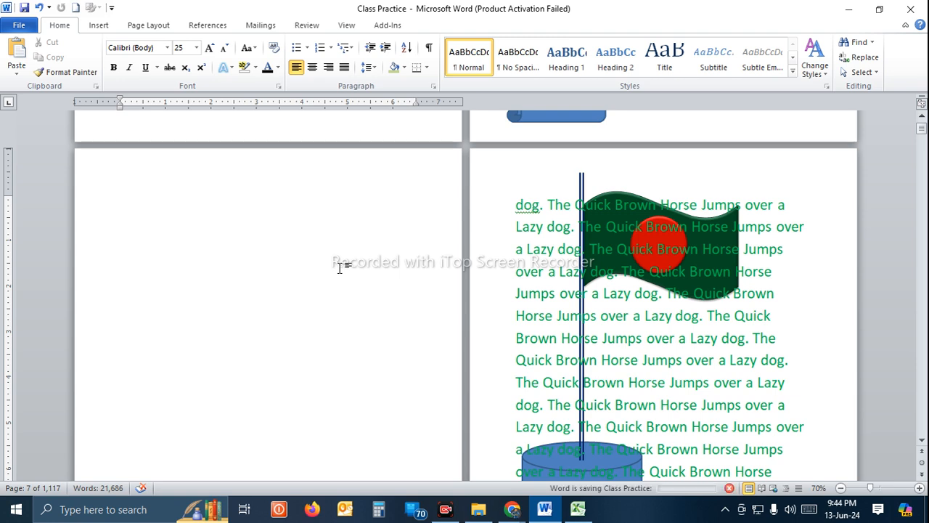
Step: Switch to File Explorer and open the Done folder inside Digital IT Institute
key("super+d")
key("super+e")
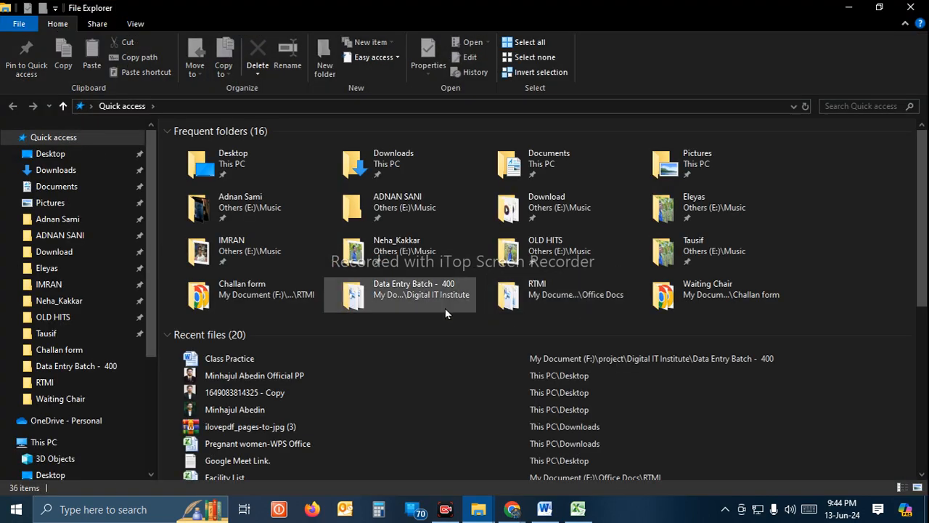
double_click(445, 305)
left_click(309, 106)
scroll(543, 295, "down", 5)
double_click(647, 232)
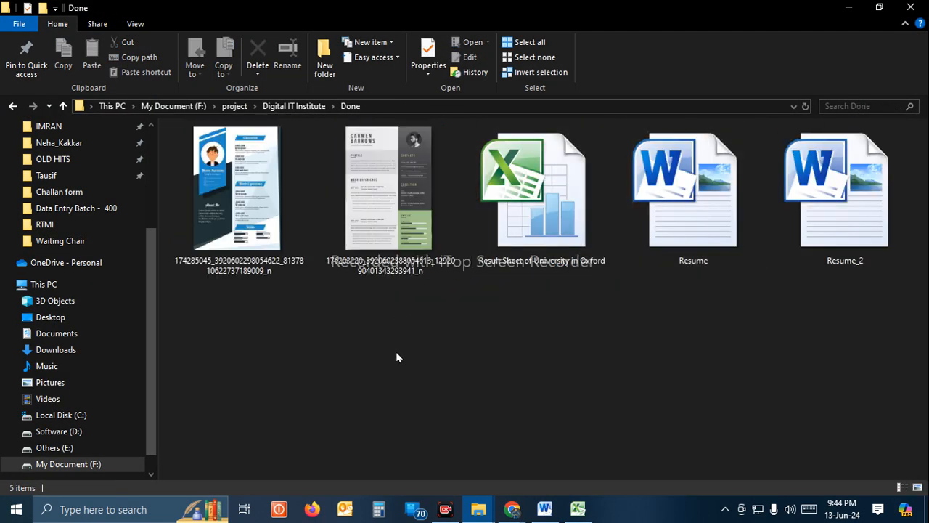
Step: Open the blue resume image in the Done folder and examine its layout and details up close
double_click(288, 233)
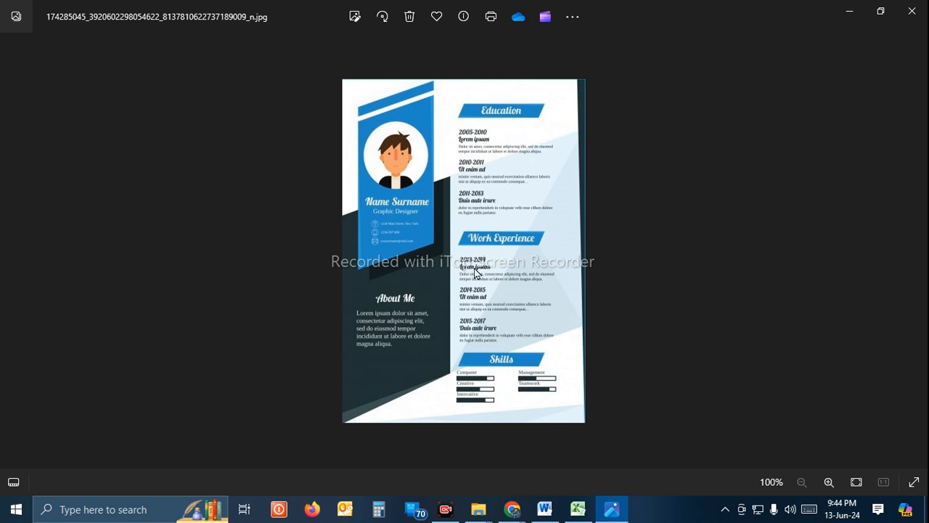
scroll(474, 268, "up", 1)
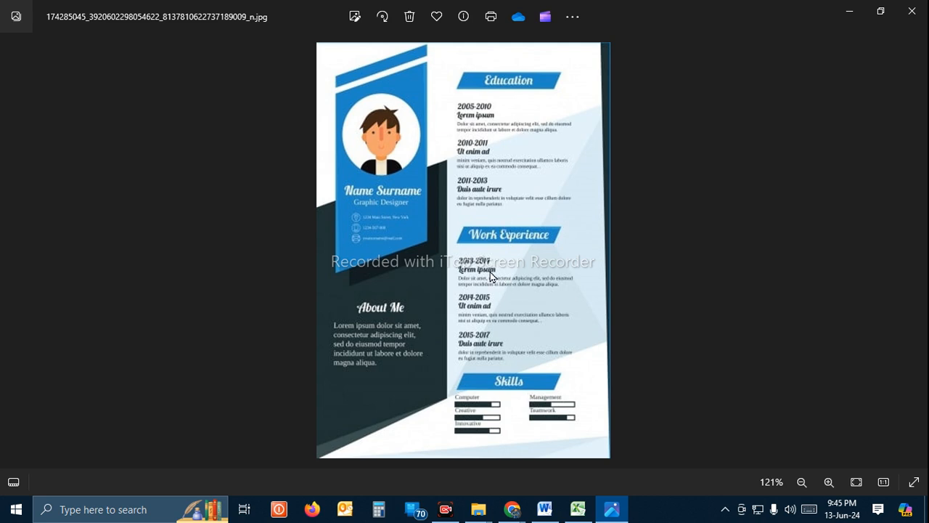
scroll(507, 310, "up", 2)
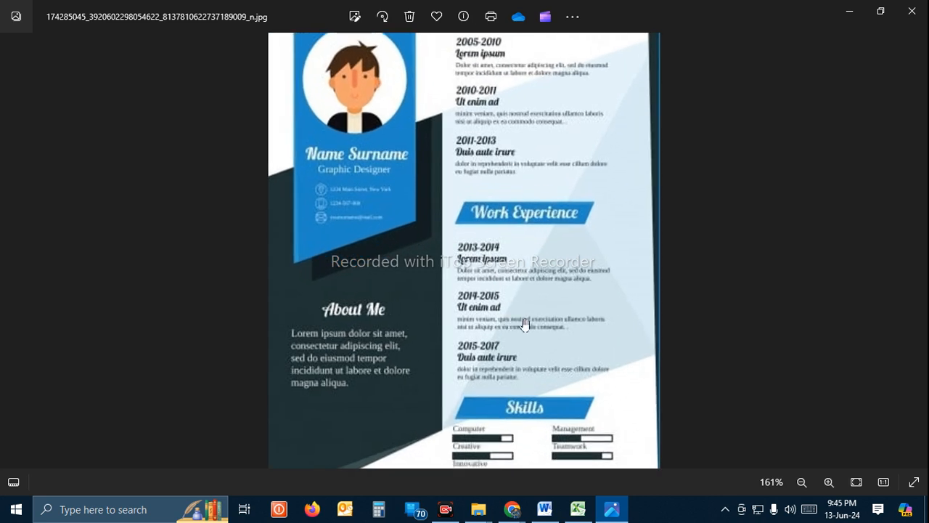
scroll(525, 324, "down", 2)
scroll(467, 217, "down", 2)
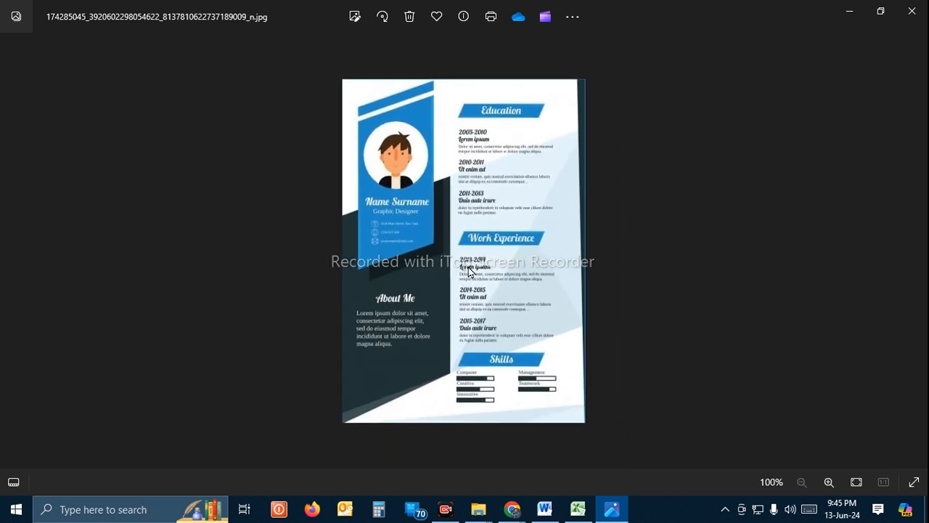
scroll(471, 270, "up", 2)
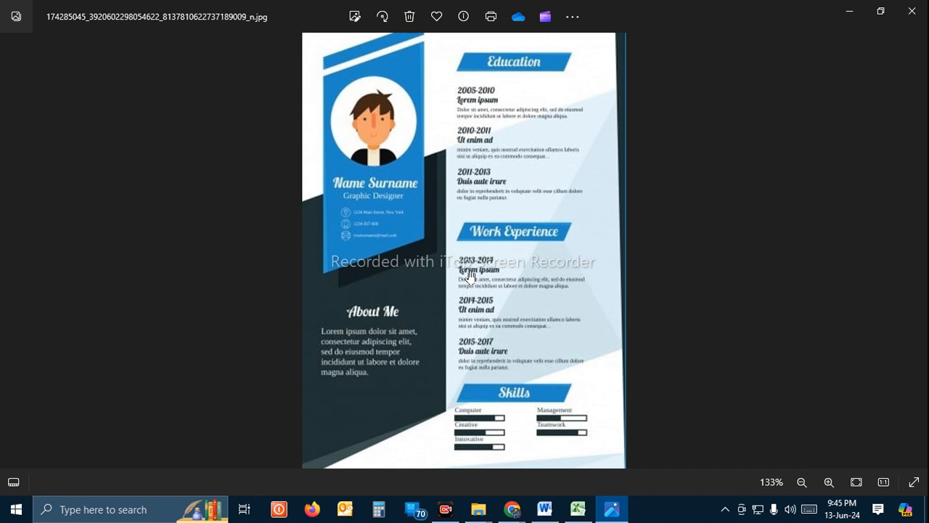
scroll(470, 275, "down", 2)
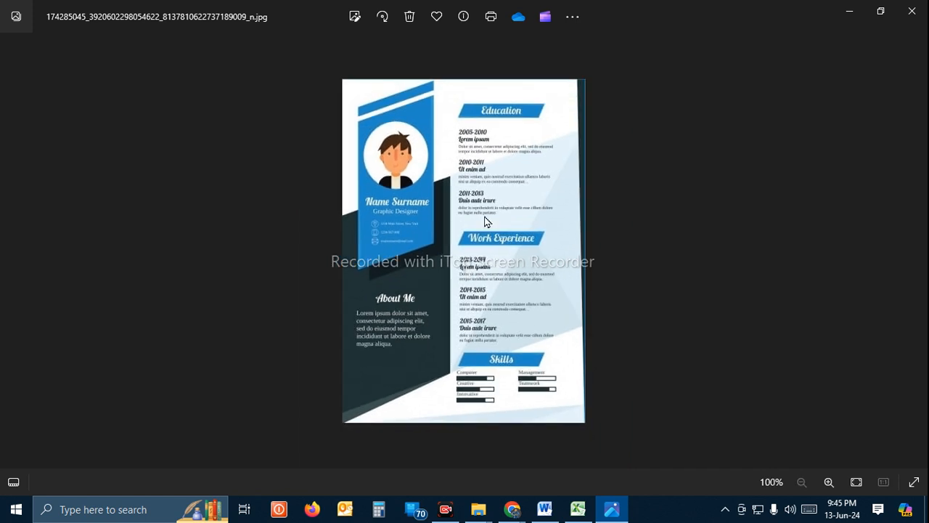
Step: Go to the next image, the grey and green resume, and examine its layout
key("Right")
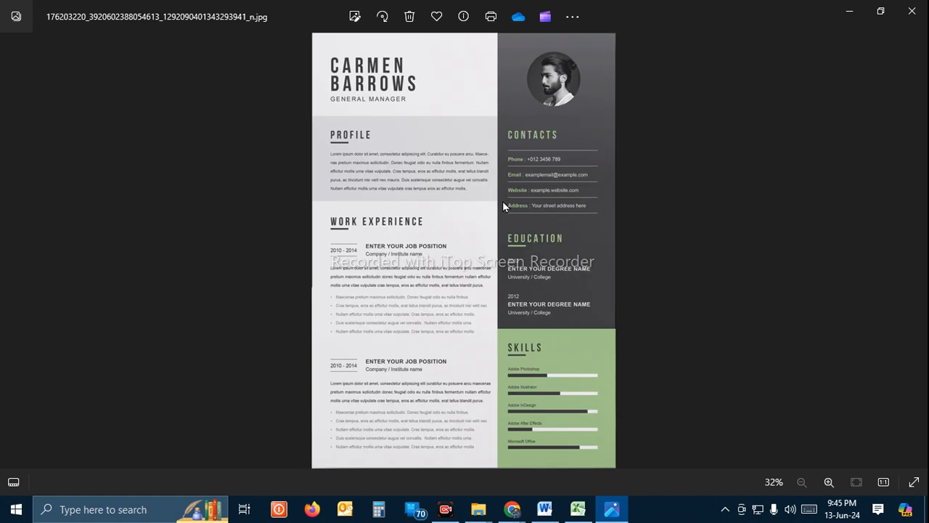
scroll(503, 194, "up", 1)
scroll(502, 196, "down", 1)
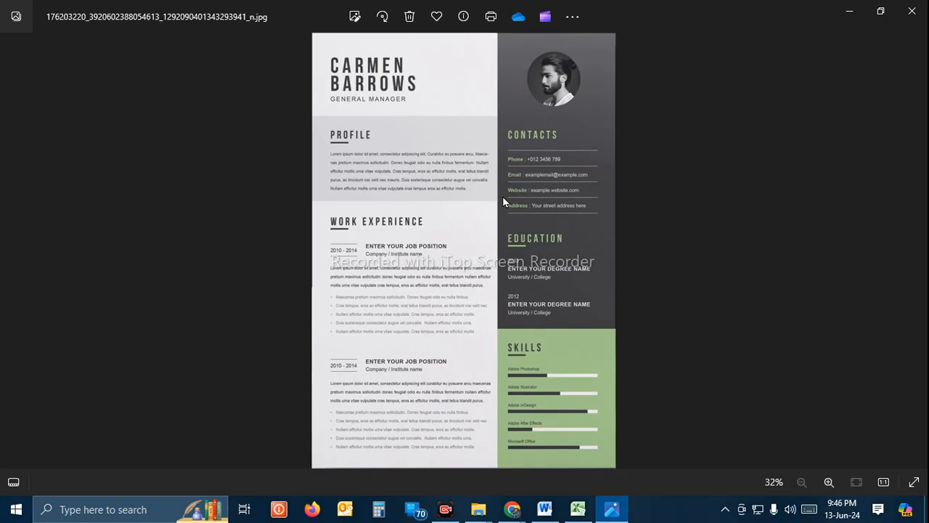
Step: Close the grey and green resume, view the blue resume image again, and close it along with the Done folder window
left_click(912, 11)
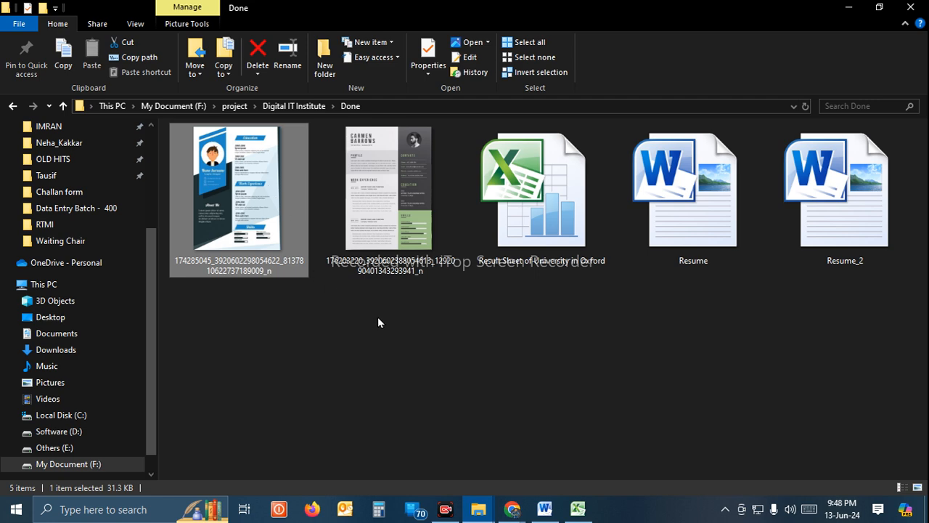
double_click(284, 196)
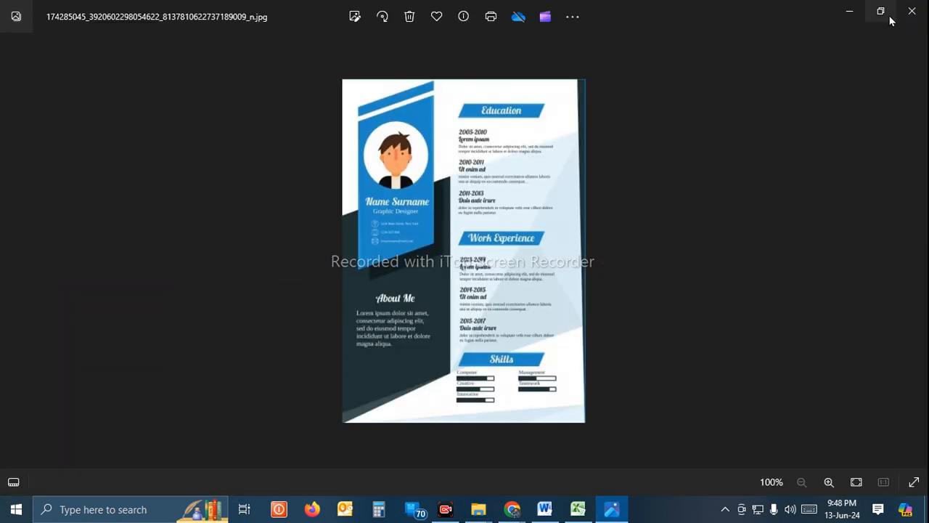
left_click(910, 8)
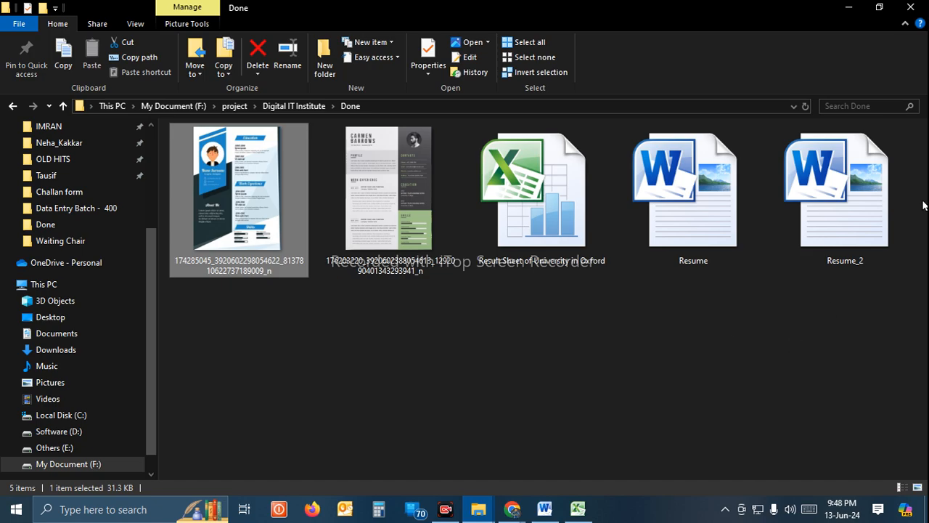
left_click(911, 7)
right_click(621, 216)
left_click(648, 251)
left_click_drag(614, 93, 716, 93)
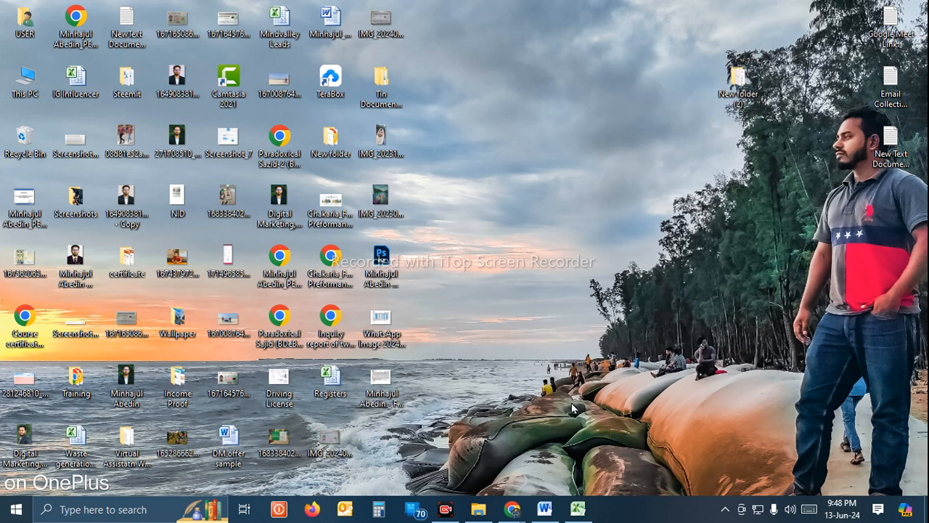
mouse_move(512, 509)
left_click(461, 488)
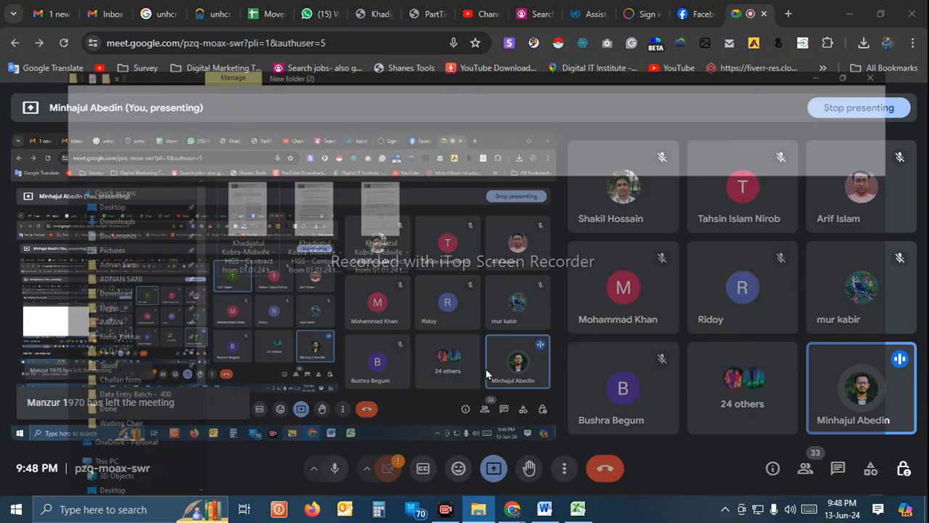
left_click(478, 509)
left_click(846, 9)
key("super+d")
Step: Open a new File Explorer window, go to the Digital IT Institute folder, and open Class Module.pdf from its Class Module folder
key("super+e")
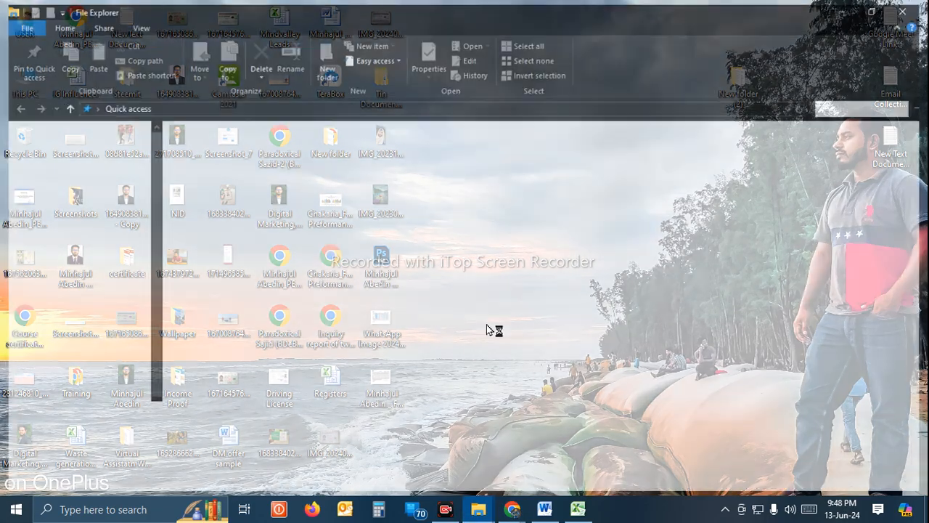
left_click(419, 297)
double_click(419, 297)
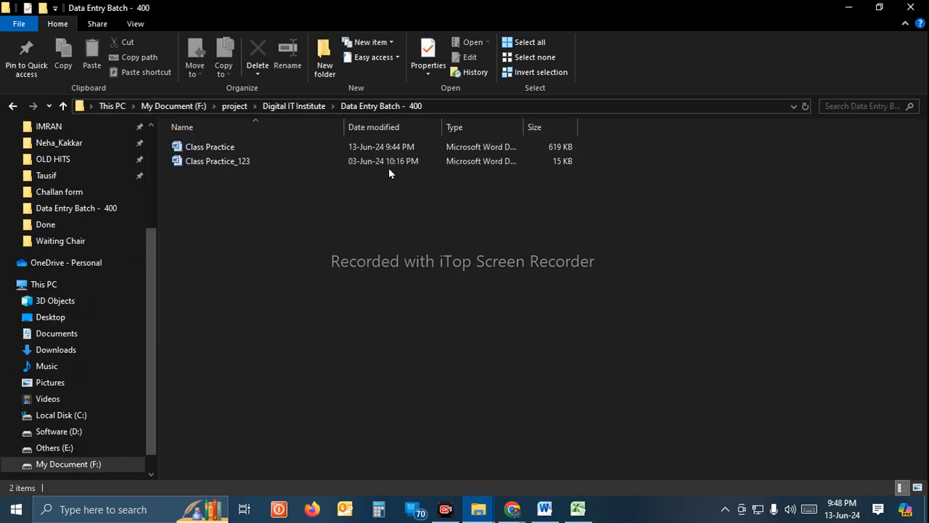
left_click(294, 111)
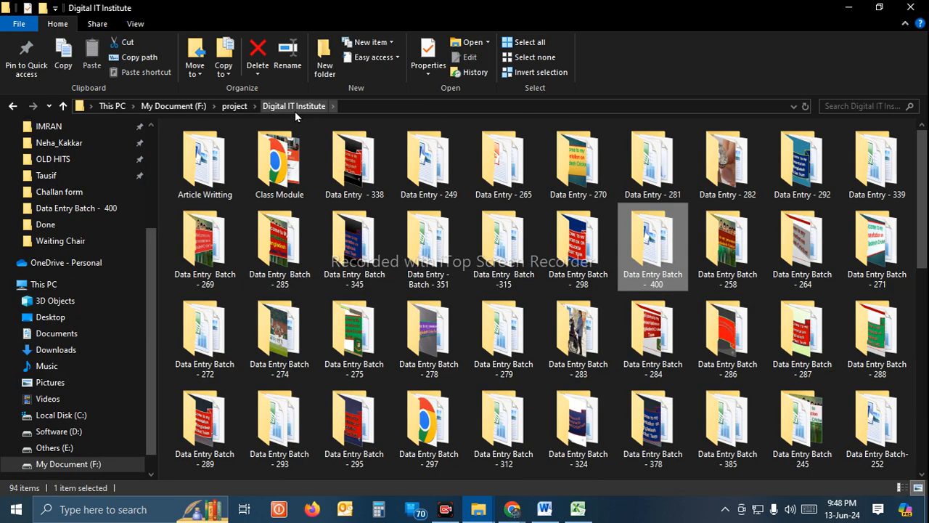
double_click(280, 160)
double_click(408, 165)
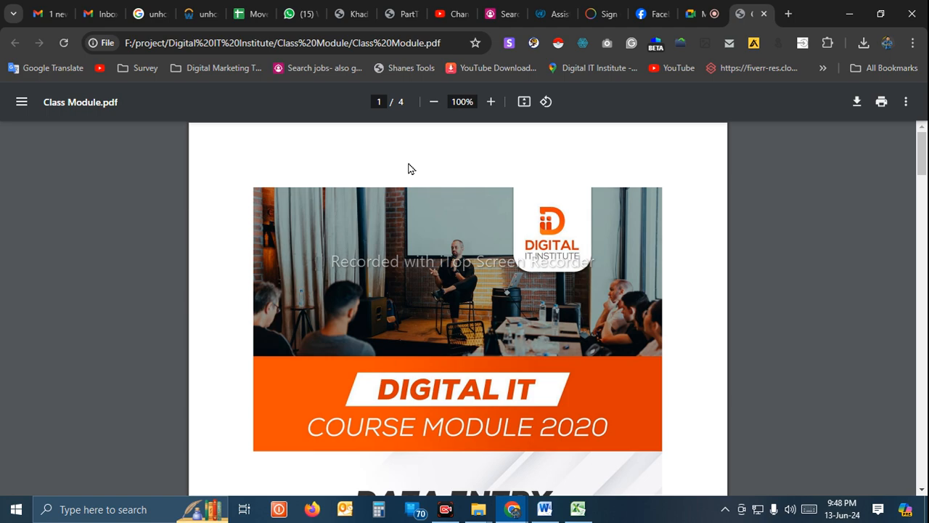
Step: Enlarge page 2 of the course module PDF and examine the topics listed under Class - 02
scroll(461, 413, "down", 15)
scroll(429, 302, "up", 3)
scroll(443, 315, "up", 2)
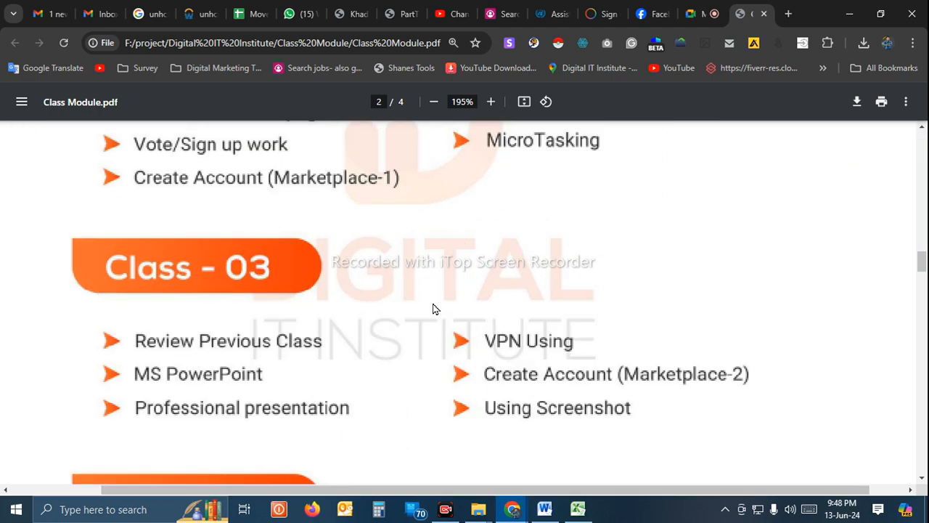
scroll(444, 315, "up", 3)
scroll(361, 334, "down", 2)
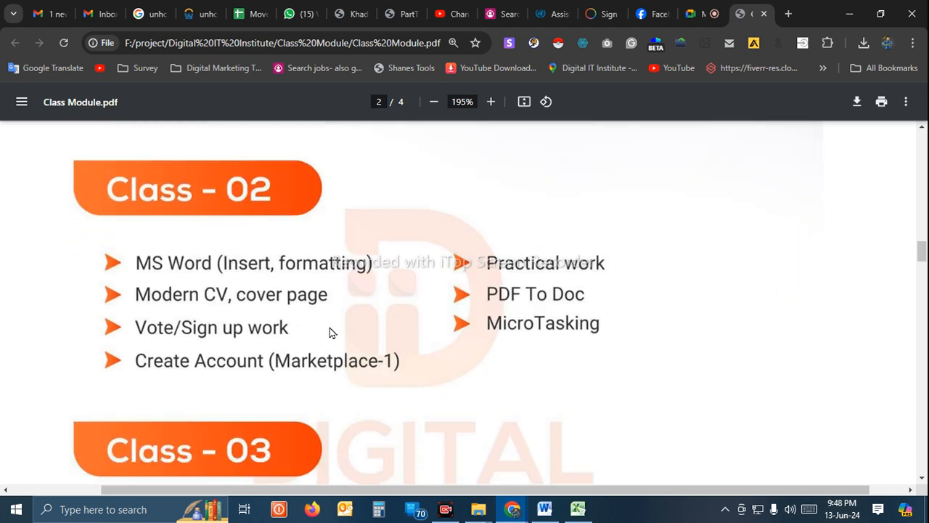